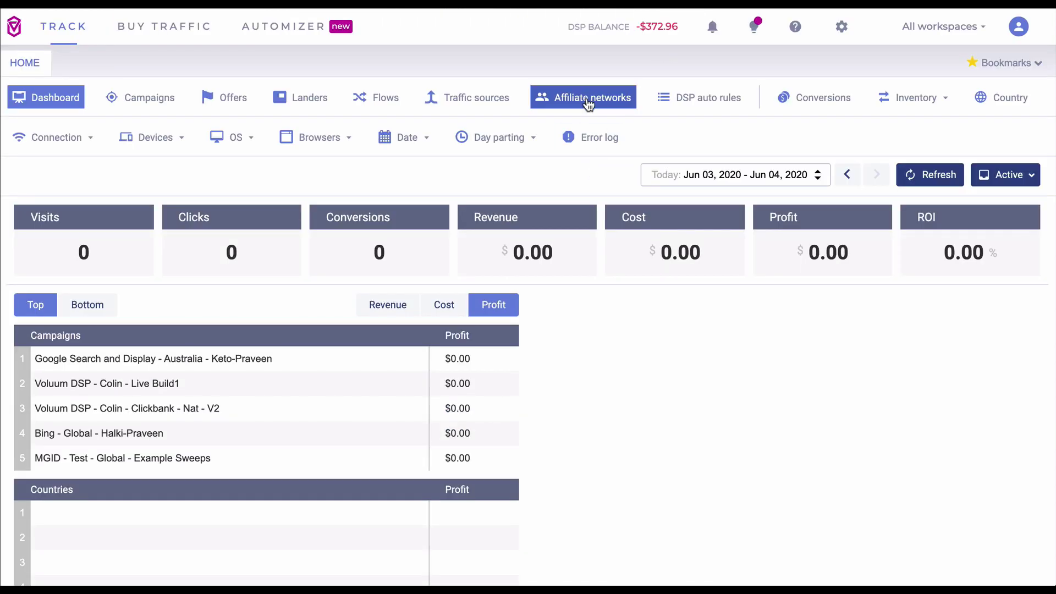
- From the Affiliate networks list, start a new affiliate network using the ClickBank template
click(590, 101)
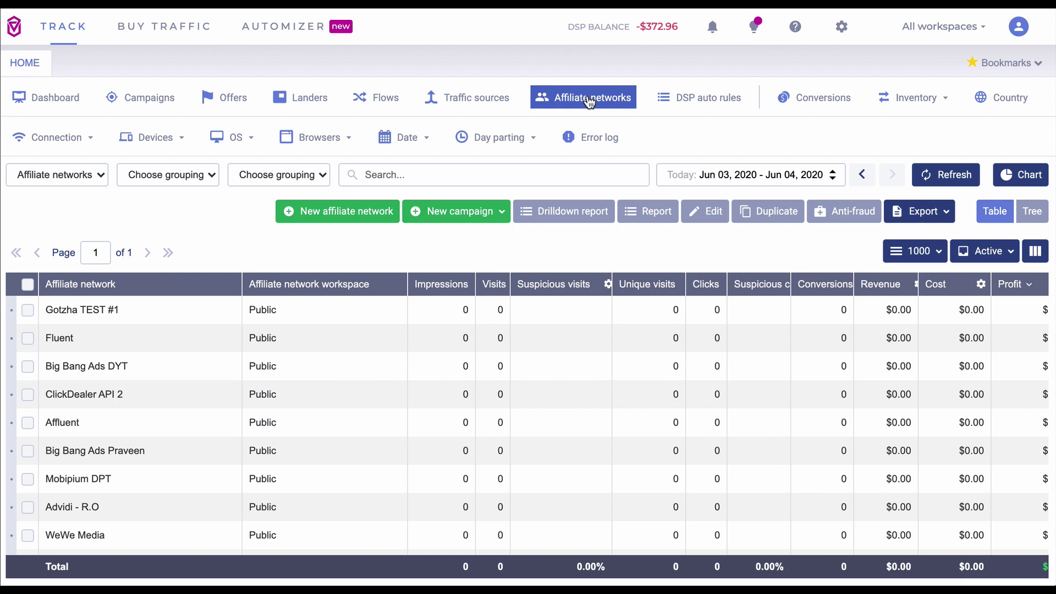
click(348, 217)
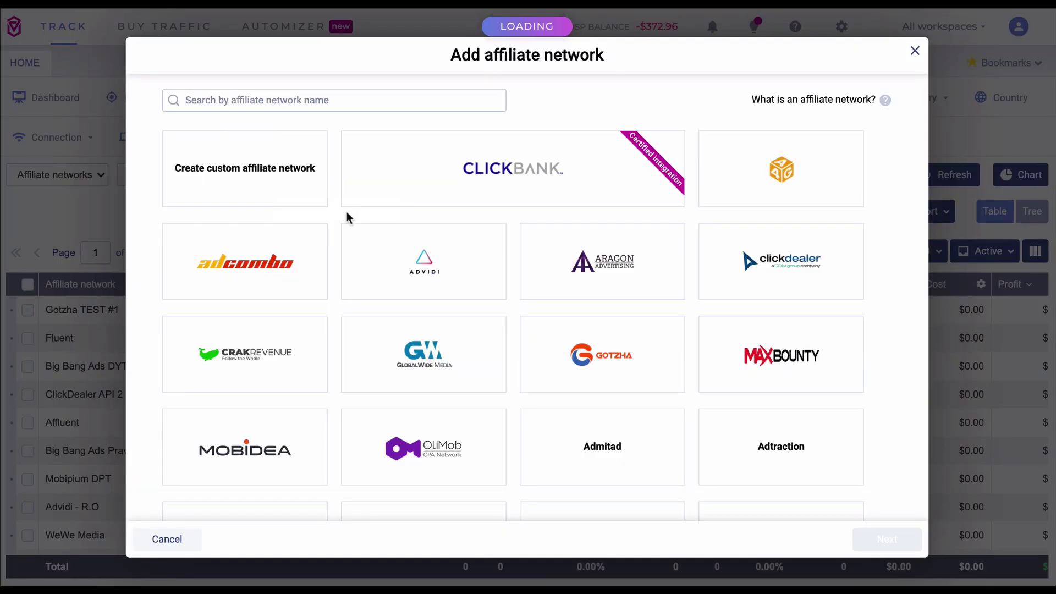
scroll(339, 339, down, 10)
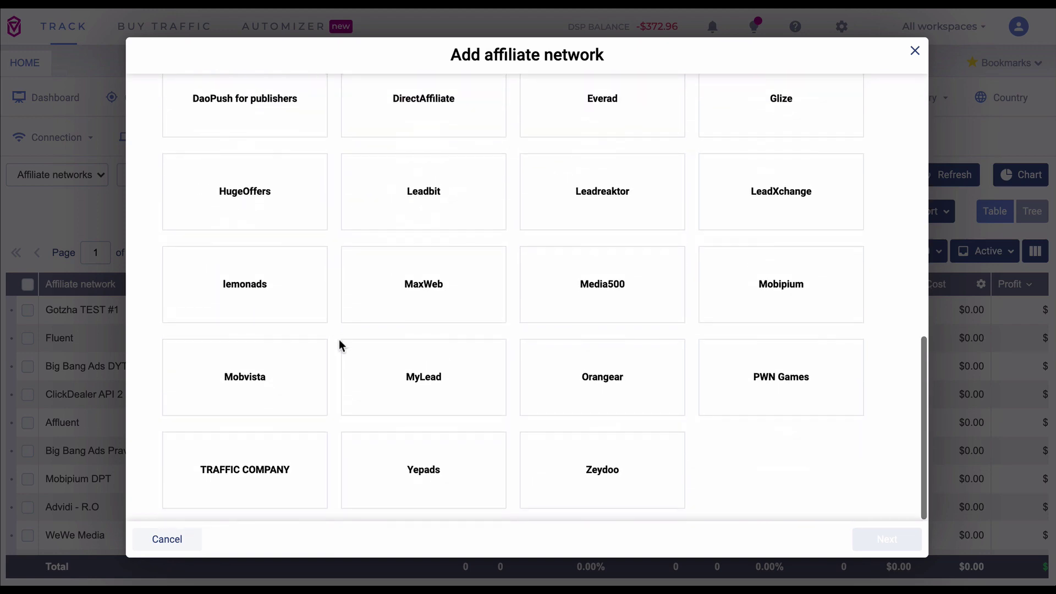
scroll(339, 346, up, 10)
mouse_move(467, 200)
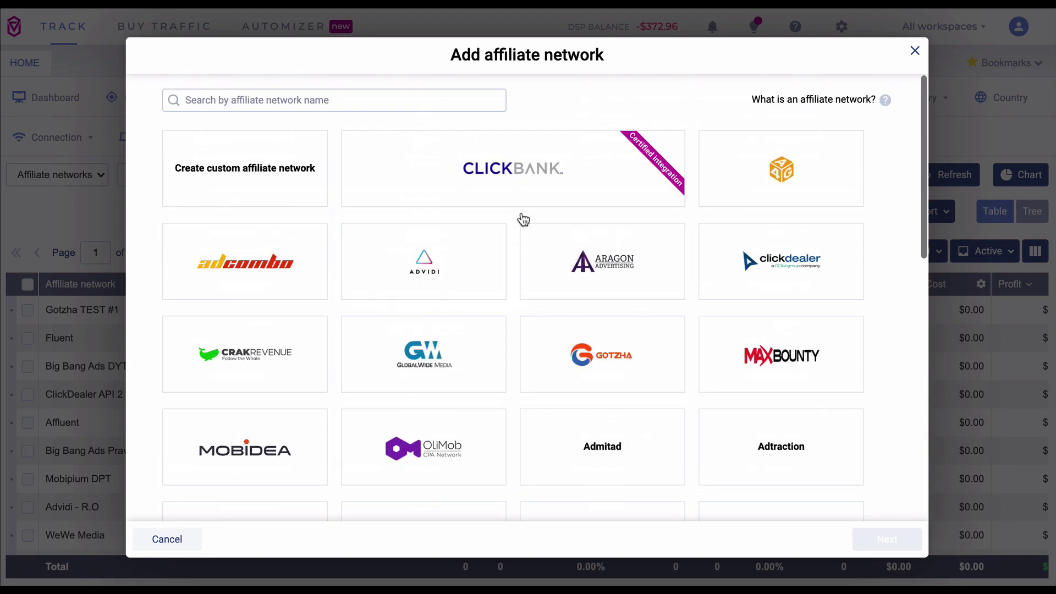
click(499, 147)
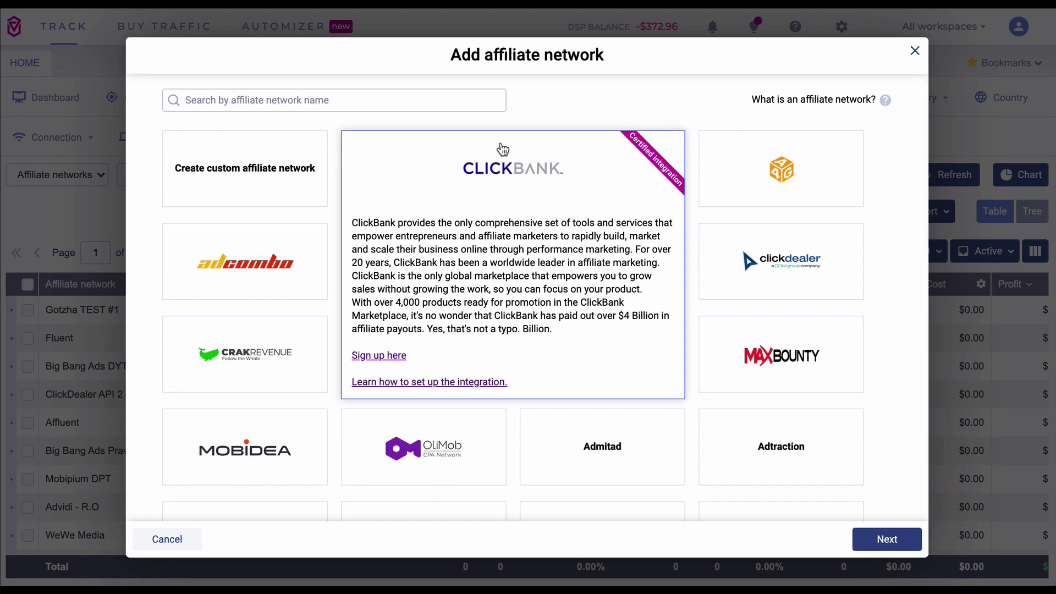
- Set the ClickBank network's tracking domain to track.greenlanez.com
click(885, 541)
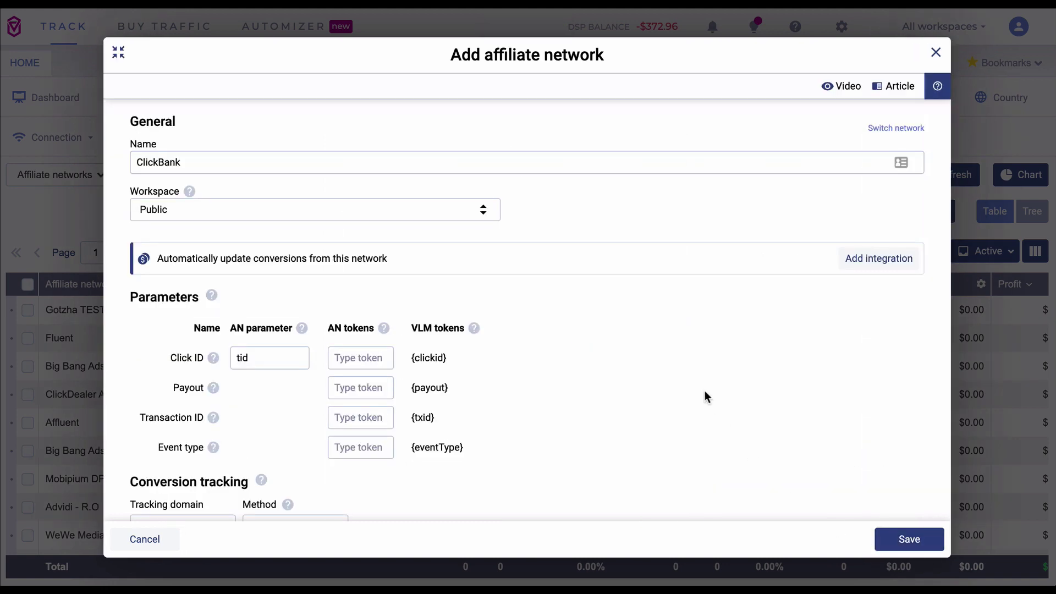
scroll(705, 391, down, 3)
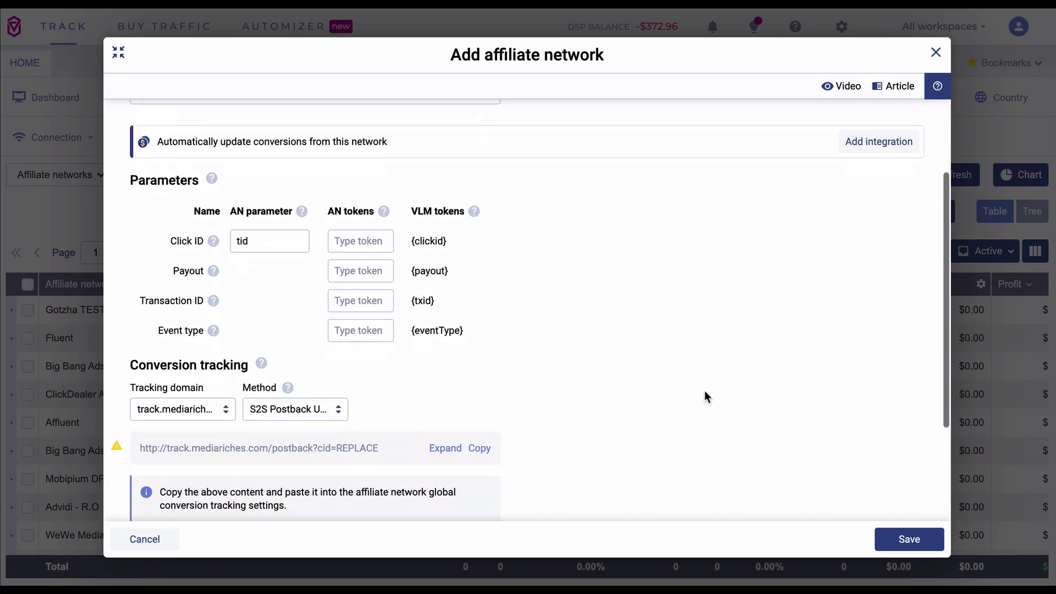
click(211, 411)
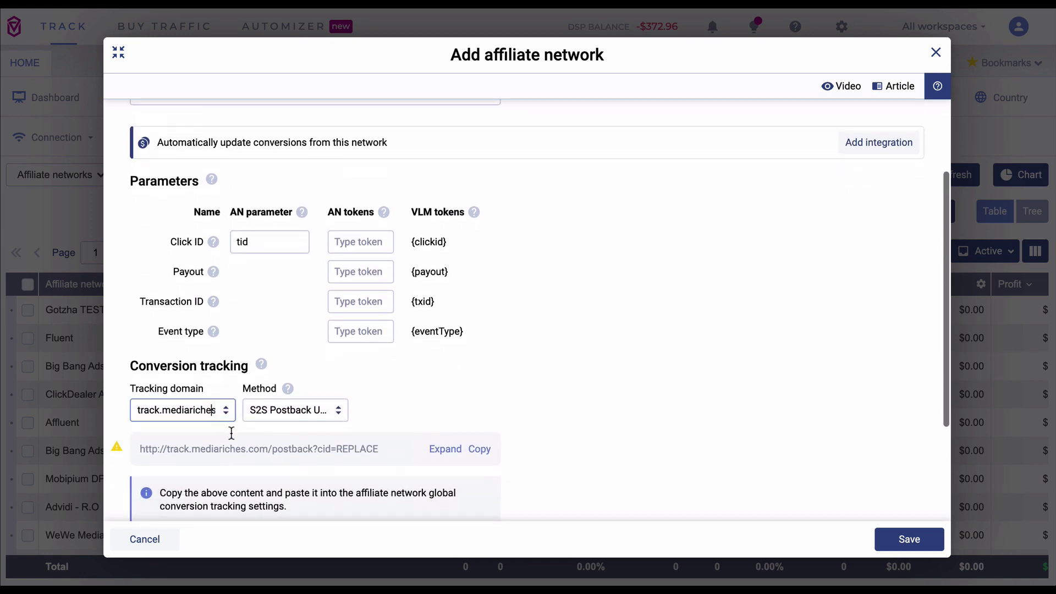
click(214, 383)
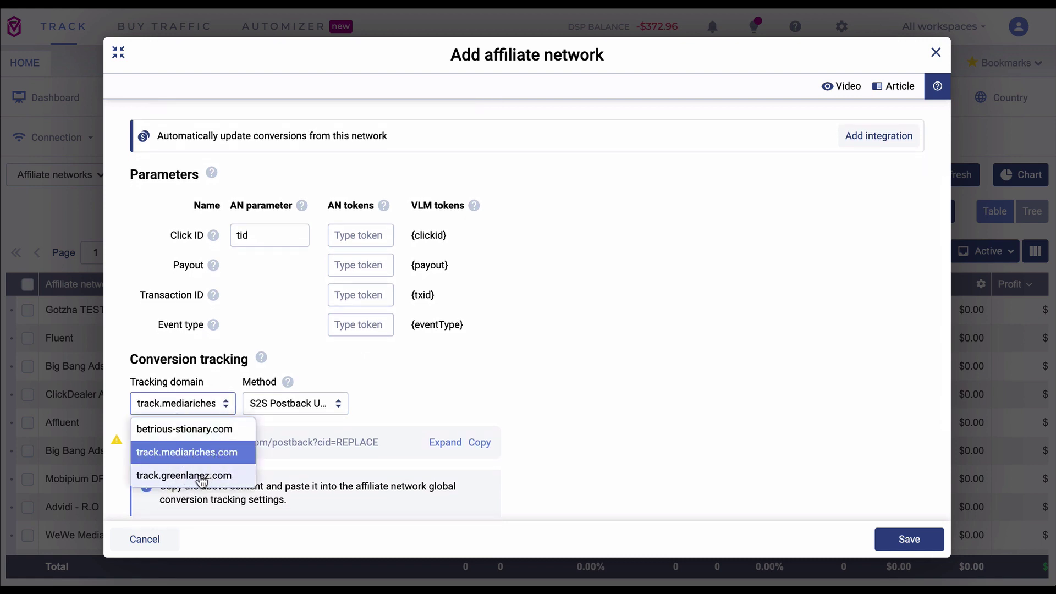
click(199, 476)
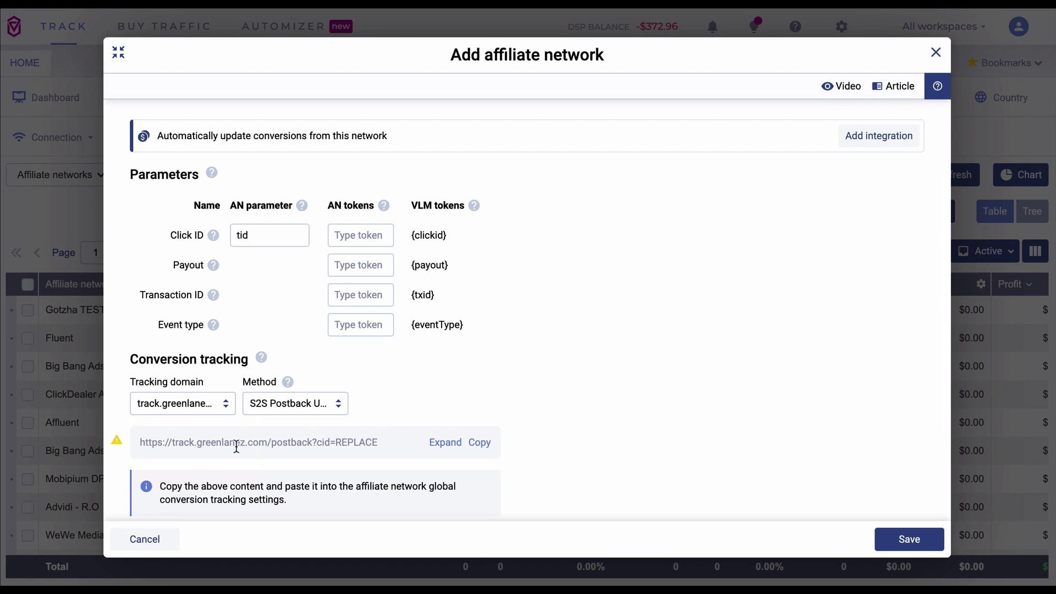
- Review the ClickBank form and try saving it; Voluum rejects the non-unique name
scroll(253, 469, down, 2)
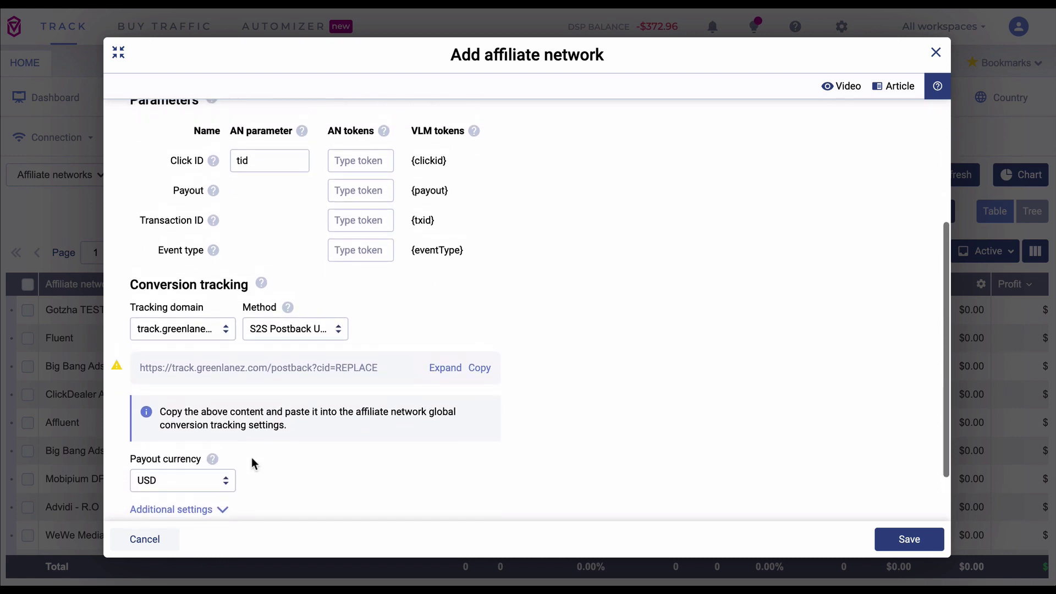
scroll(252, 462, up, 4)
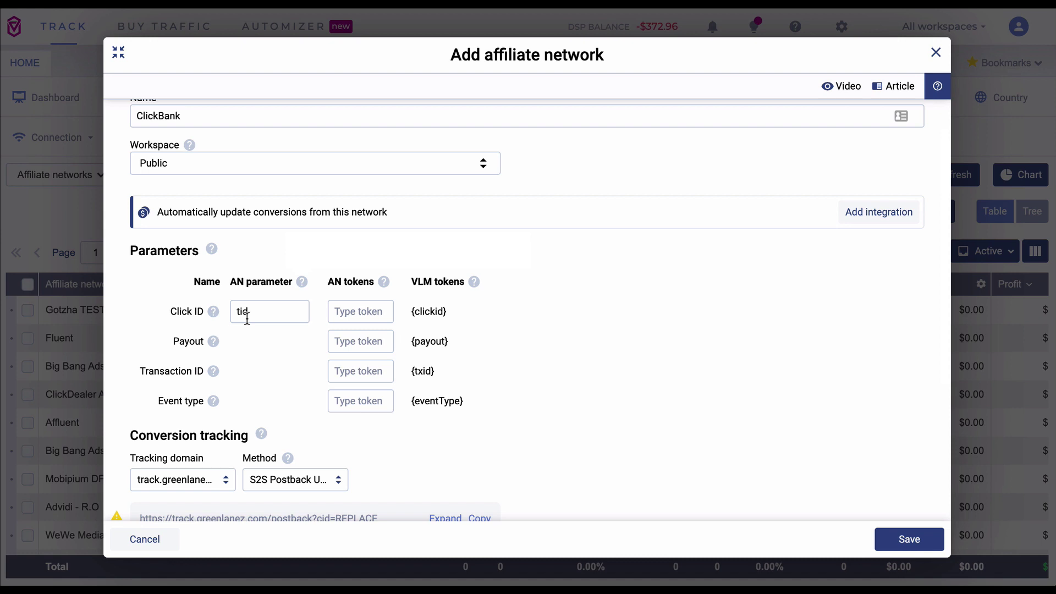
scroll(530, 395, down, 1)
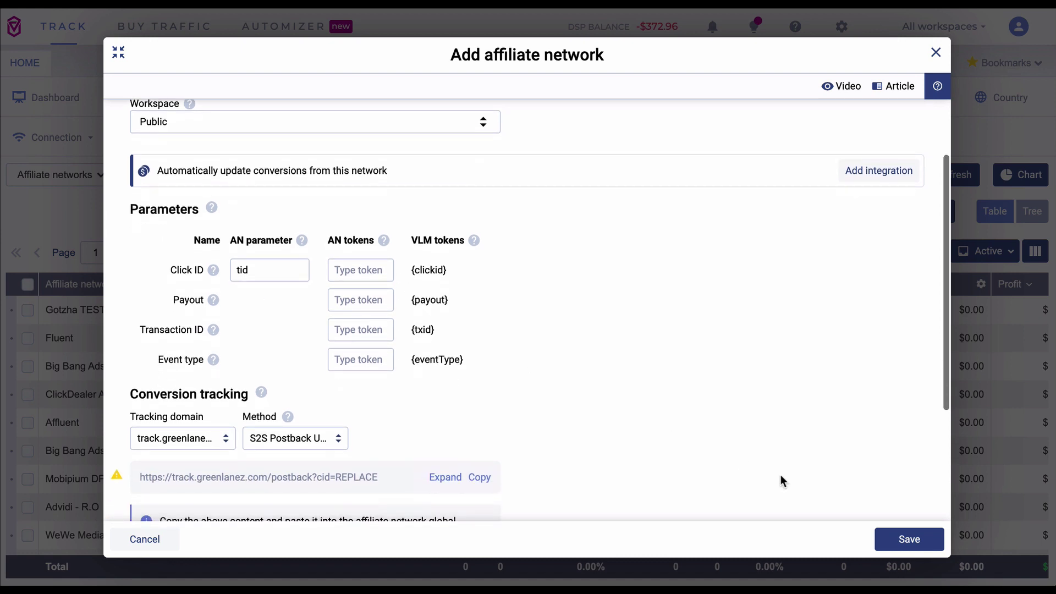
click(909, 539)
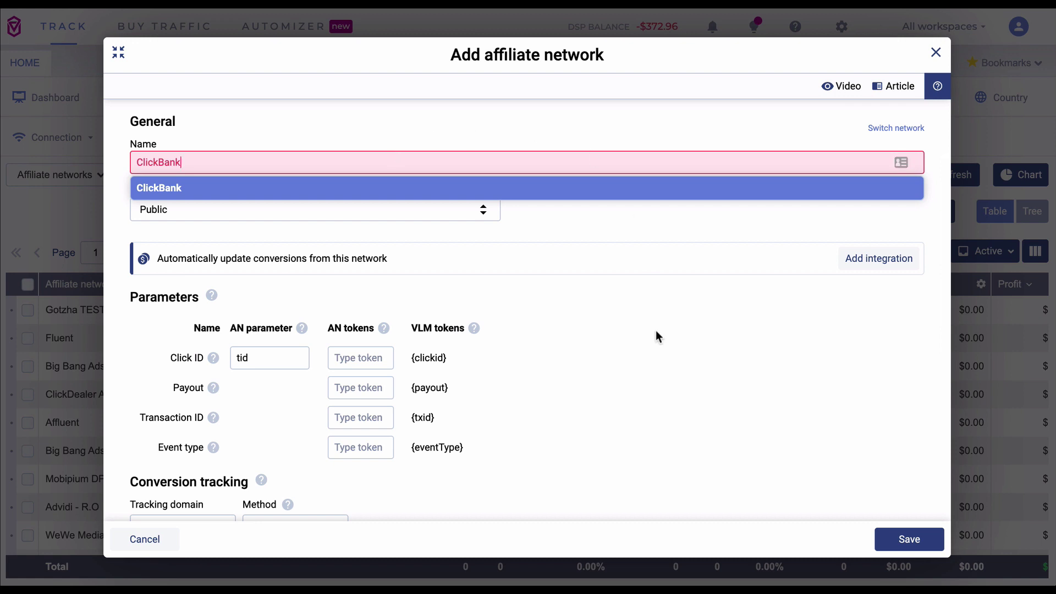
- Discard the unsaved ClickBank form and start a new traffic source from the Traffic sources list
click(936, 52)
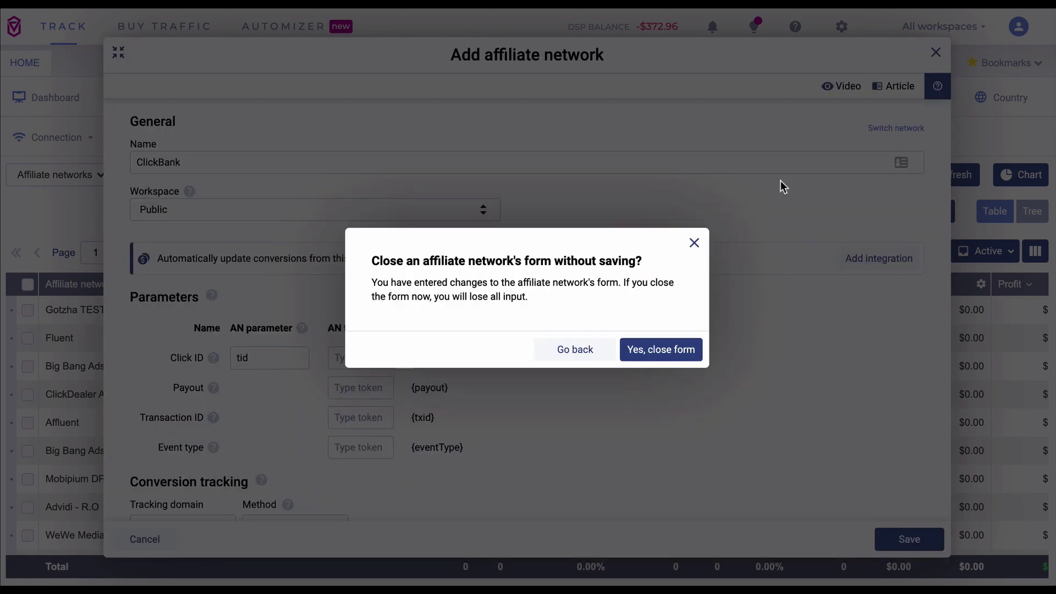
click(655, 351)
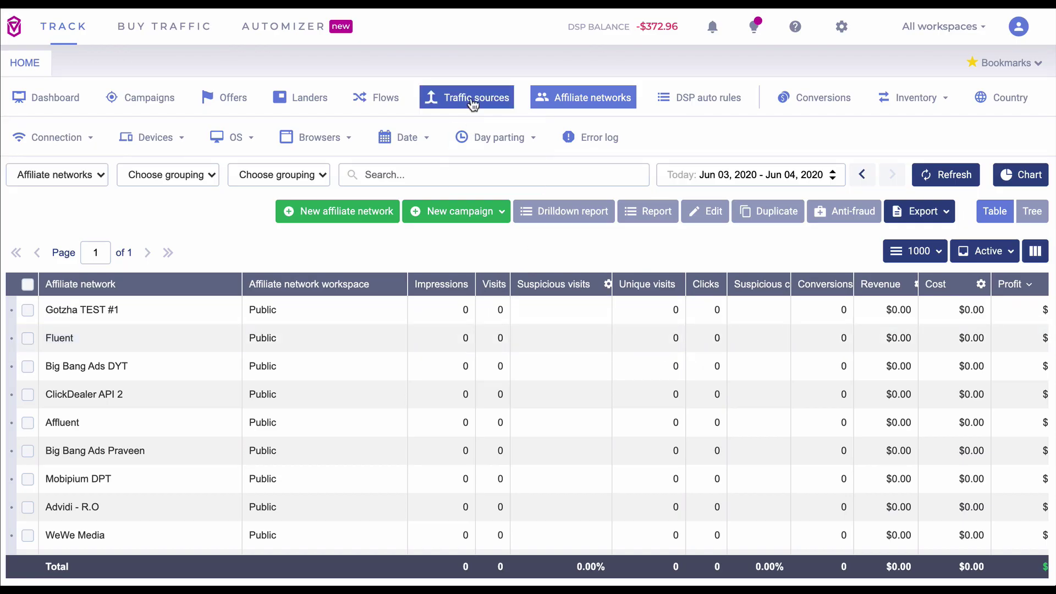
click(474, 102)
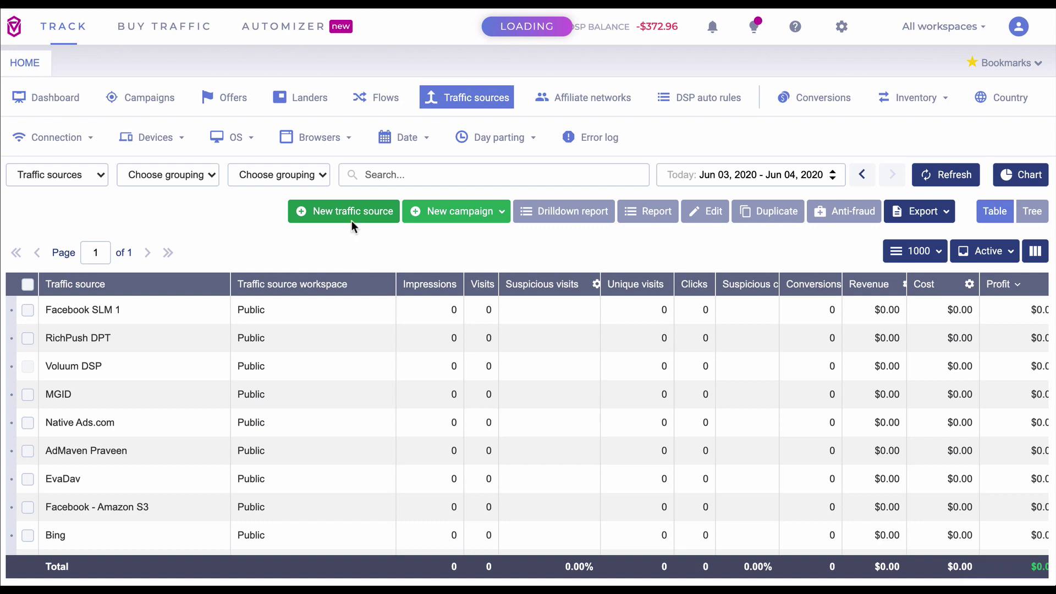
click(351, 220)
- Search the traffic source gallery for 'out' and pick the Outbrain template
click(411, 106)
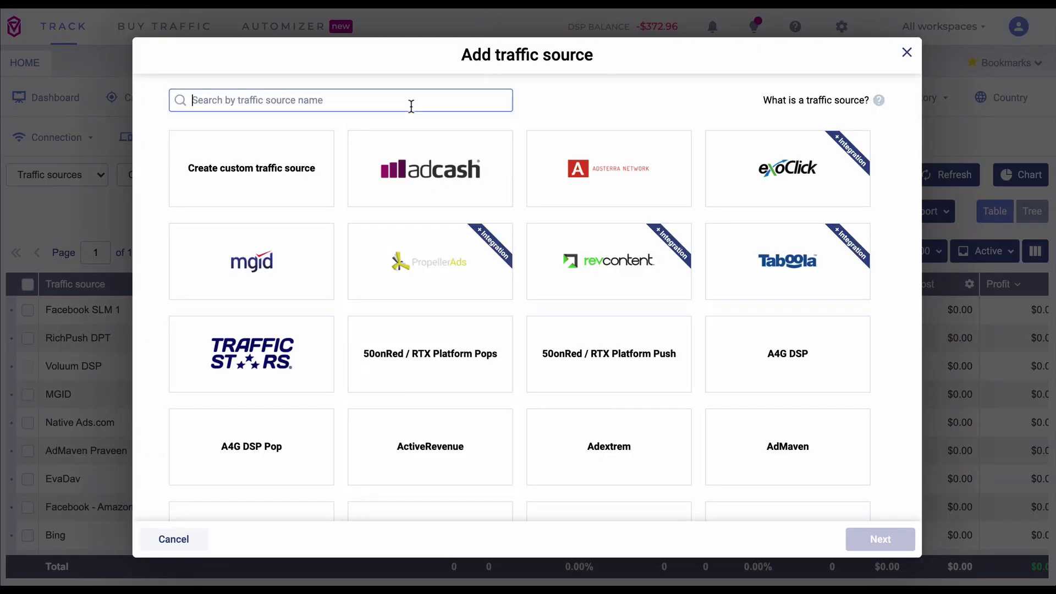
text(out)
click(446, 179)
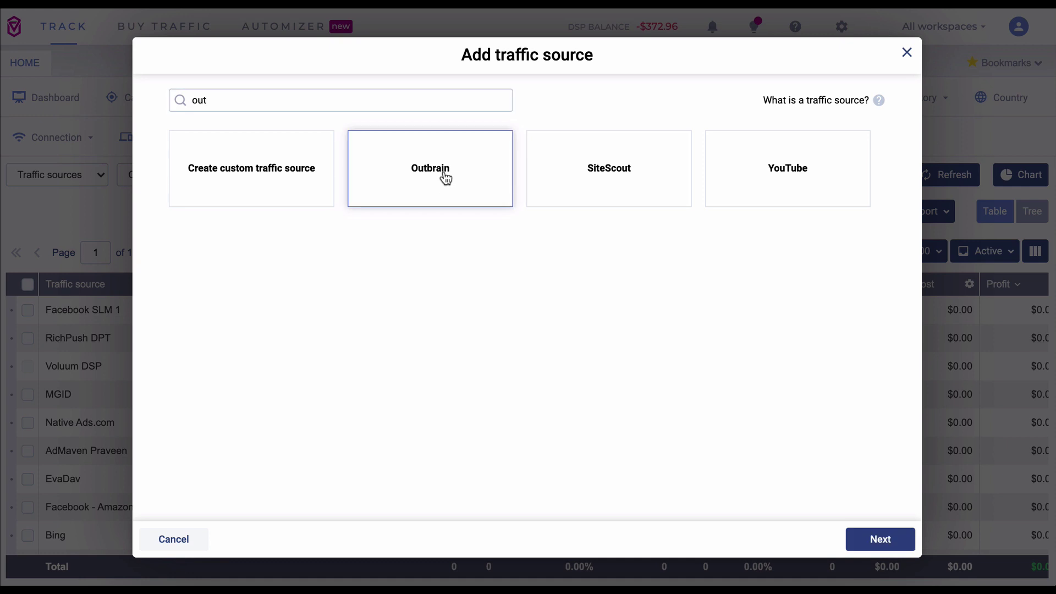
click(880, 541)
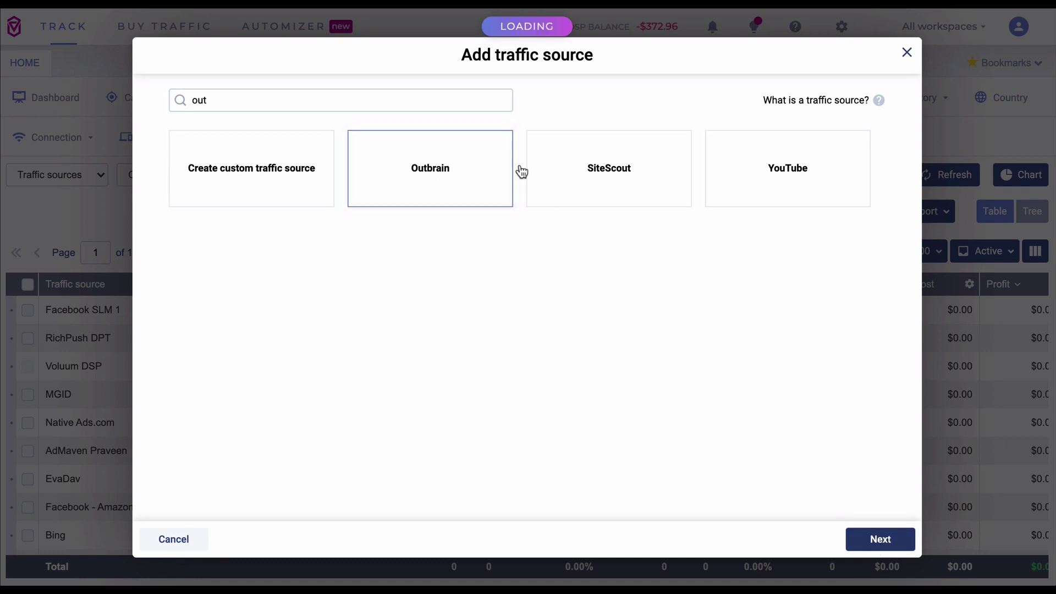
- Name the source 'Outbrain - TEST' and save it with the default tracking parameters
click(386, 177)
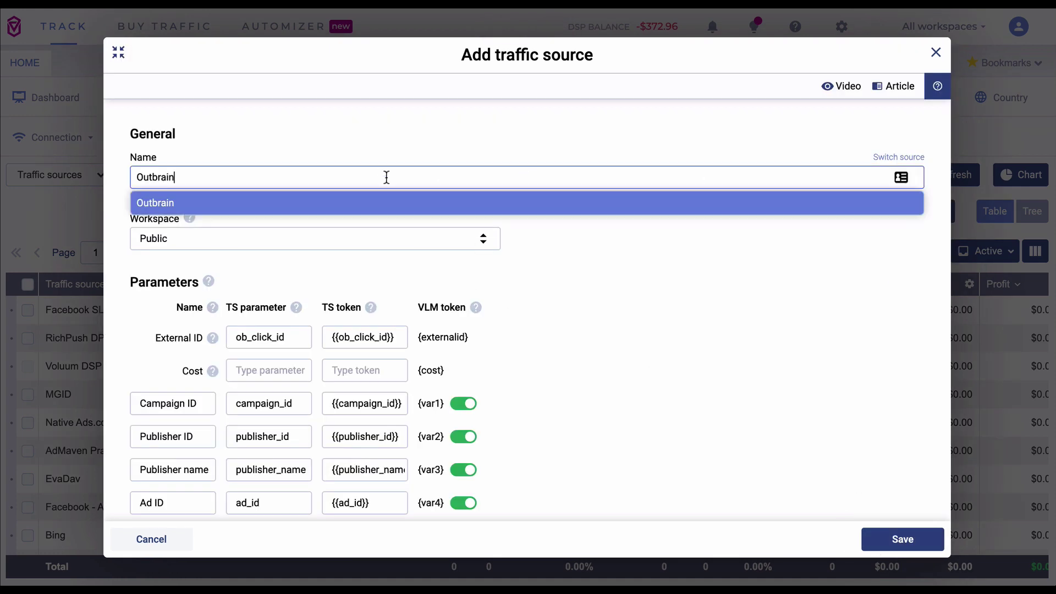
text(- TES)
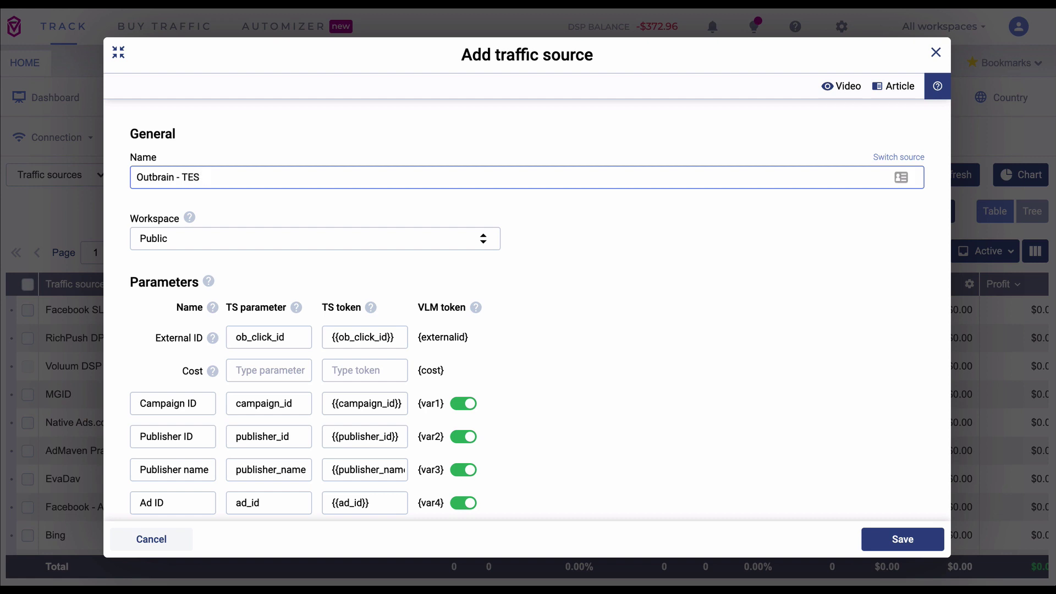
text(T)
scroll(438, 264, down, 2)
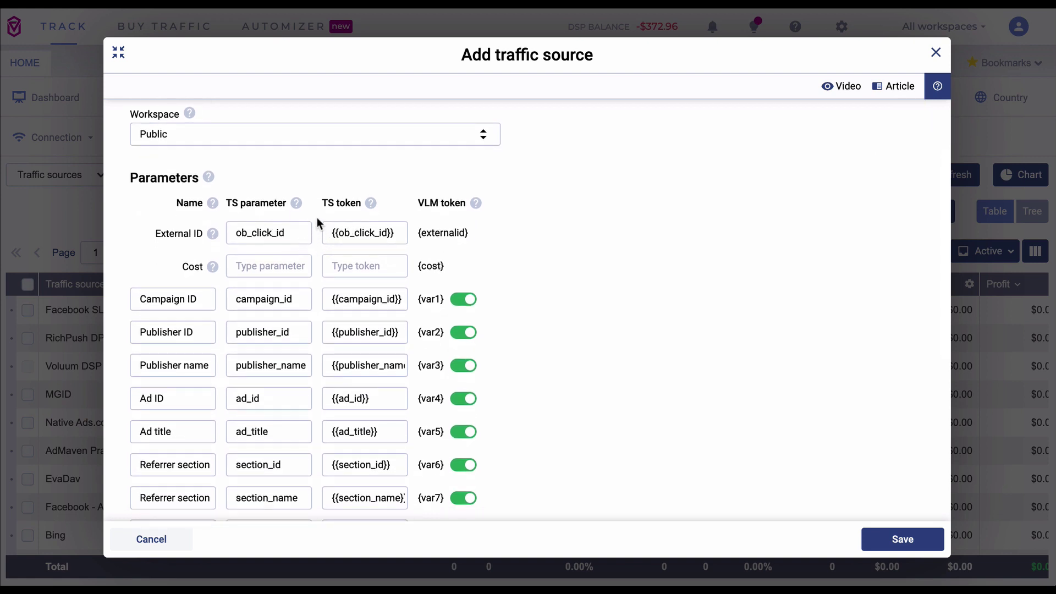
scroll(321, 224, down, 1)
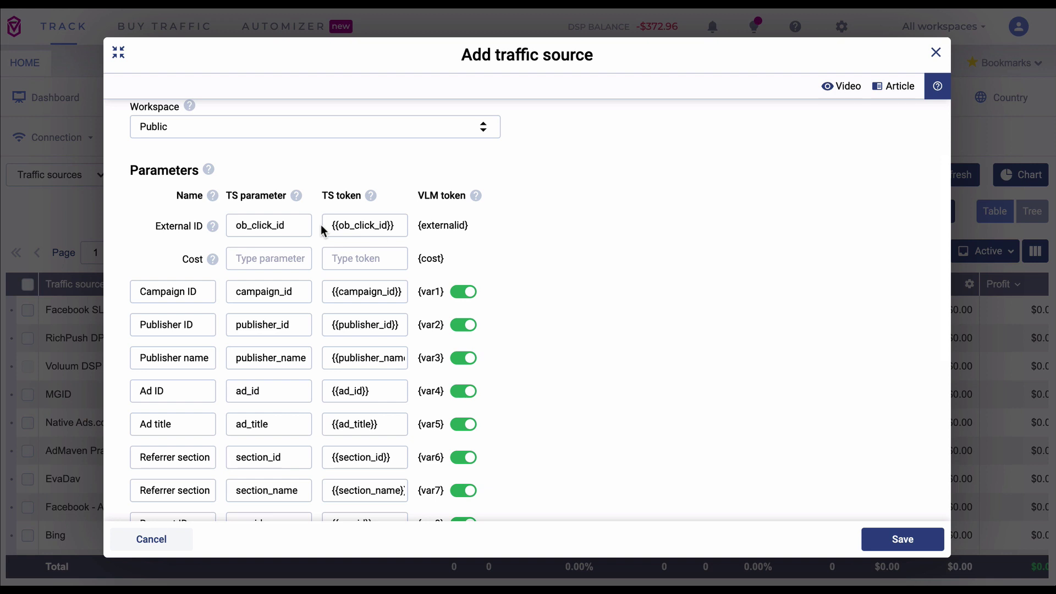
scroll(519, 257, down, 6)
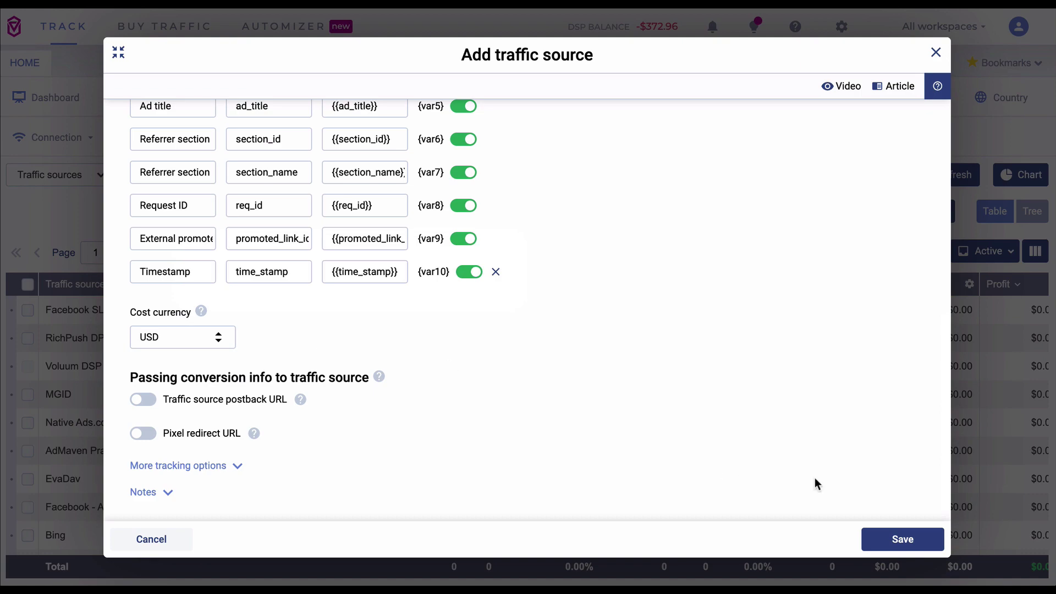
click(900, 540)
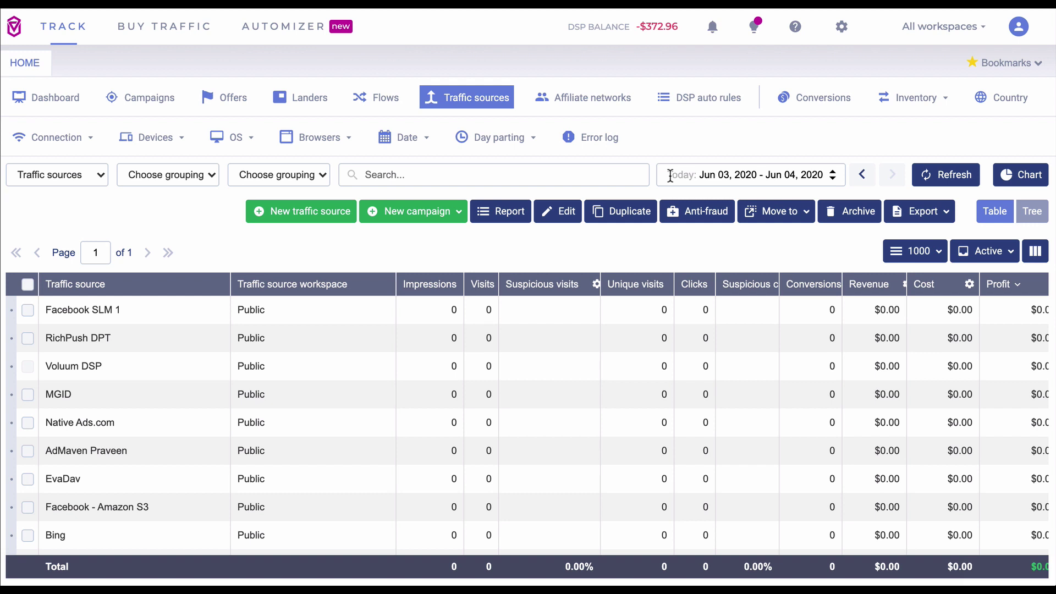
- Open the Offers list and begin a new offer
click(242, 106)
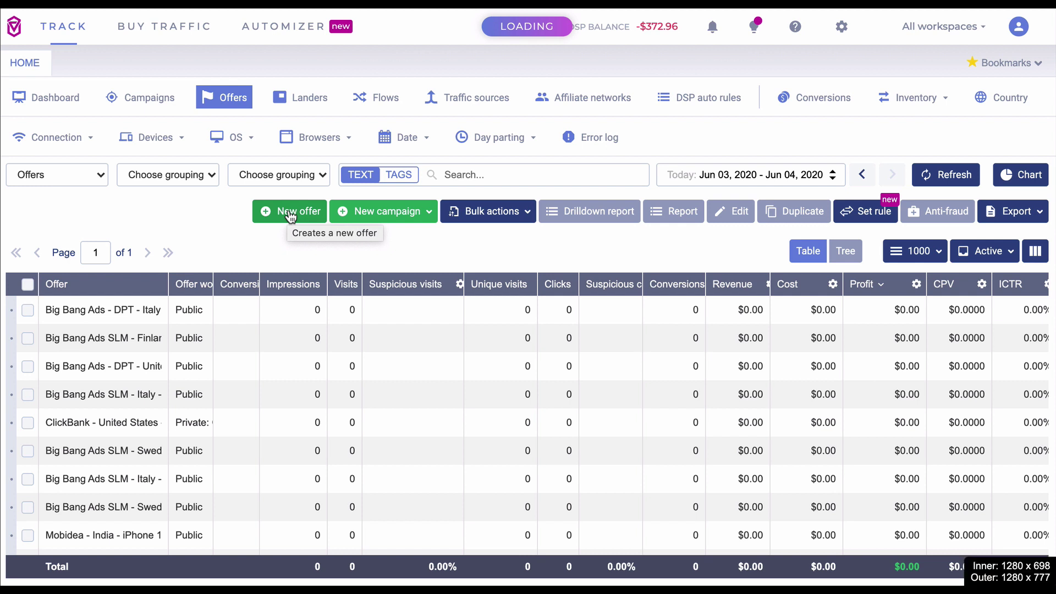
click(290, 213)
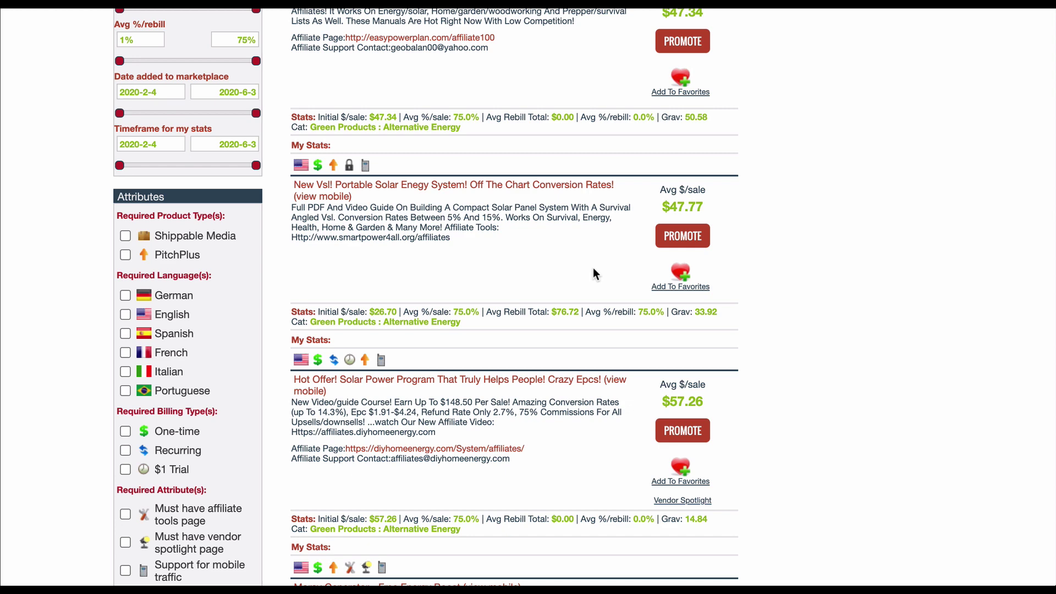
- Generate and copy the HopLink for ClickBank's Portable Solar Energy System offer
scroll(590, 295, down, 3)
scroll(589, 295, up, 2)
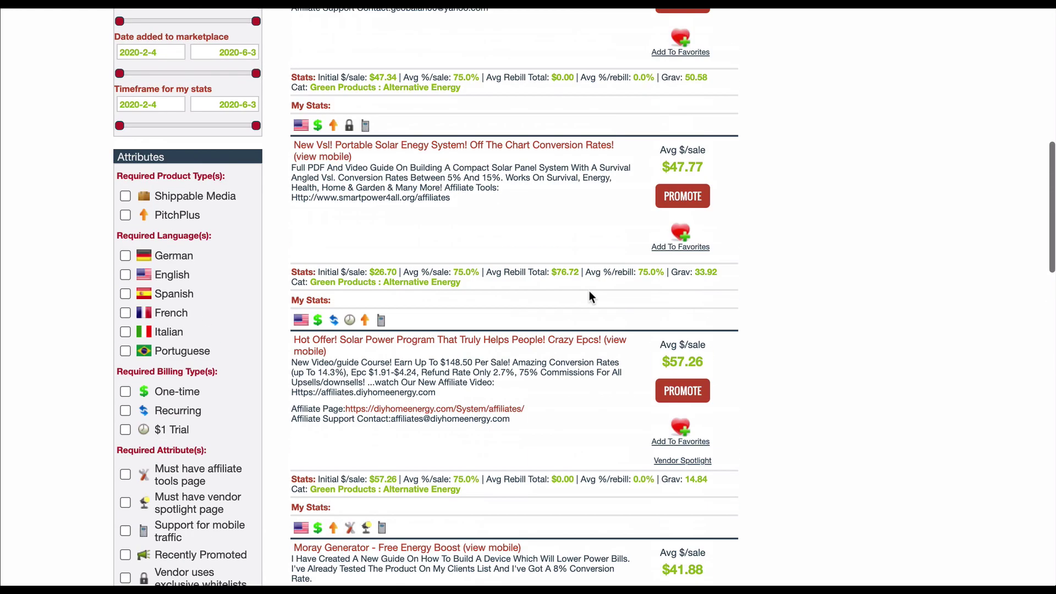
click(677, 187)
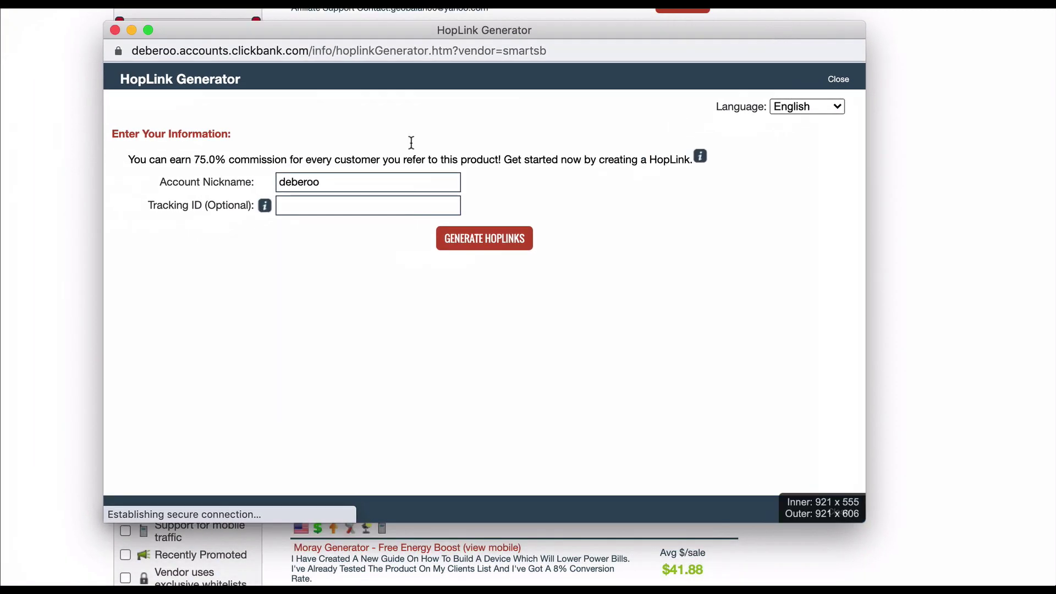
click(492, 243)
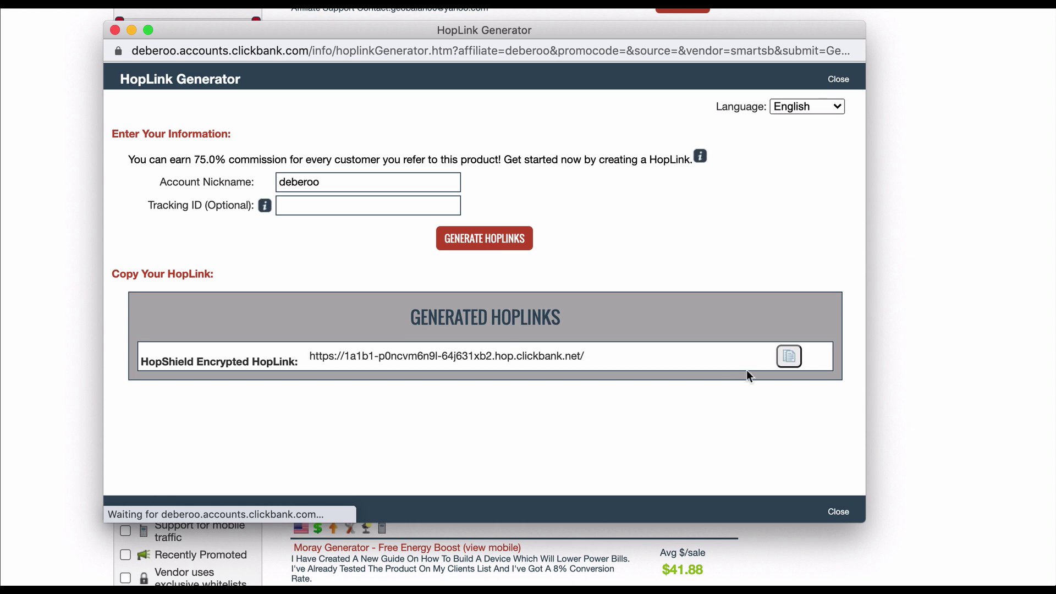
click(790, 357)
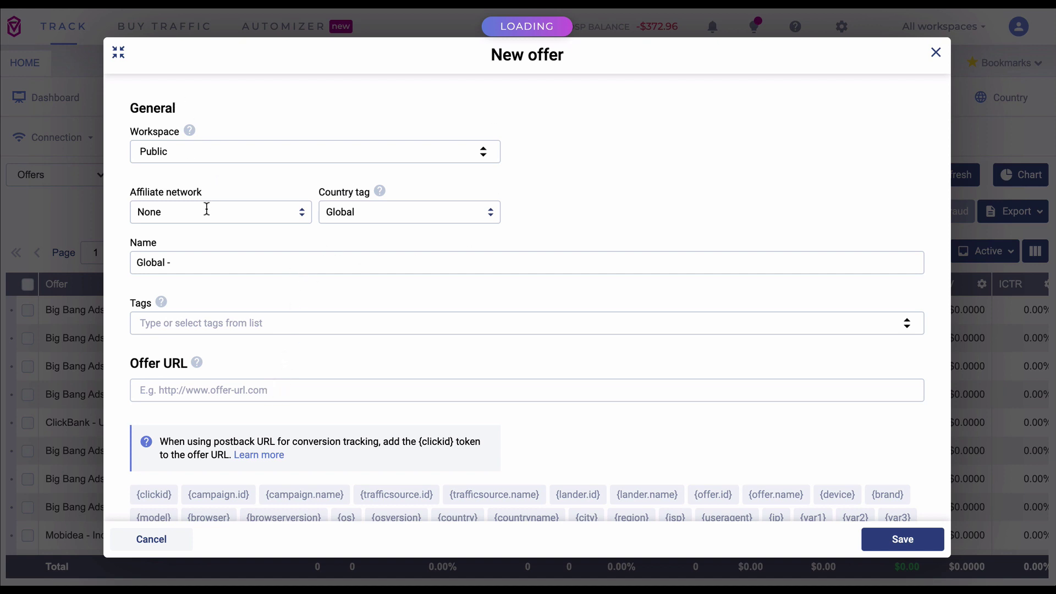
- Filter the affiliate networks with 'click' and choose ClickBank for the new offer
click(311, 222)
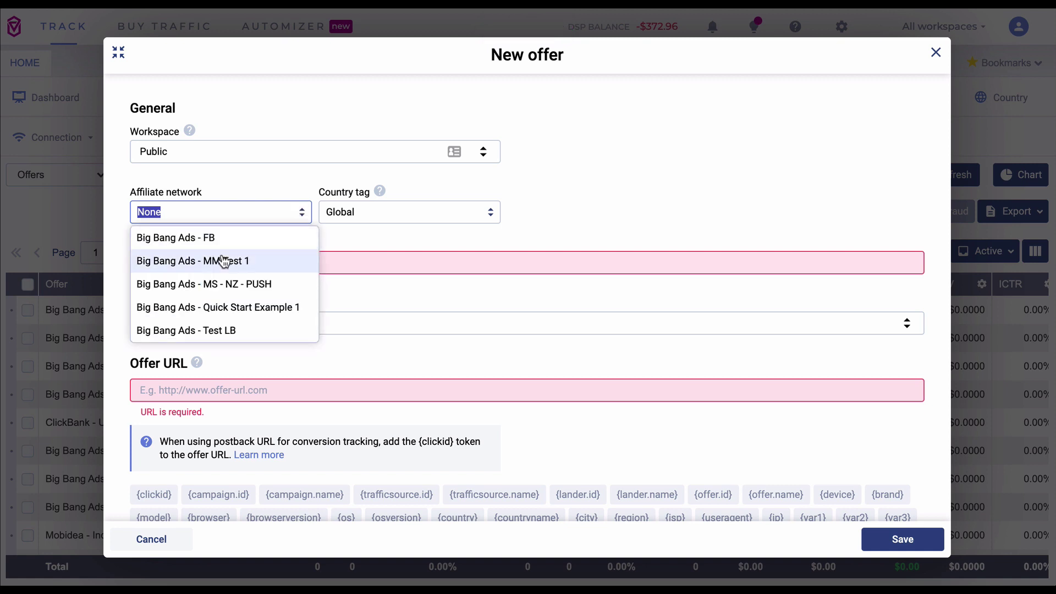
scroll(223, 261, down, 3)
scroll(223, 260, down, 3)
text(cl)
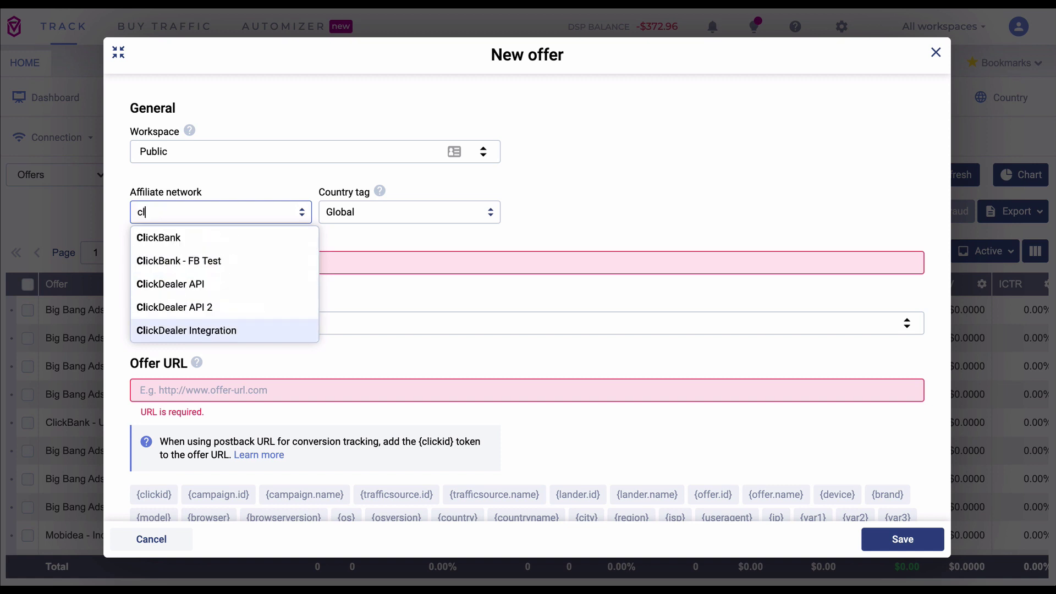
text(ick)
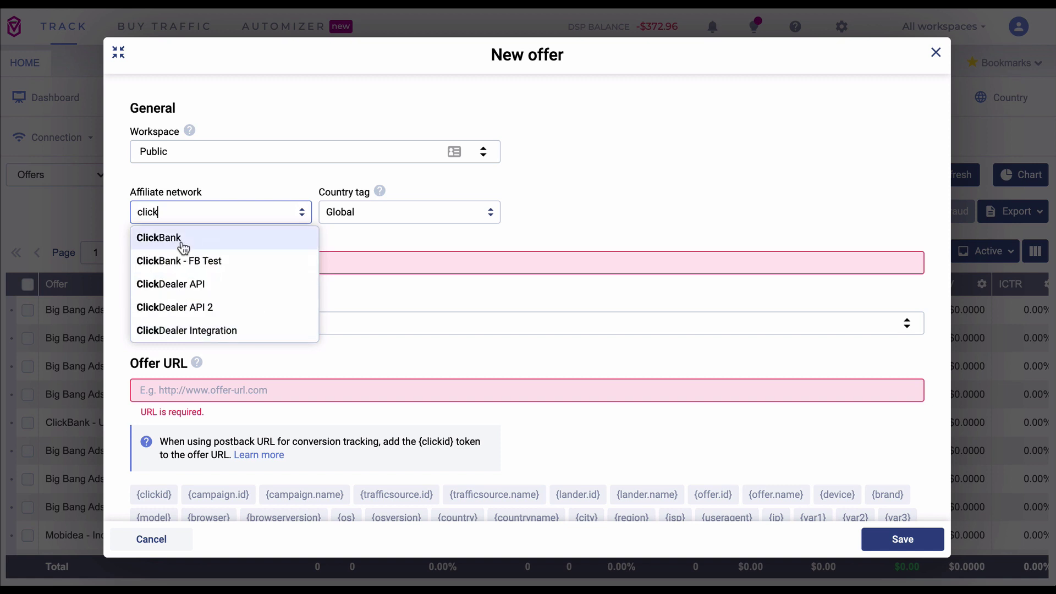
click(183, 241)
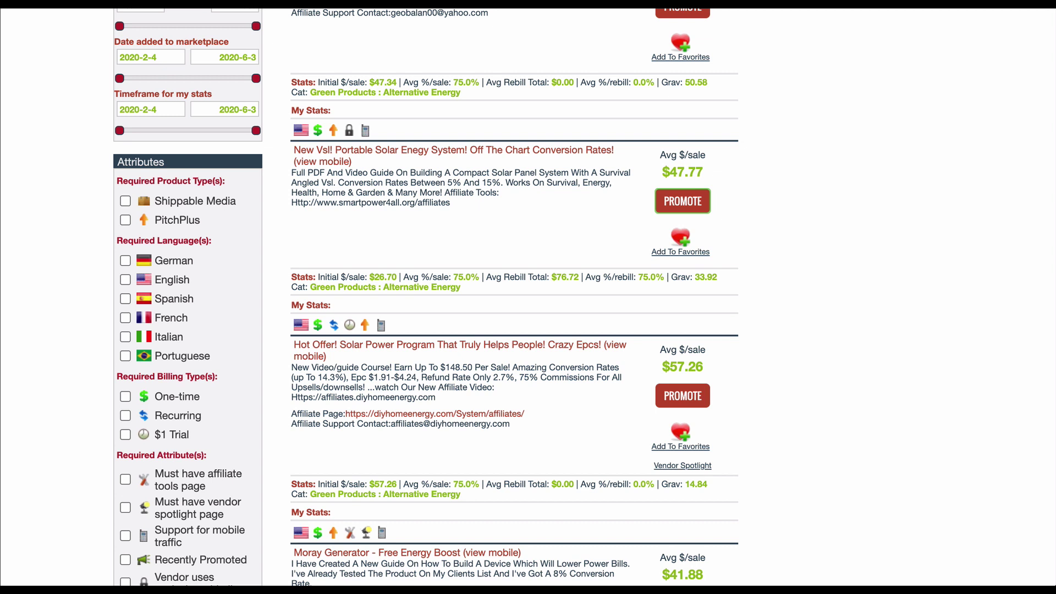
- Copy 'smartpower4all' from the solar listing into the offer name, making 'ClickBank - Global - smartpower4all'
scroll(478, 249, down, 1)
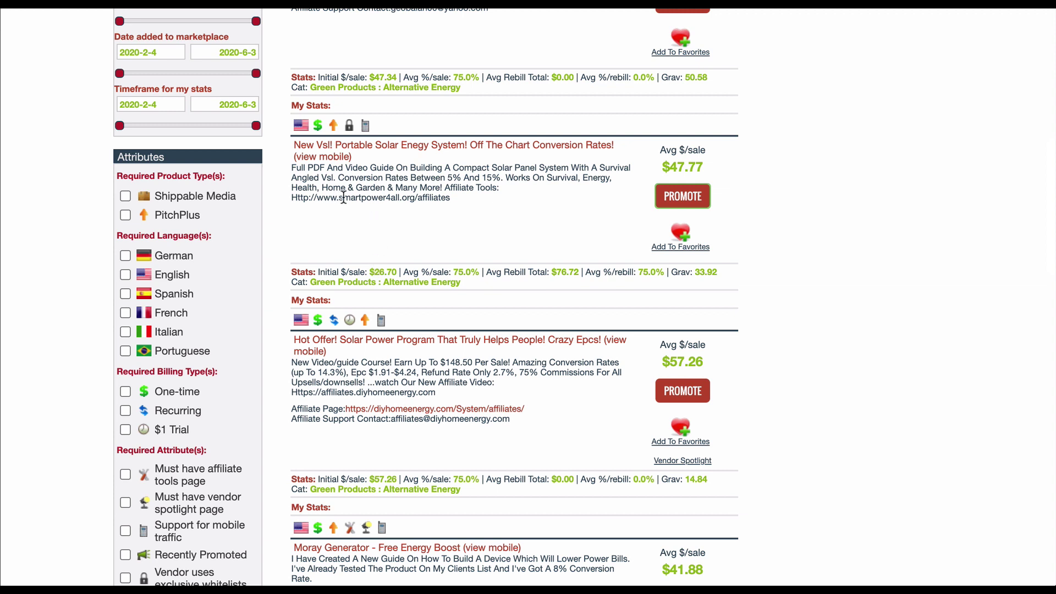
drag(339, 198, 401, 191)
double_click(397, 198)
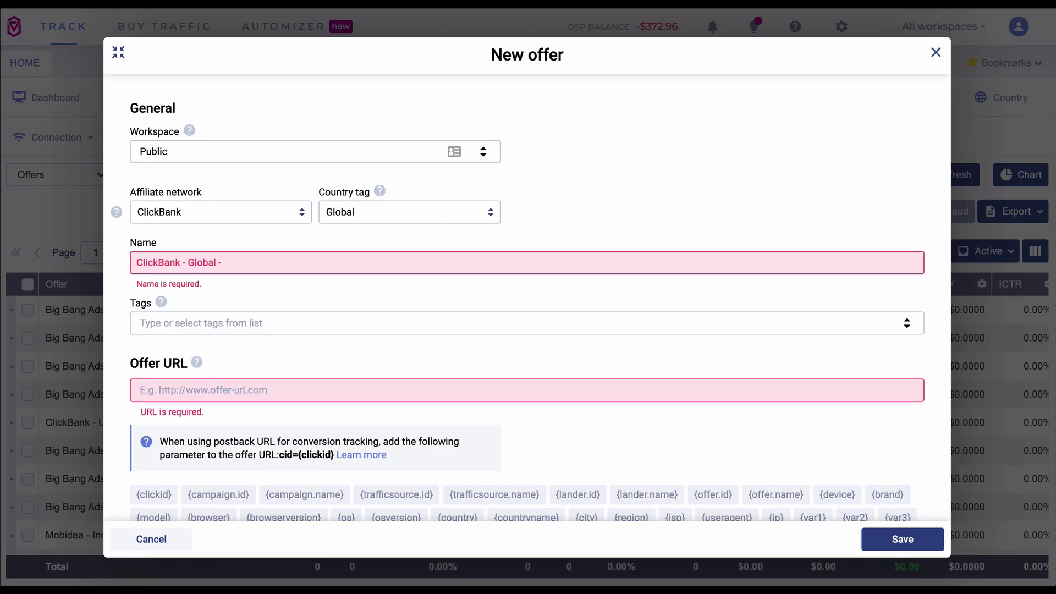
click(407, 264)
key(ctrl+v)
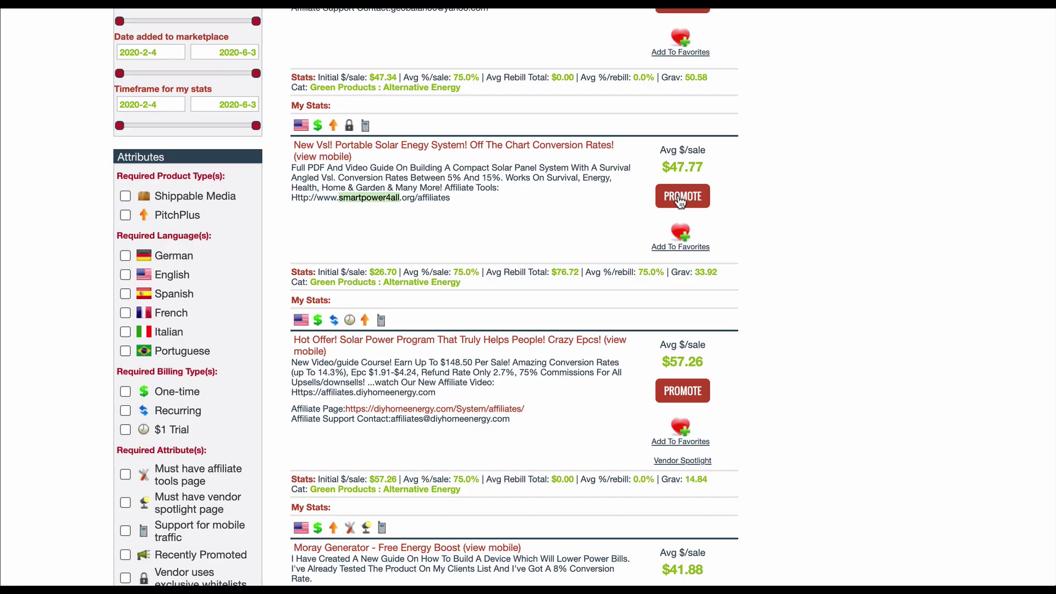
- Copy the solar offer's HopLink again from the HopLink generator and return to the offer form
click(680, 198)
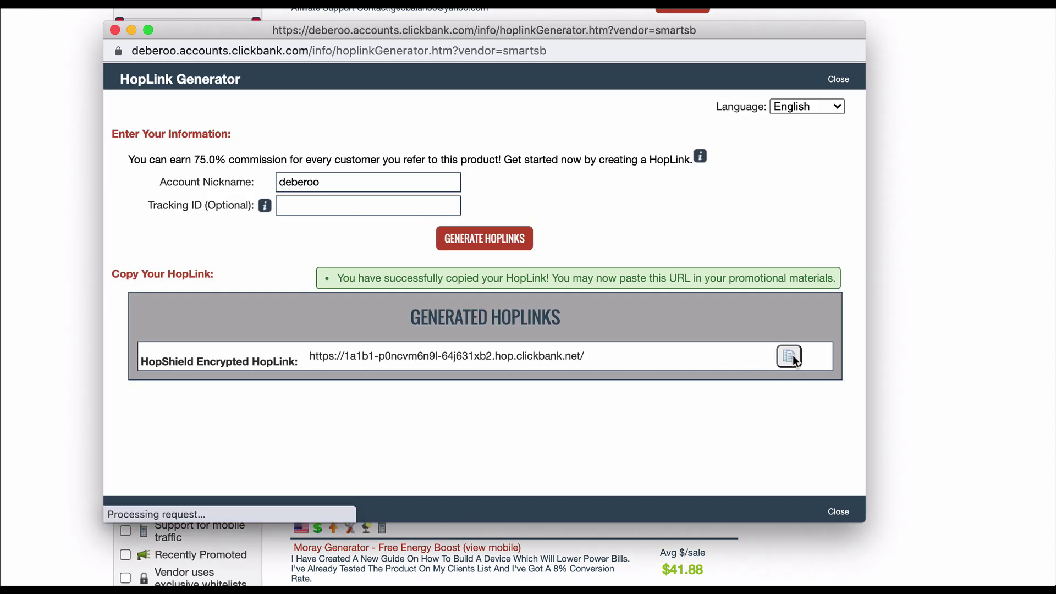
key(super+w)
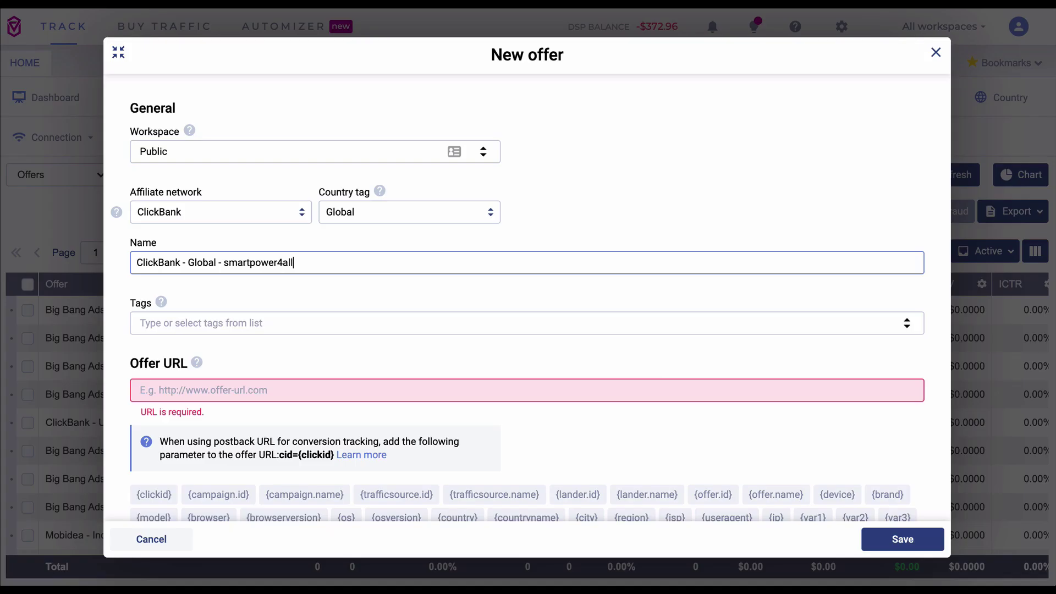
- Clear the mistakenly pasted smartpower4all text from the Offer URL field, then return to ClickBank
click(379, 389)
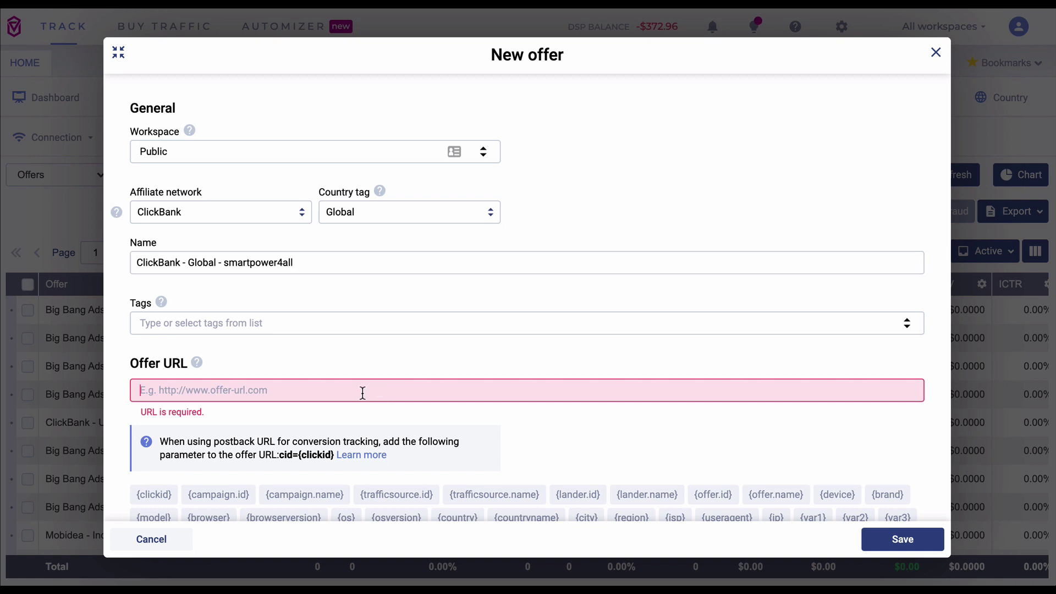
key(ctrl+v)
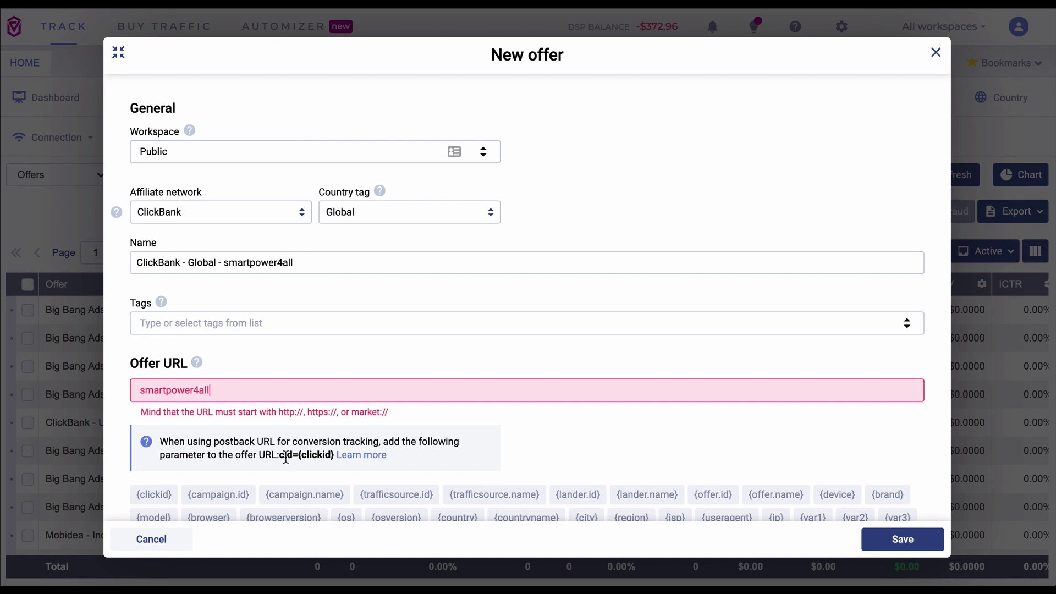
key(ctrl+a)
key(BackSpace)
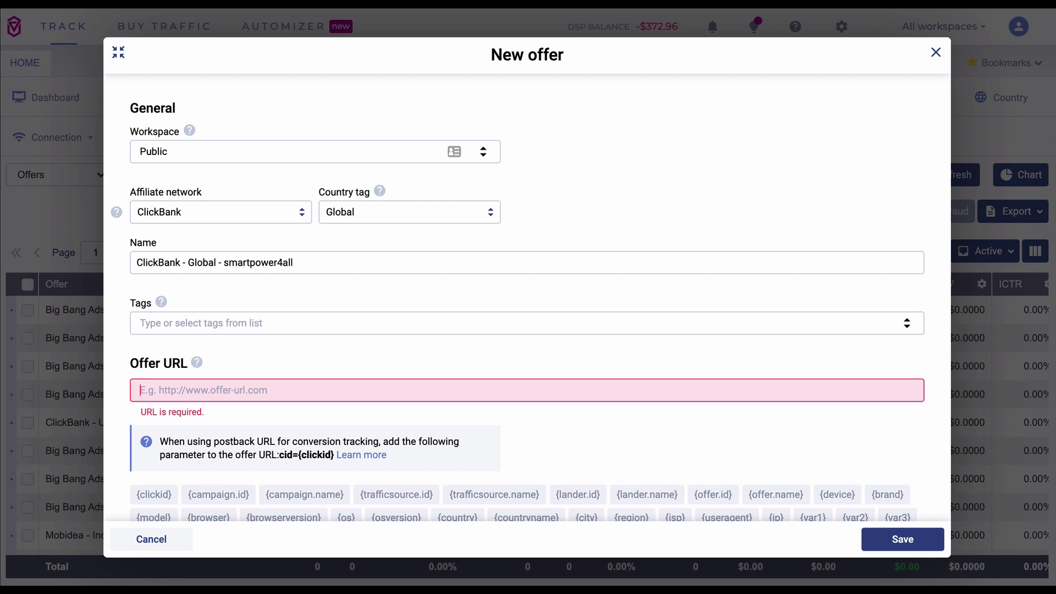
key(ctrl+Tab)
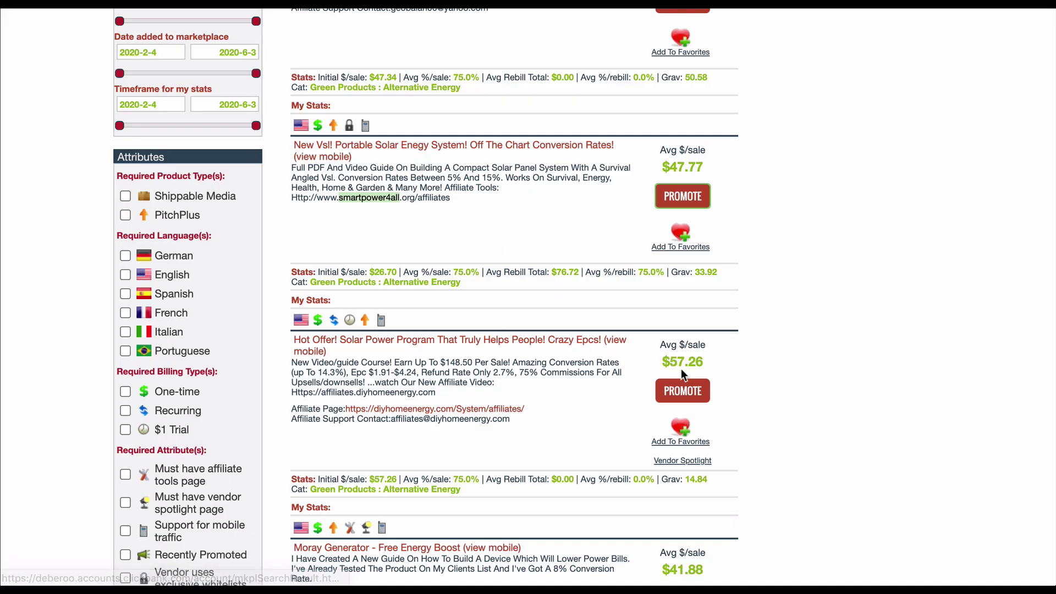
- Generate a fresh ClickBank HopLink for the solar offer and copy it
click(683, 198)
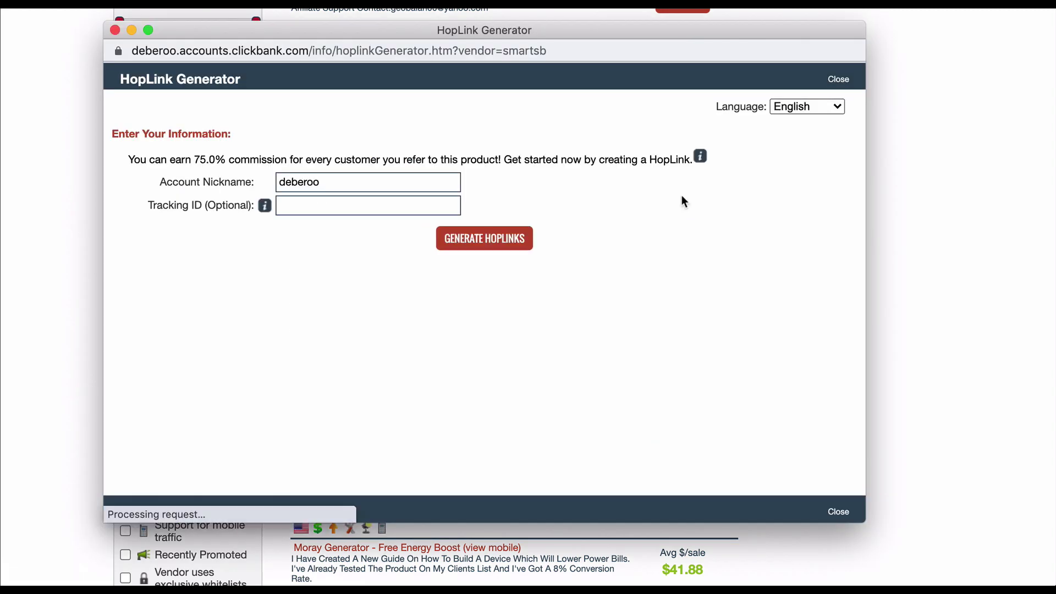
click(486, 238)
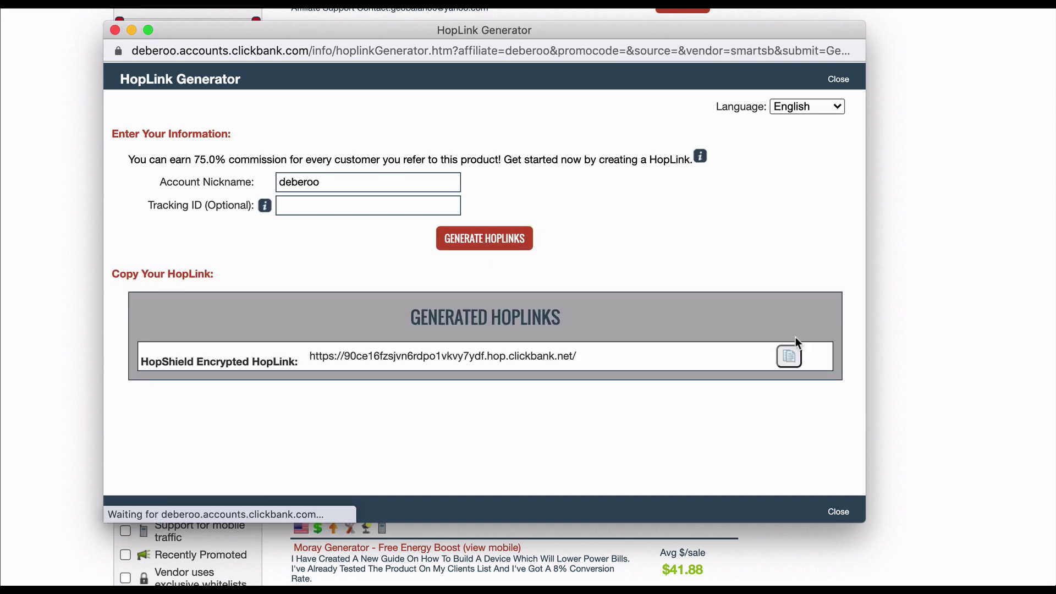
click(791, 357)
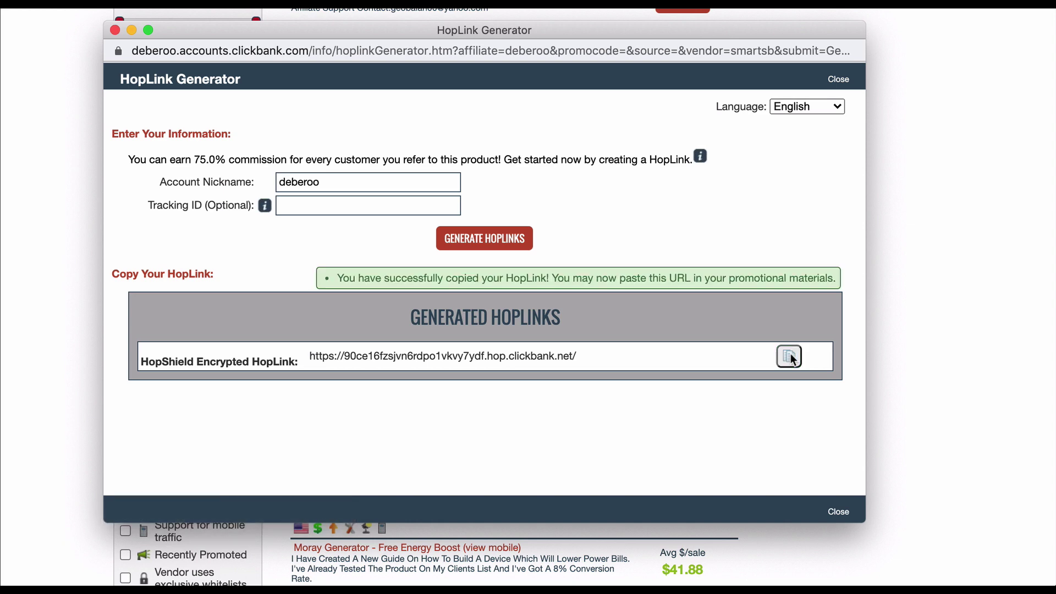
key(super+w)
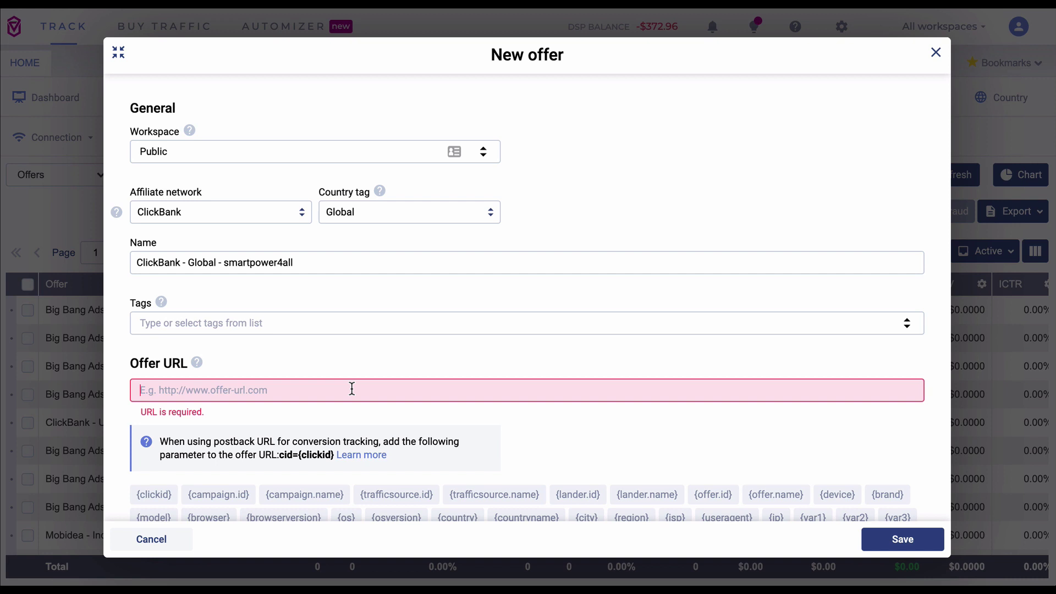
- Paste the ClickBank HopLink into the Offer URL with a trailing '?'
key(ctrl+v)
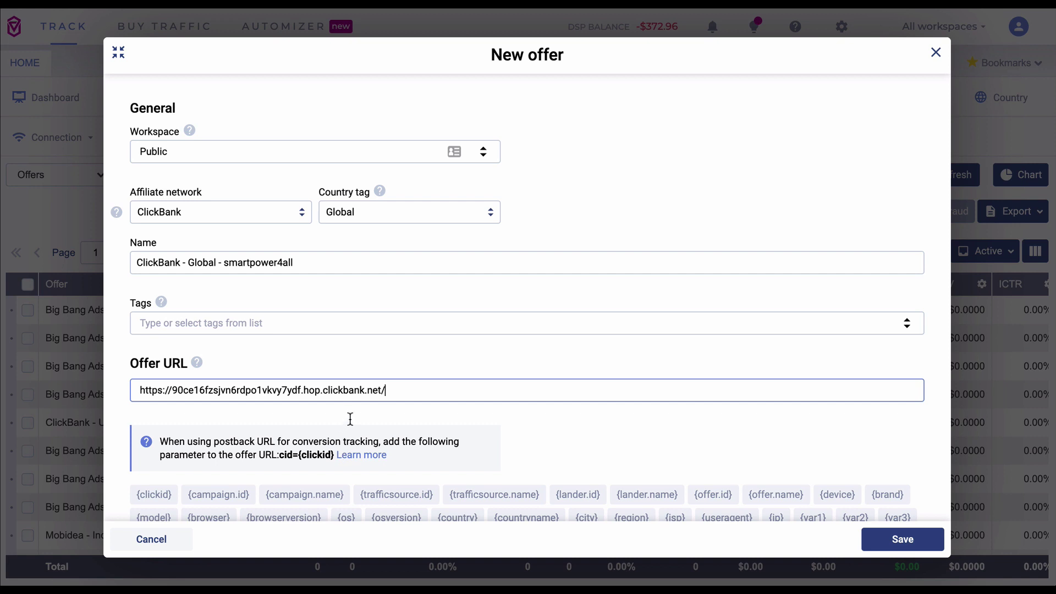
text(?)
double_click(283, 455)
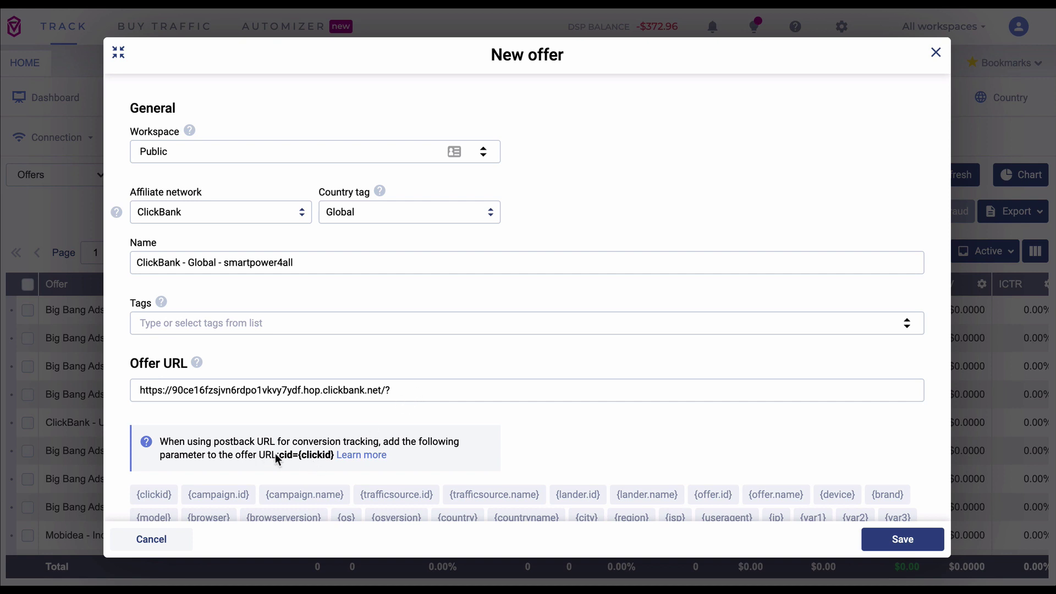
click(410, 392)
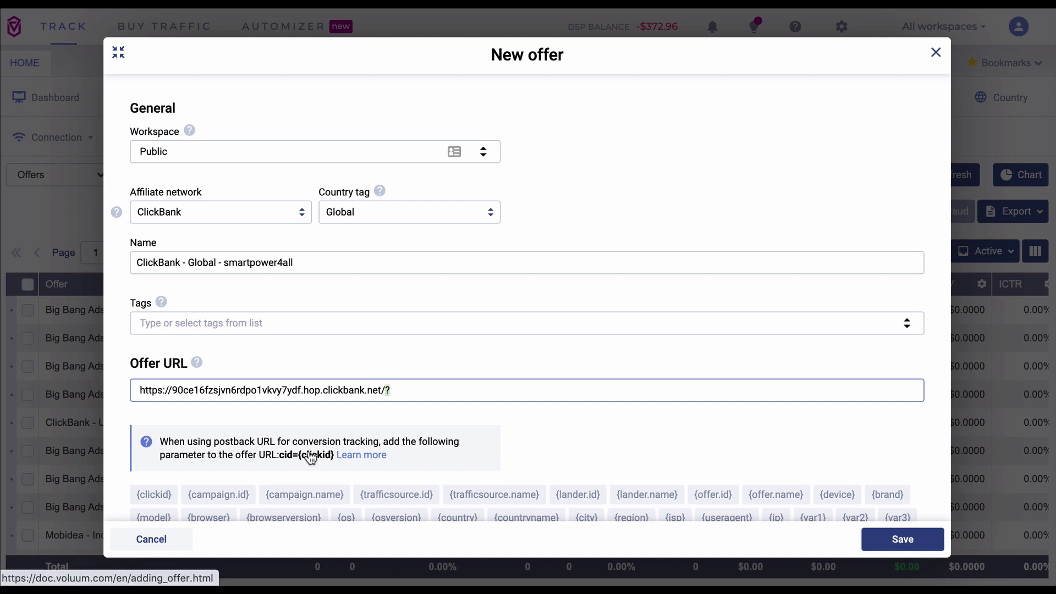
- Copy the cid={clickid} parameter from the info box toward the Offer URL
click(311, 456)
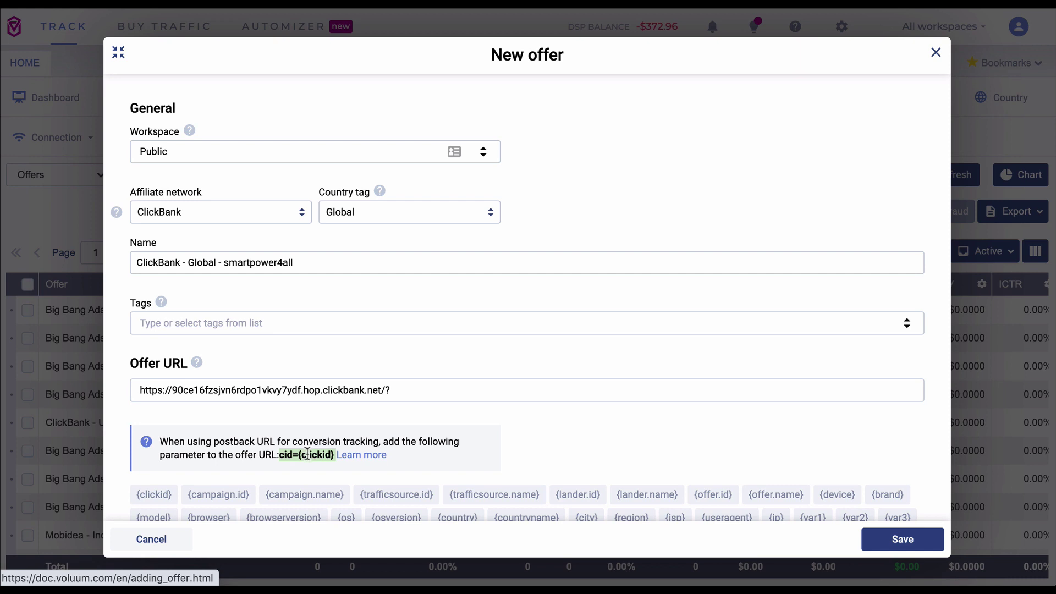
right_click(307, 453)
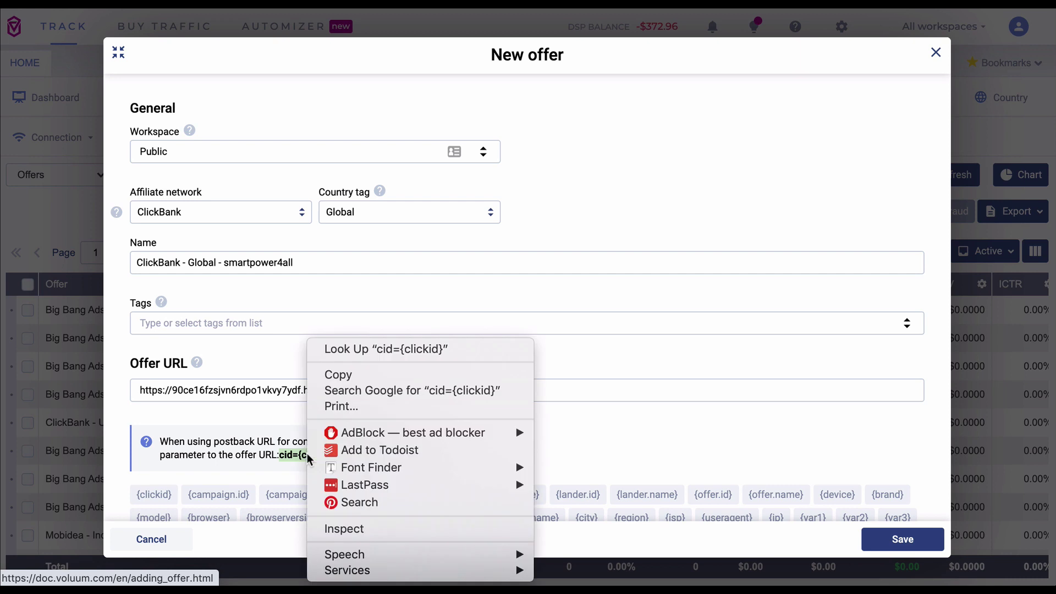
click(353, 378)
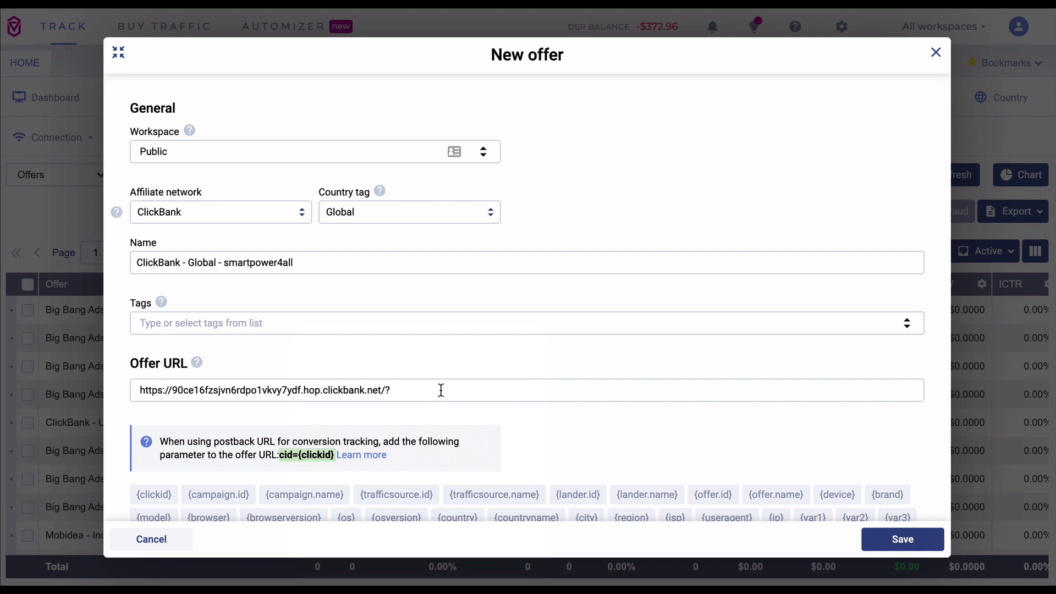
click(441, 390)
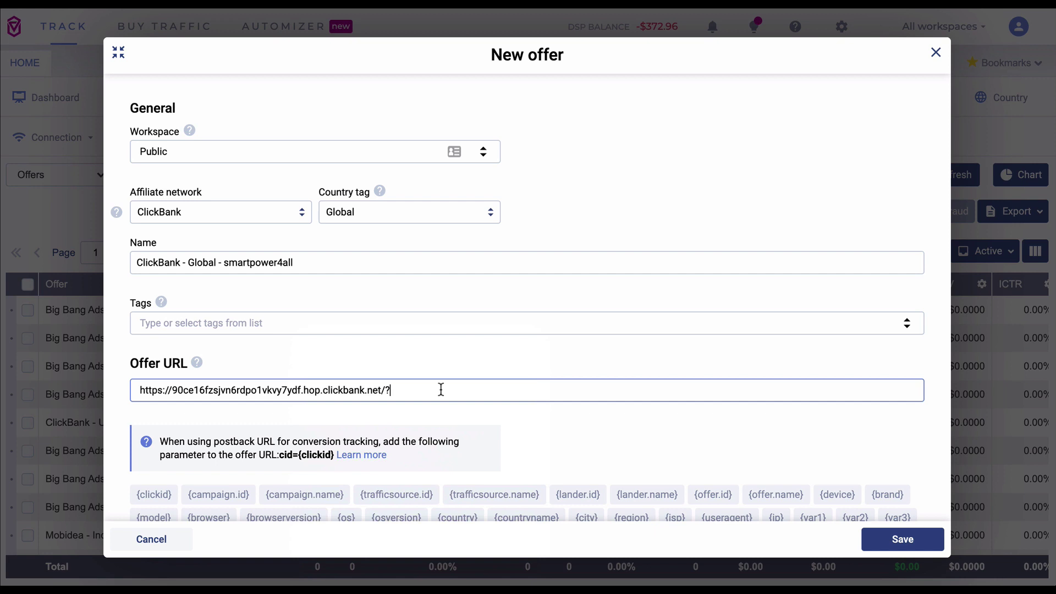
key(ctrl+a)
key(ctrl+v)
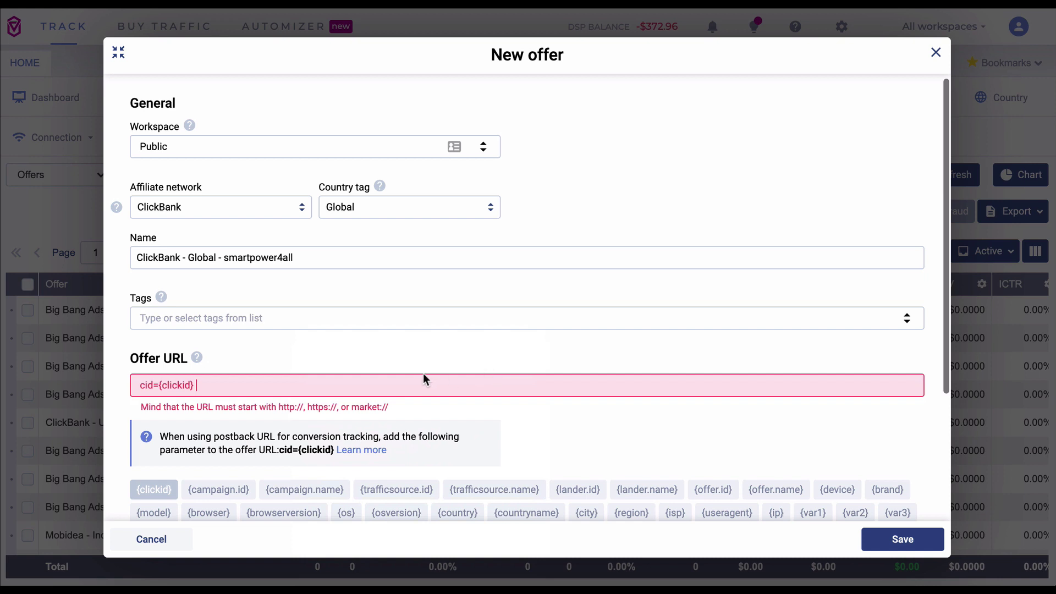
- Restore the HopLink in the Offer URL and append cid={clickid} after the '?'
key(ctrl+a)
key(ctrl+v)
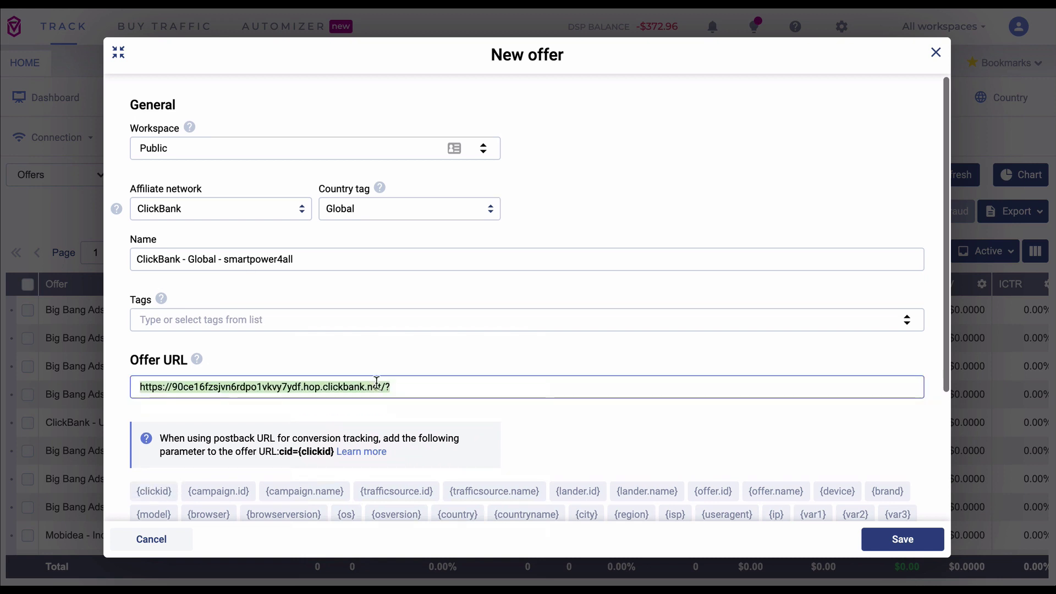
click(407, 386)
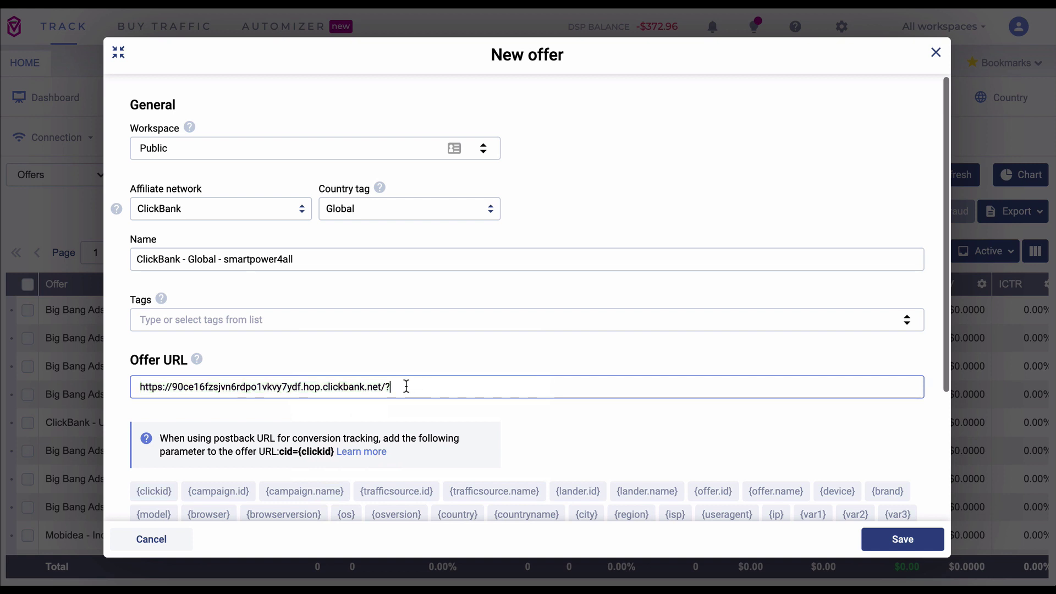
text(cid={clickid})
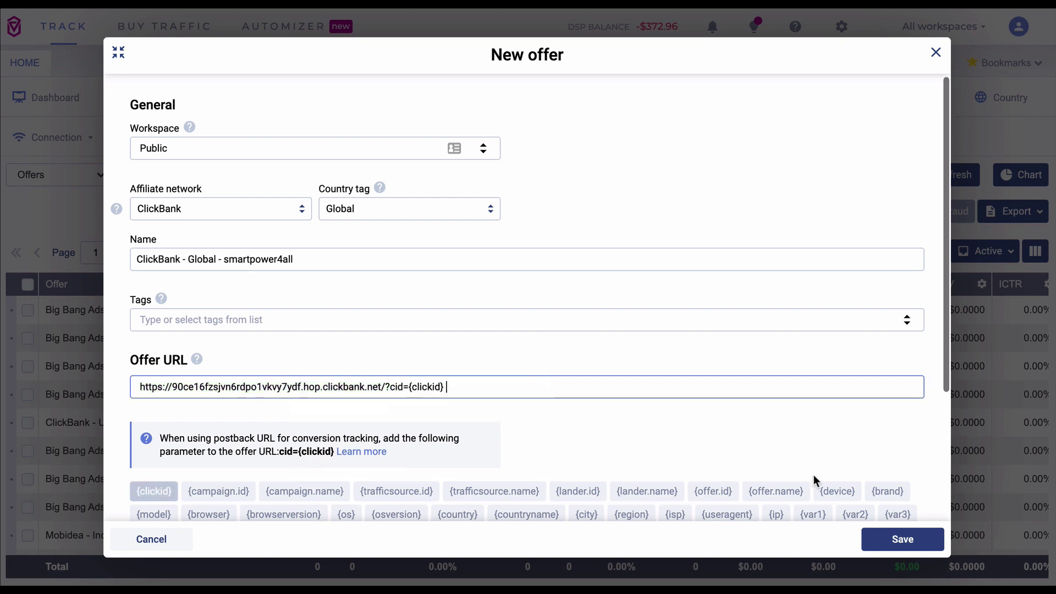
scroll(814, 476, down, 3)
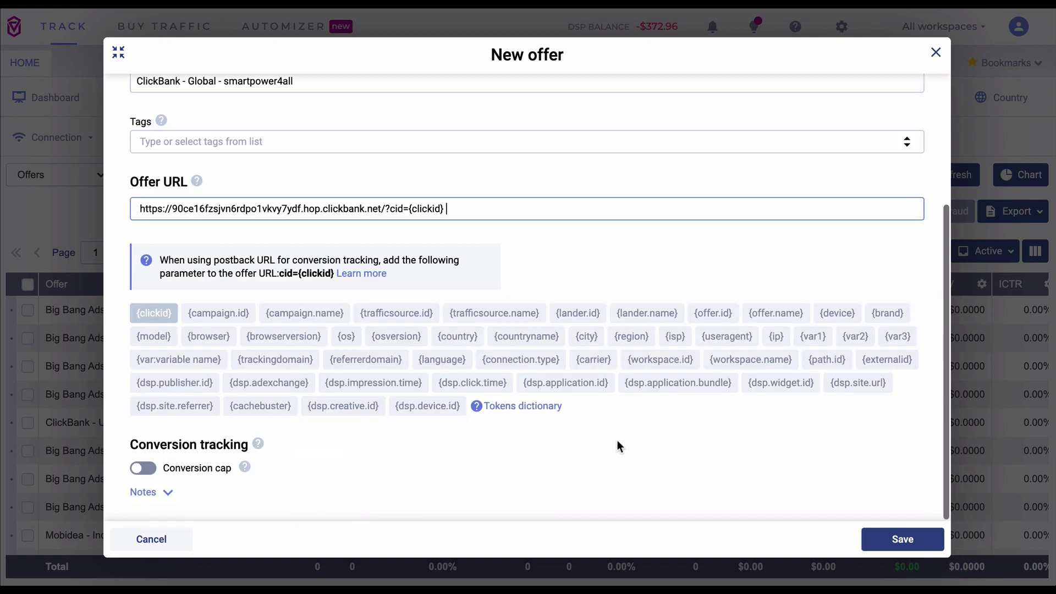
scroll(605, 438, up, 3)
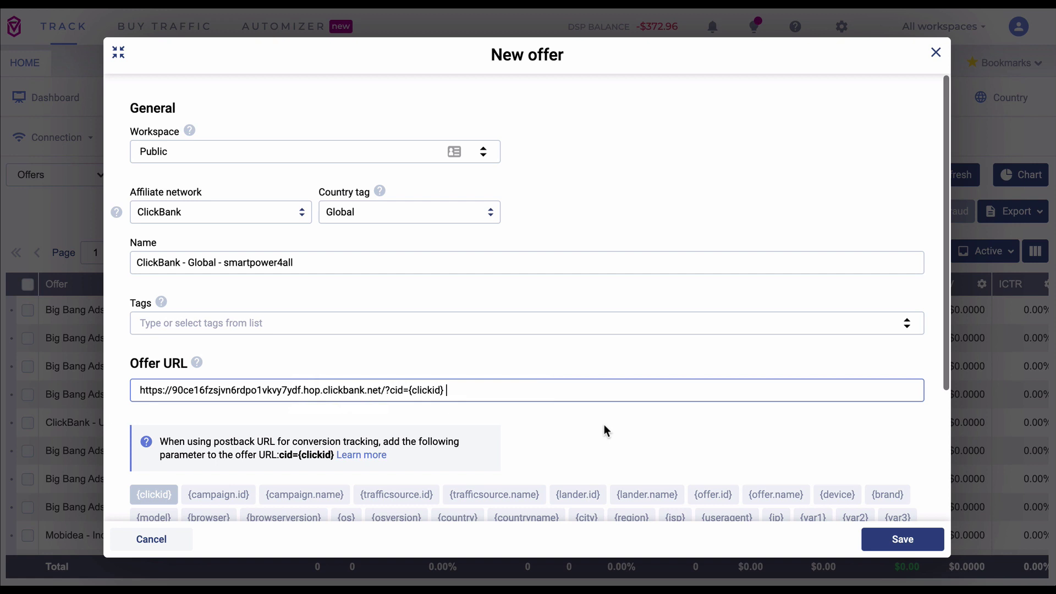
scroll(604, 431, down, 3)
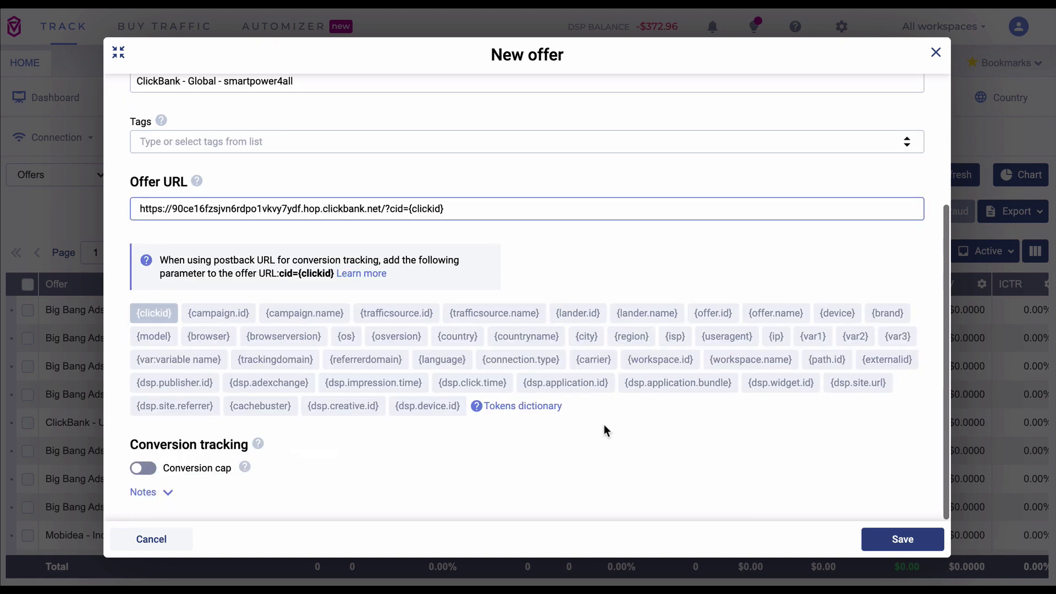
- Save the new ClickBank - Global - smartpower4all offer
click(898, 541)
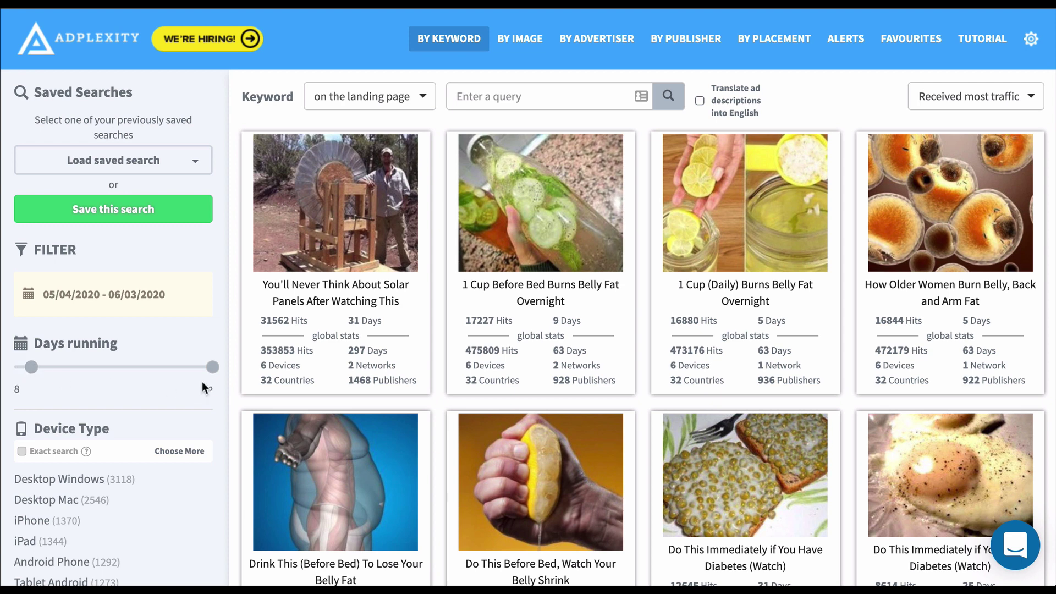
- Limit results to 8–28 days running and search 'solar' on the landing page
drag(216, 367, 91, 367)
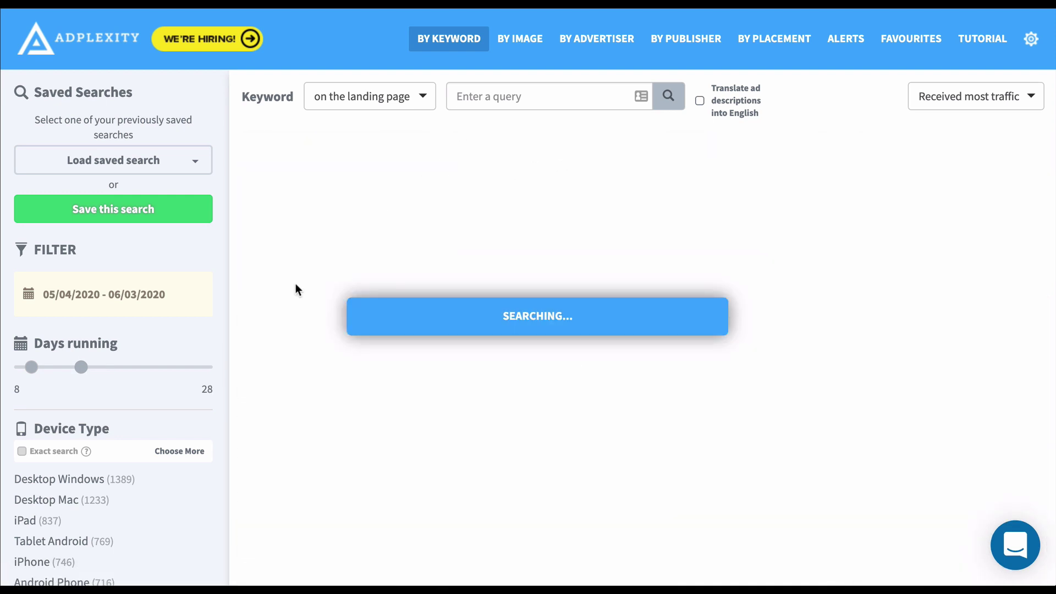
click(489, 101)
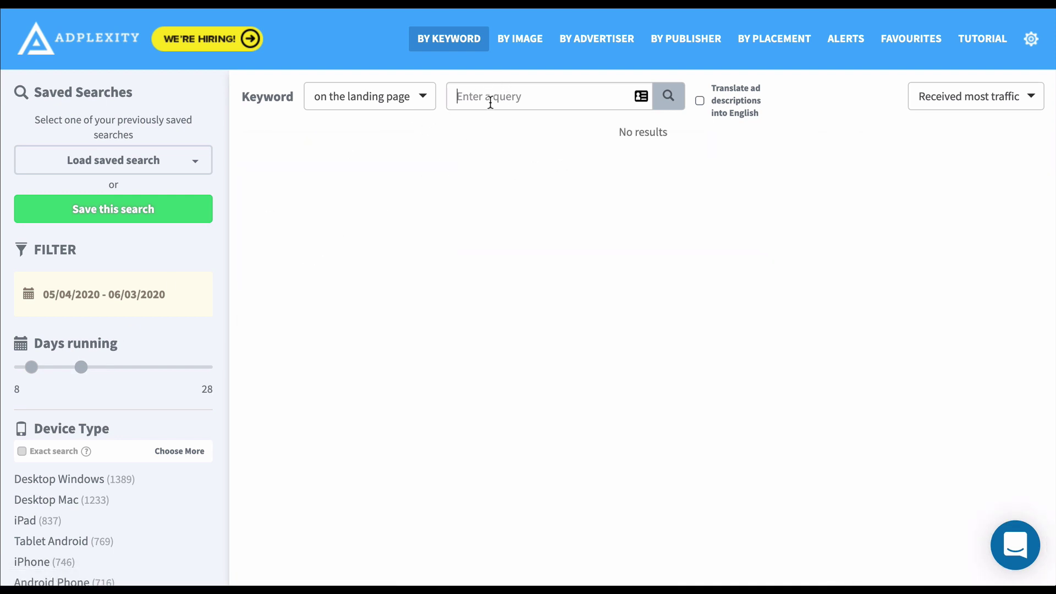
text(solar)
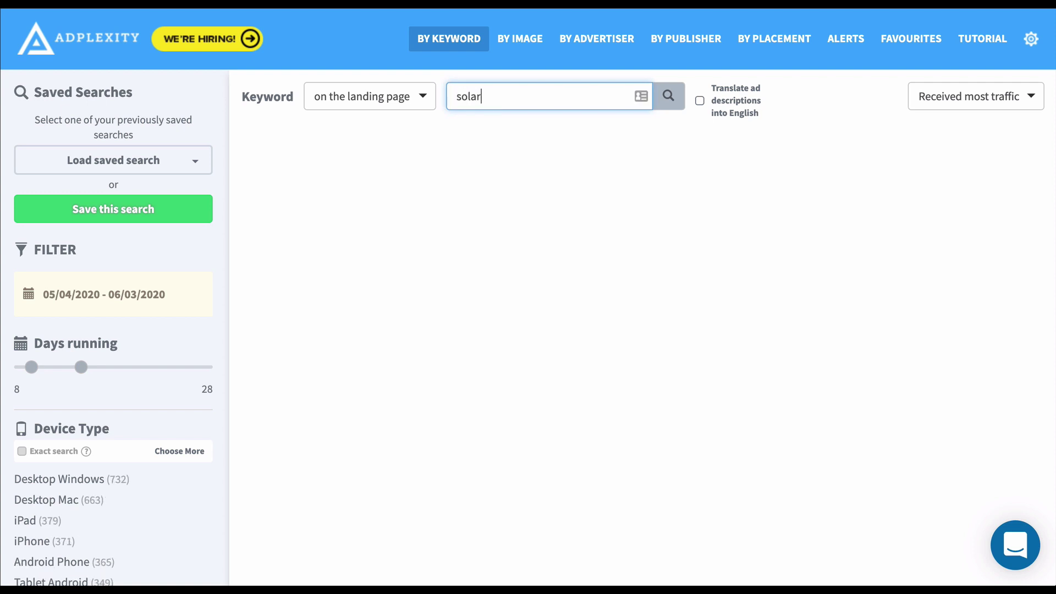
key(Return)
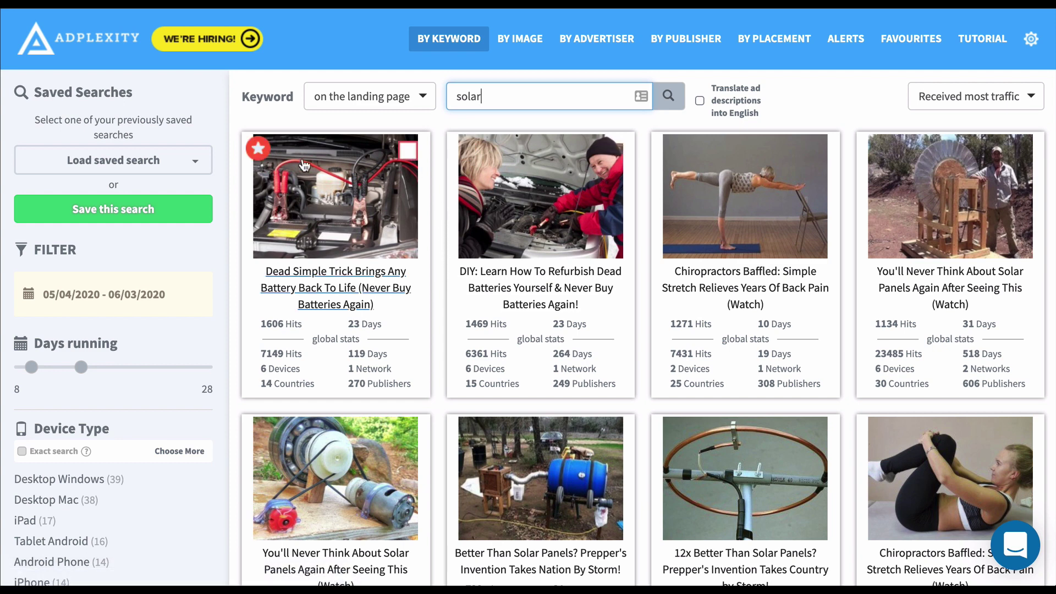
- Switch the 'solar' keyword scope to 'in AD info'
click(401, 98)
click(355, 151)
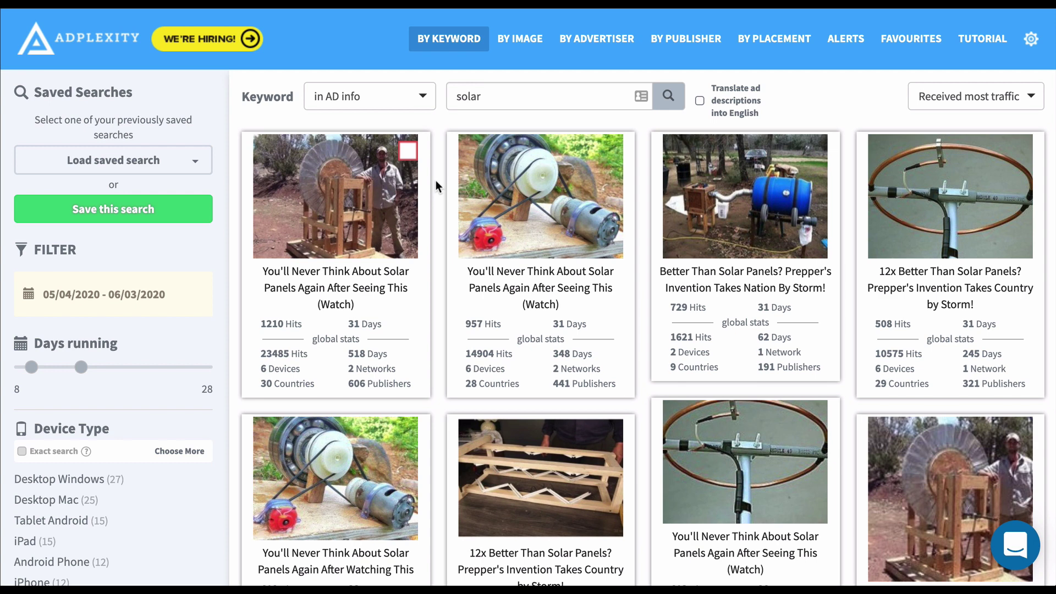
mouse_move(419, 270)
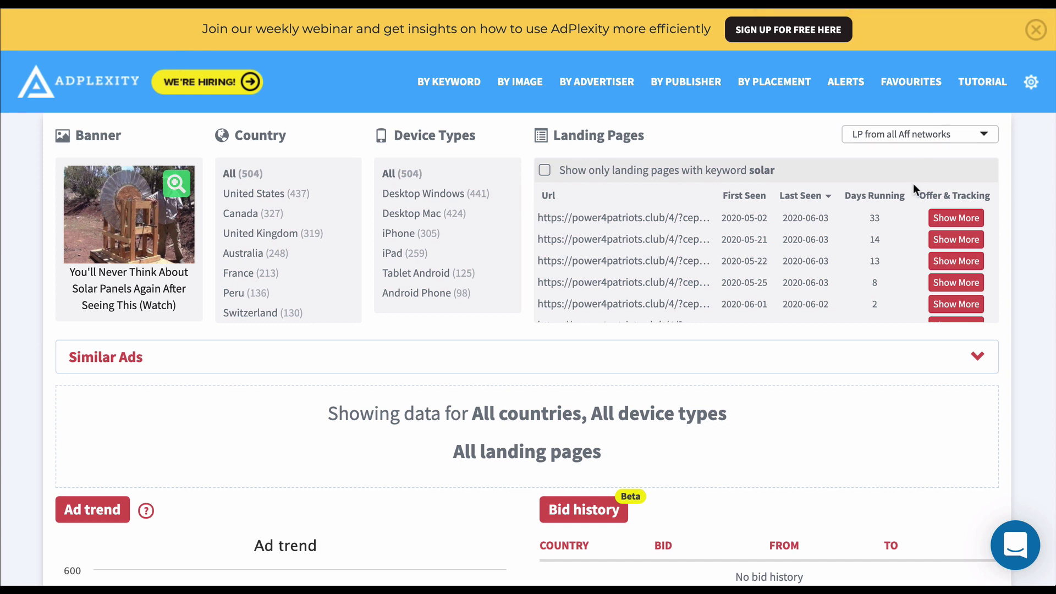
- Show more on the top power4patriots.club landing page and keep privacy-policy.html as outgoing URL
click(947, 219)
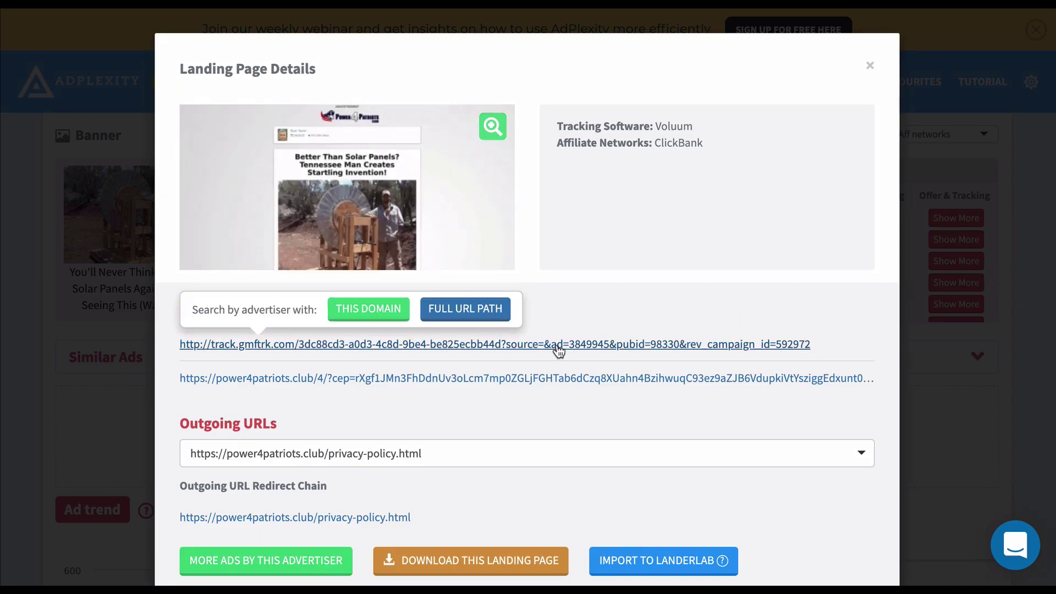
scroll(556, 349, down, 1)
click(563, 431)
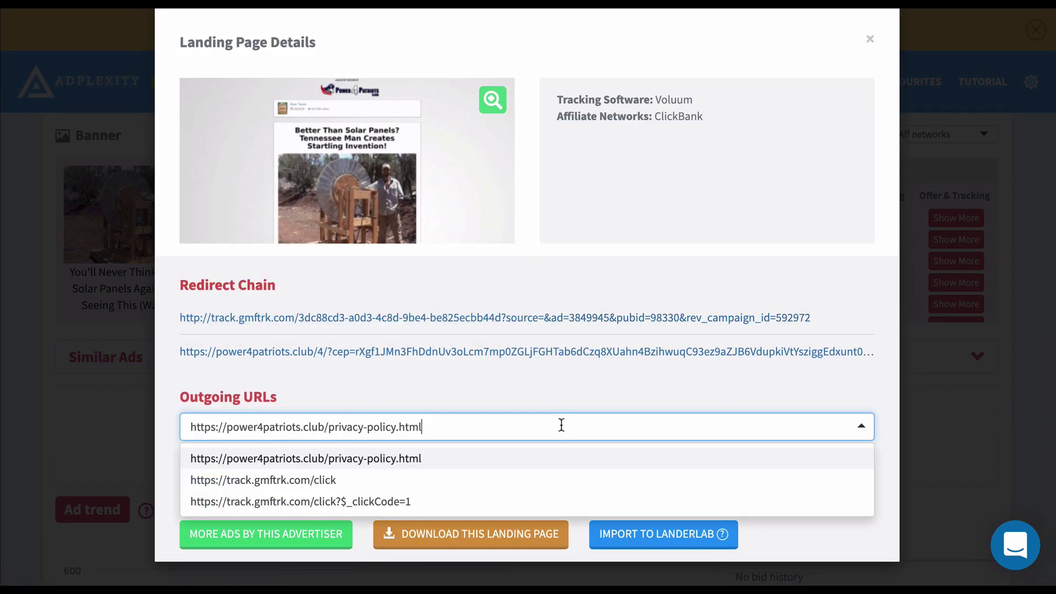
click(561, 388)
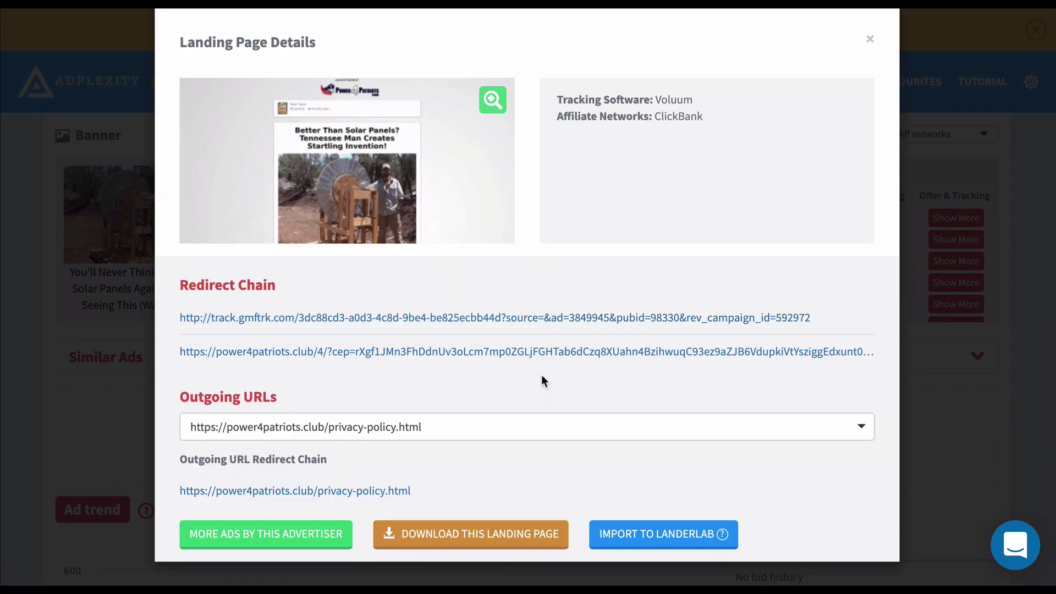
mouse_move(513, 352)
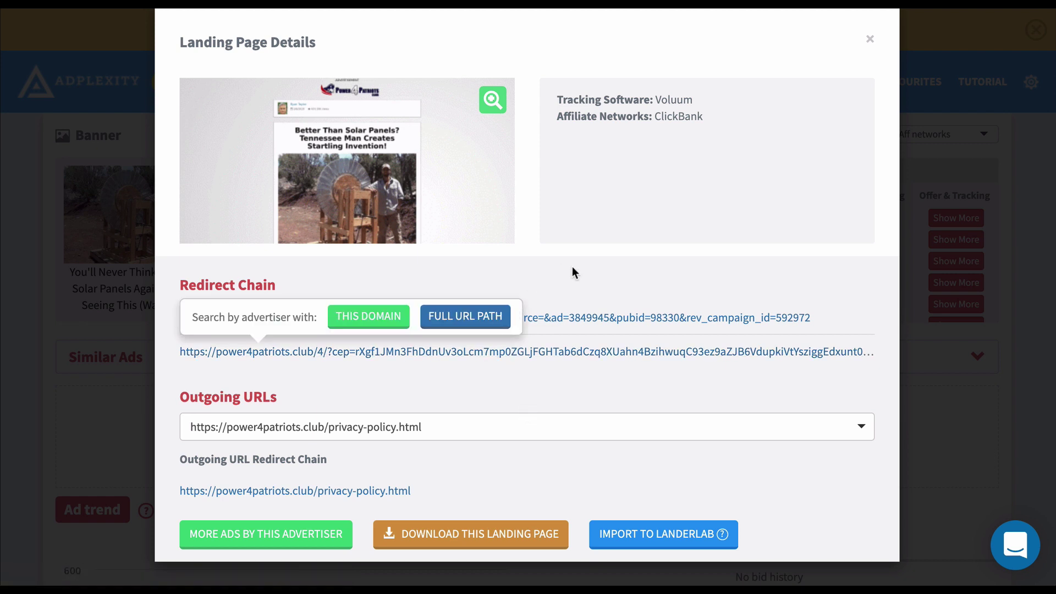
mouse_move(599, 324)
mouse_move(576, 354)
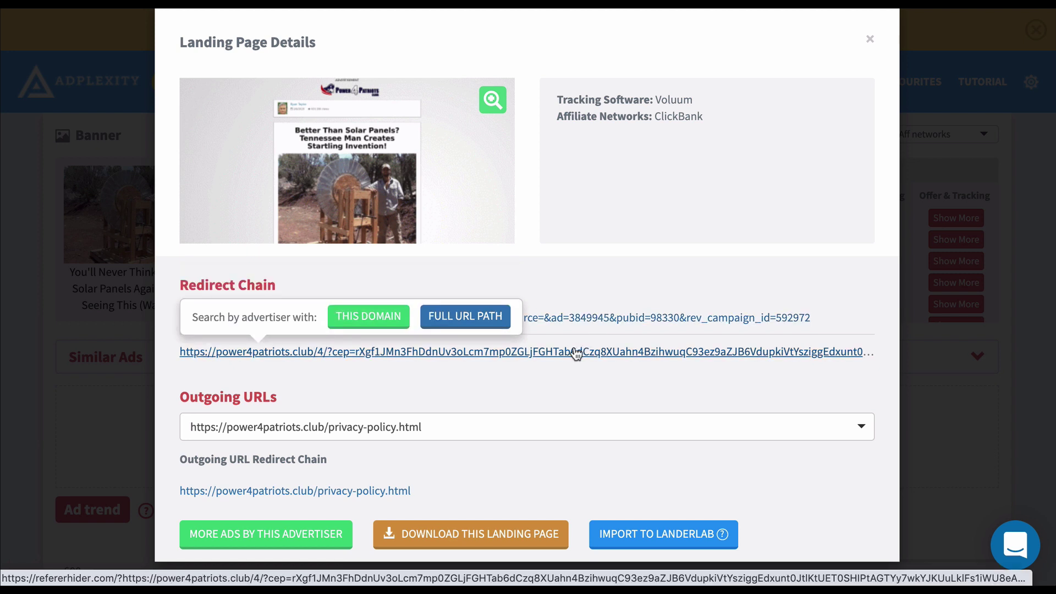
mouse_move(396, 317)
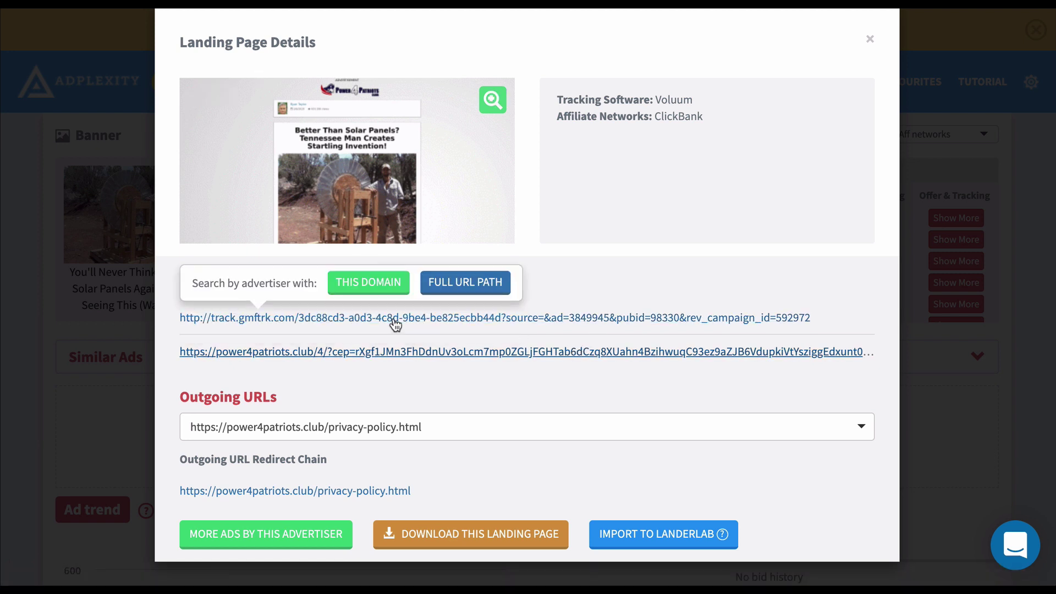
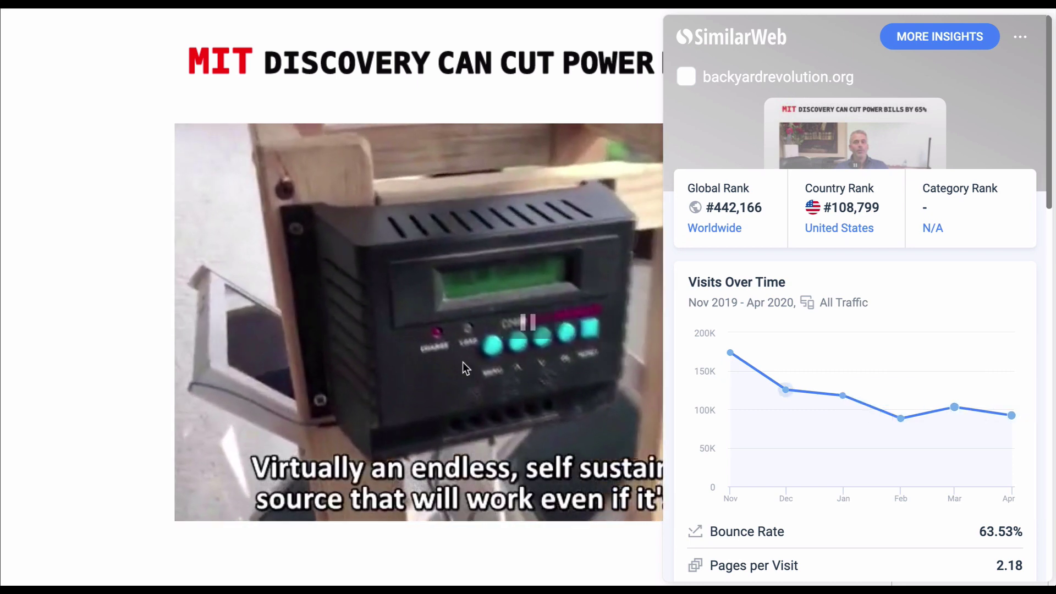
- Pause the solar sales video and close the SimilarWeb traffic summary for backyardrevolution.org
click(538, 127)
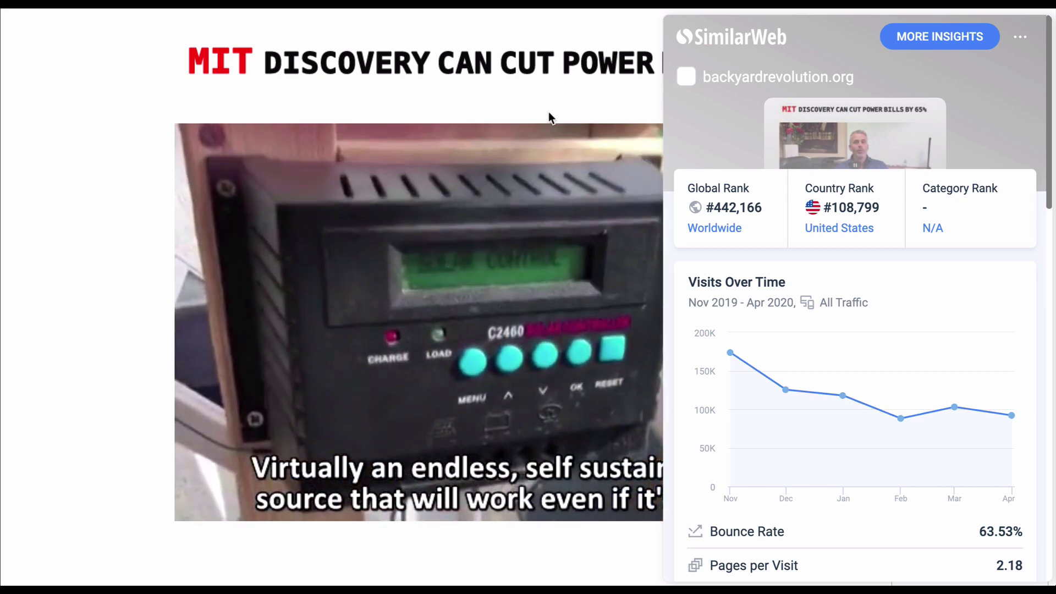
click(560, 106)
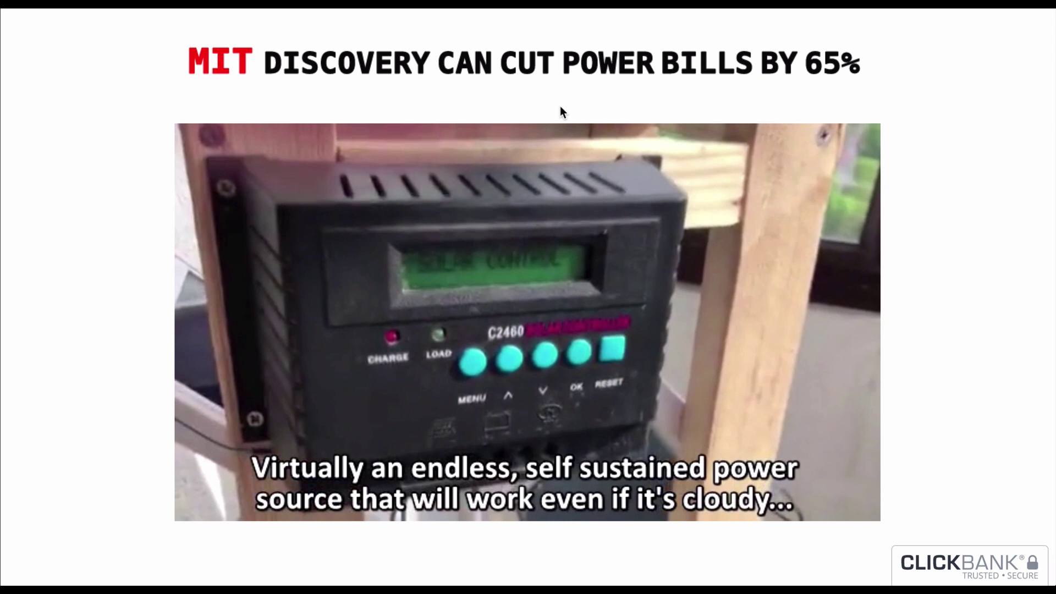
mouse_move(260, 4)
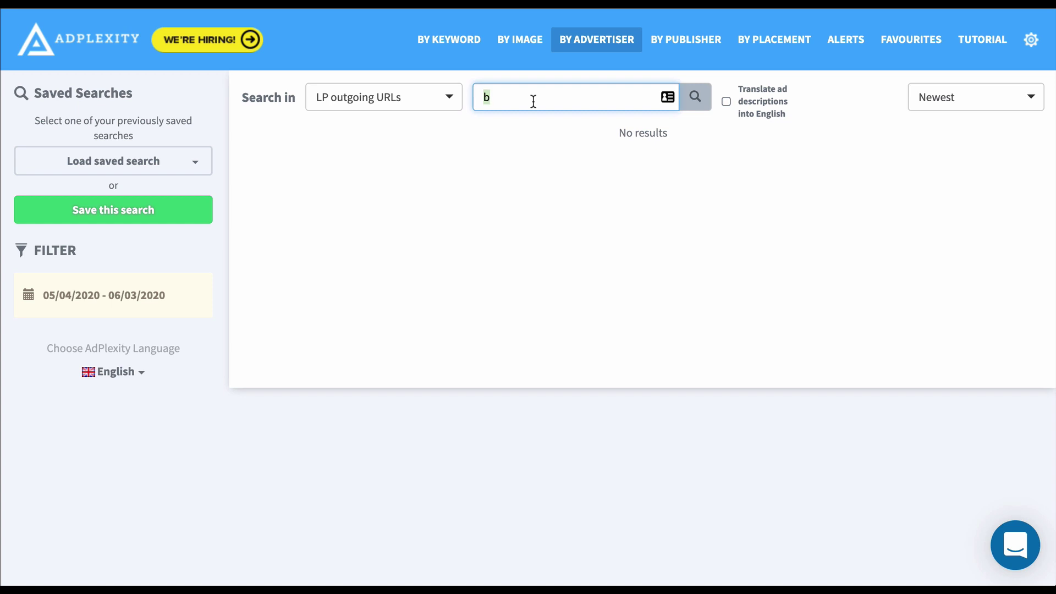
- Search LP outgoing URLs for backyardrevolution.org, preview one landing page, then leave it
text(ackyardrevolution.org)
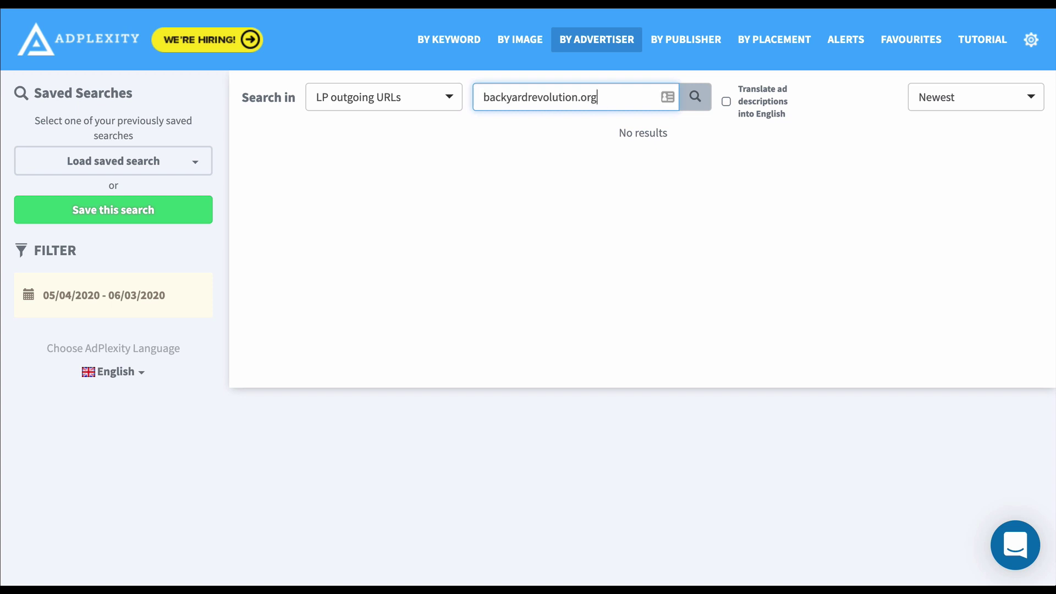
key(Return)
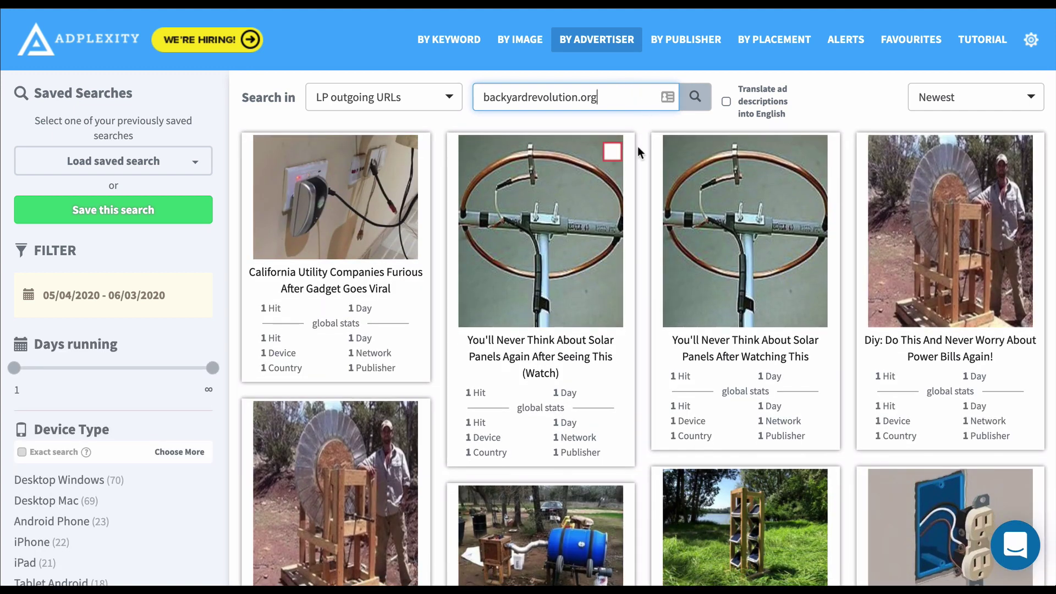
scroll(639, 146, down, 5)
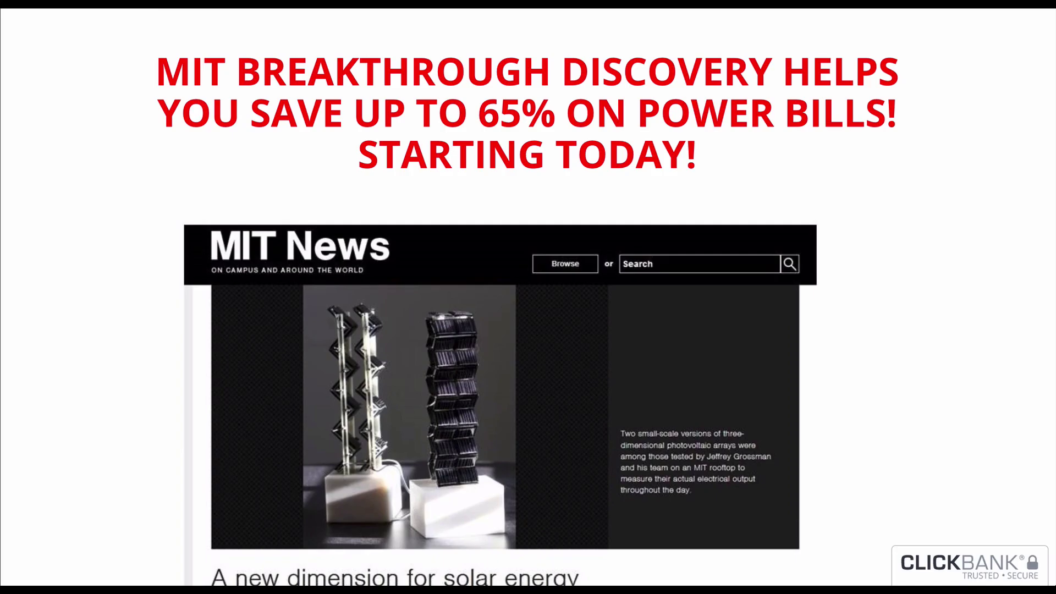
key(super+w)
click(655, 177)
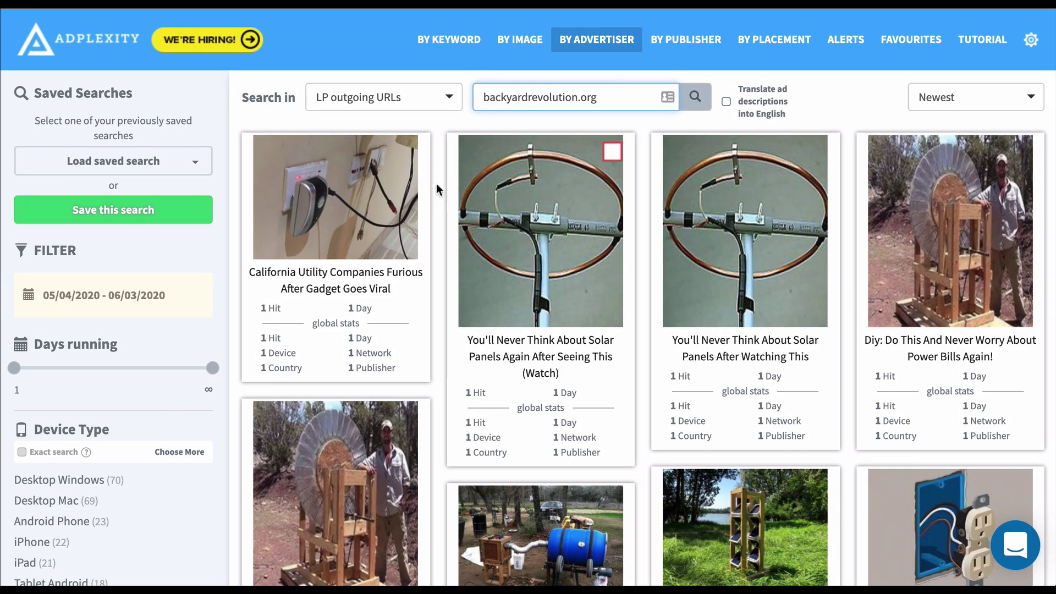
- Filter to ads running at least 7 days, sorted by 'Received most traffic'
drag(21, 370, 28, 369)
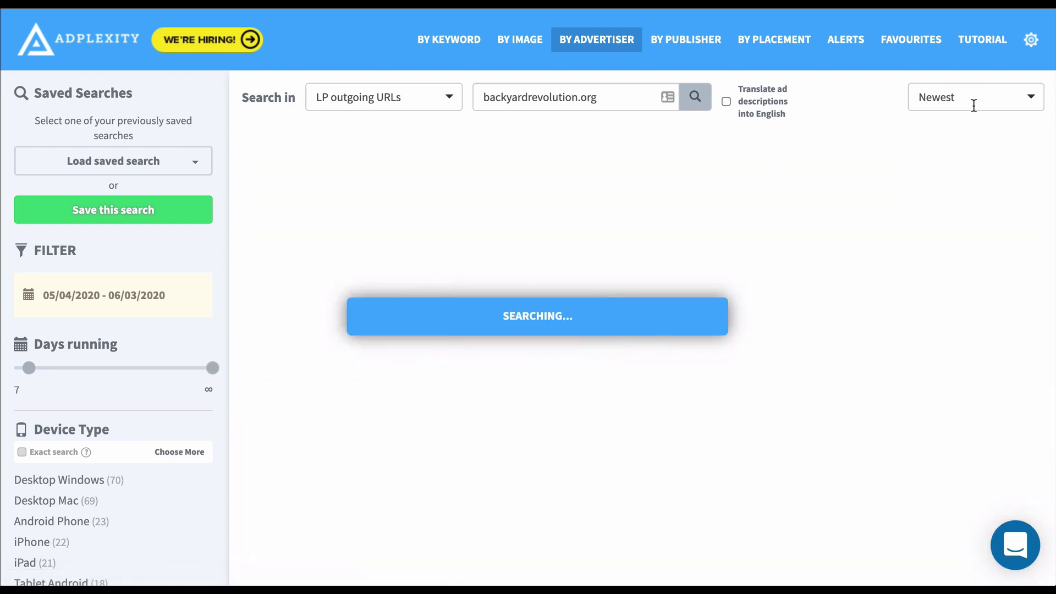
click(972, 99)
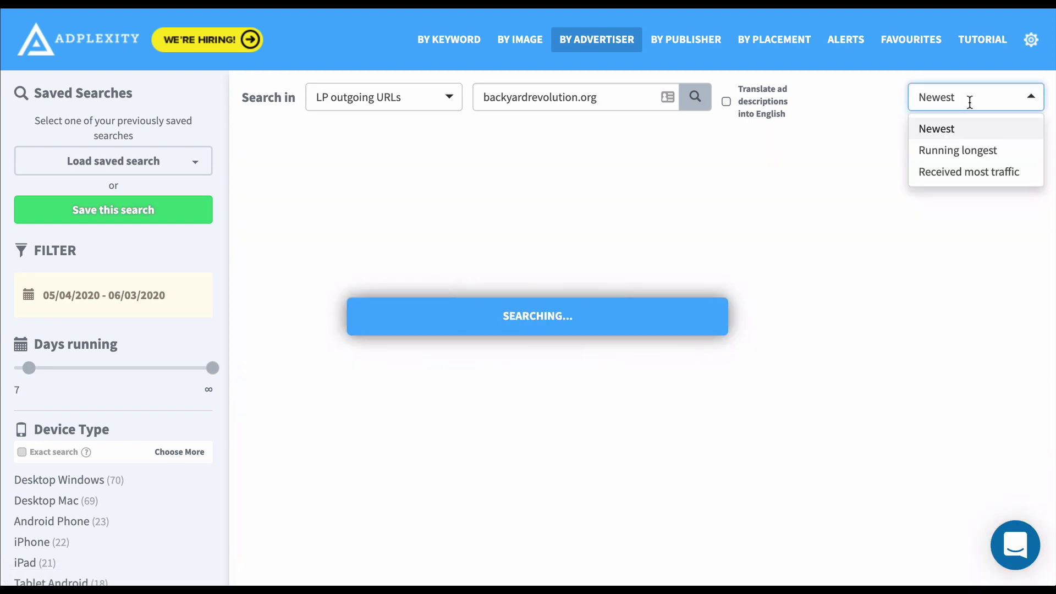
click(955, 172)
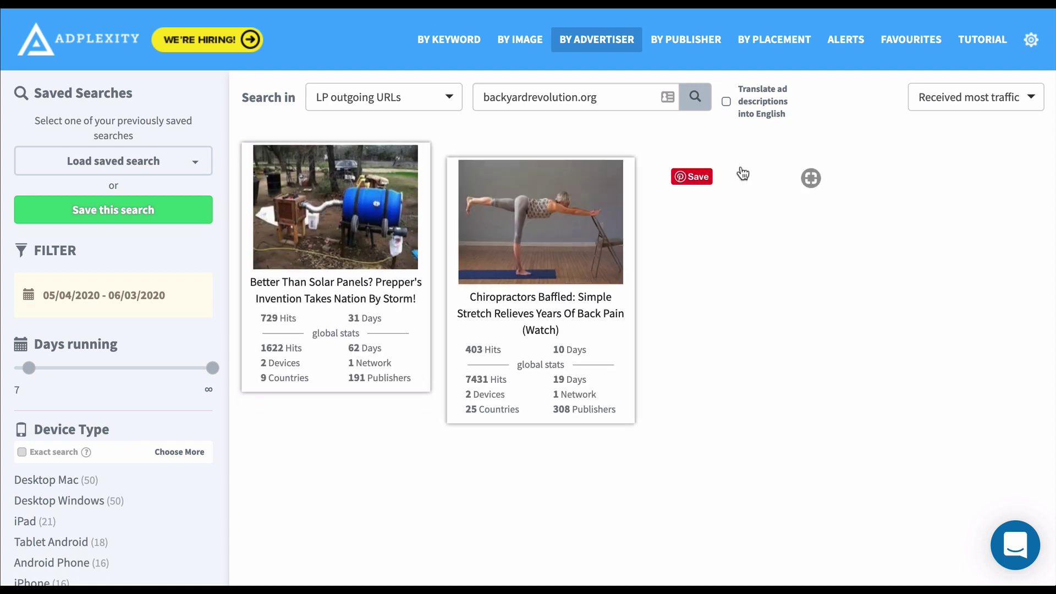
- Browse the sorted results and open the top solar-panel ad's details
mouse_move(660, 322)
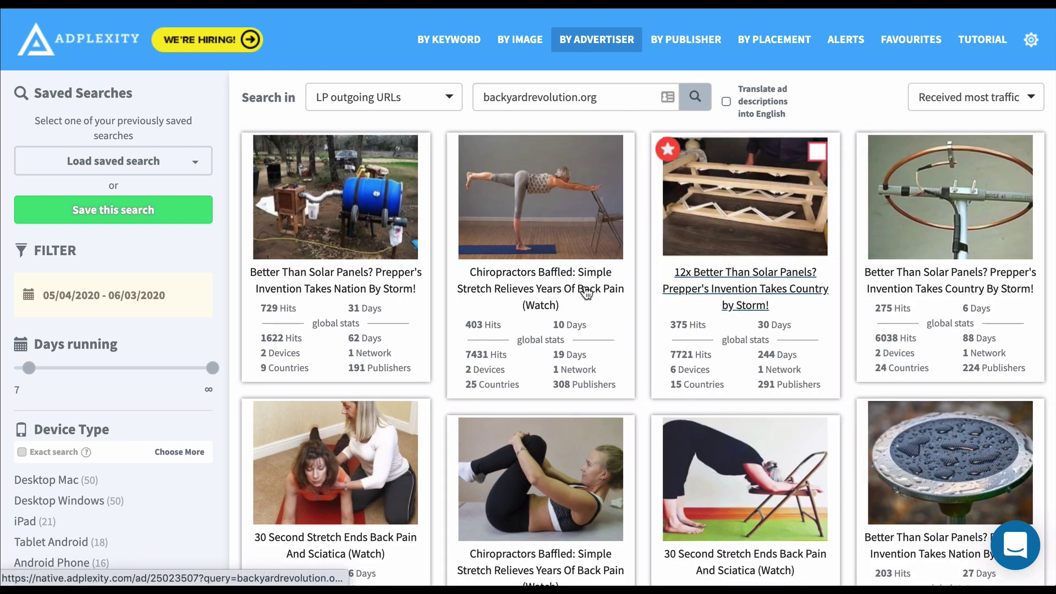
mouse_move(629, 339)
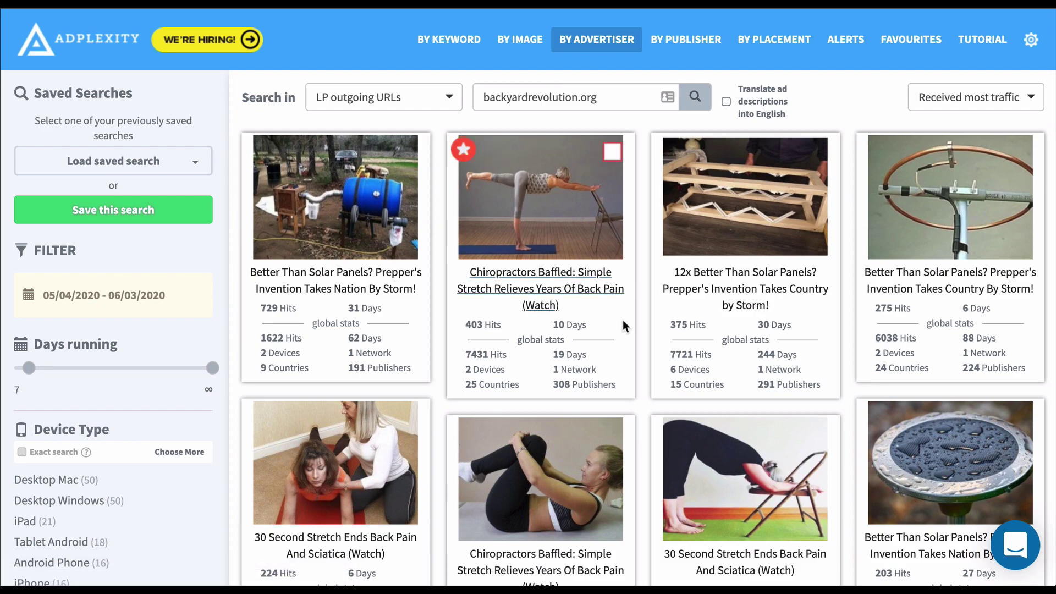
scroll(639, 374, down, 3)
scroll(639, 373, down, 10)
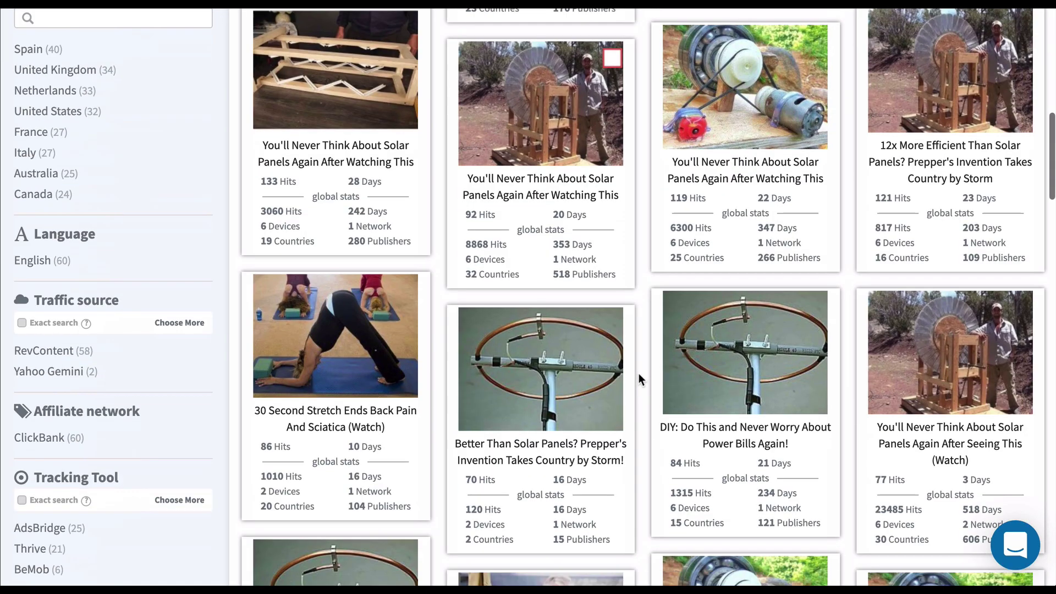
scroll(639, 373, up, 15)
scroll(639, 373, down, 1)
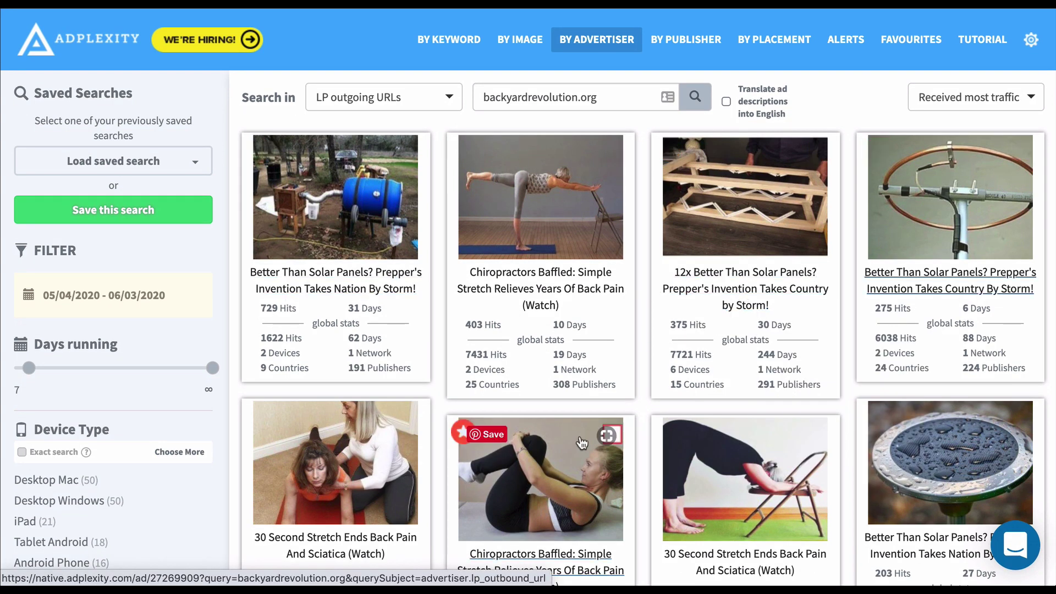
scroll(1015, 507, down, 2)
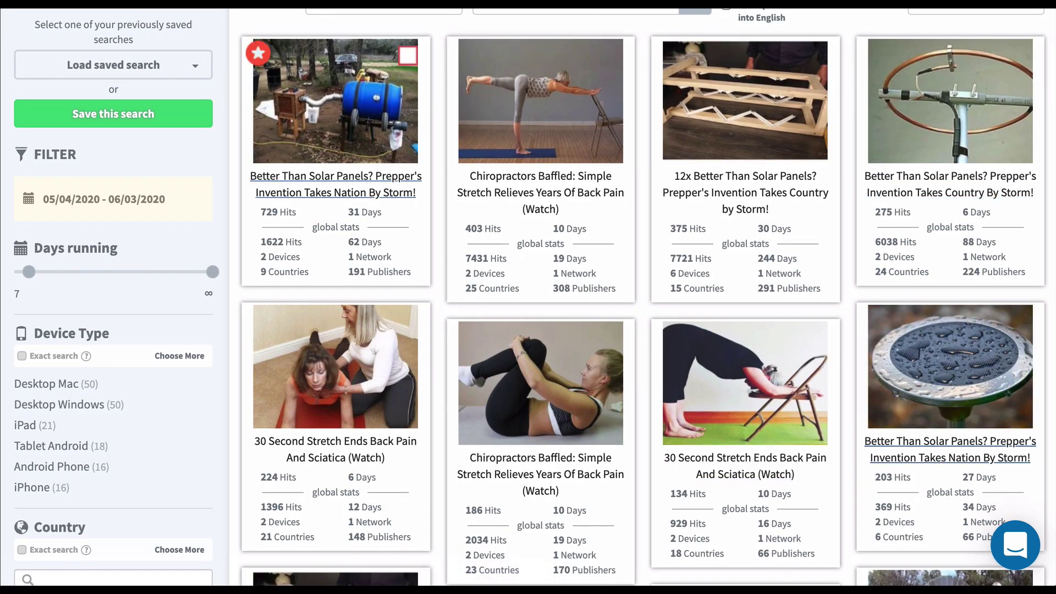
click(336, 184)
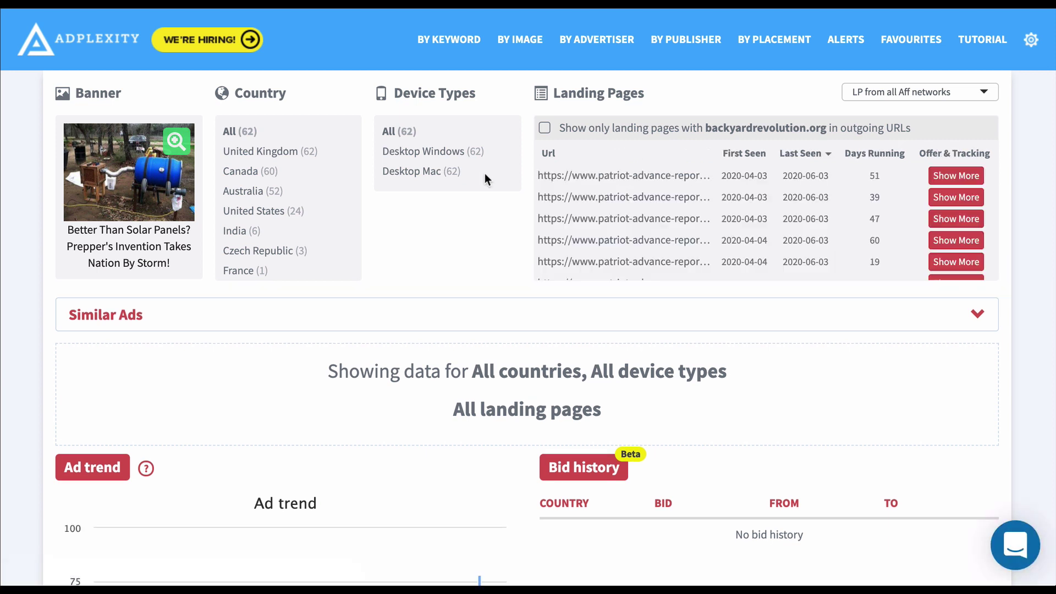
- View the first landing page's redirect details and follow the third redirect link
click(955, 173)
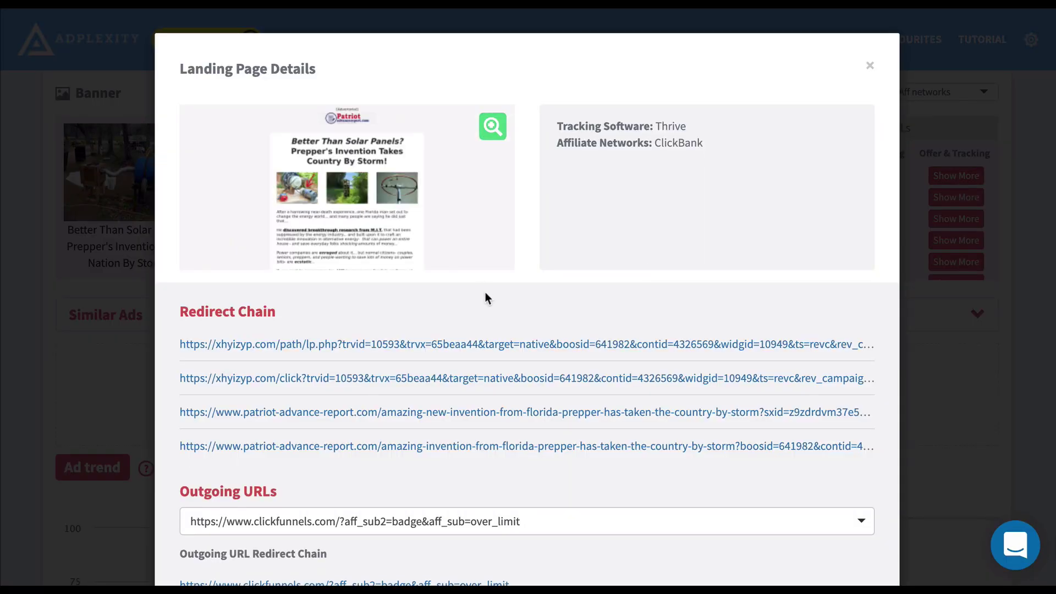
mouse_move(430, 425)
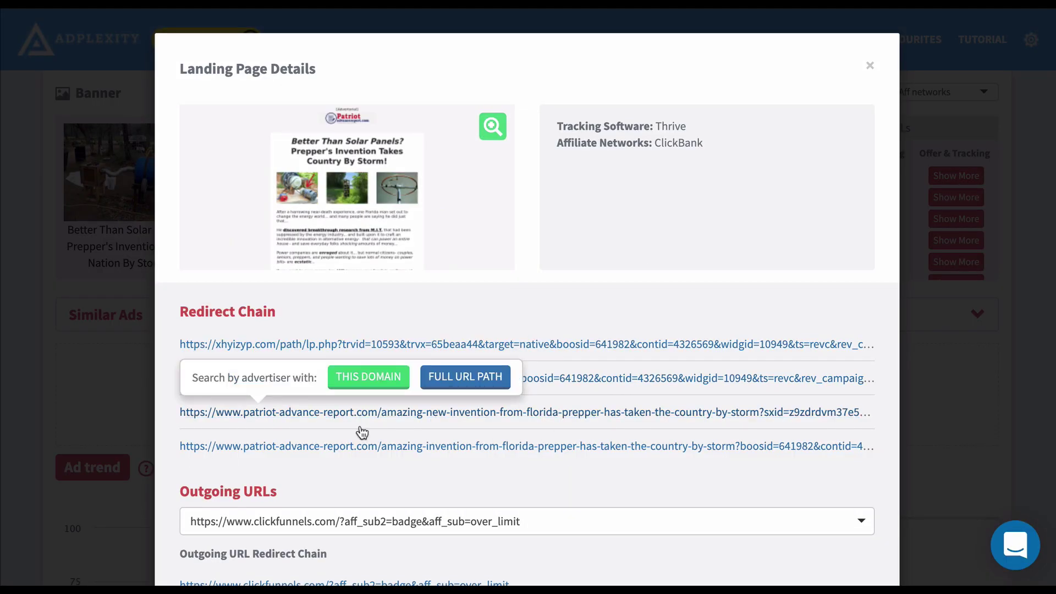
mouse_move(385, 403)
mouse_move(325, 417)
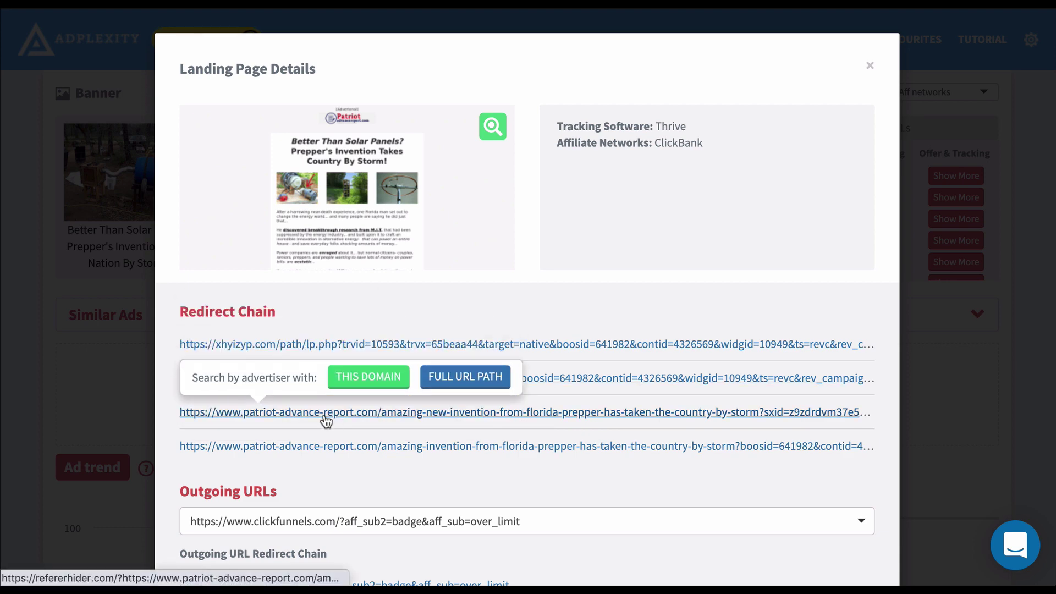
click(325, 417)
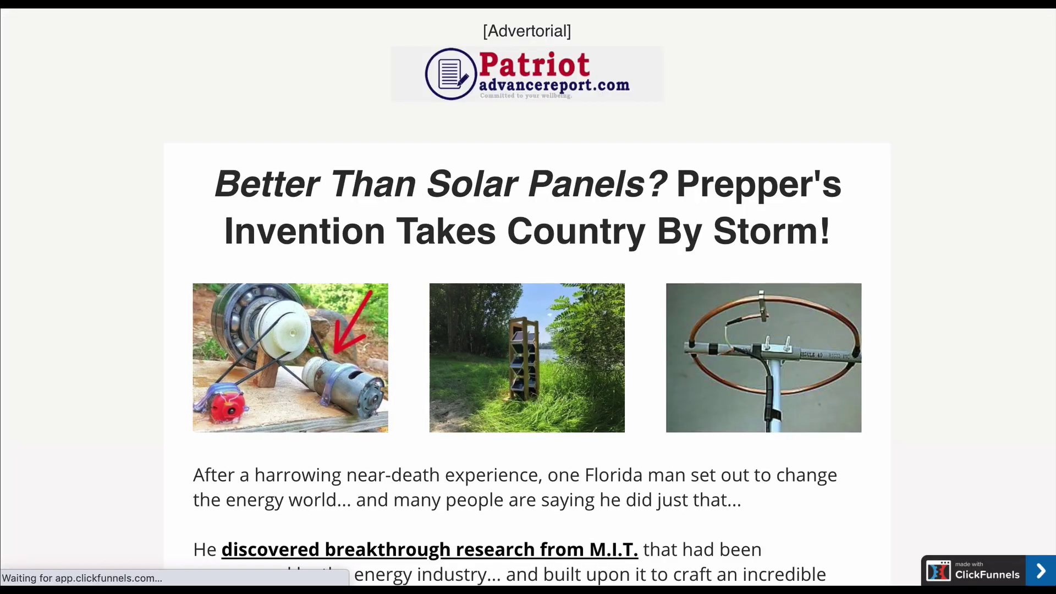
- Scroll through the Patriot advertorial page, then close it to return to the ad's details
scroll(319, 192, down, 2)
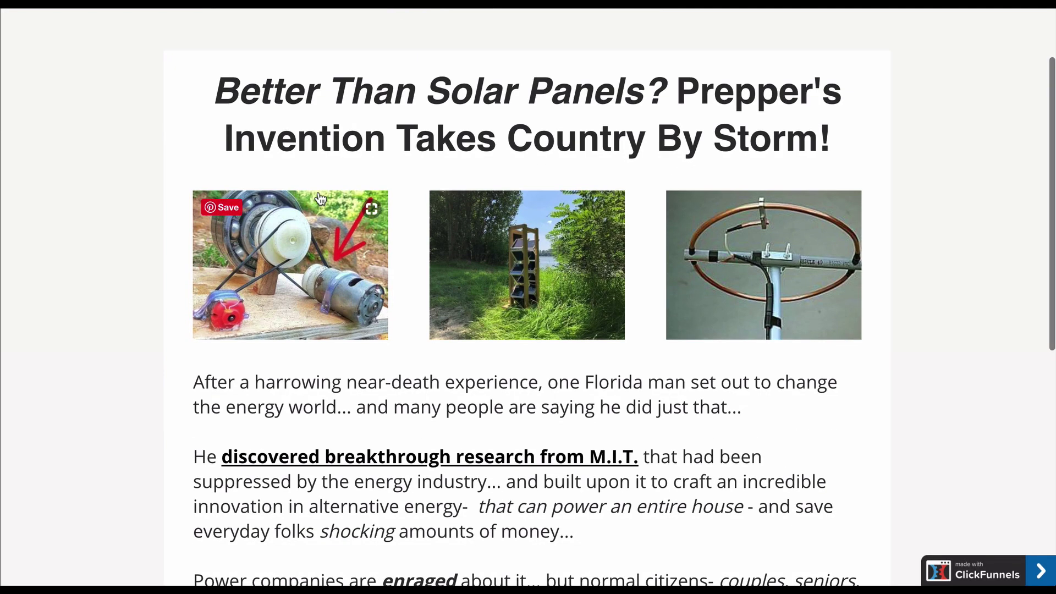
scroll(319, 193, down, 5)
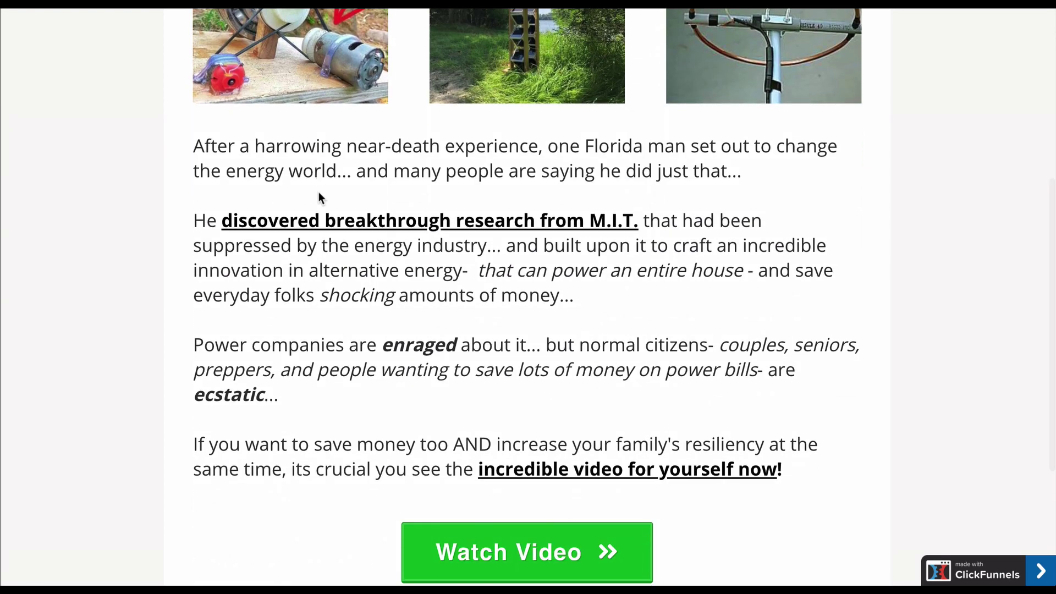
scroll(319, 197, down, 1)
scroll(465, 146, up, 4)
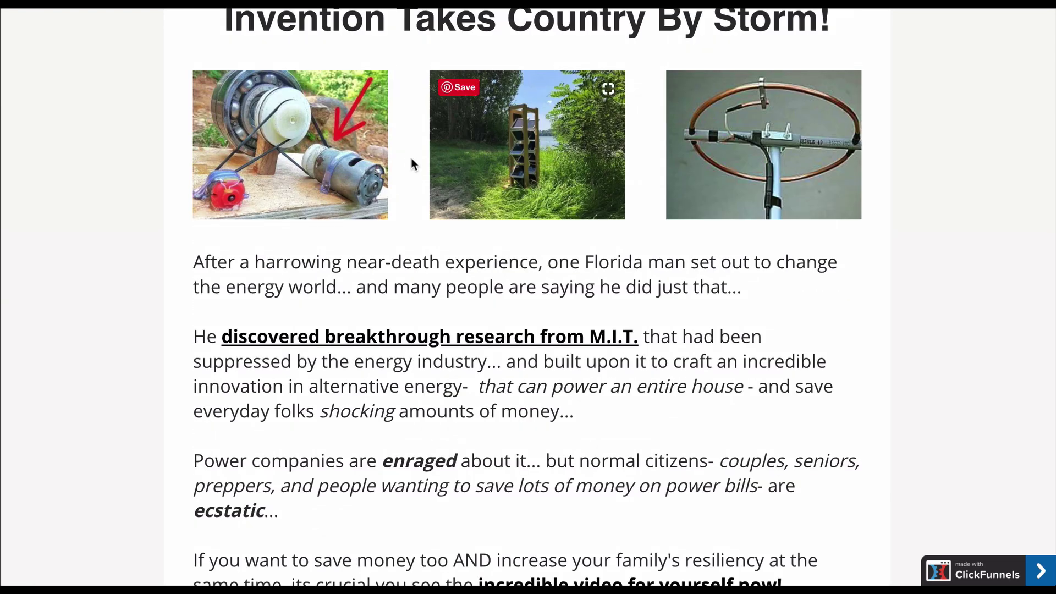
scroll(416, 175, down, 2)
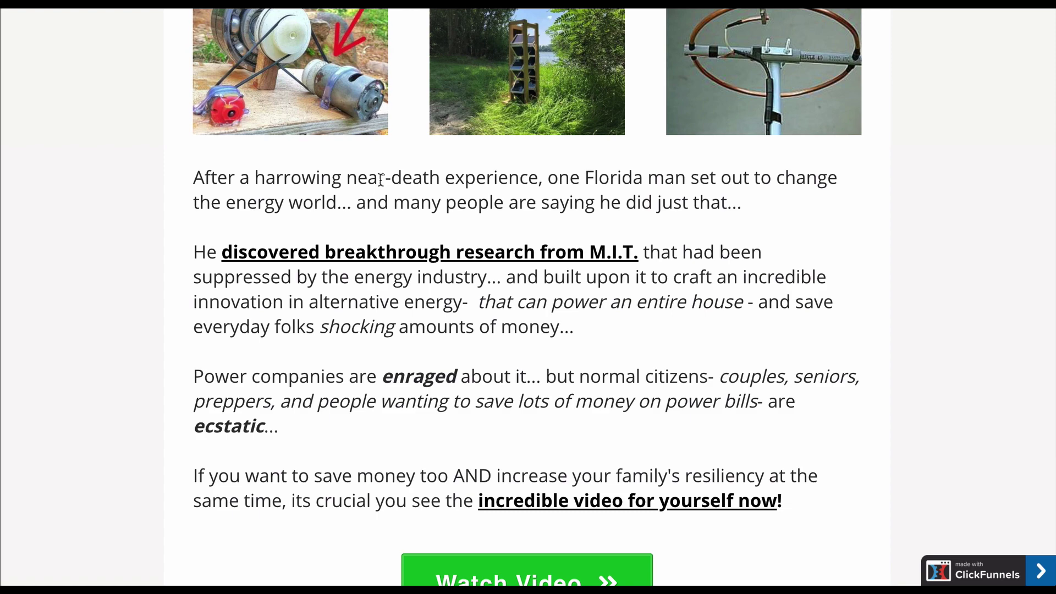
scroll(381, 180, up, 7)
scroll(381, 179, down, 2)
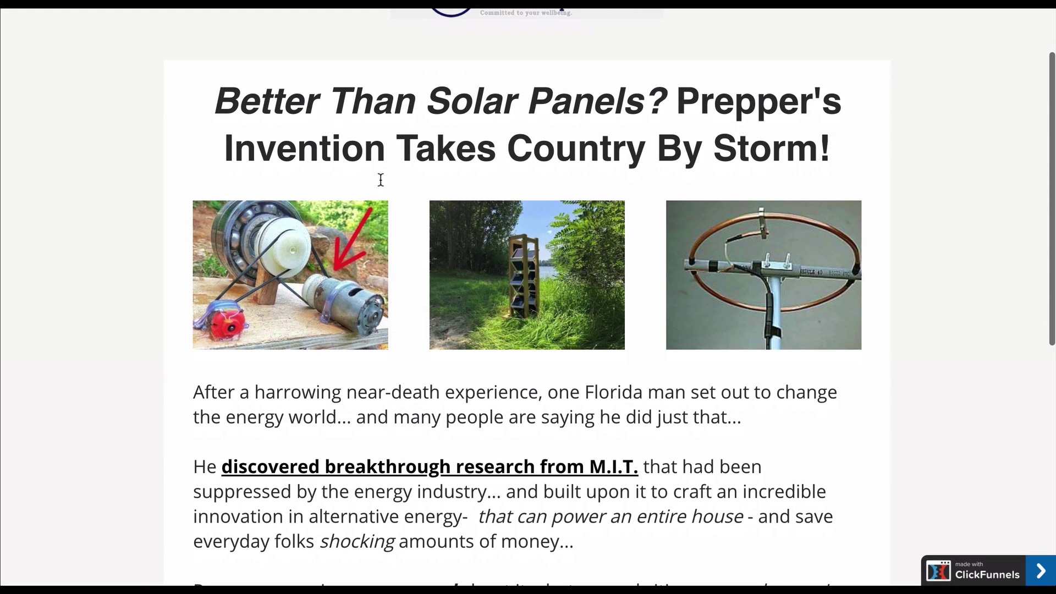
scroll(380, 179, up, 2)
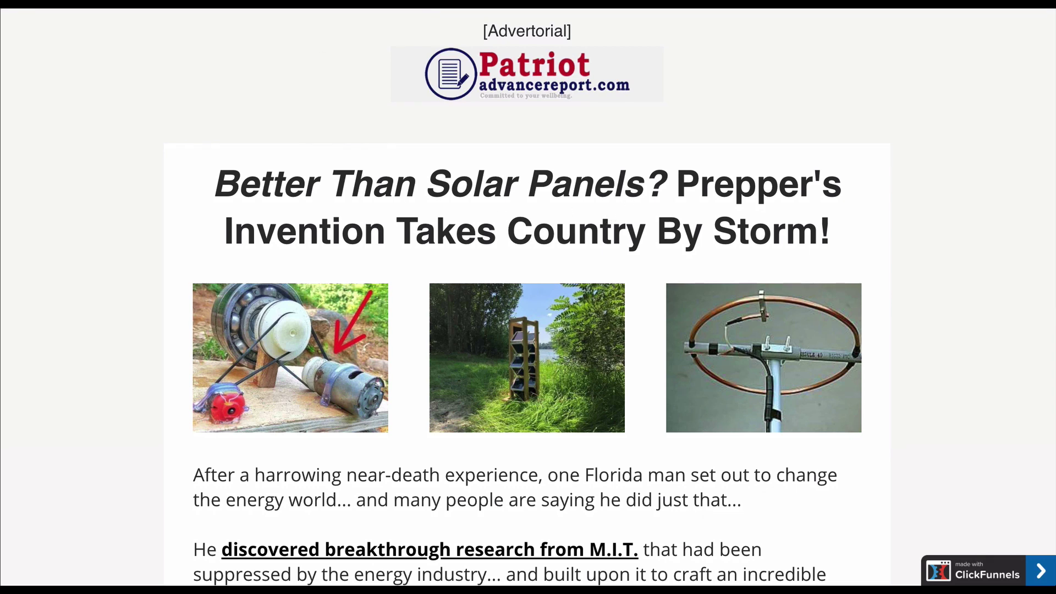
key(ctrl+w)
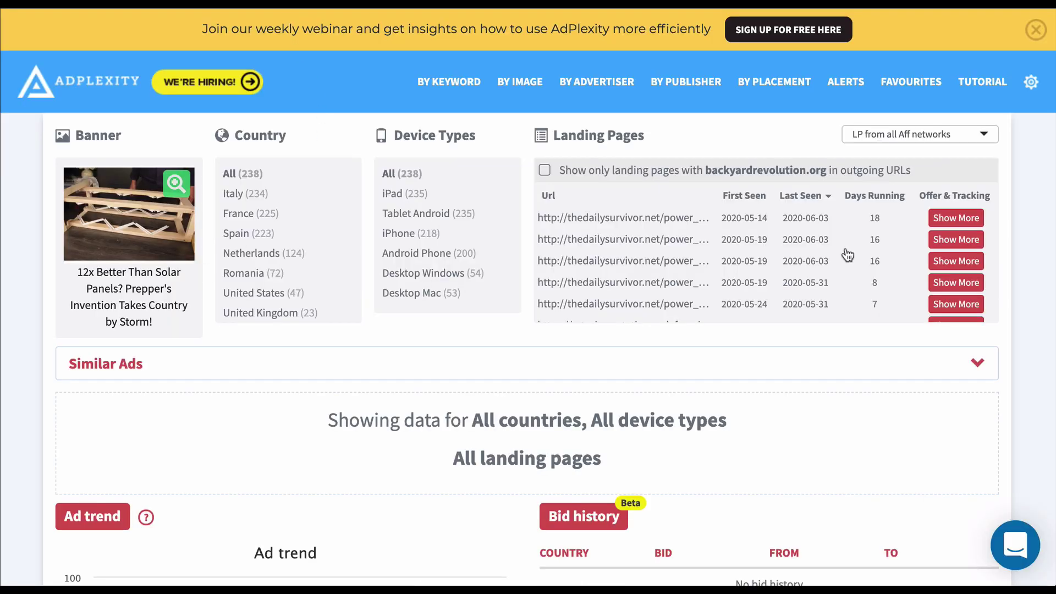
- Inspect this ad's landing page redirect chains in the Landing Page Details panel
click(957, 219)
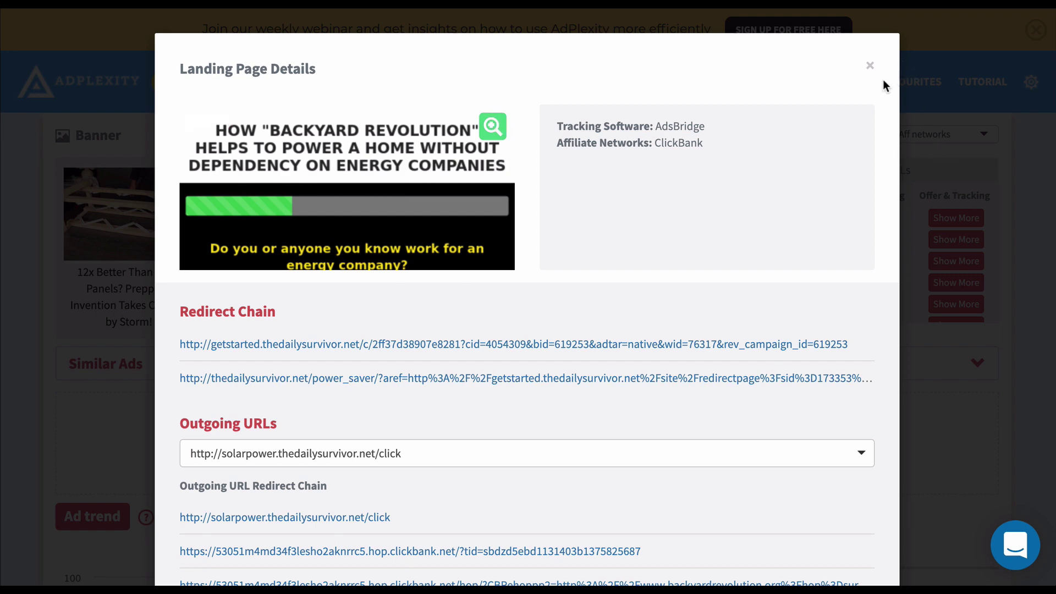
click(870, 65)
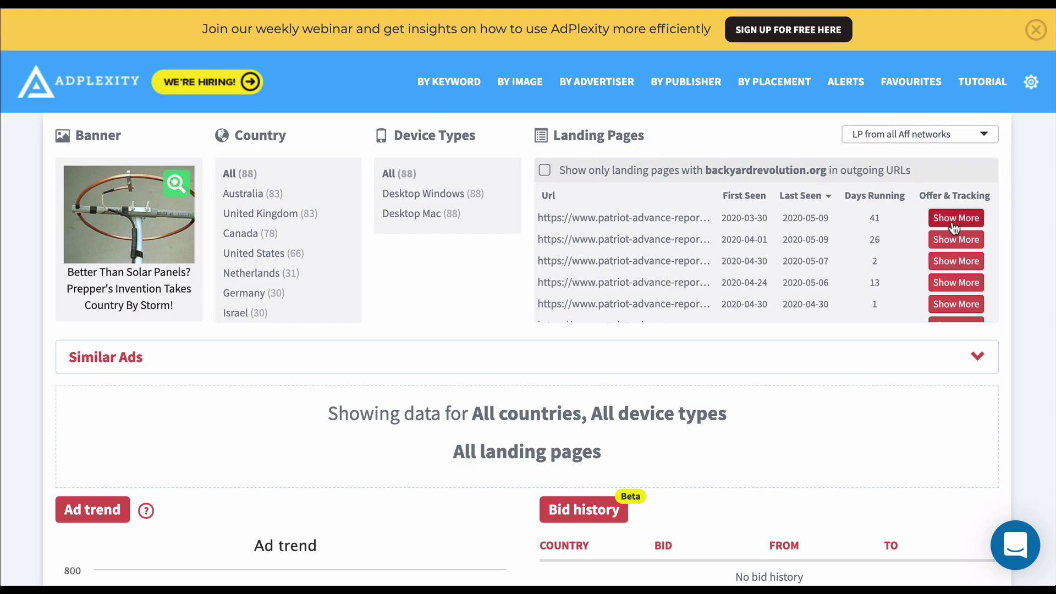
click(955, 220)
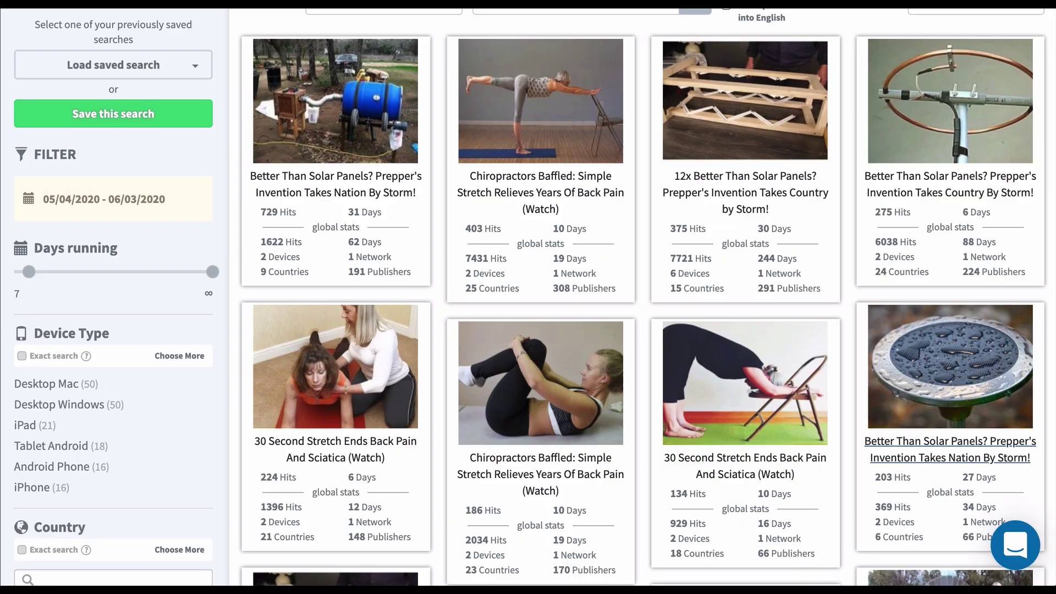
scroll(443, 275, down, 8)
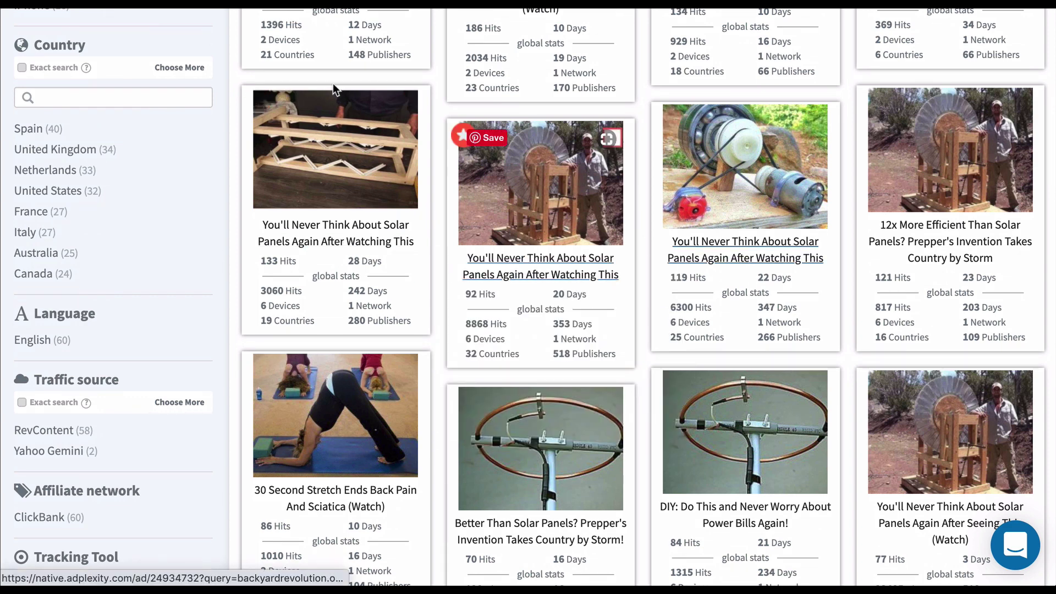
- Open the third solar-panel ad and inspect its first and second landing pages' details
click(745, 250)
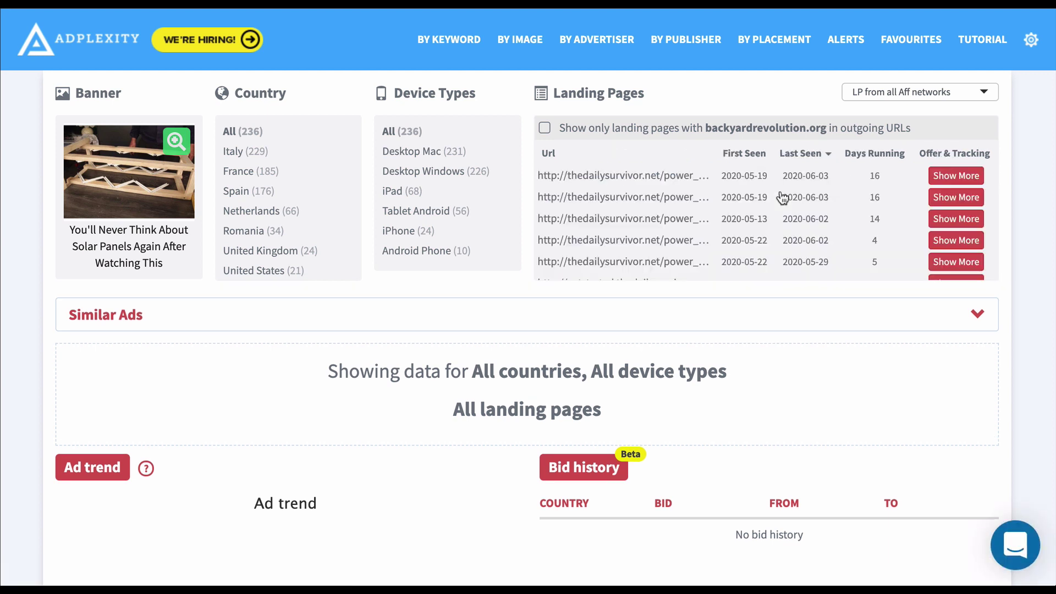
click(944, 177)
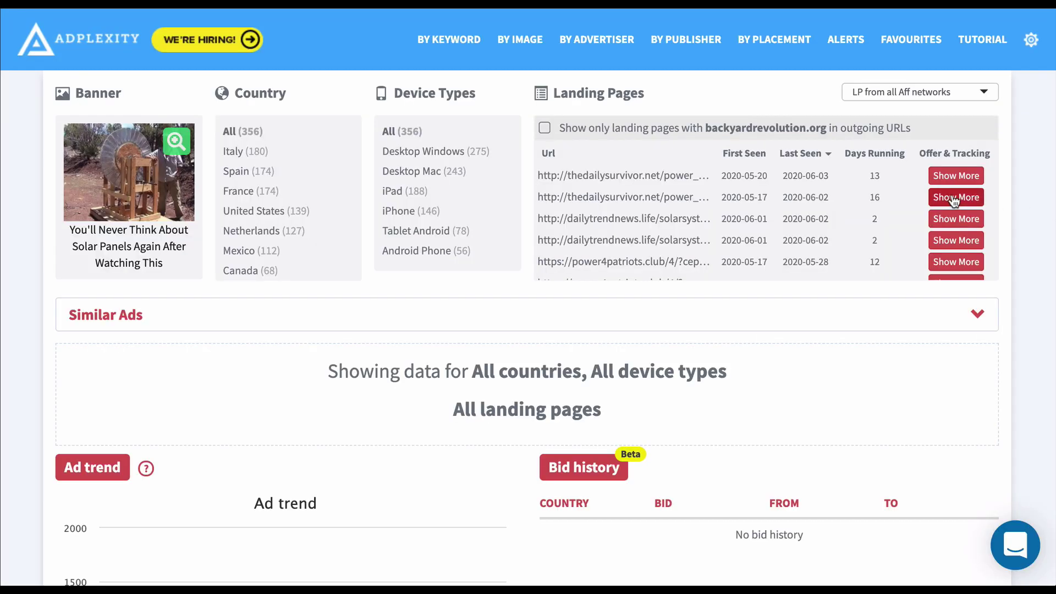
click(960, 202)
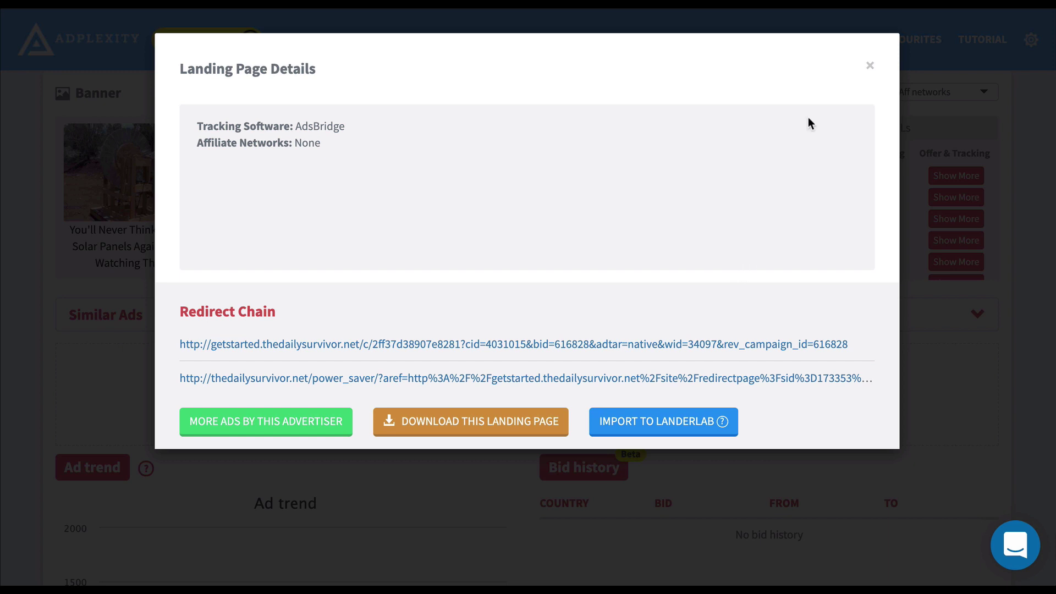
click(871, 66)
click(940, 171)
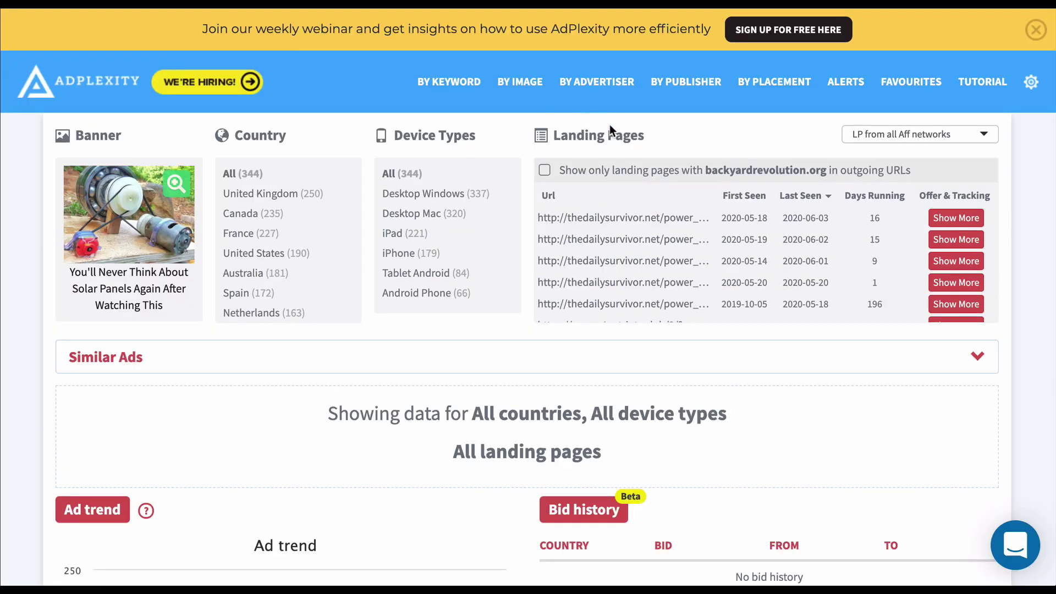
- Review the fifth landing page's redirect chain, visit its Backyard Revolution quiz page, and return
click(946, 302)
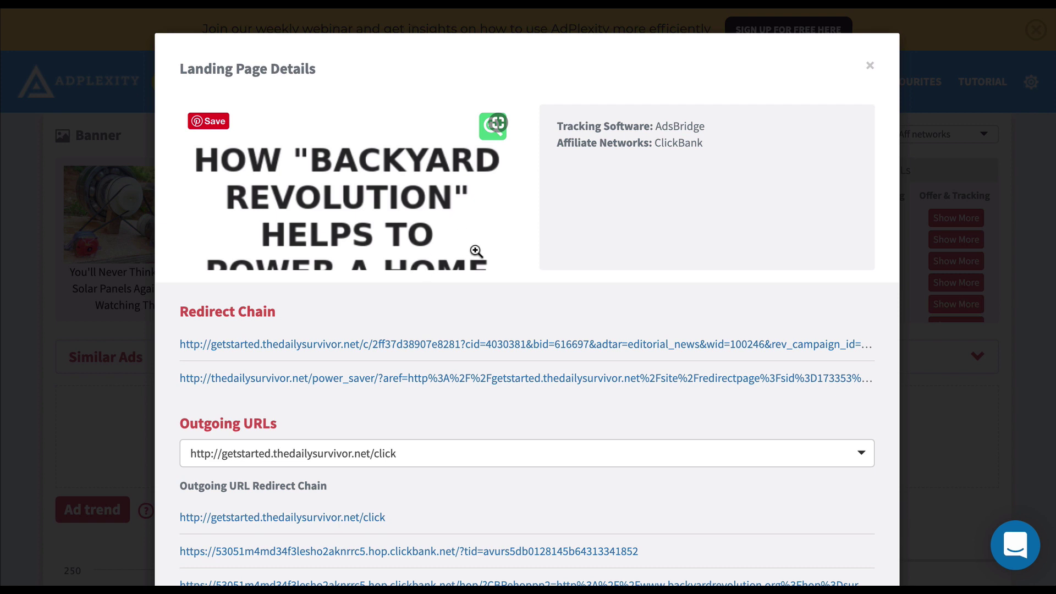
mouse_move(414, 357)
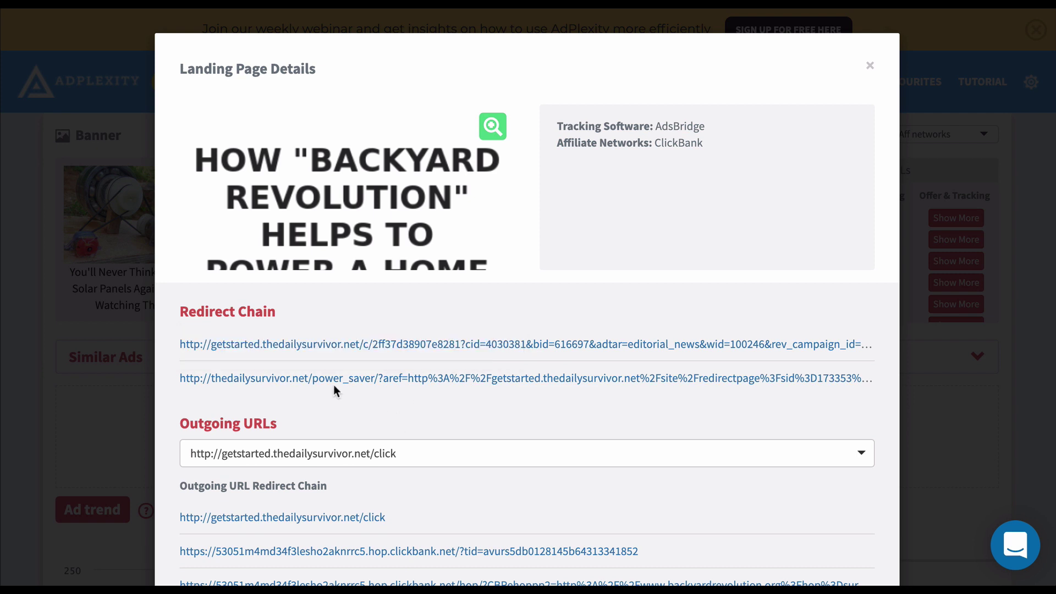
mouse_move(334, 385)
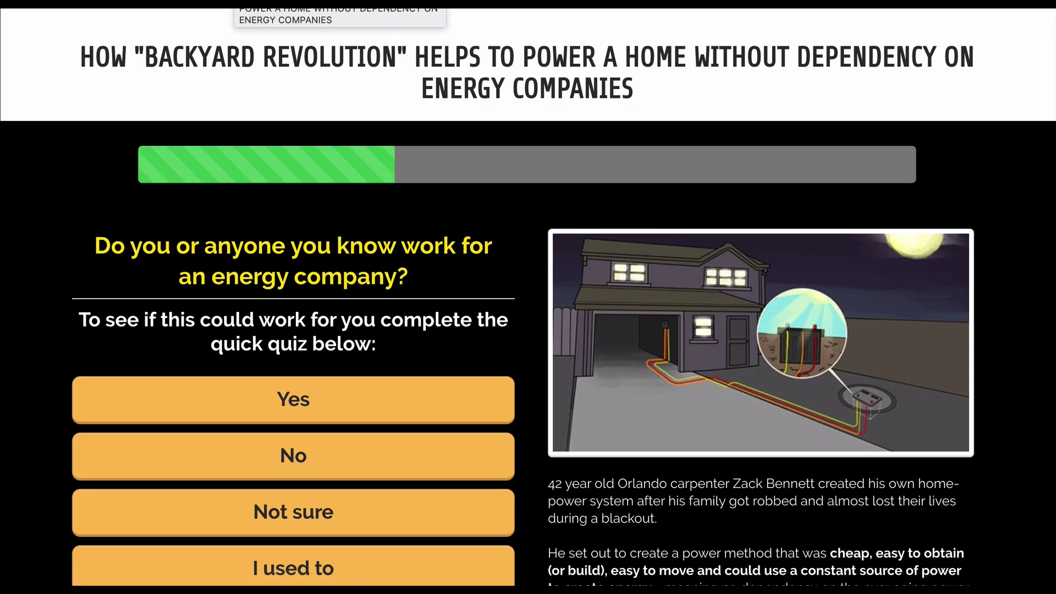
key(ctrl+w)
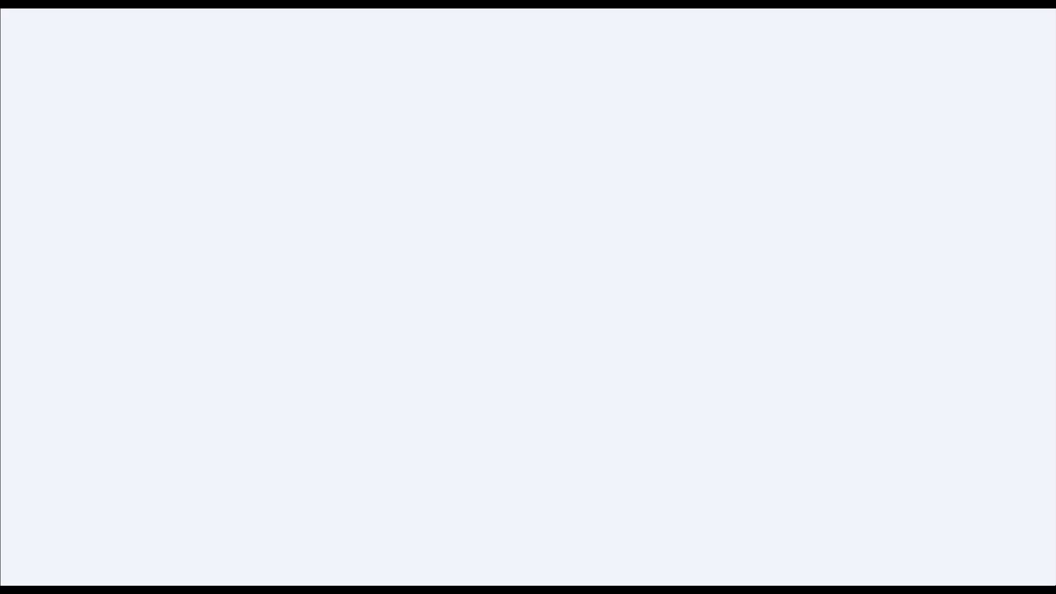
- Scroll the backyardrevolution.org results grid of solar-invention and back-stretch ads
scroll(435, 416, down, 1)
scroll(435, 409, down, 2)
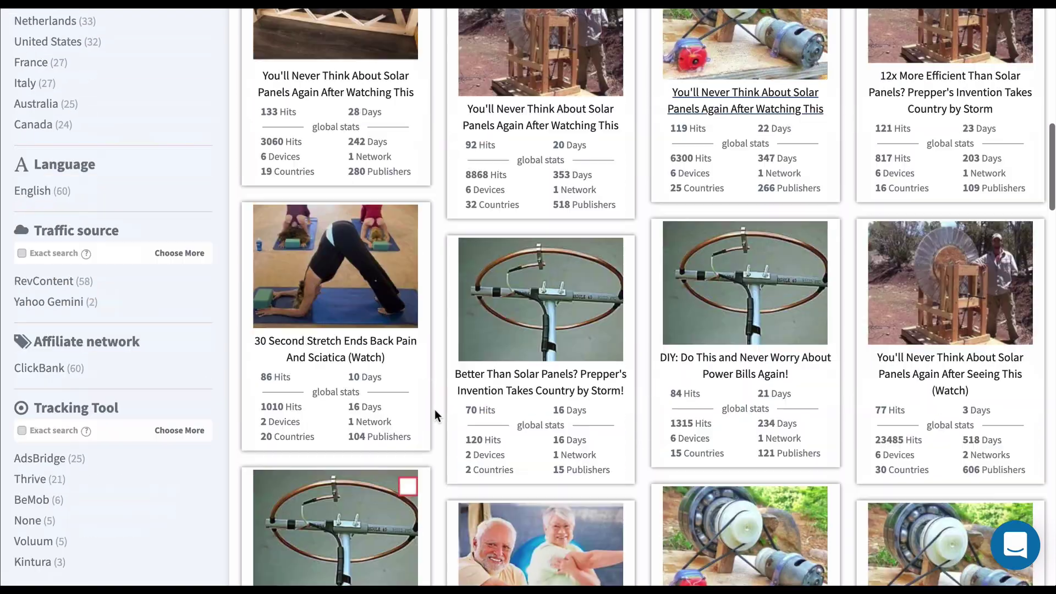
scroll(435, 409, up, 5)
scroll(434, 410, down, 5)
scroll(435, 409, down, 2)
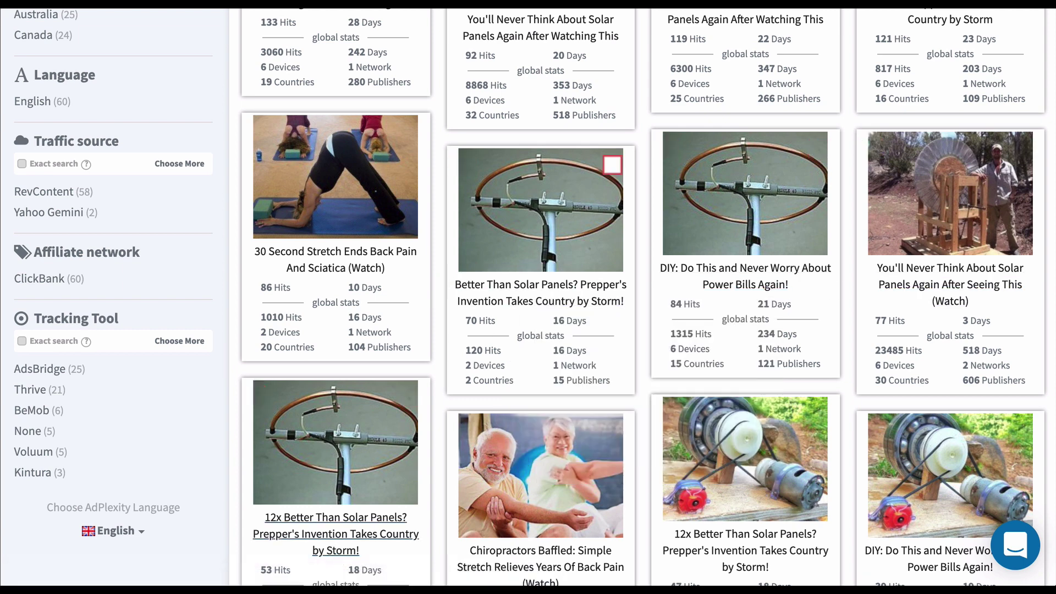
- Open another solar ad, find its trendingreport.online redirect link 404s, then follow the redtrk.xyz link
click(335, 534)
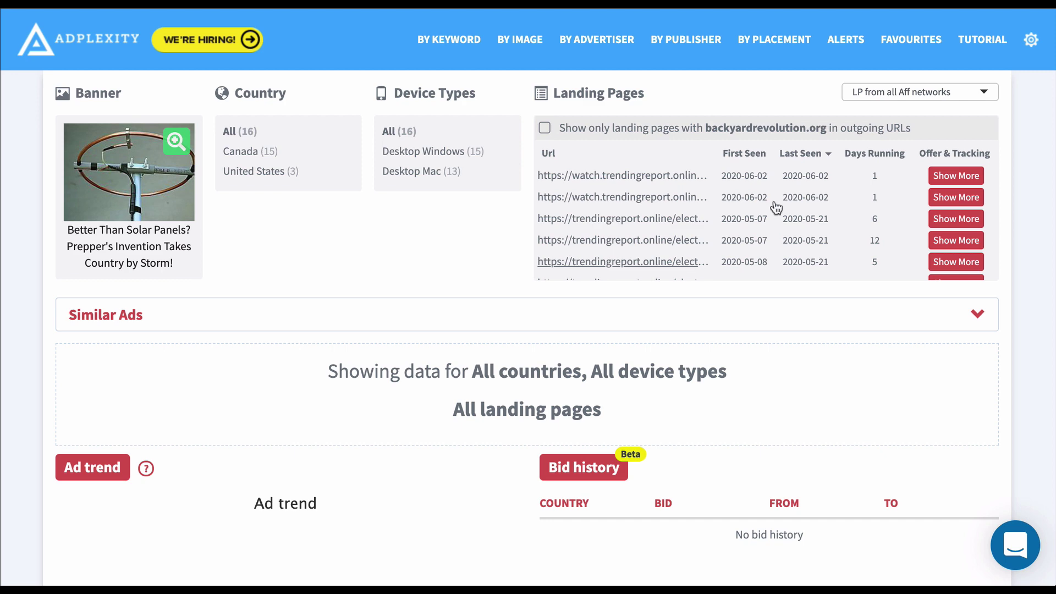
click(957, 240)
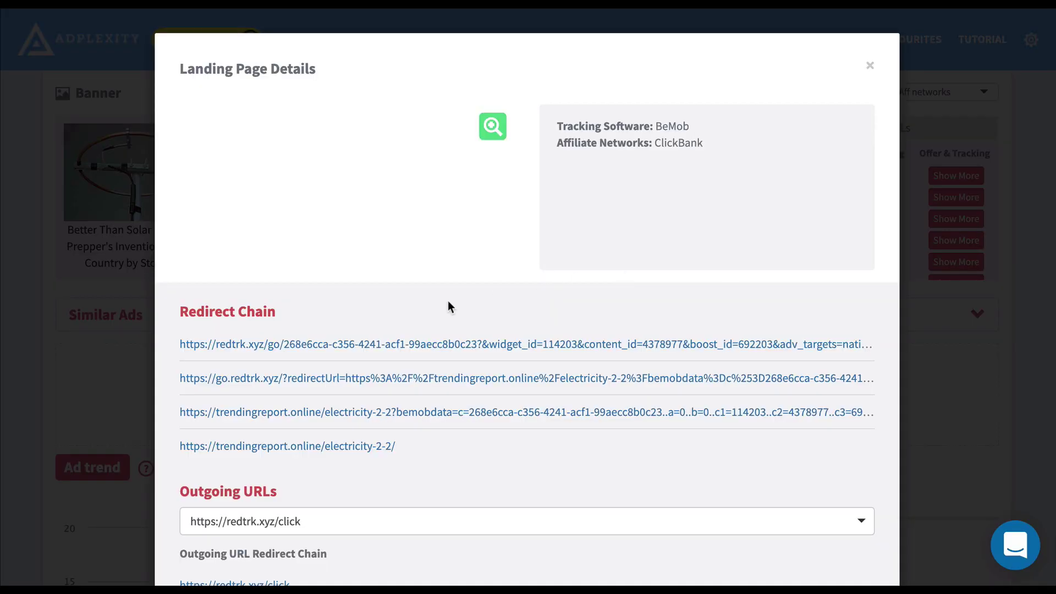
mouse_move(391, 411)
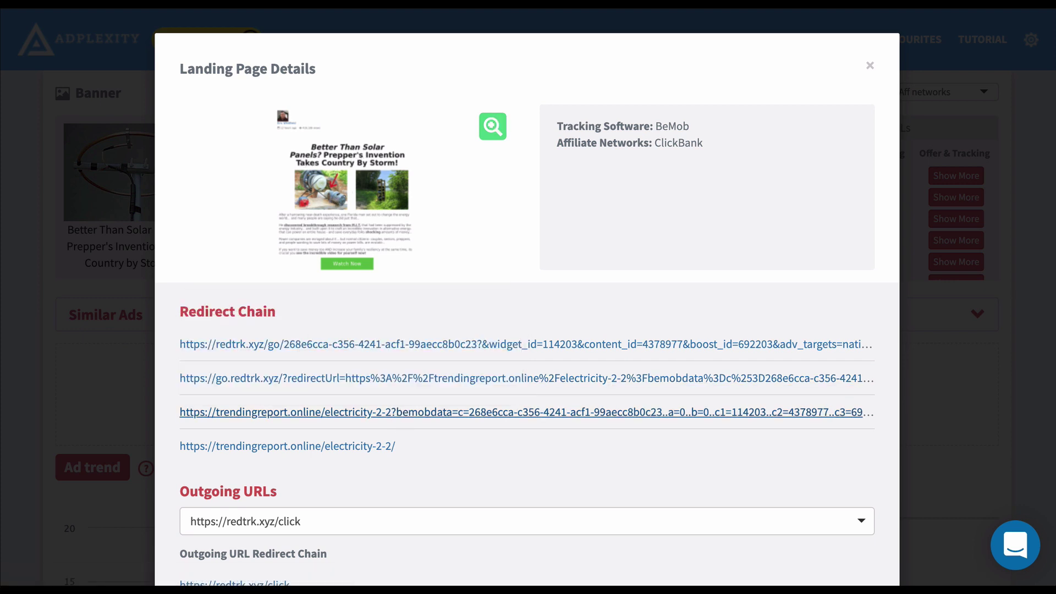
click(418, 412)
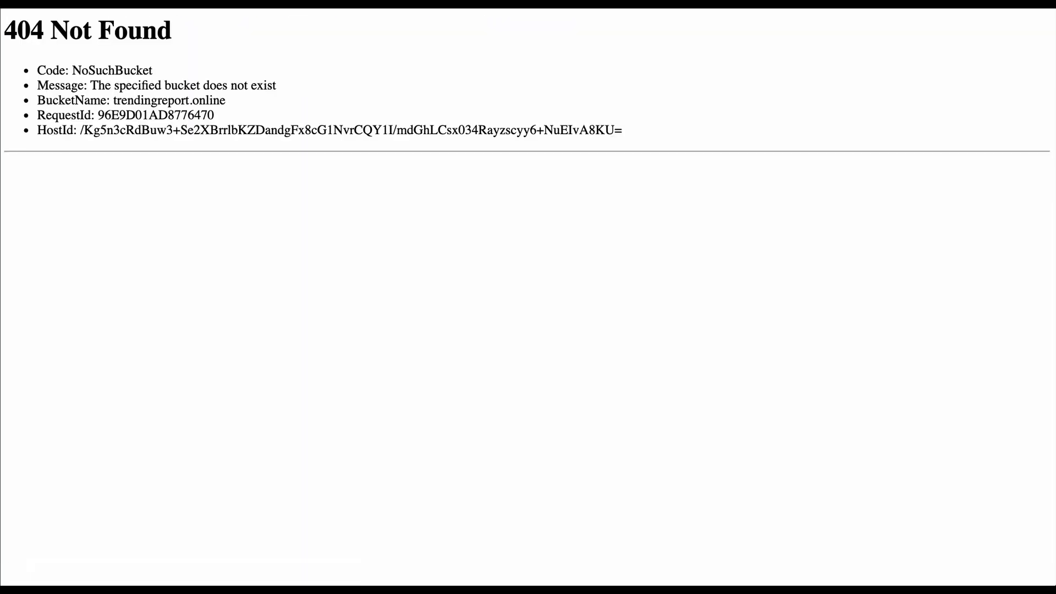
key(super+w)
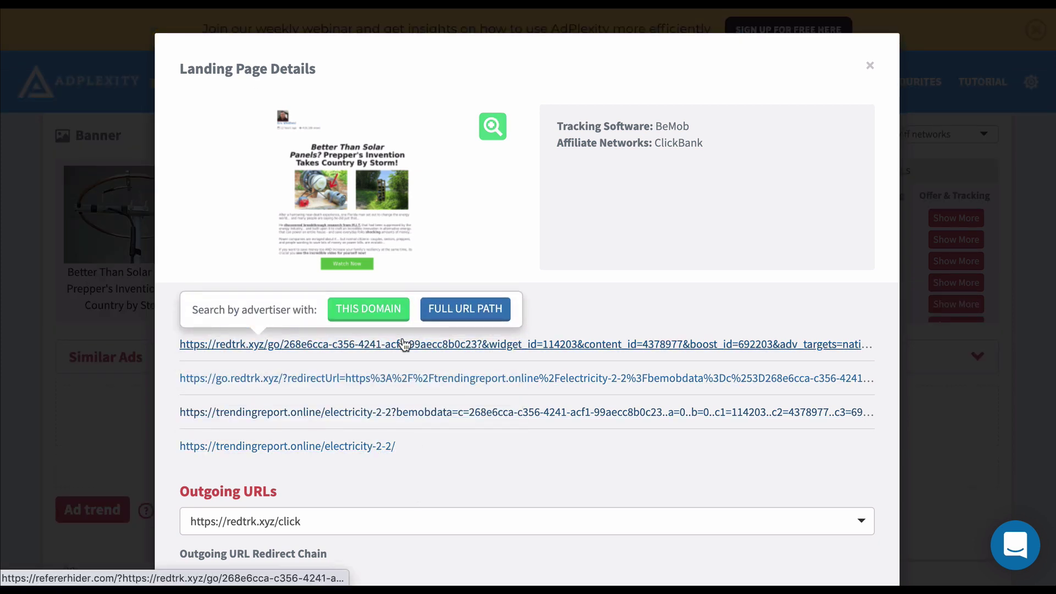
click(258, 345)
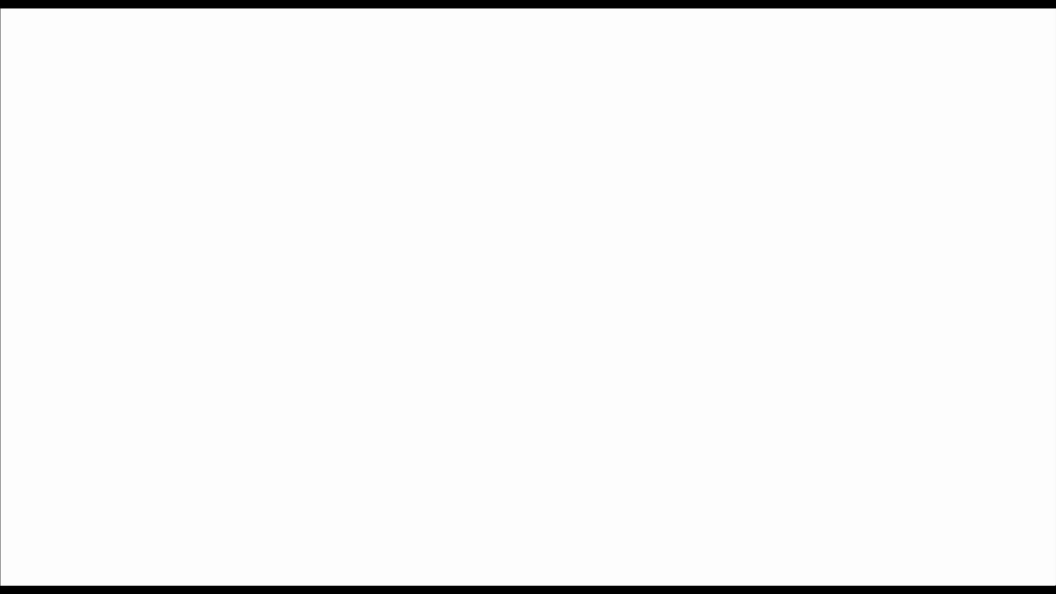
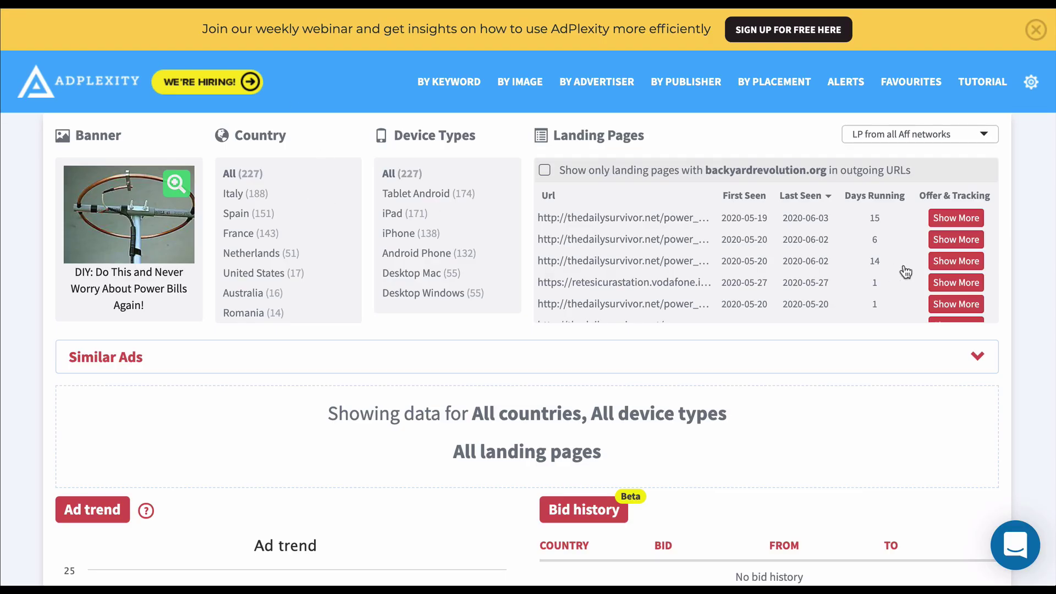
- Inspect the landing page details and redirect chains of the solar and antenna ads, then open the advertorial
click(960, 220)
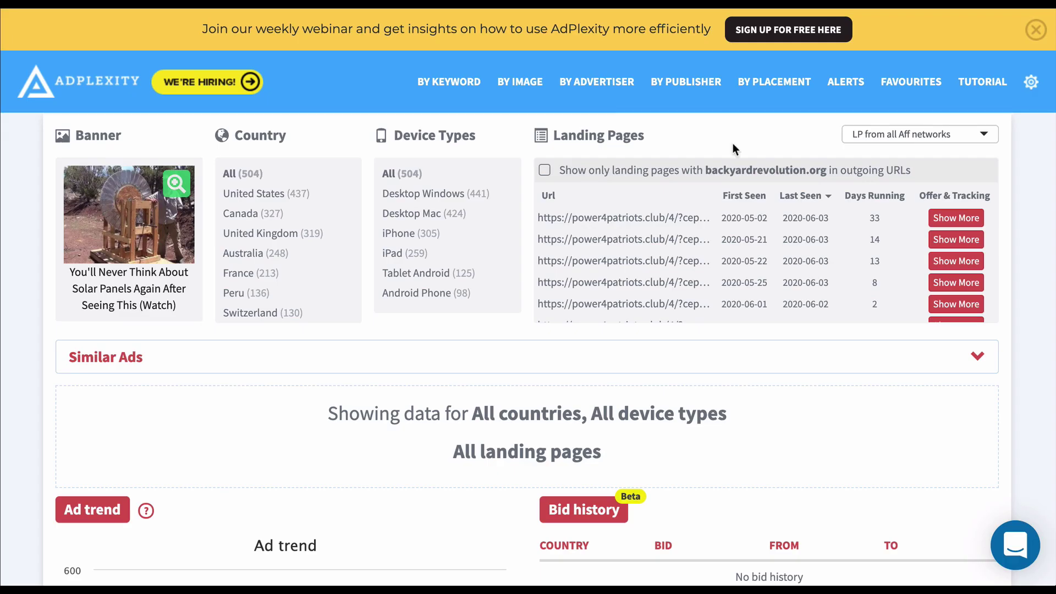
click(967, 213)
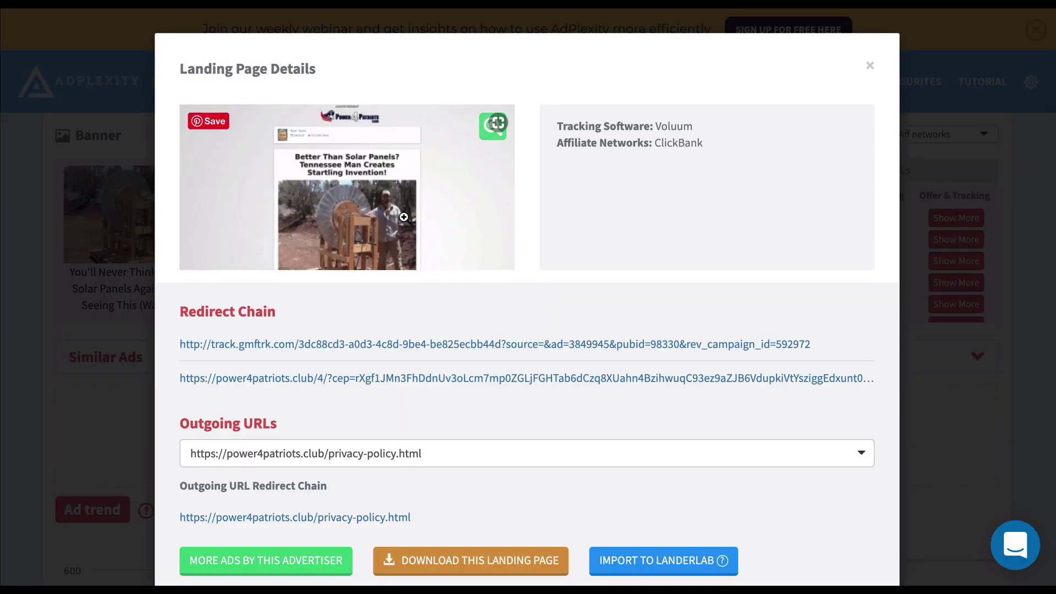
mouse_move(332, 384)
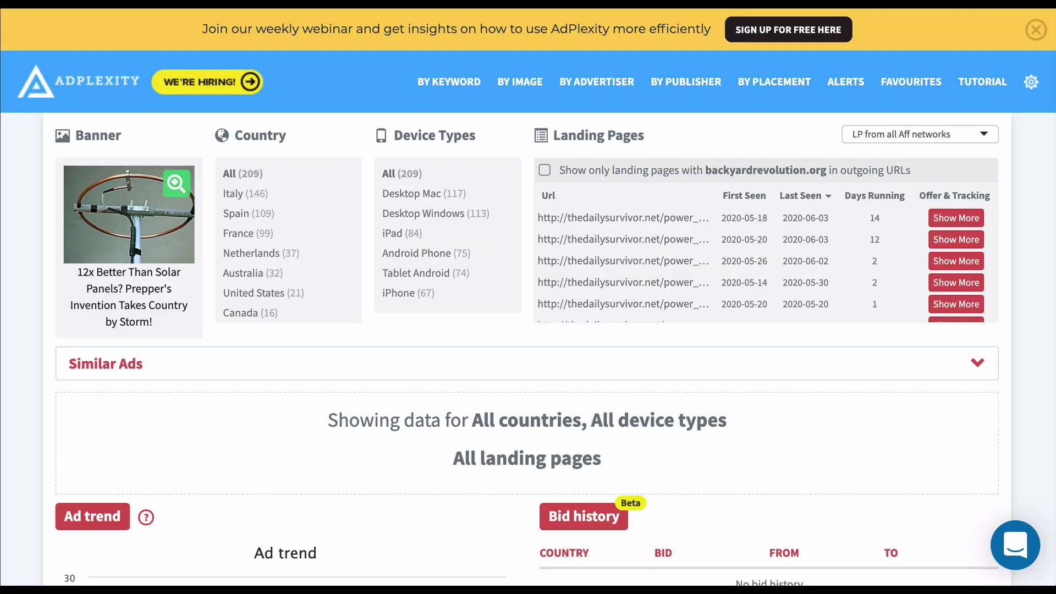
click(955, 220)
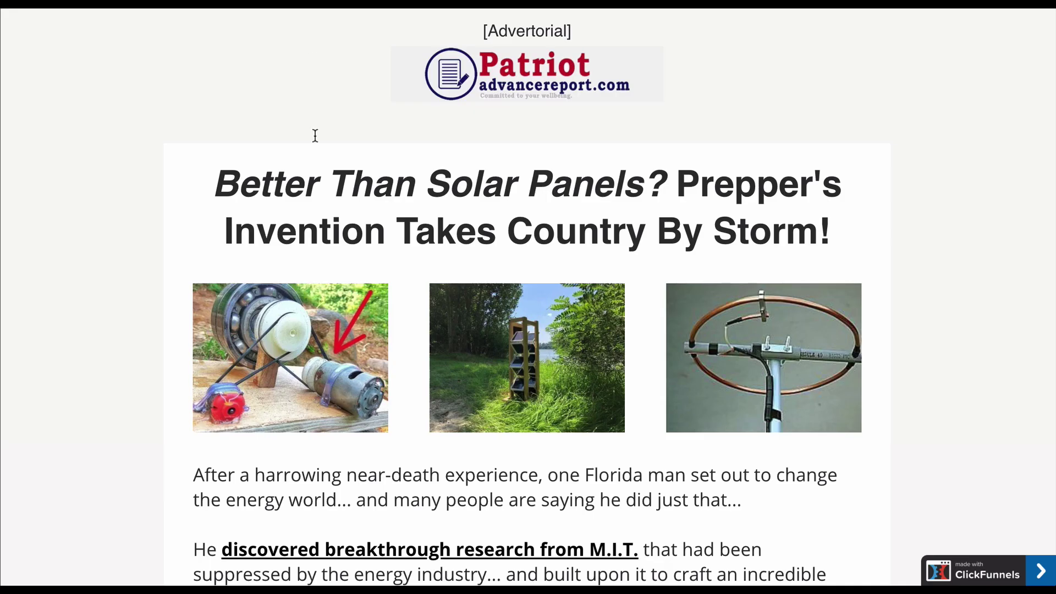
scroll(319, 236, down, 3)
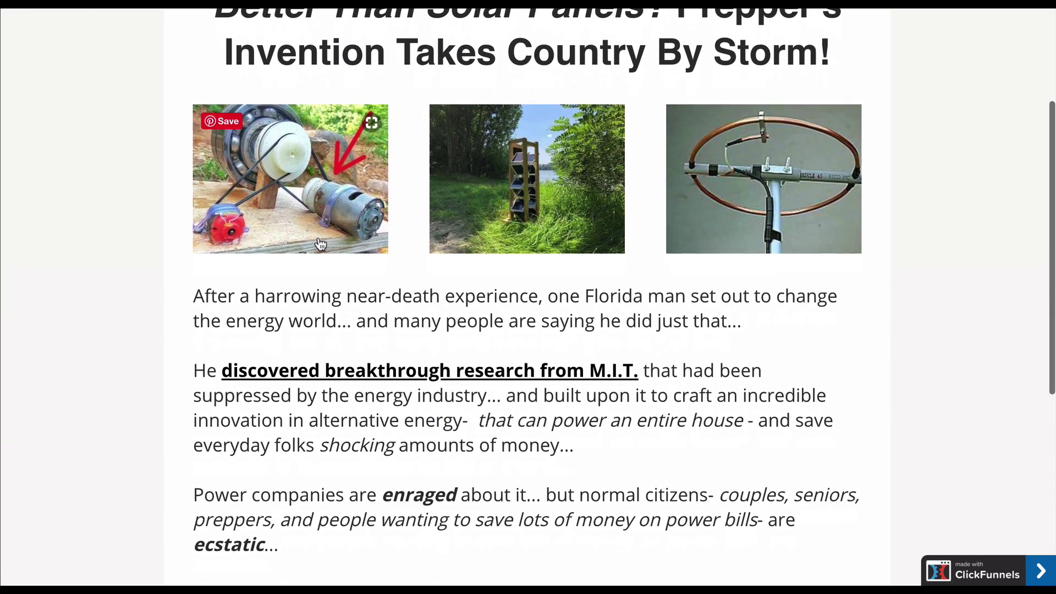
- Scroll the Prepper's Invention advertorial, select its two-line headline, then read through the Power4Patriots article
scroll(318, 238, down, 8)
scroll(319, 241, up, 2)
scroll(319, 239, up, 9)
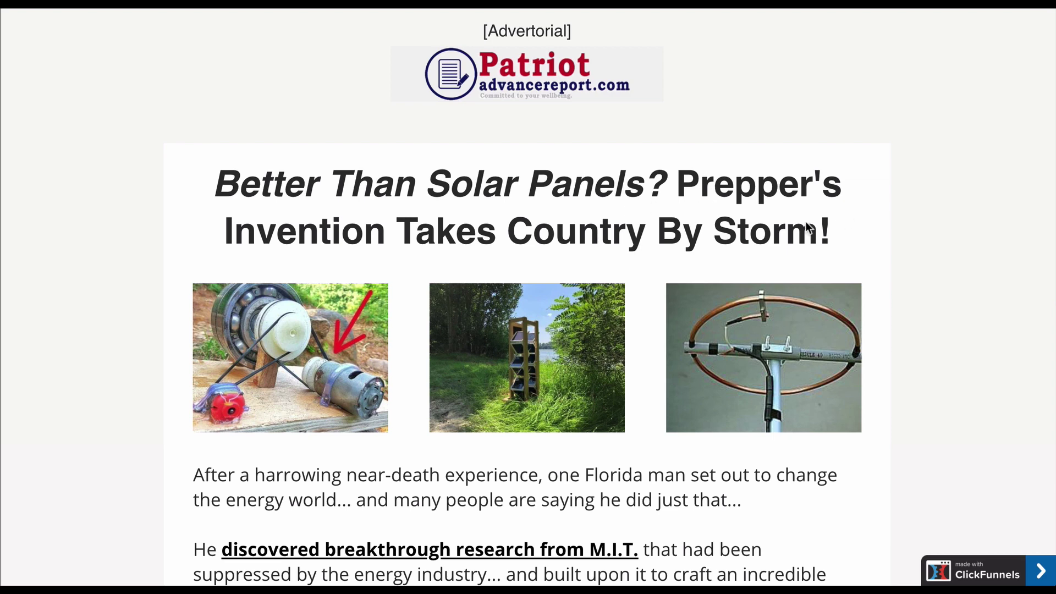
drag(837, 240, 219, 183)
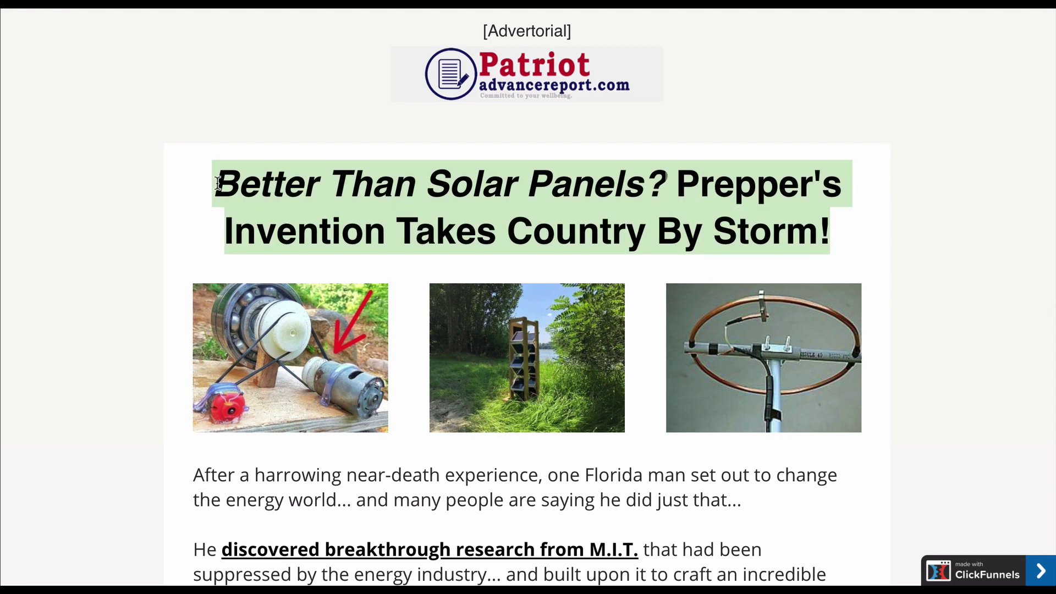
scroll(262, 358, down, 2)
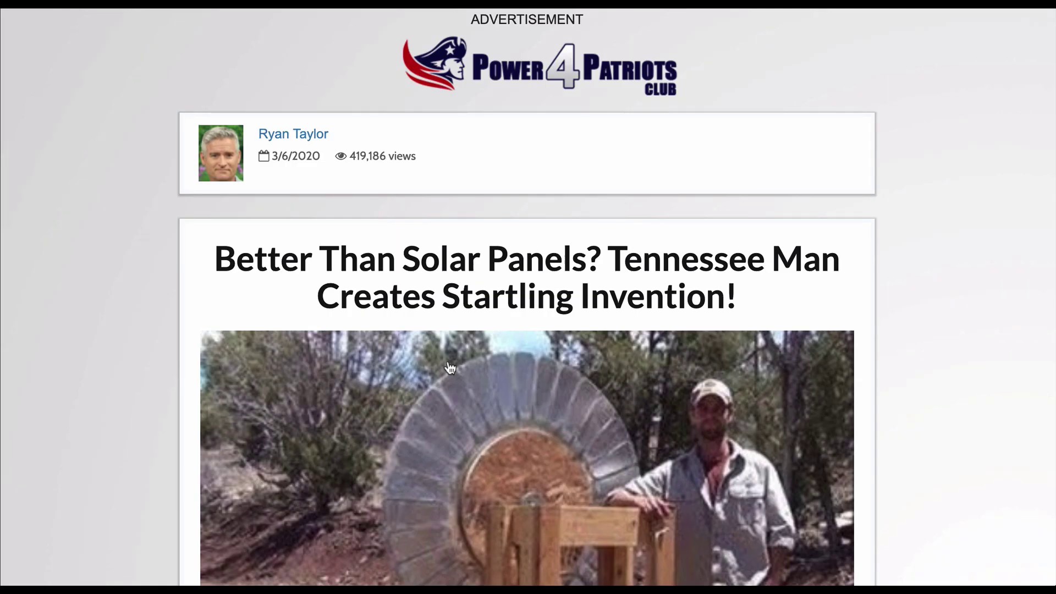
scroll(404, 271, down, 3)
scroll(403, 272, up, 3)
scroll(404, 272, down, 1)
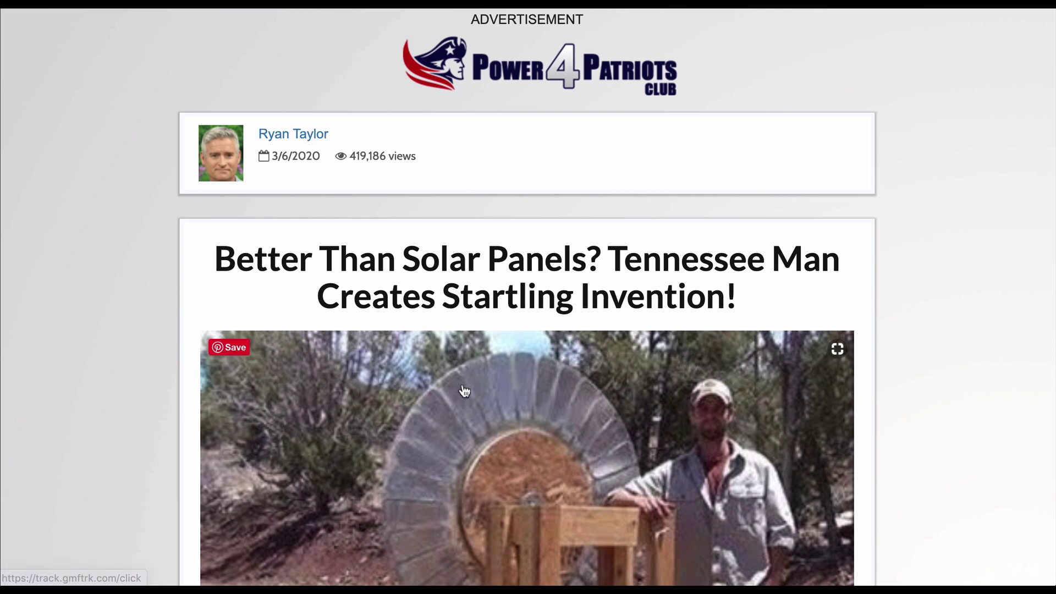
scroll(475, 406, down, 3)
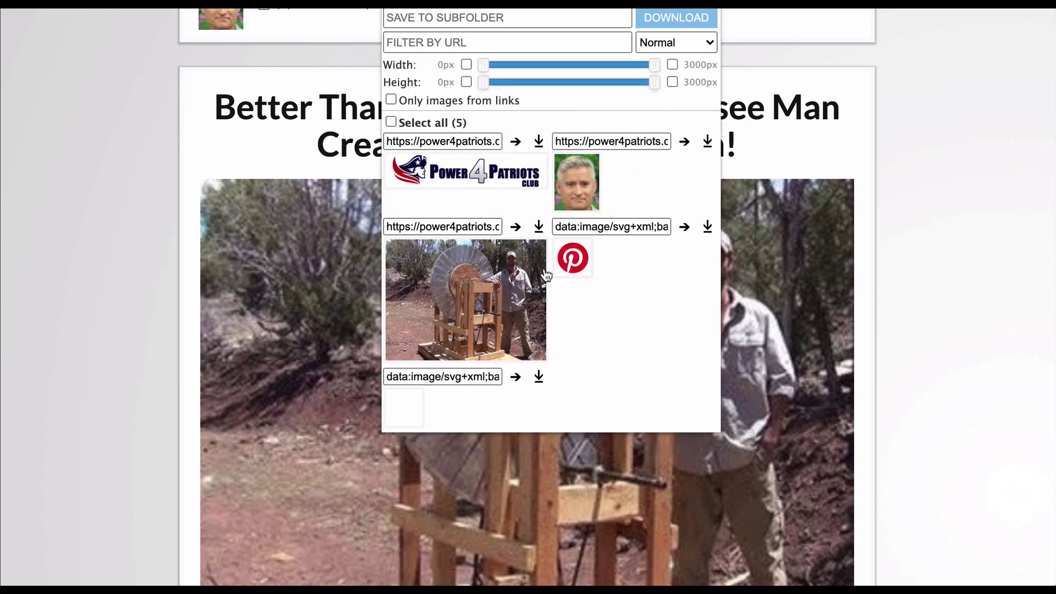
- Save the third image, the man beside his invention, as a JPEG in Downloads
click(539, 226)
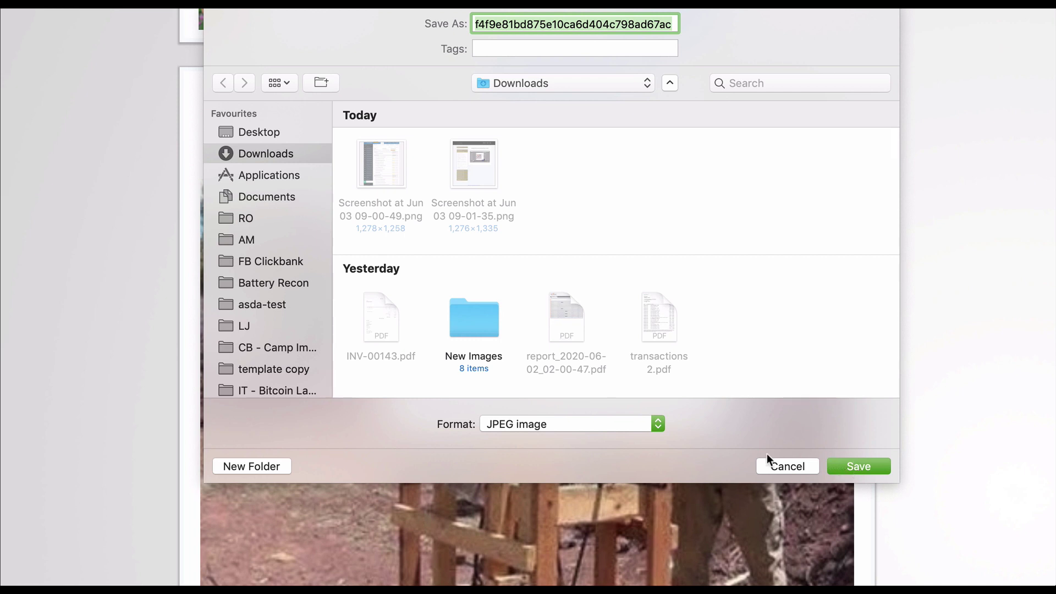
click(867, 466)
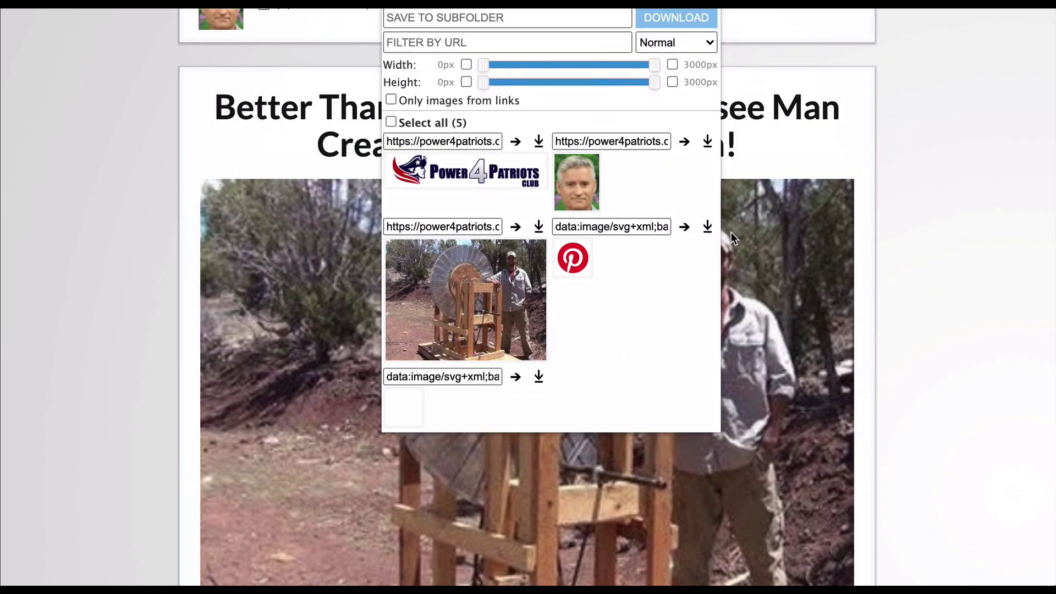
click(835, 164)
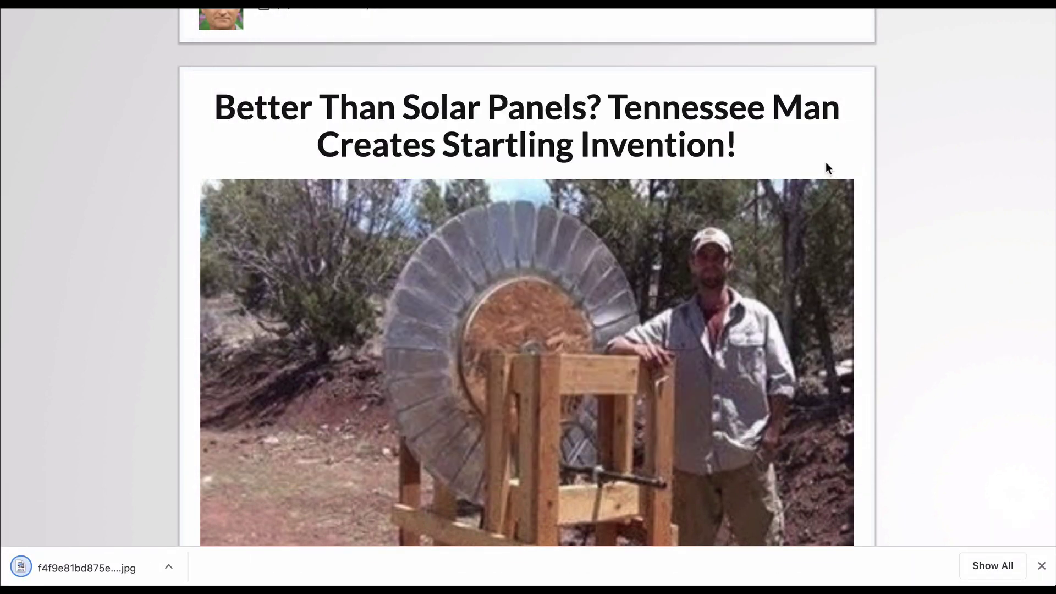
- Scroll back through the Prepper's Invention advertorial and search the page for 'solar'
scroll(531, 103, down, 7)
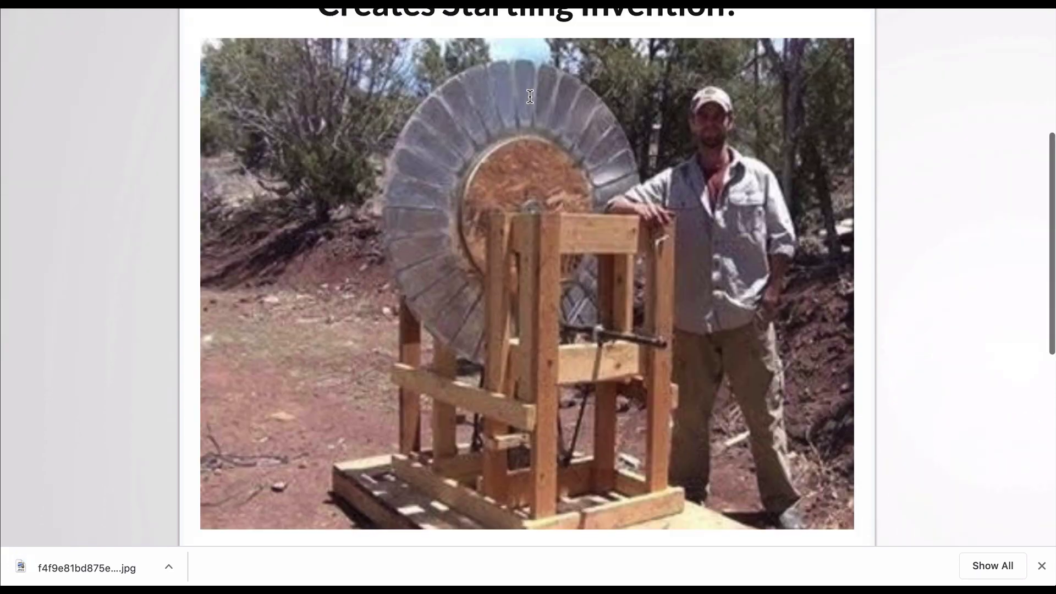
scroll(531, 103, up, 8)
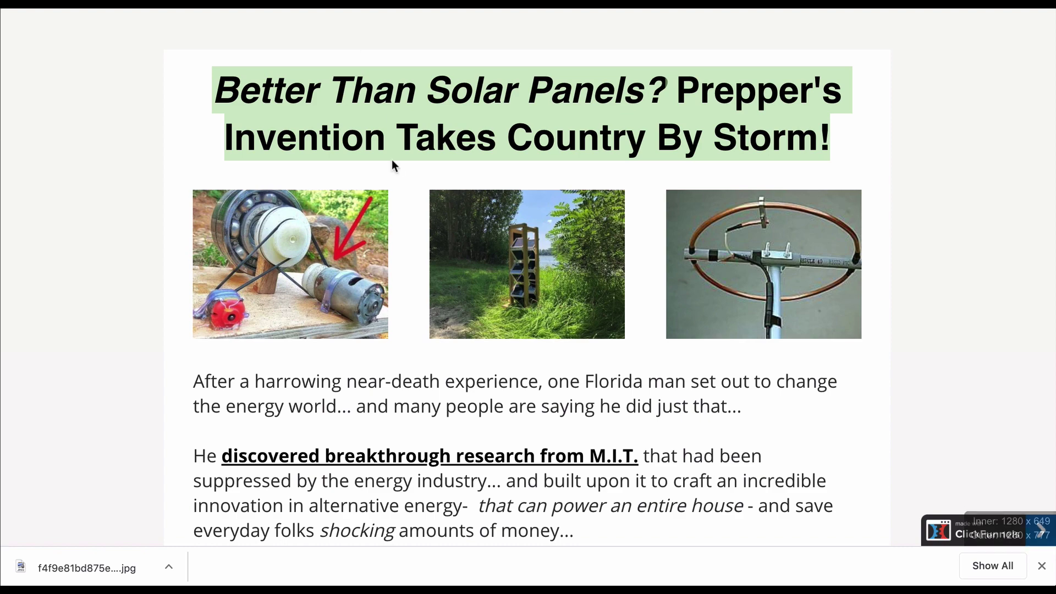
scroll(393, 164, down, 1)
scroll(391, 159, down, 5)
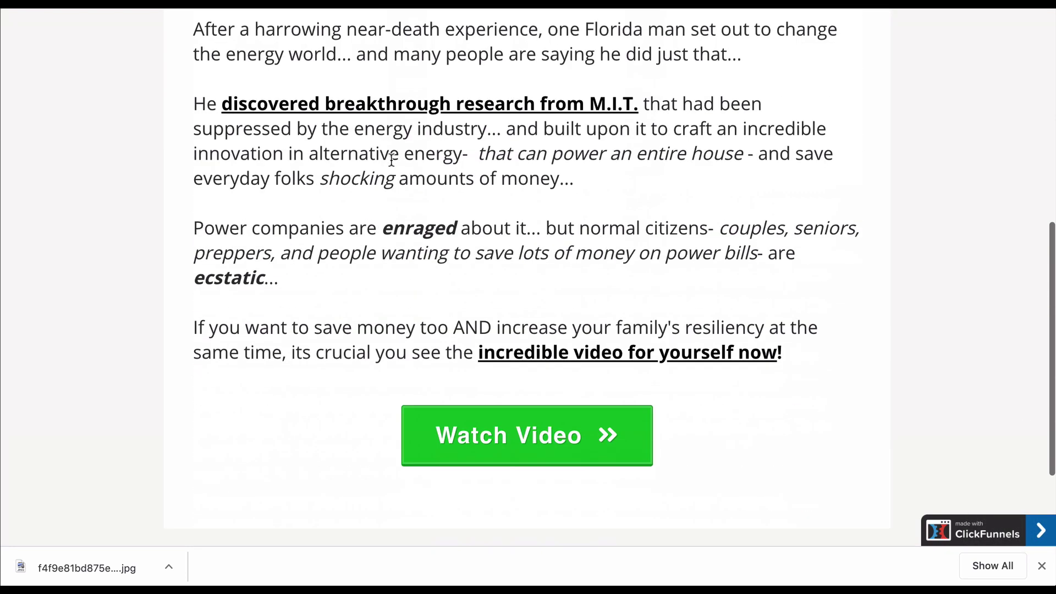
scroll(391, 160, up, 8)
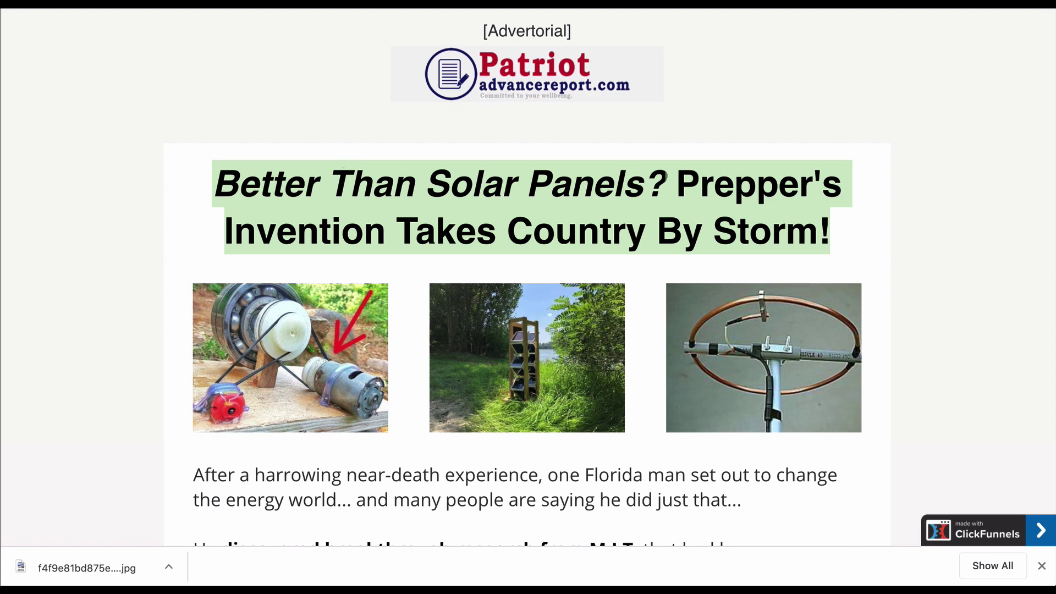
key(super+f)
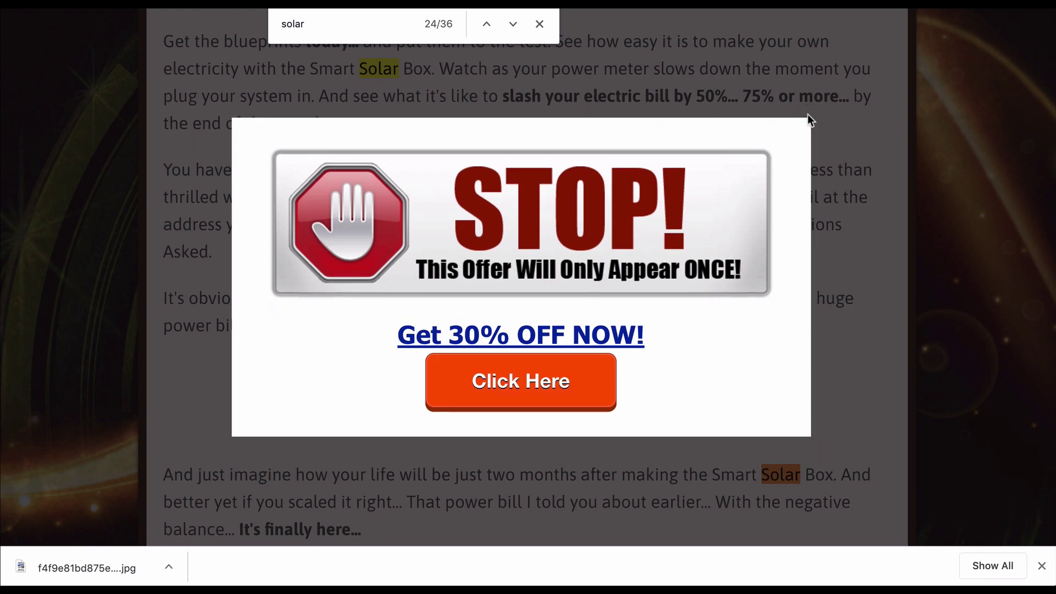
- Dismiss the STOP and Wait! popups and open the text version of the sales presentation
click(808, 114)
scroll(627, 115, up, 10)
scroll(626, 115, up, 15)
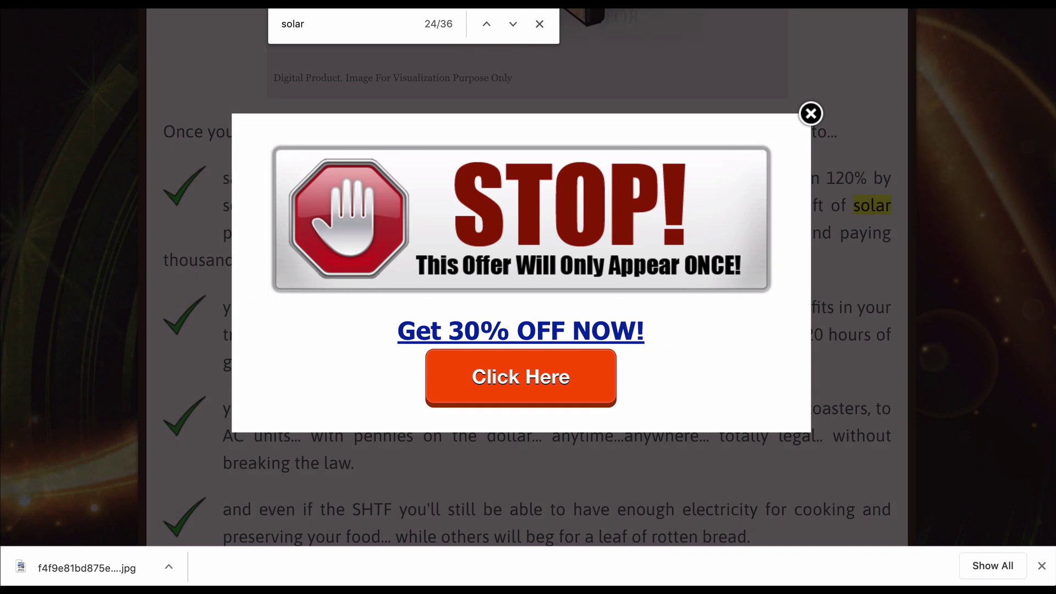
key(super+Left)
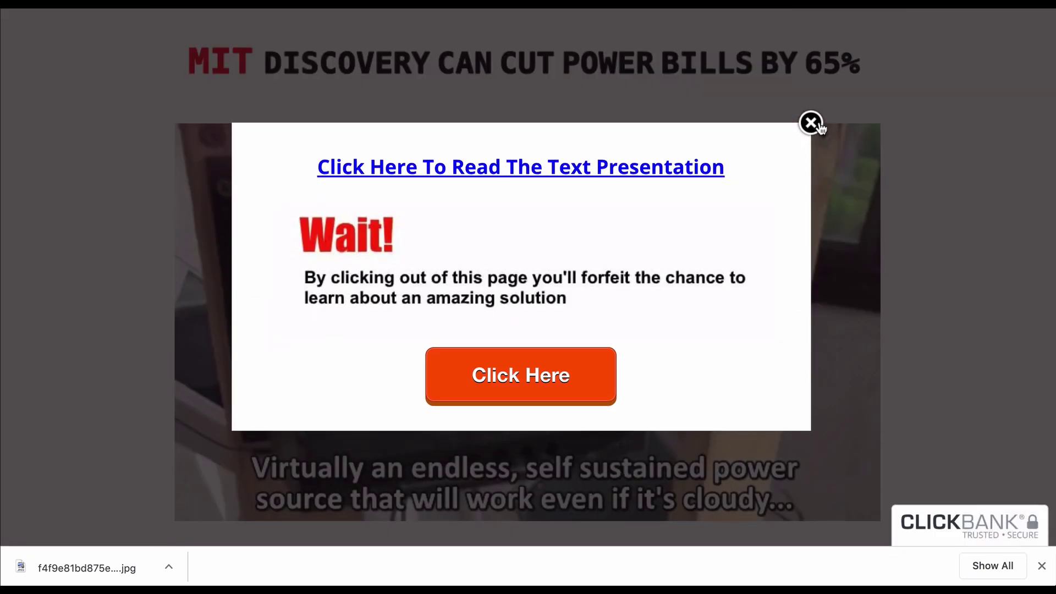
click(812, 122)
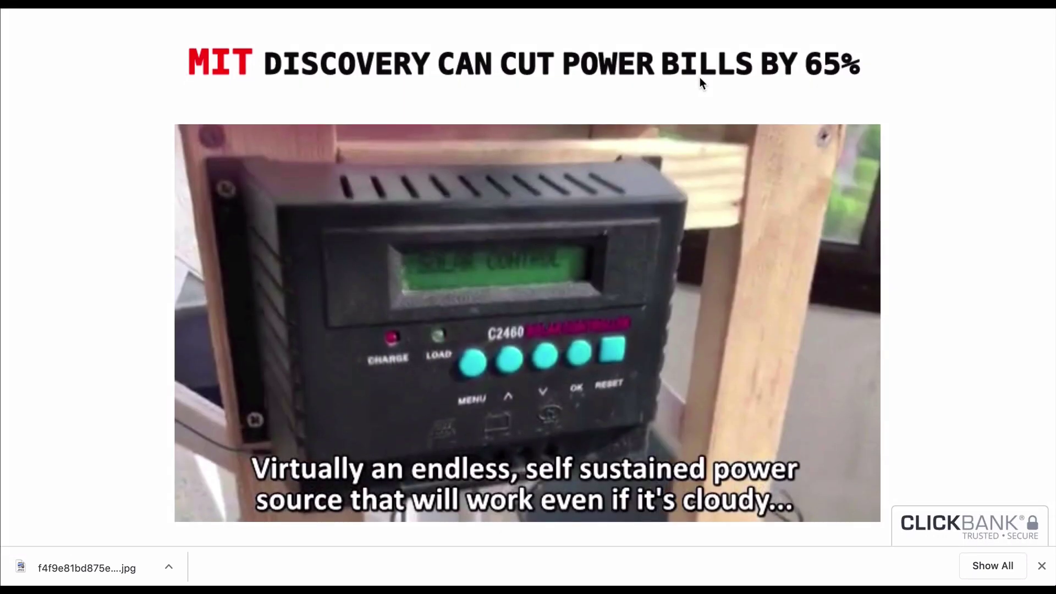
scroll(699, 77, down, 10)
scroll(699, 82, up, 10)
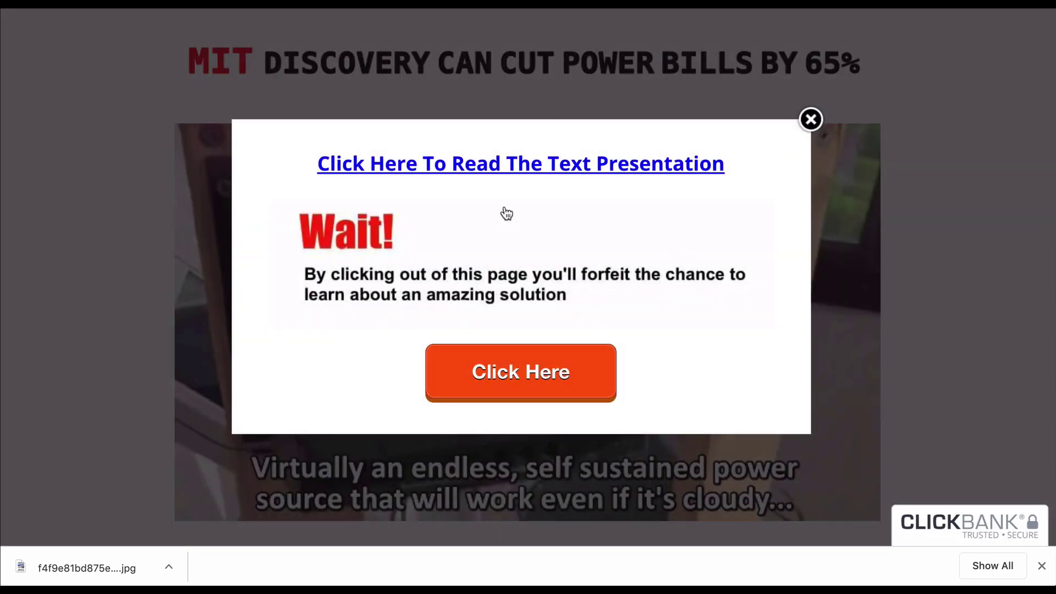
click(515, 172)
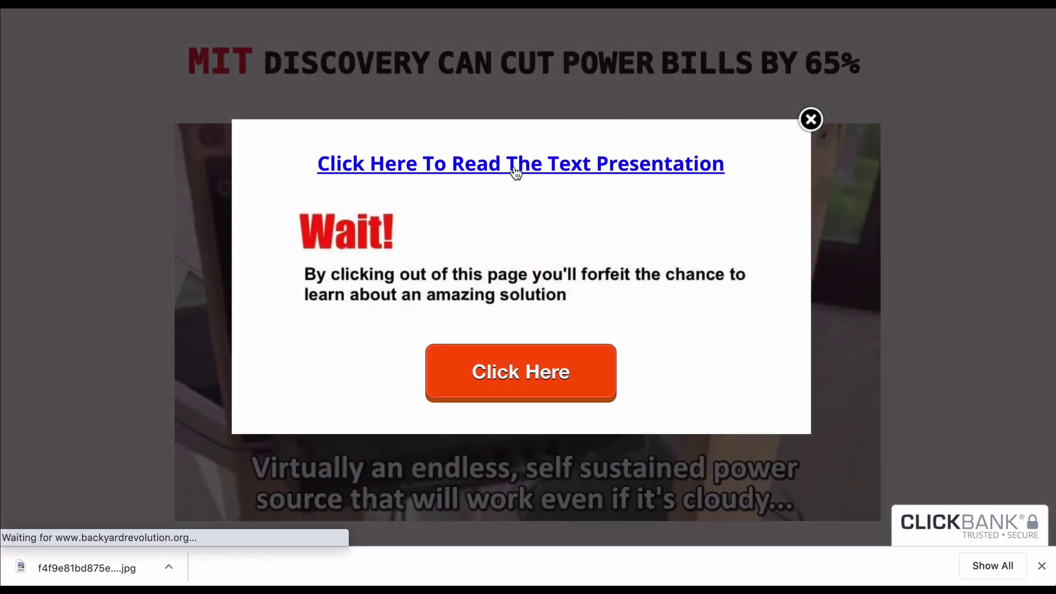
- Scroll through the sales letter's text version, dismissing the STOP offer popup along the way
scroll(516, 173, down, 3)
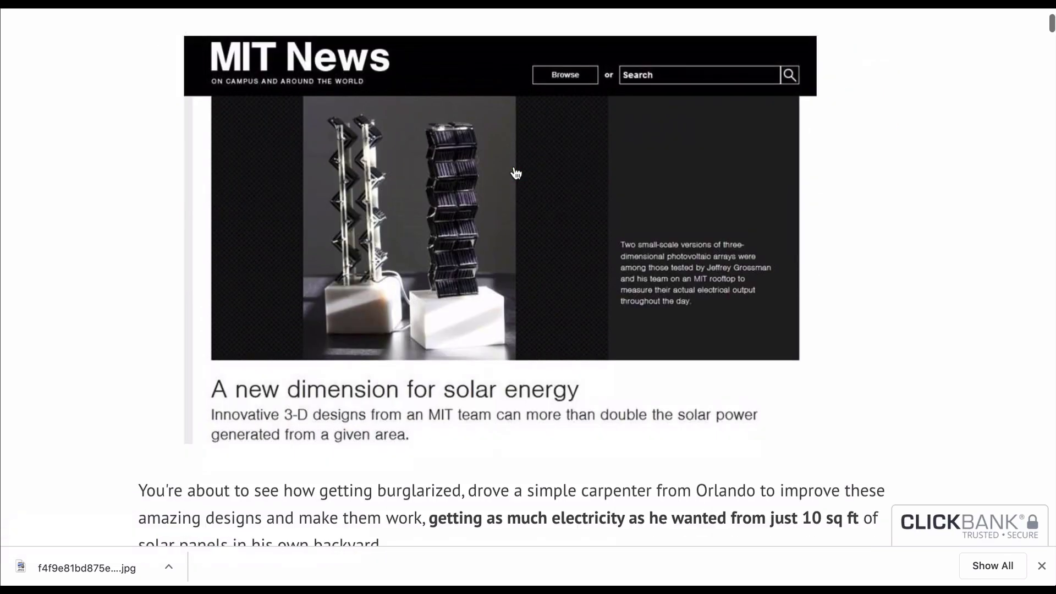
scroll(516, 174, down, 20)
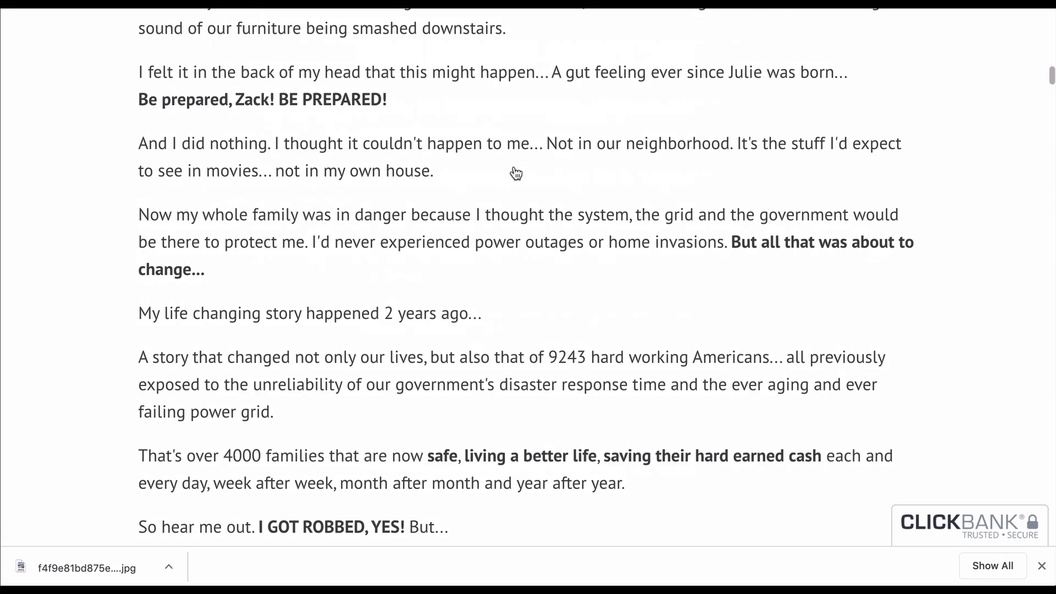
scroll(516, 174, down, 15)
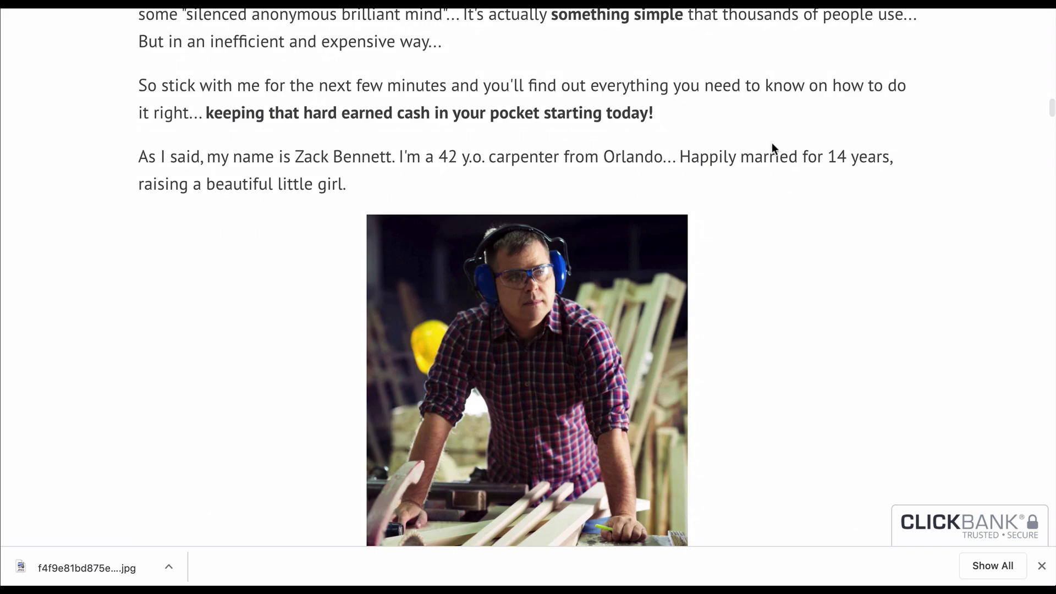
drag(1051, 108, 1024, 547)
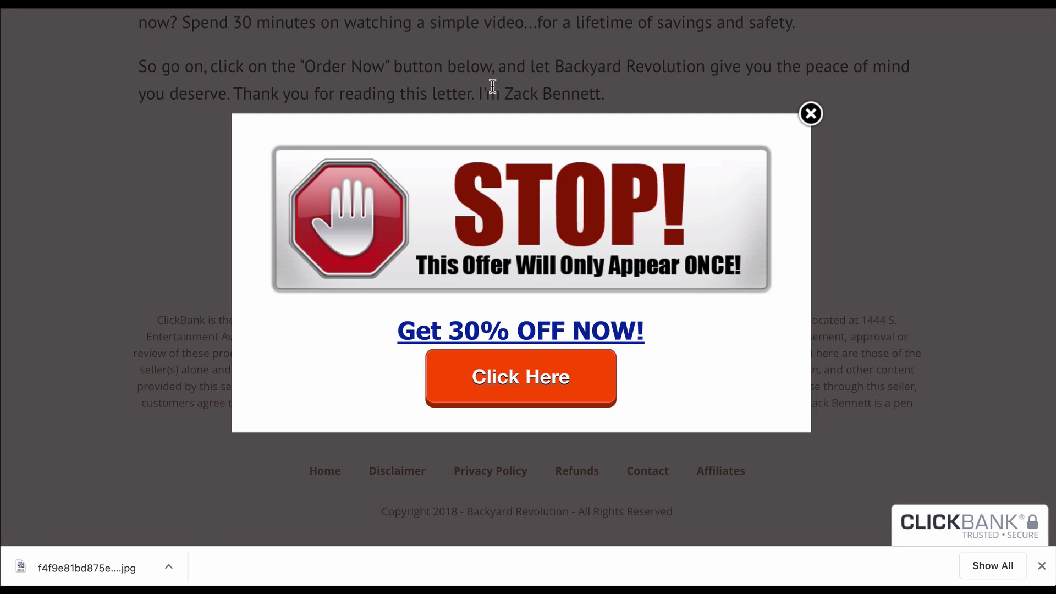
click(812, 115)
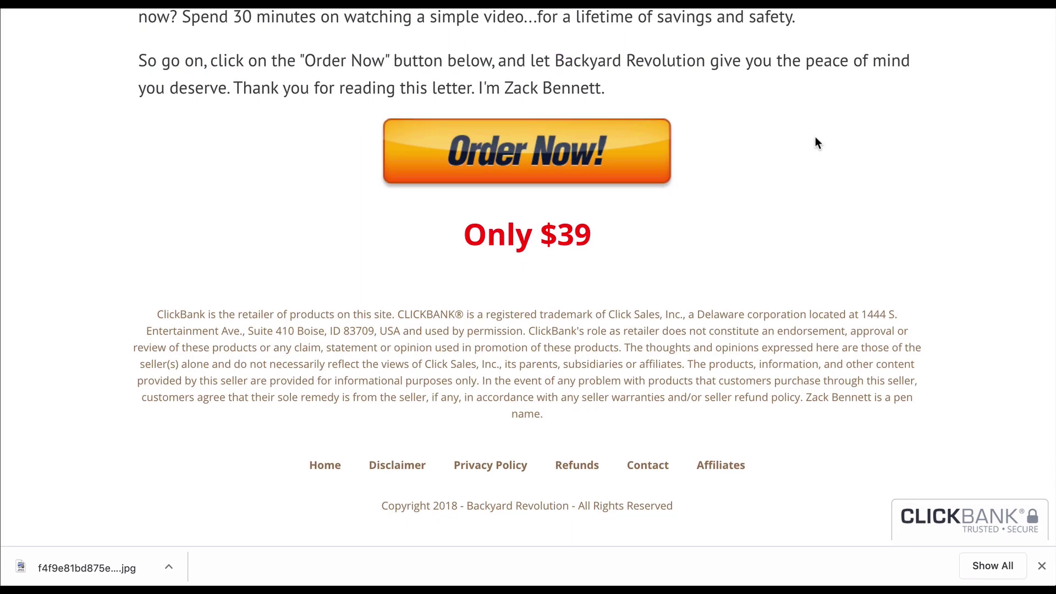
scroll(815, 137, up, 15)
scroll(816, 142, up, 20)
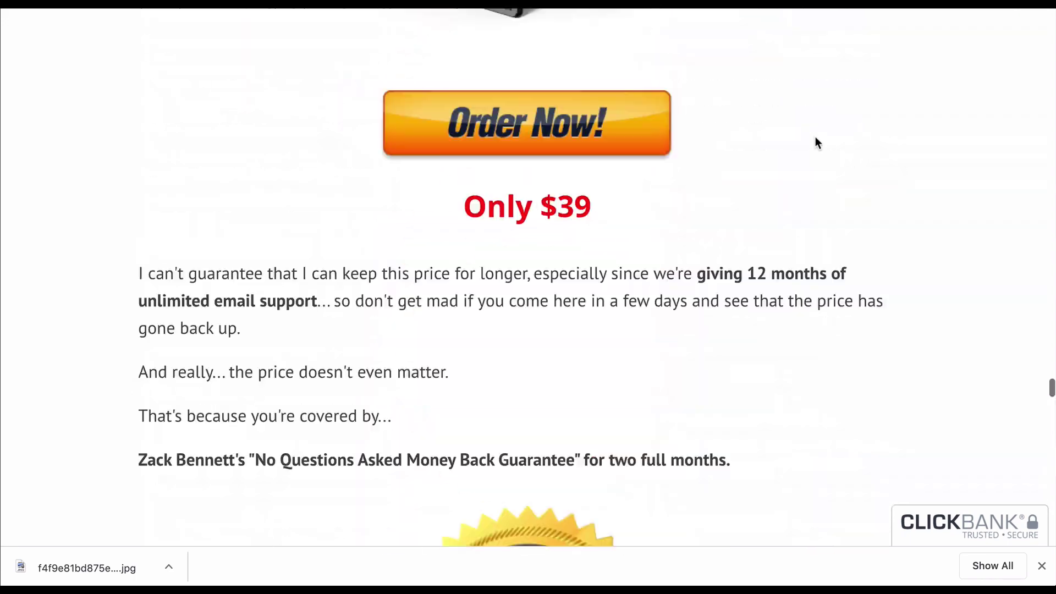
scroll(816, 142, up, 20)
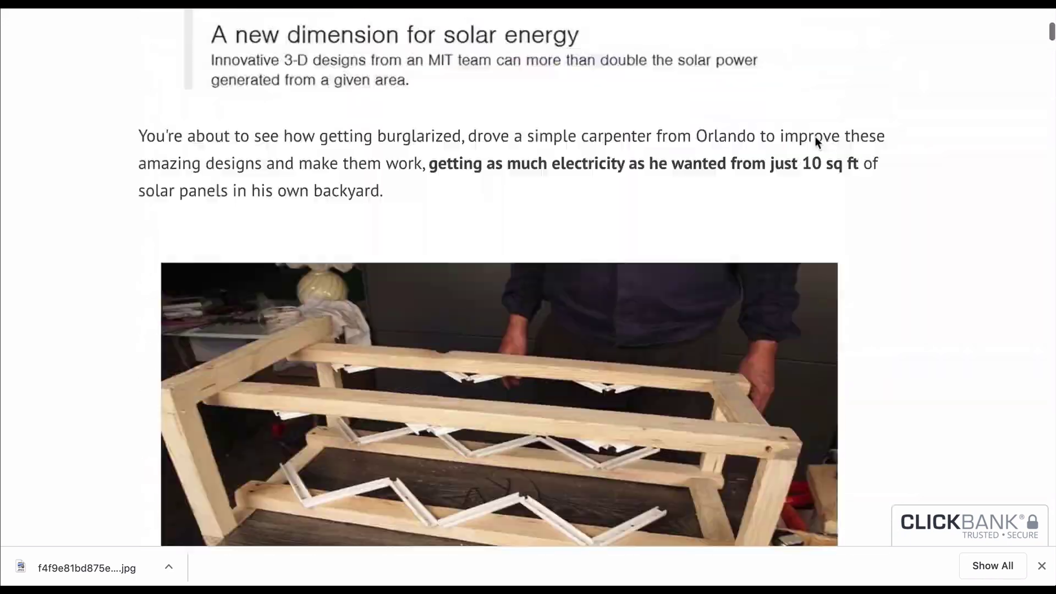
scroll(816, 142, down, 15)
scroll(815, 142, up, 4)
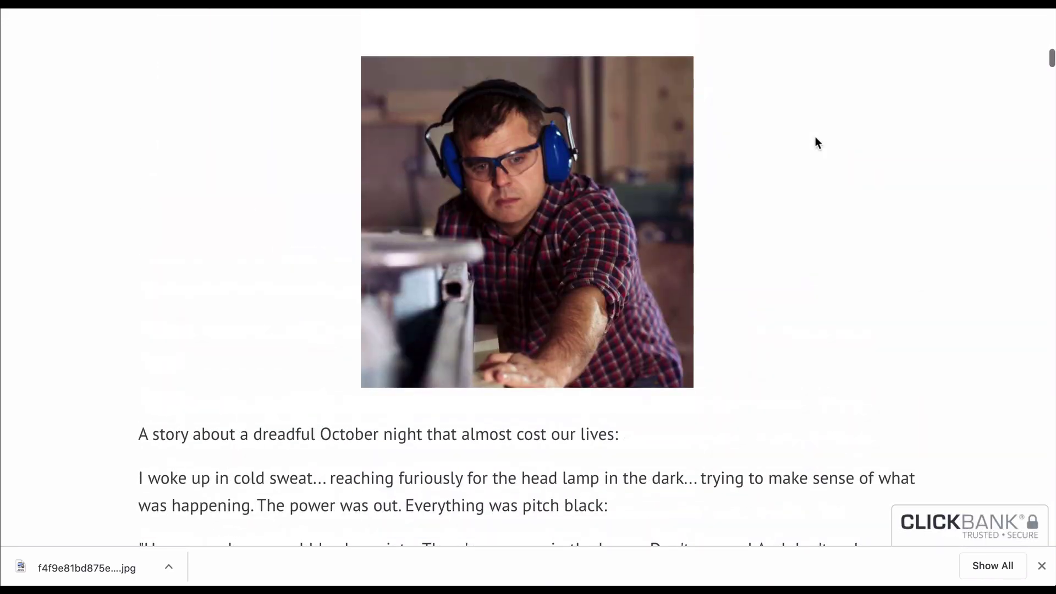
scroll(815, 142, down, 1)
scroll(815, 142, up, 4)
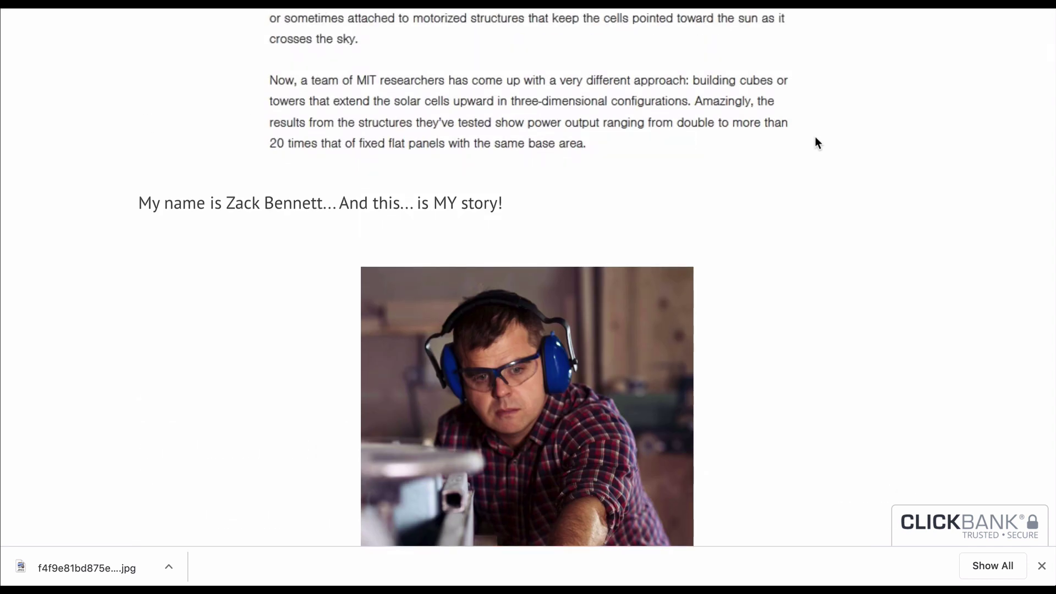
scroll(816, 142, down, 2)
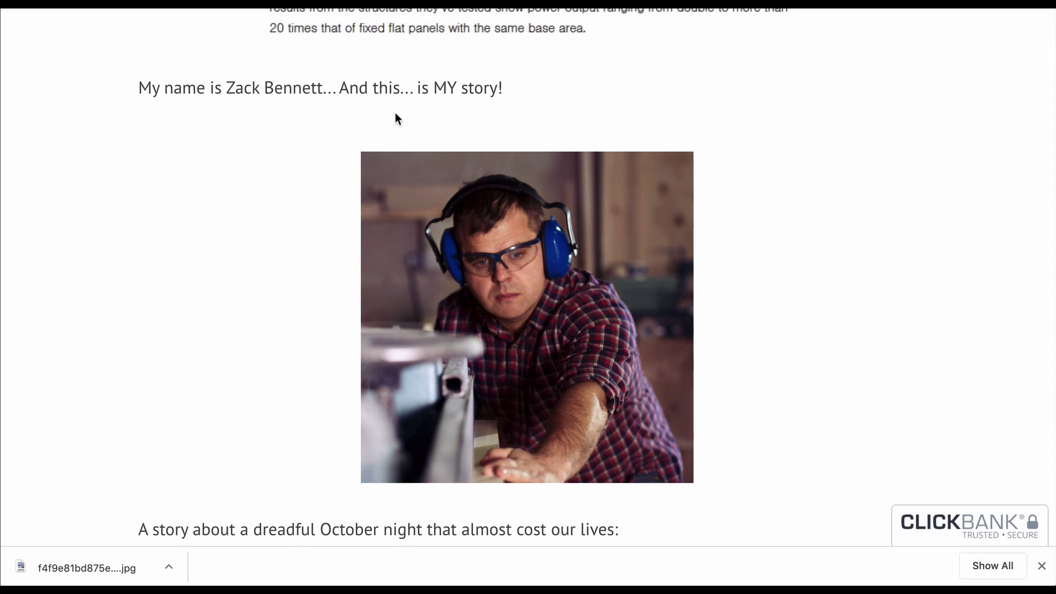
- Select the narrator's name and save the carpenter photo as JPEG 'zack1small' in Downloads
drag(231, 87, 325, 87)
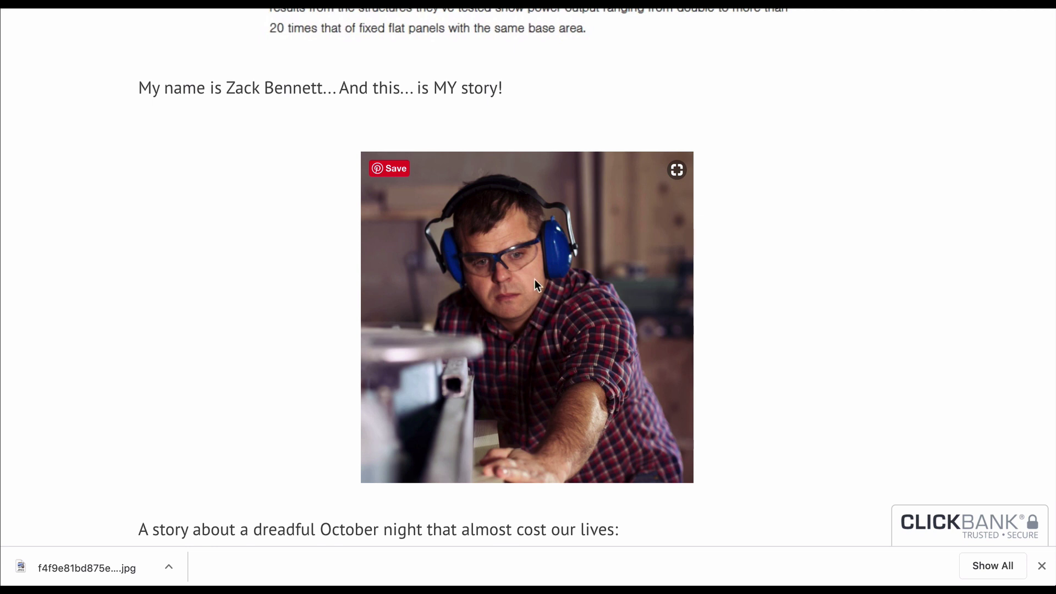
right_click(541, 277)
click(573, 299)
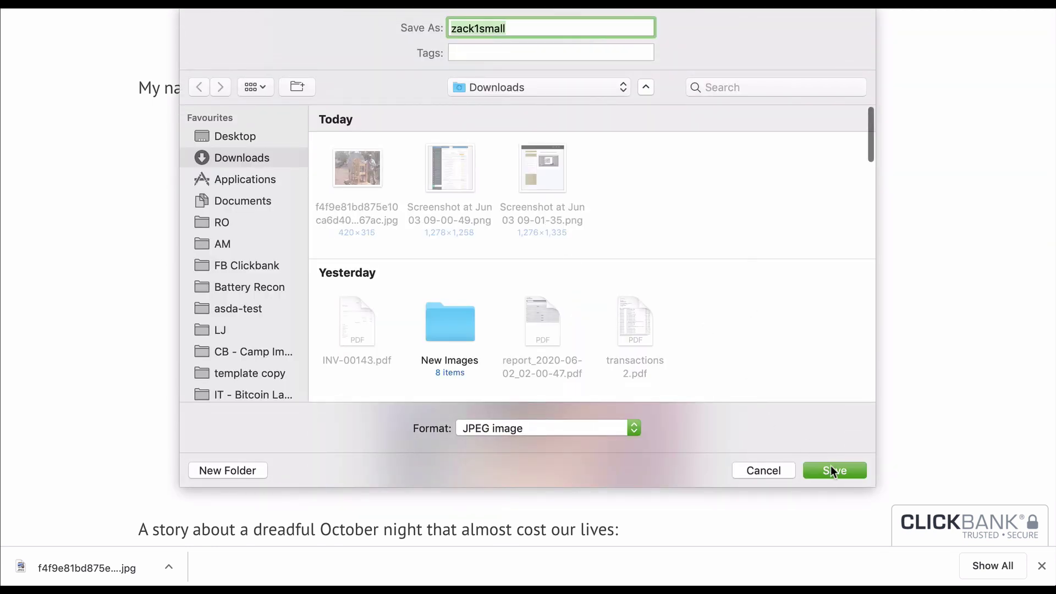
click(833, 471)
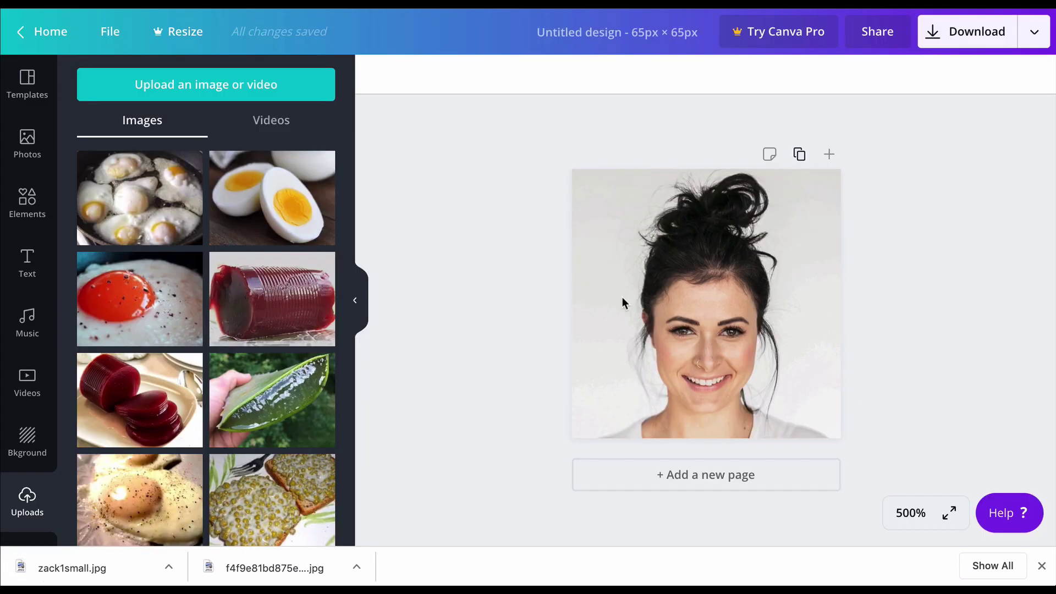
- Duplicate the page, delete its photo, and fill page 2 with the downloaded carpenter photo
click(799, 155)
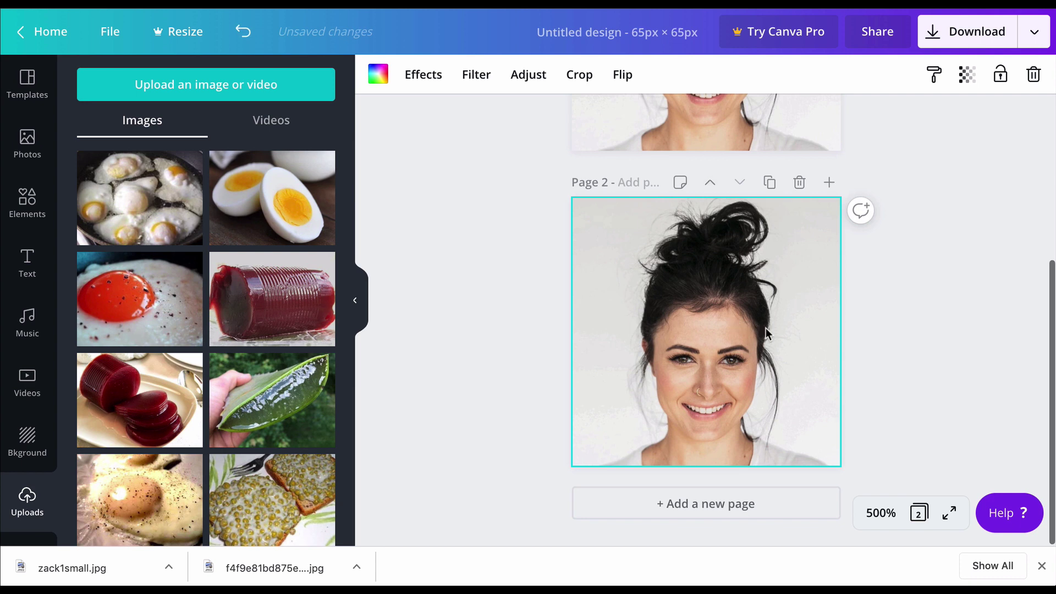
key(Delete)
mouse_move(53, 572)
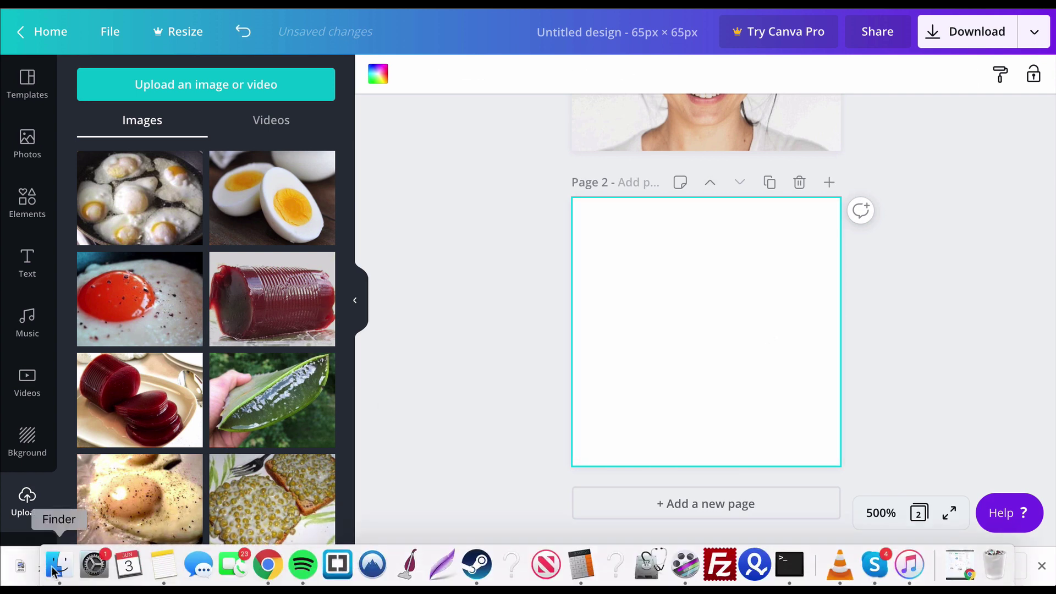
drag(71, 568, 652, 273)
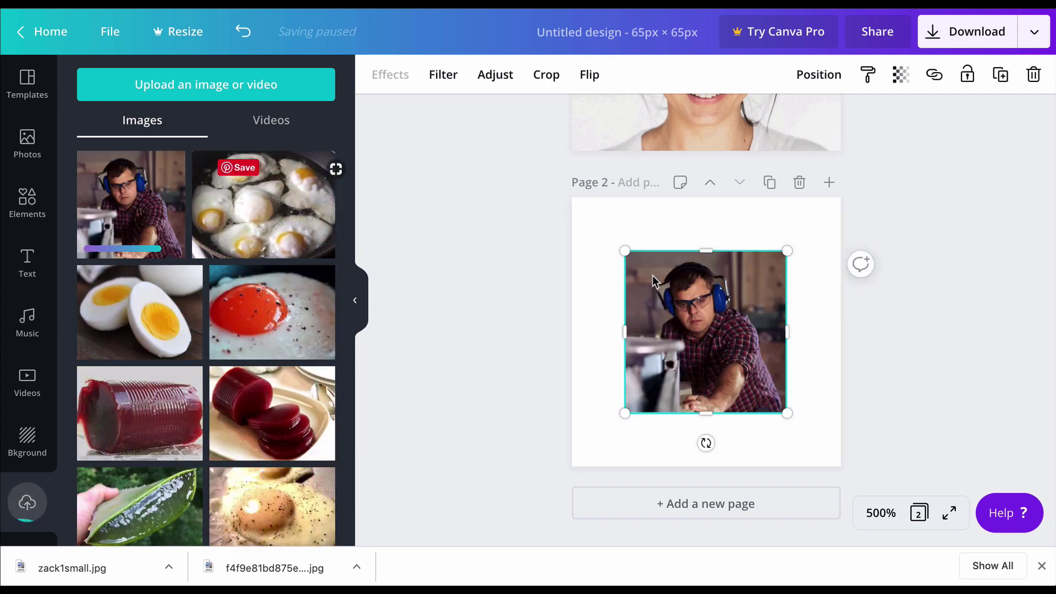
drag(625, 413, 556, 482)
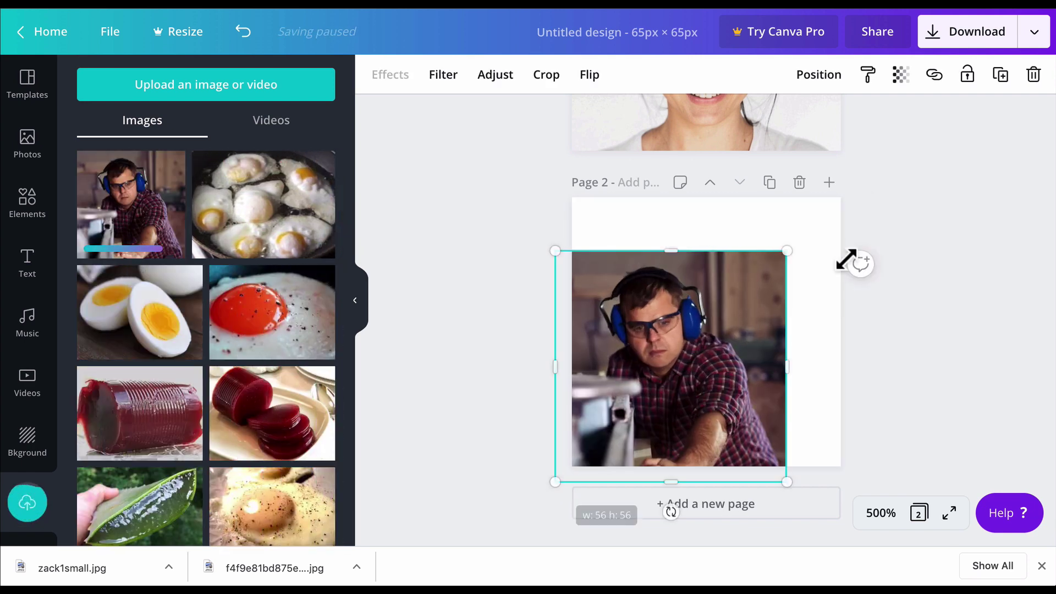
drag(789, 262, 877, 212)
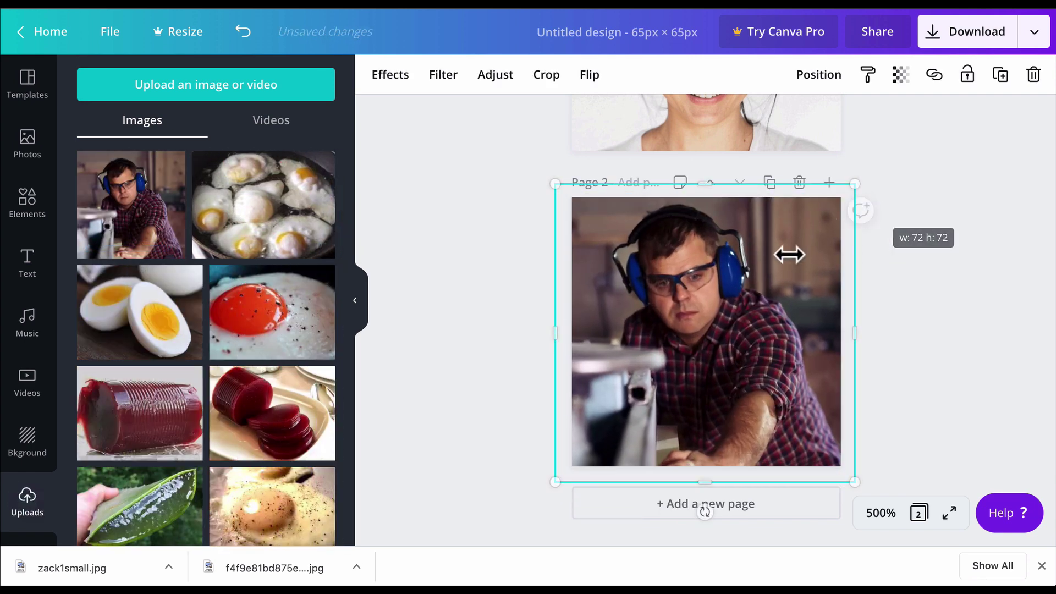
click(936, 301)
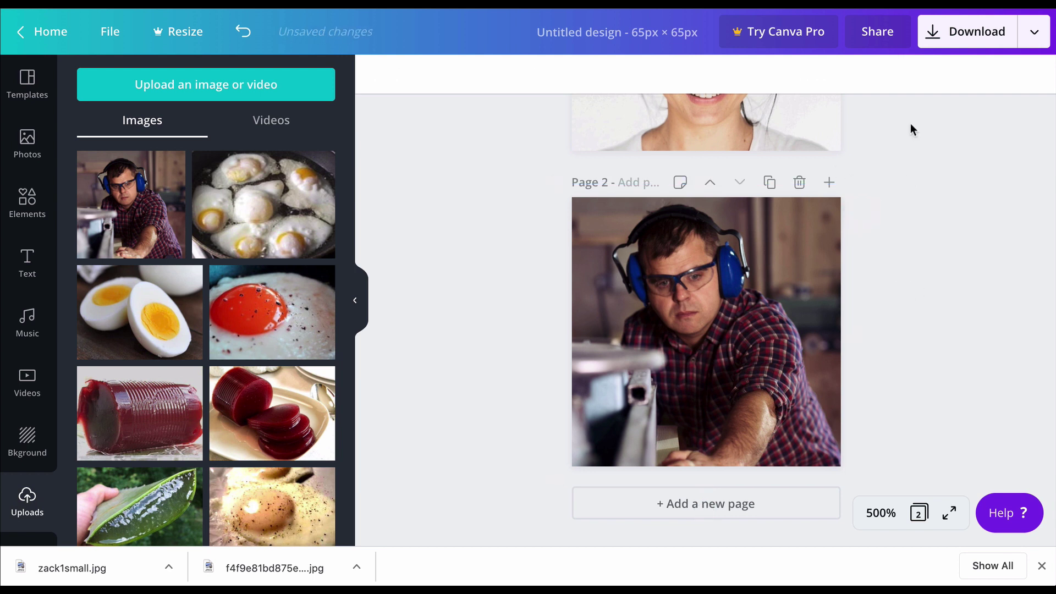
- Download only Page 2 of the design as a PNG into Downloads, then return to Landerize
click(960, 41)
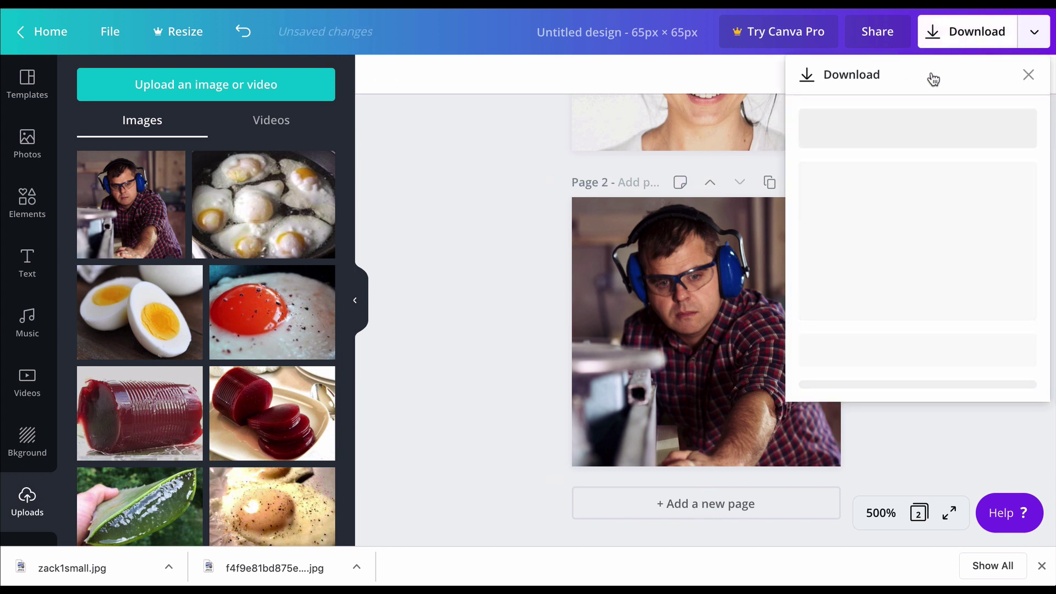
click(882, 343)
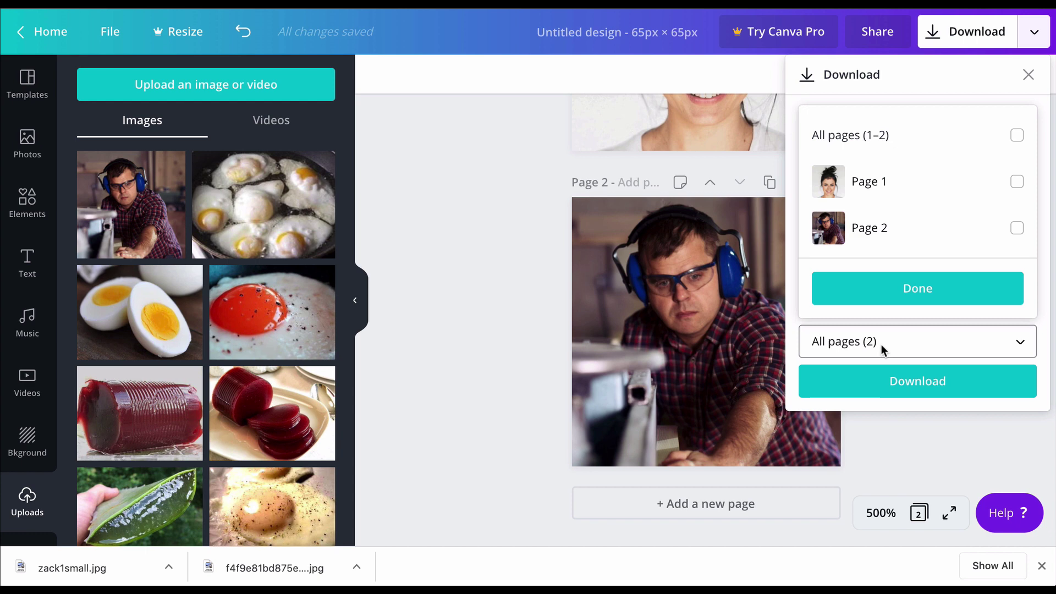
click(924, 237)
click(934, 300)
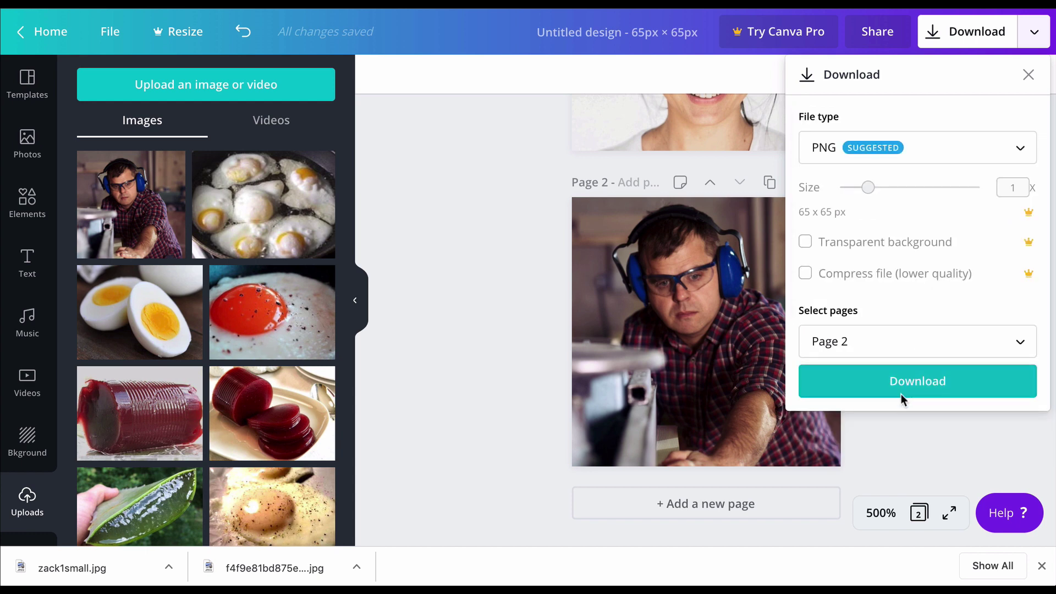
click(901, 394)
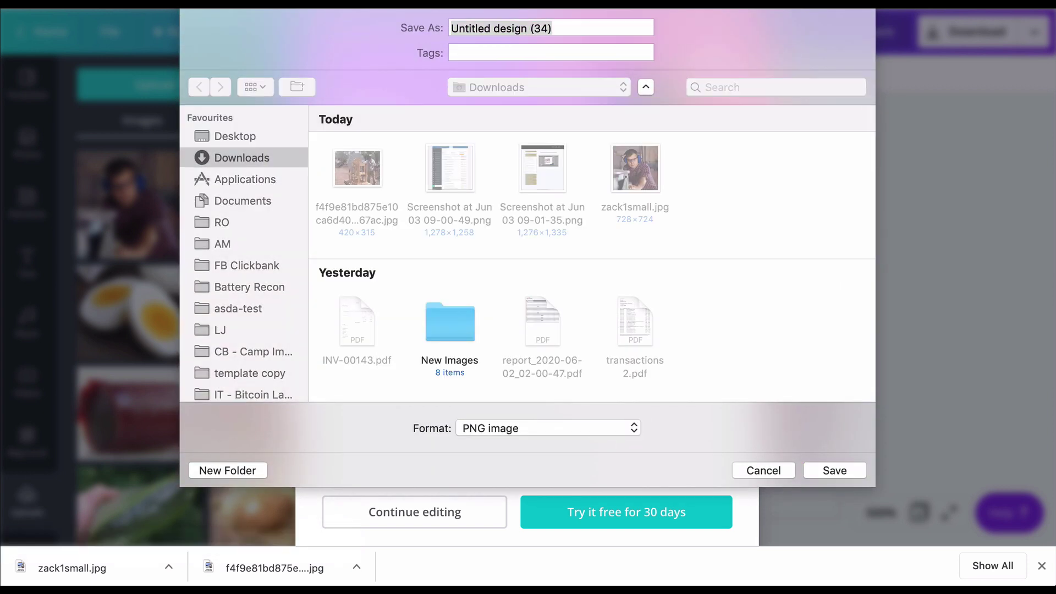
click(821, 472)
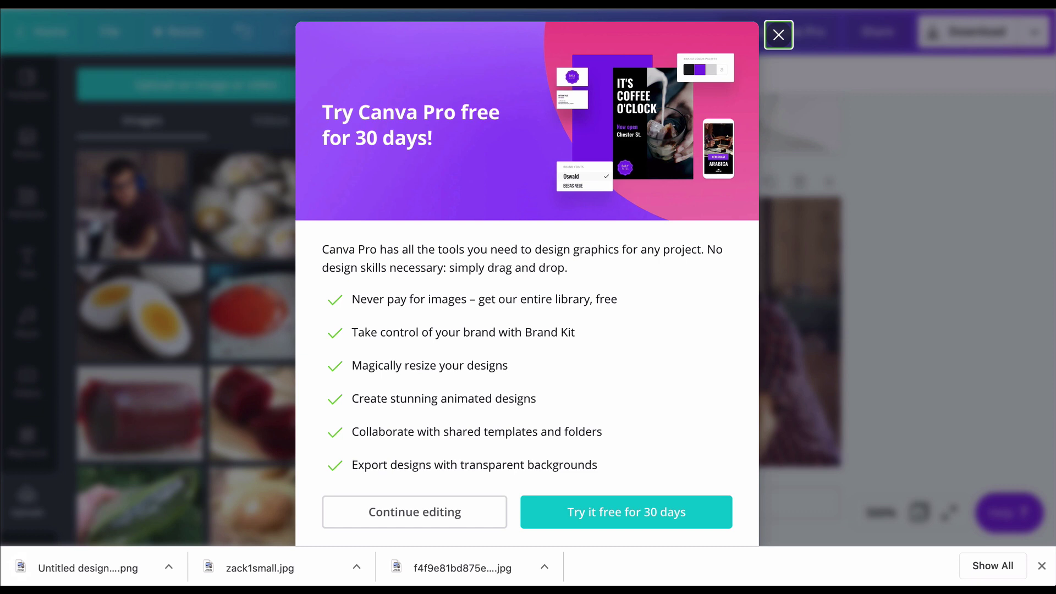
key(ctrl+Tab)
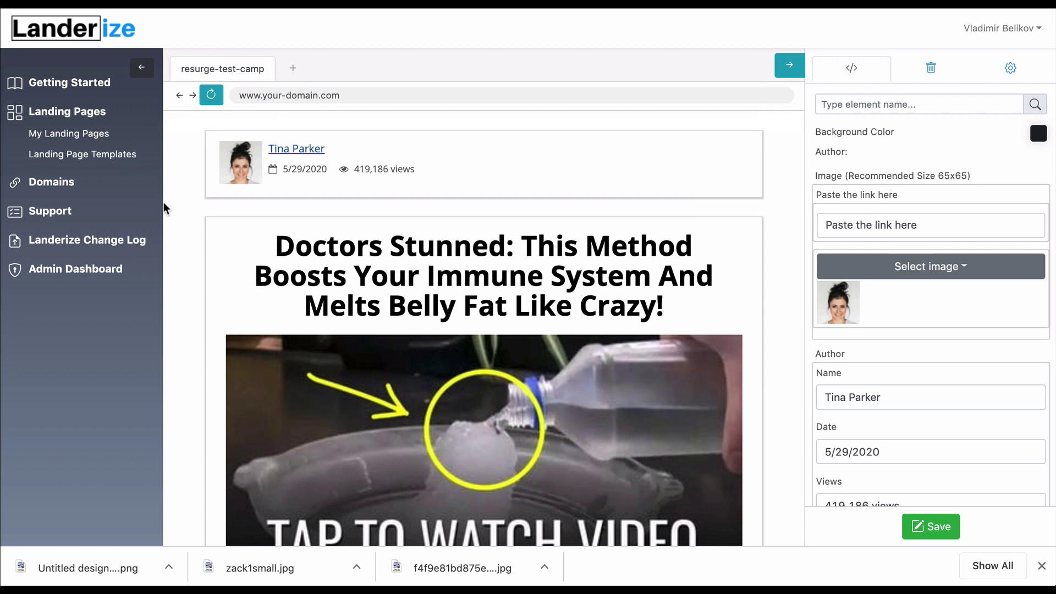
- Open Landing Page Templates from the sidebar and browse the 18 templates, including Nutra VSL 1
click(146, 79)
click(13, 71)
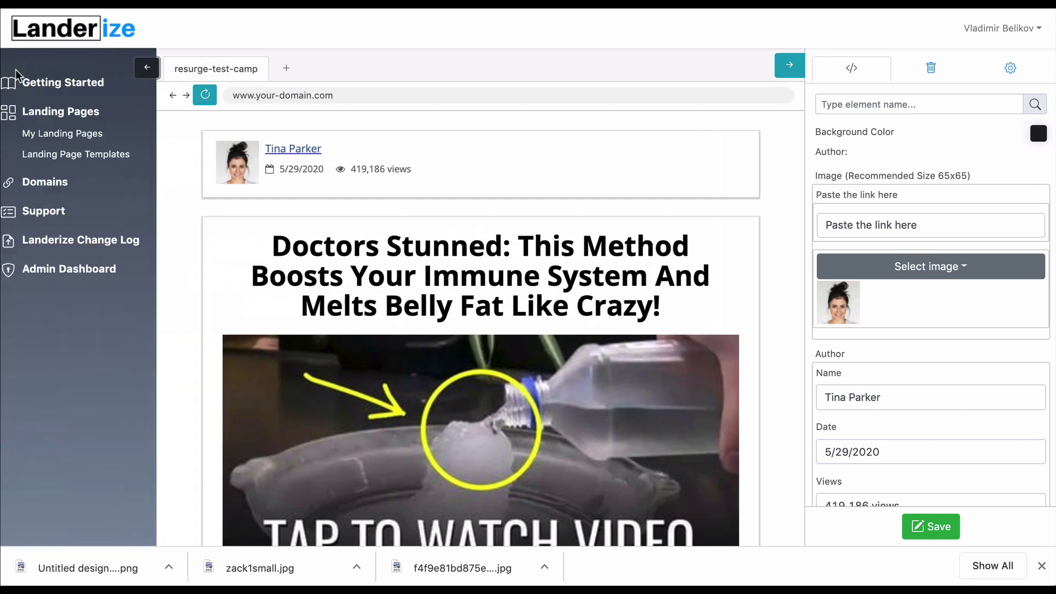
click(83, 161)
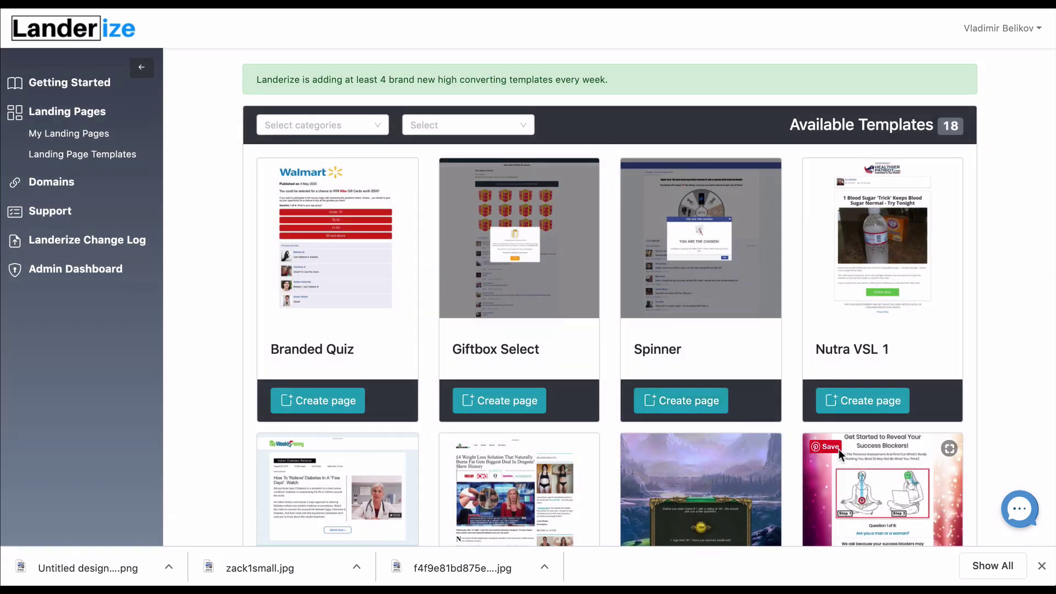
scroll(793, 366, down, 5)
scroll(791, 359, down, 15)
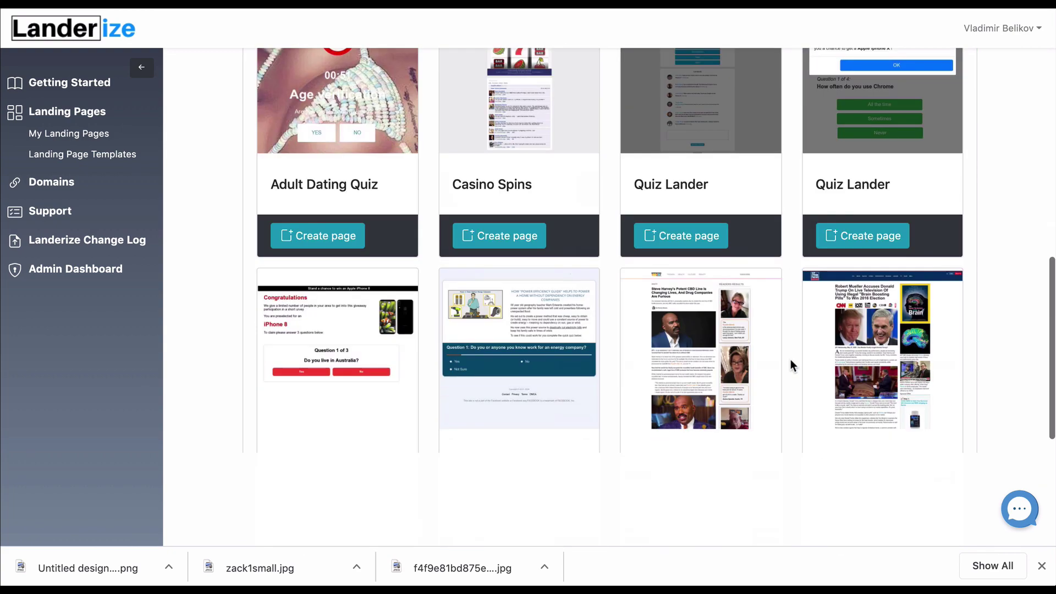
scroll(791, 358, up, 10)
scroll(791, 360, up, 7)
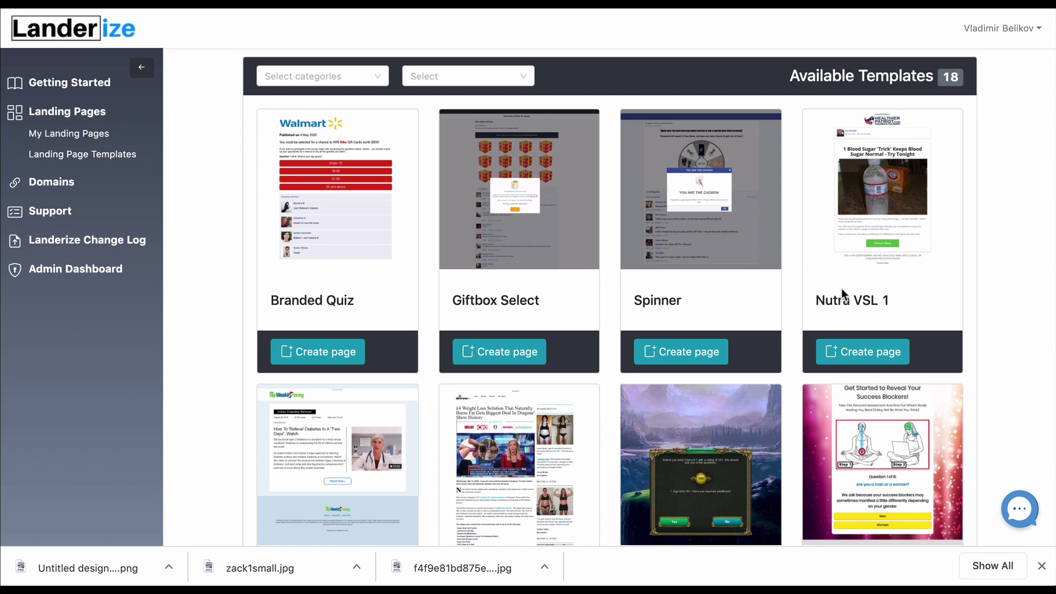
- Create a page from the Nutra VSL 1 template named backyard-rev-test and save it
click(844, 347)
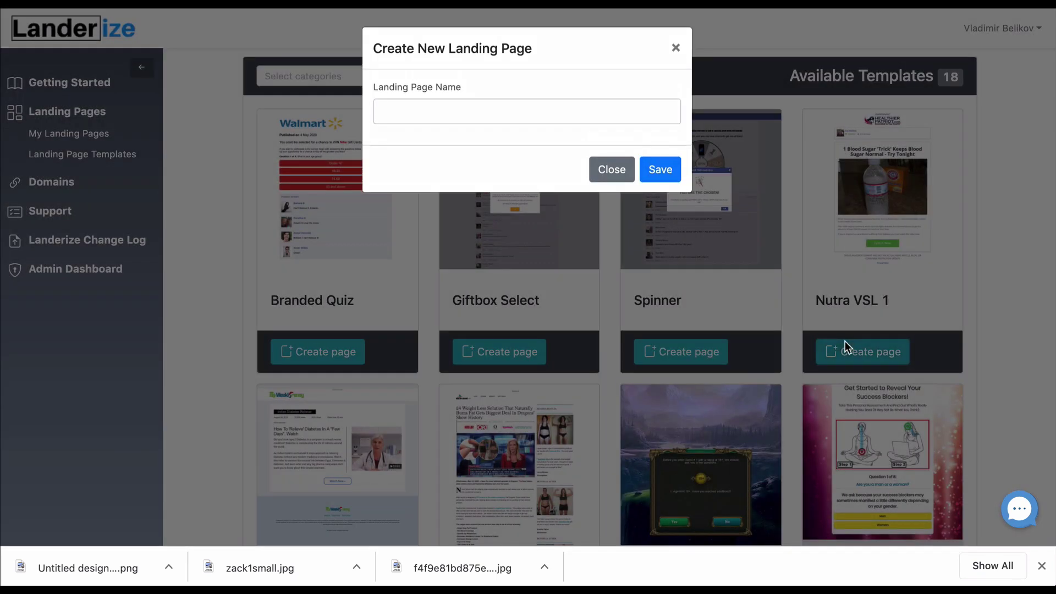
click(505, 113)
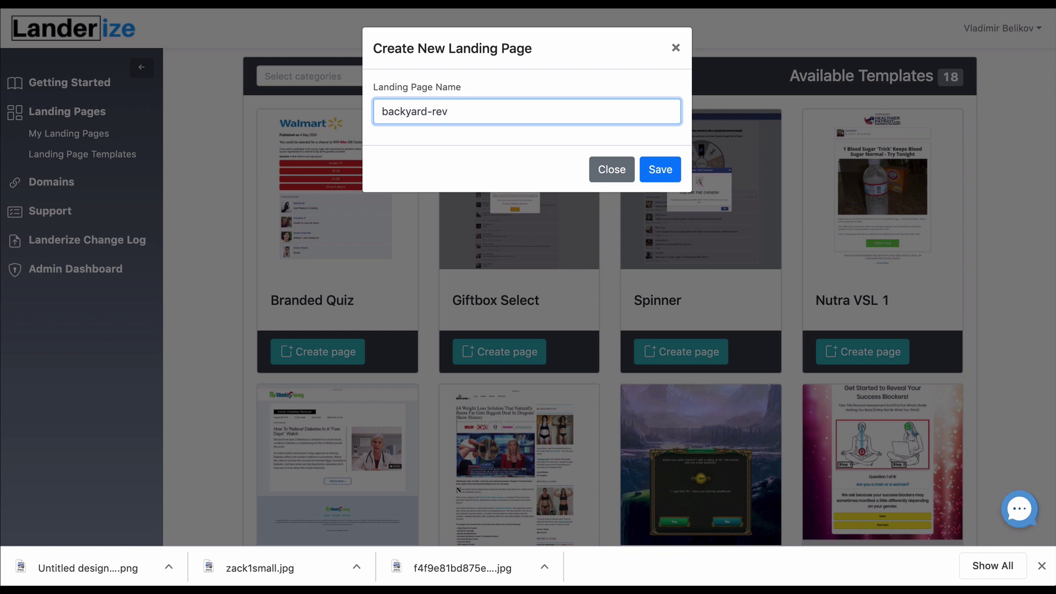
click(662, 168)
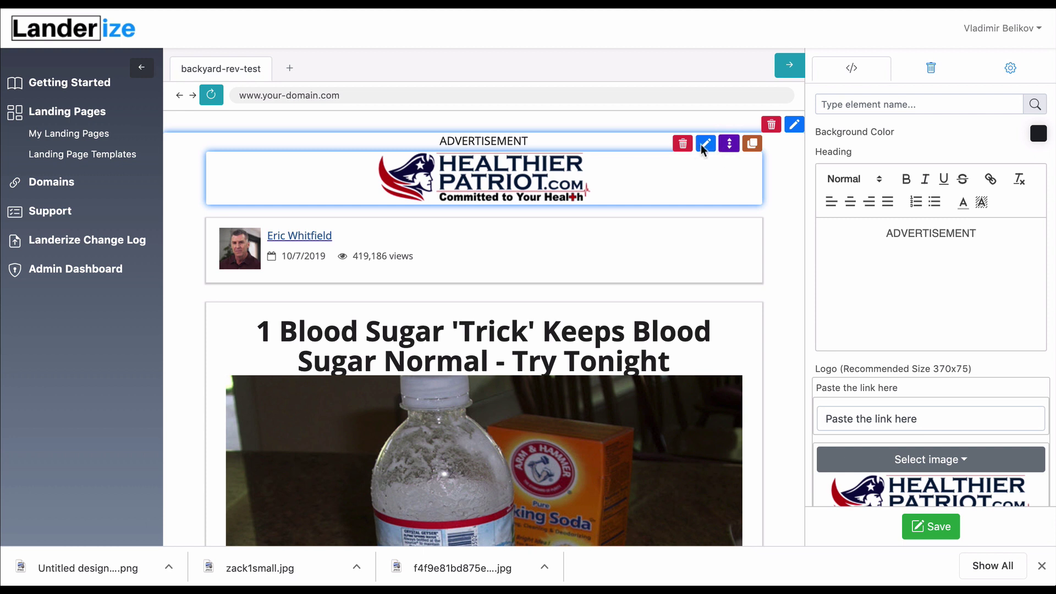
- Delete the Healthier Patriot logo block and replace the byline's author name
click(683, 143)
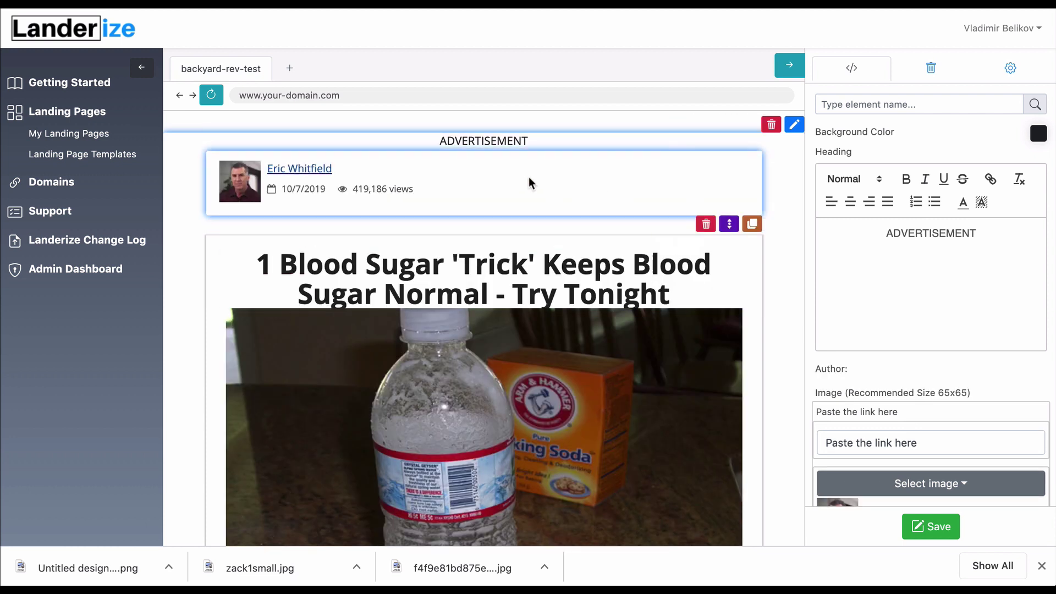
mouse_move(318, 178)
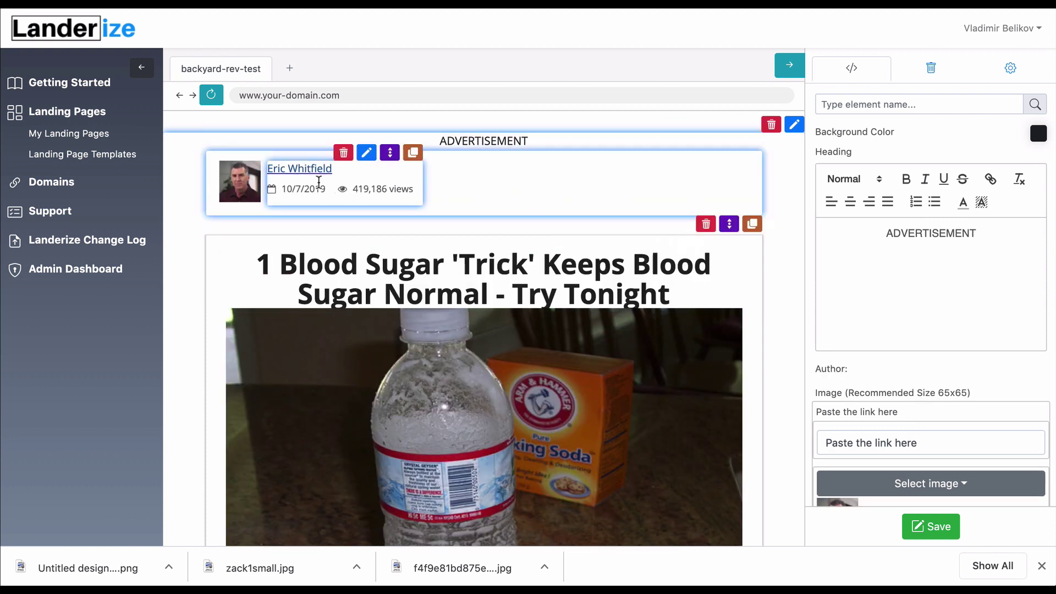
click(360, 157)
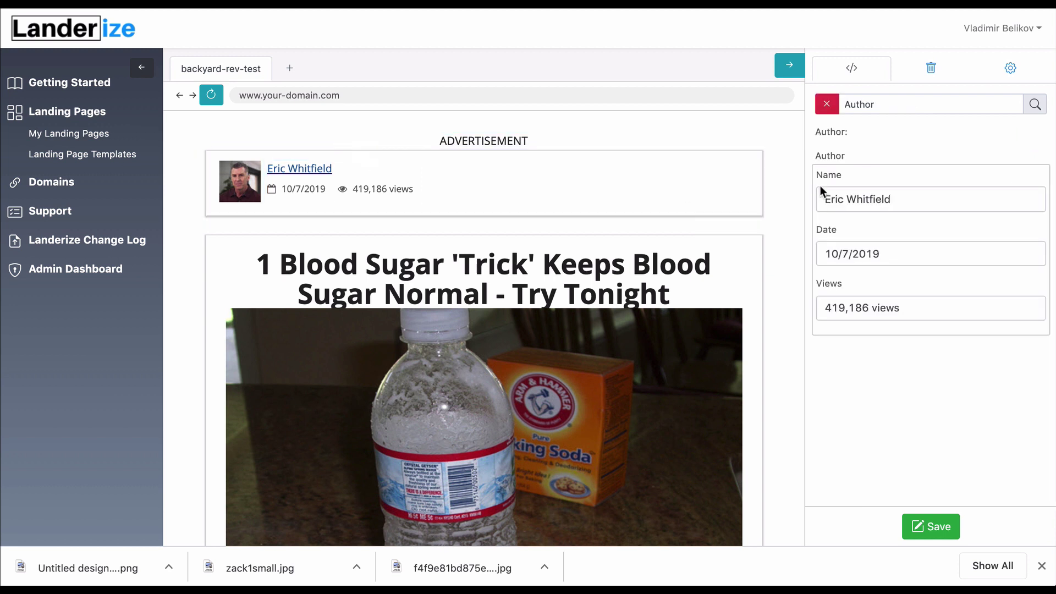
triple_click(838, 199)
text(Z)
key(BackSpace)
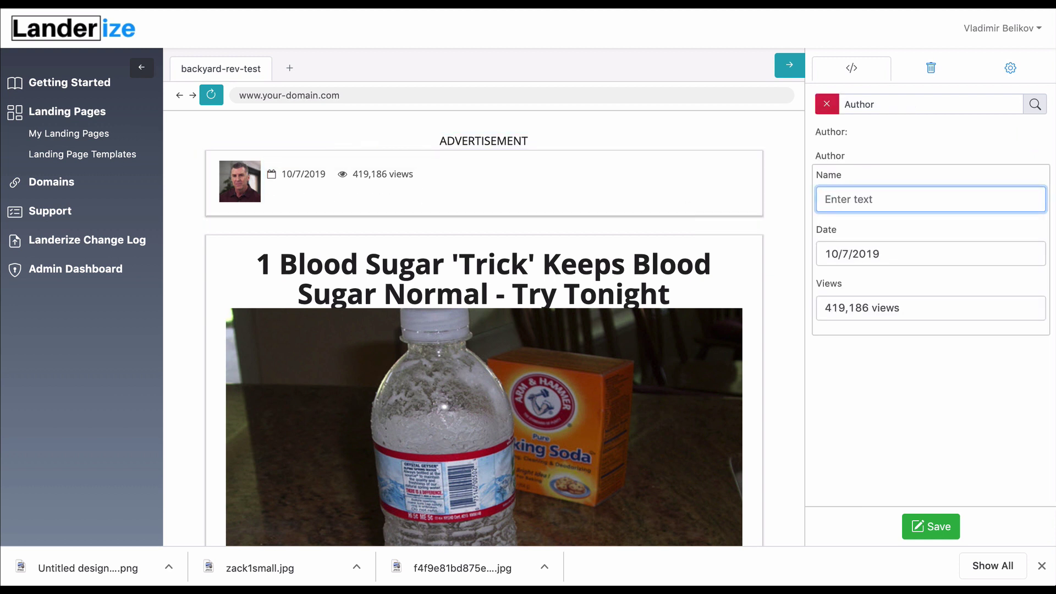
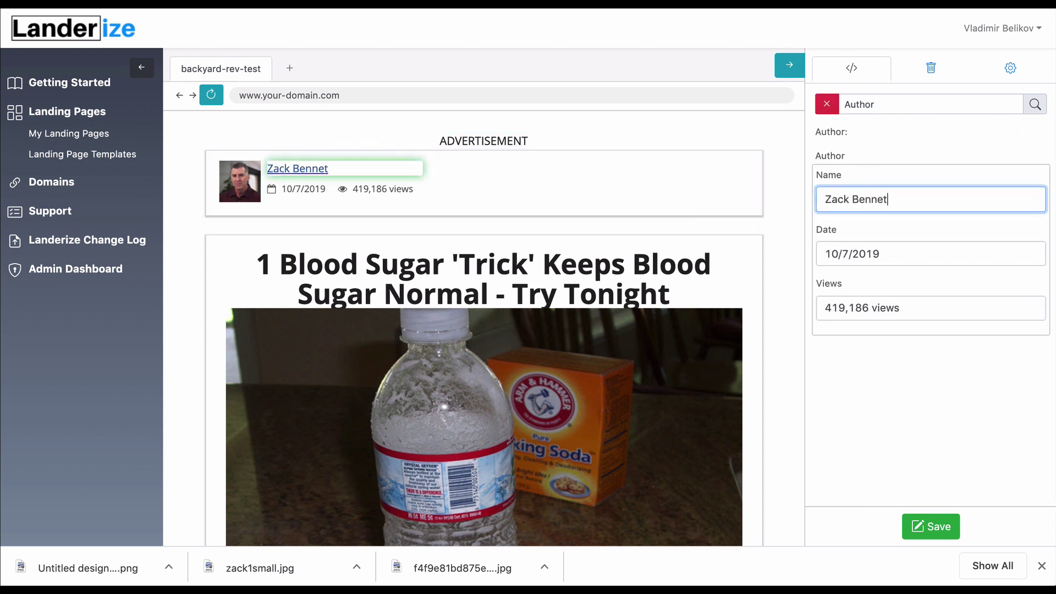
- Set the byline date to 10/5/2020 and the view count to 352,186 views
click(853, 252)
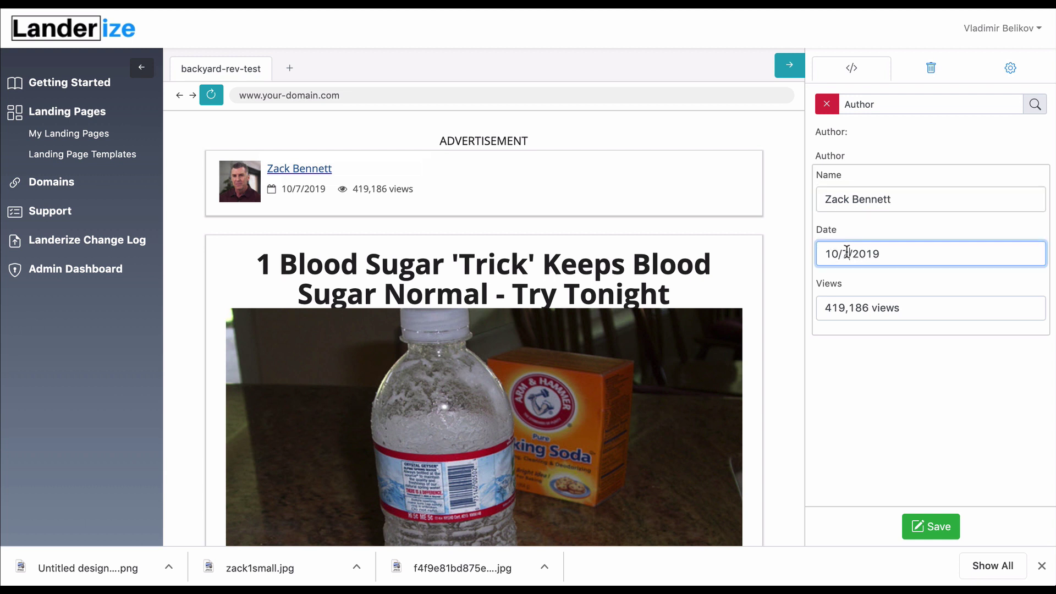
key(BackSpace)
text(5)
drag(862, 255, 910, 254)
text(020)
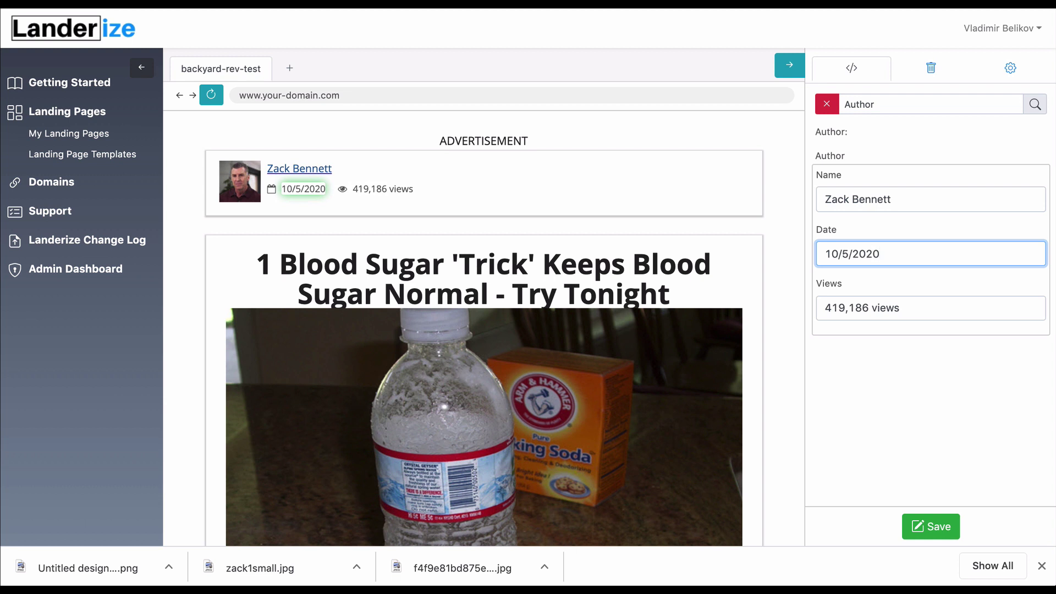
drag(844, 308, 769, 309)
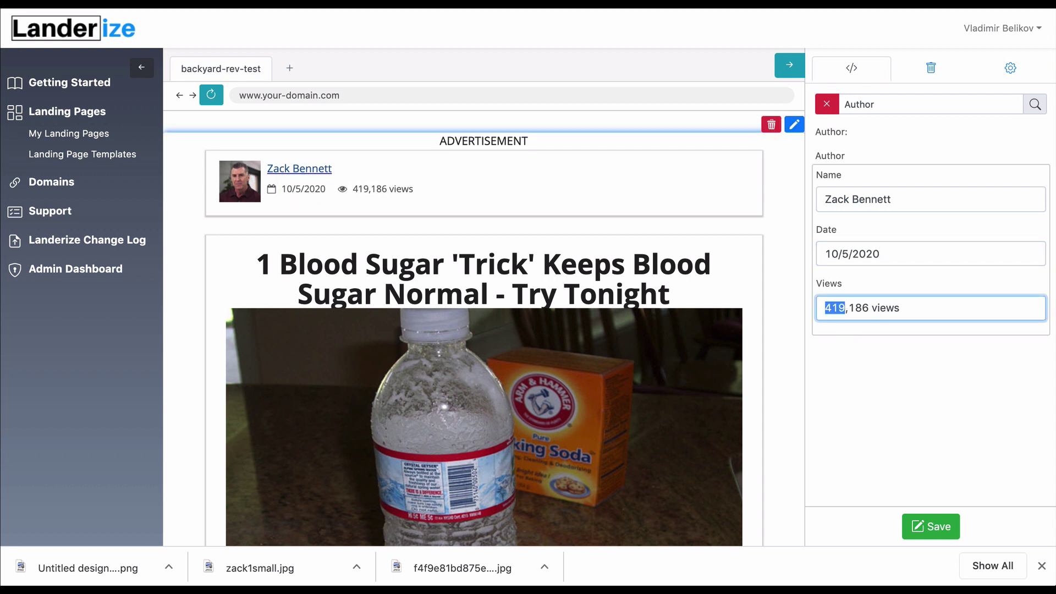
text(3)
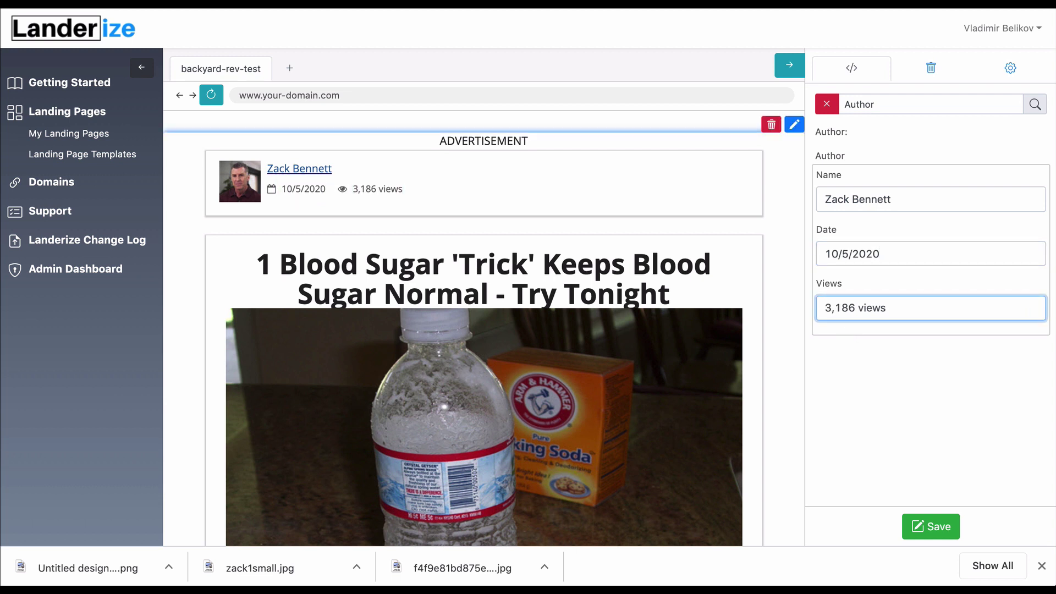
text(52)
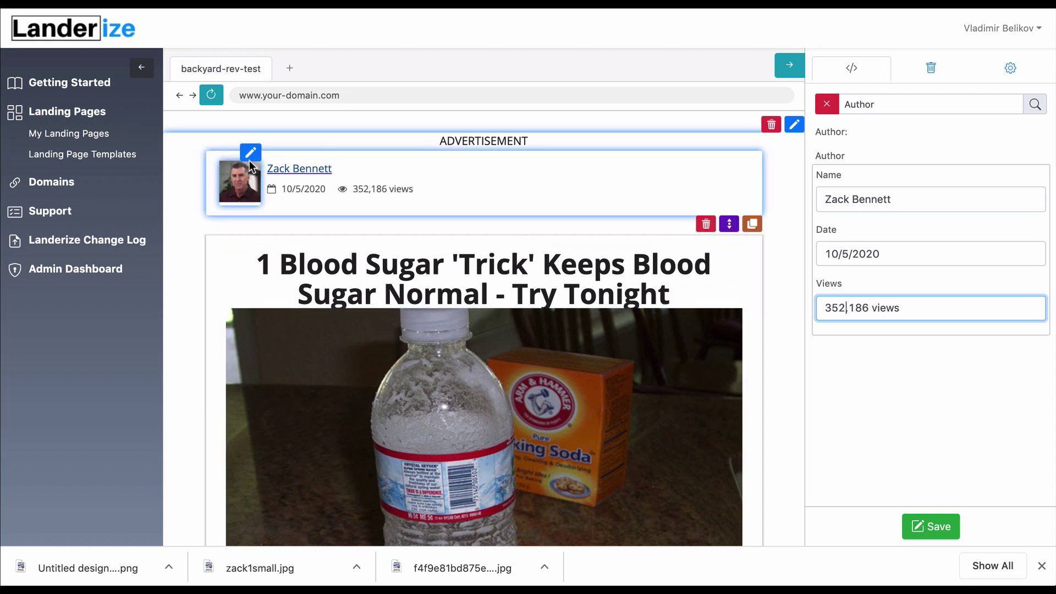
click(248, 152)
- Upload the carpenter photo as the author avatar, then select the reference advertorial's headline
click(952, 231)
click(998, 113)
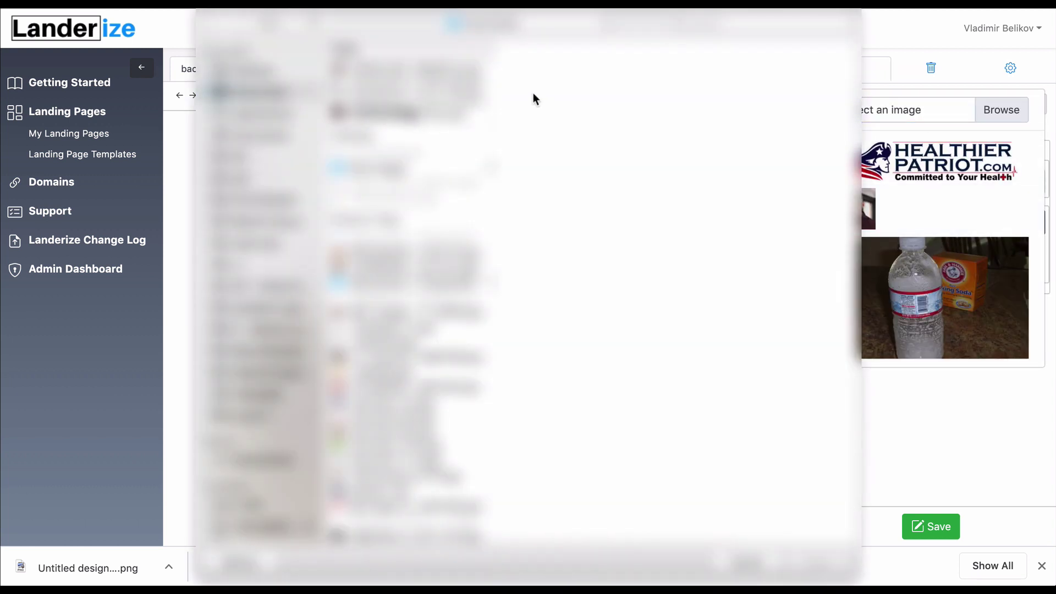
click(425, 113)
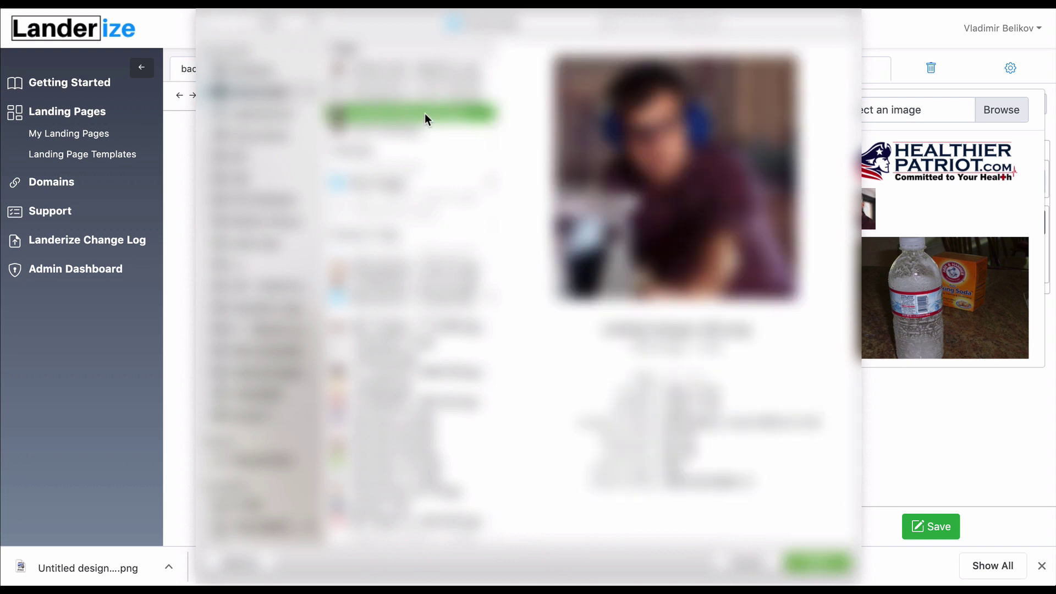
click(823, 558)
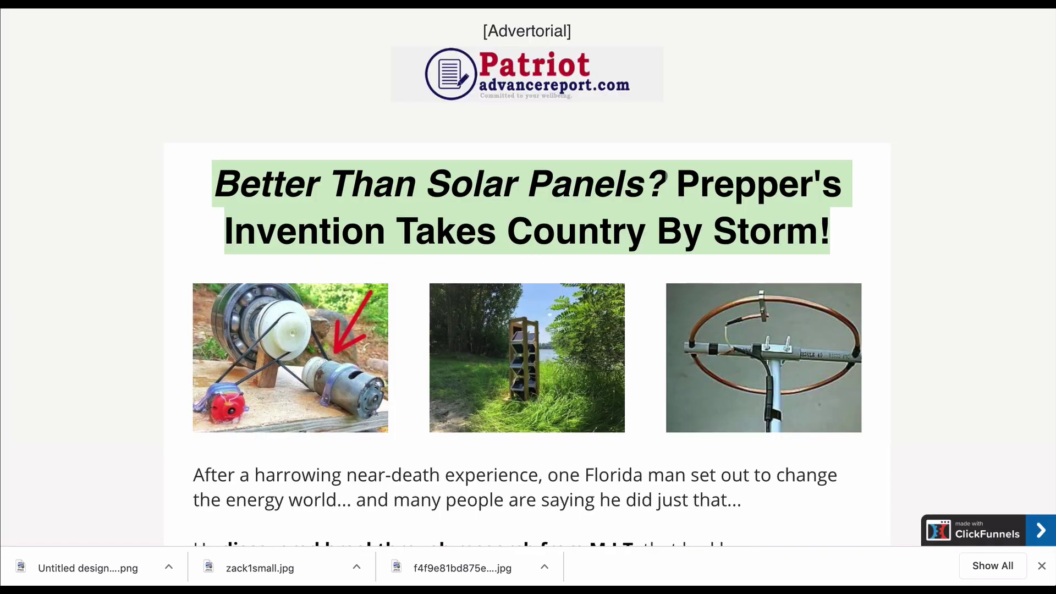
drag(195, 197, 850, 226)
key(ctrl+c)
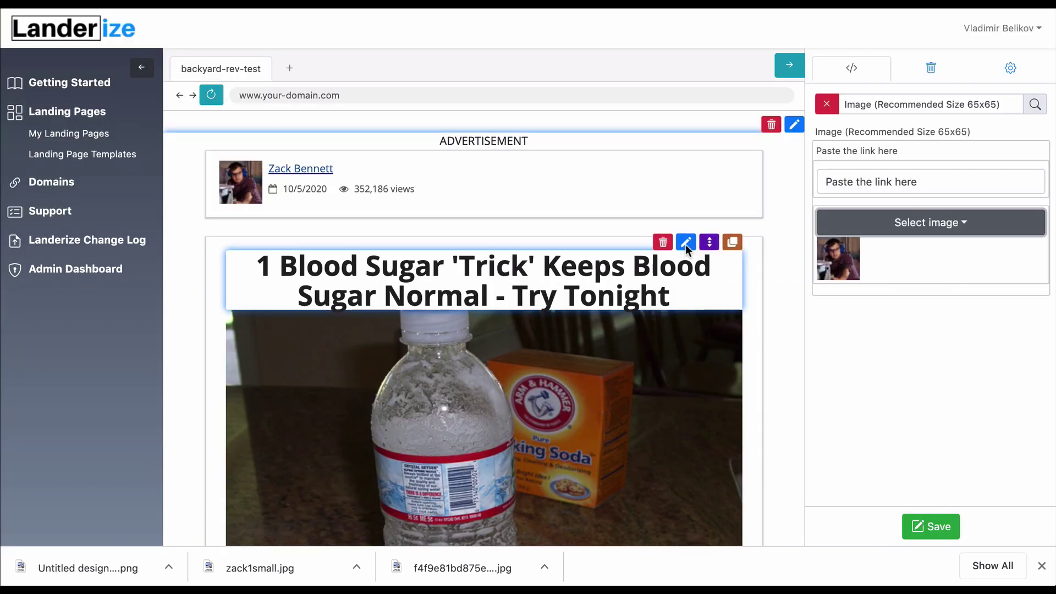
- Paste "Better Than Solar Panels? Prepper's Invention Takes Country By Storm!" over the old Blood Sugar headline
click(685, 244)
key(ctrl+a)
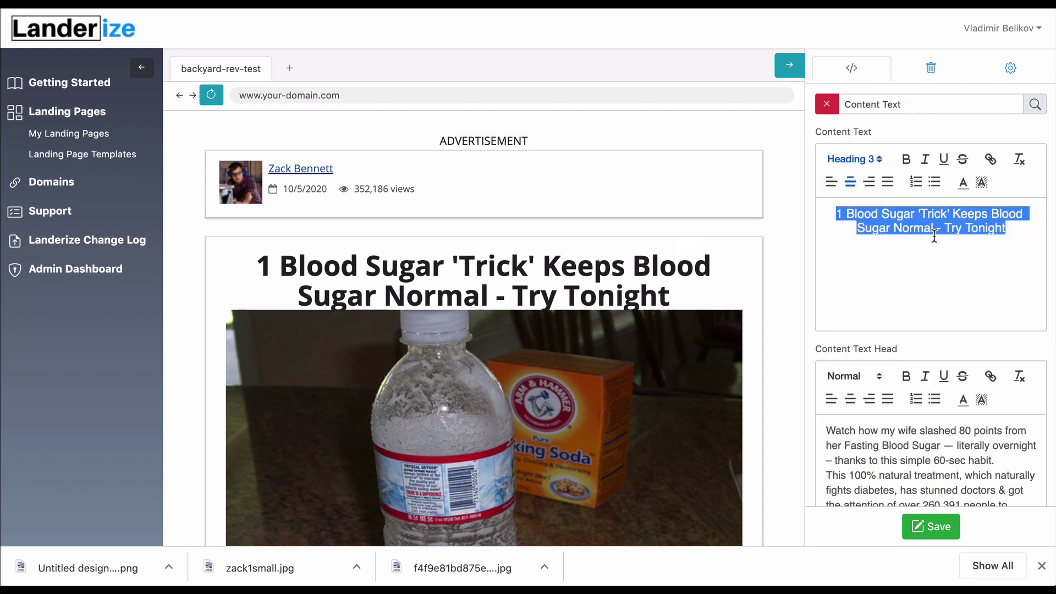
key(ctrl+v)
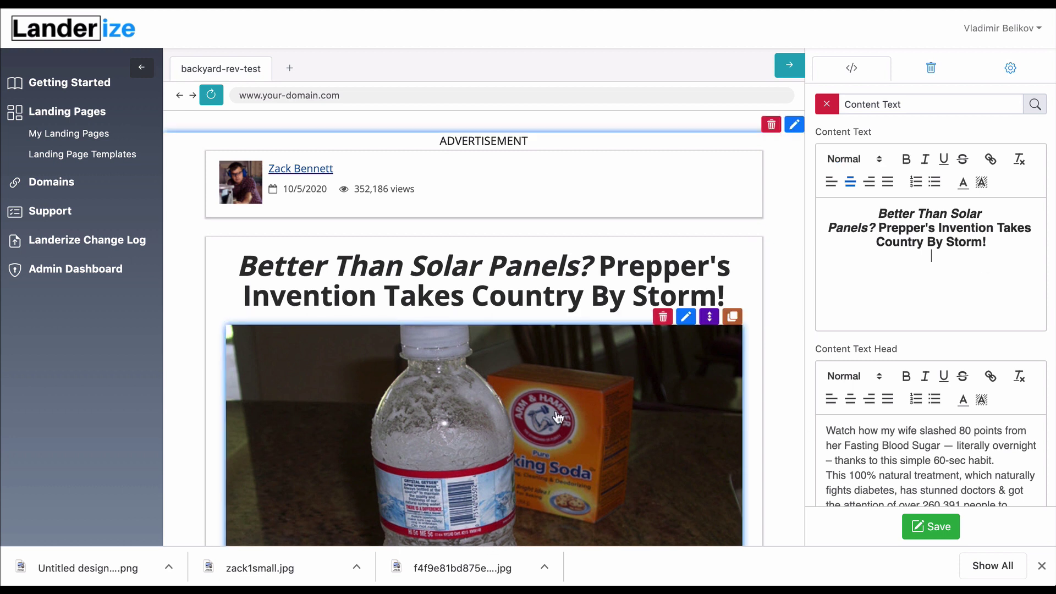
- Upload the windmill photo of the man beside his wheel machine as the main article image
click(686, 316)
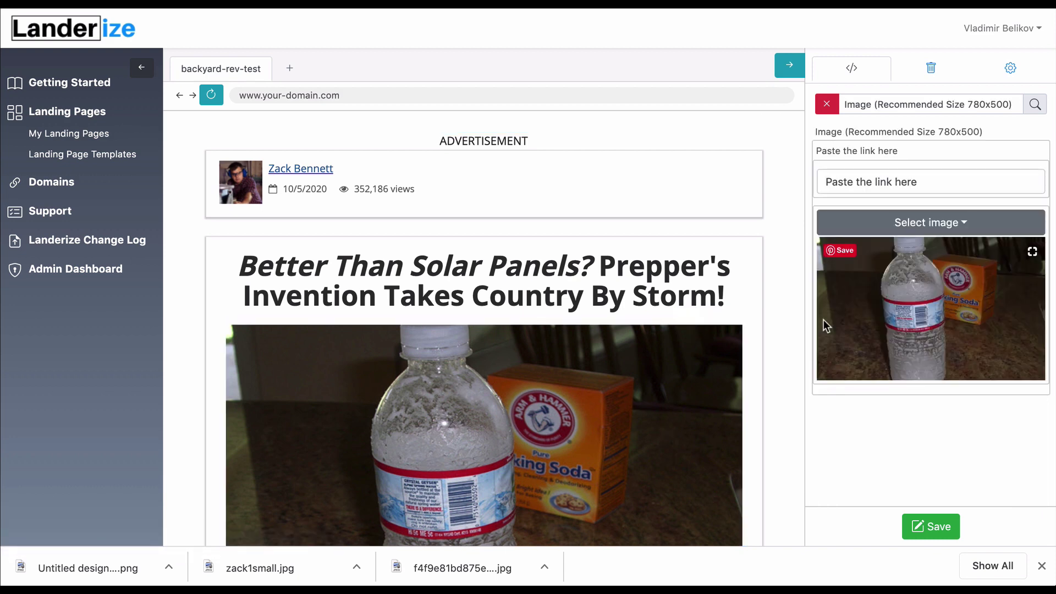
click(877, 232)
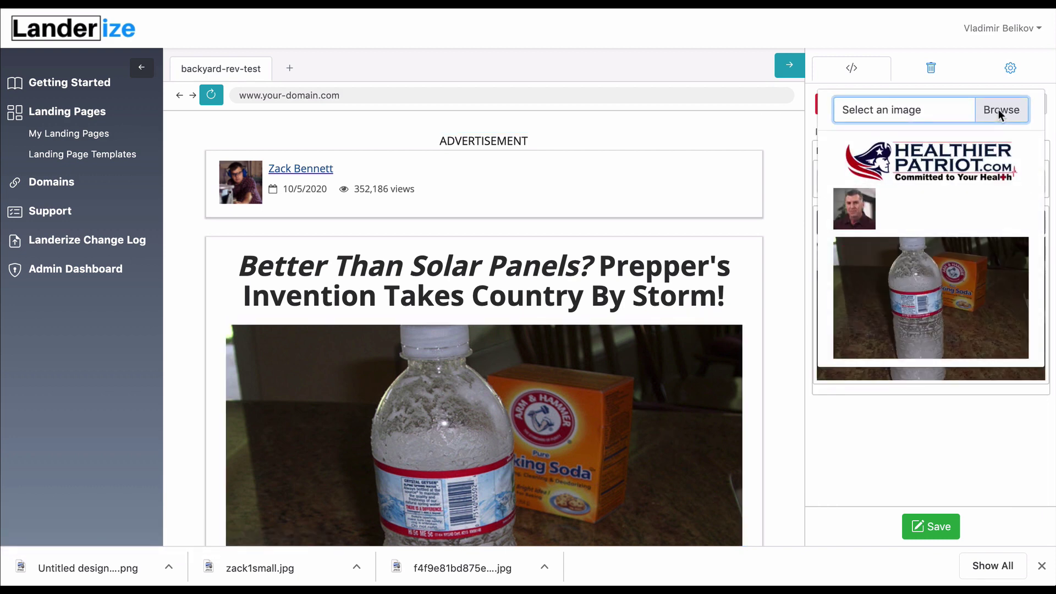
click(998, 110)
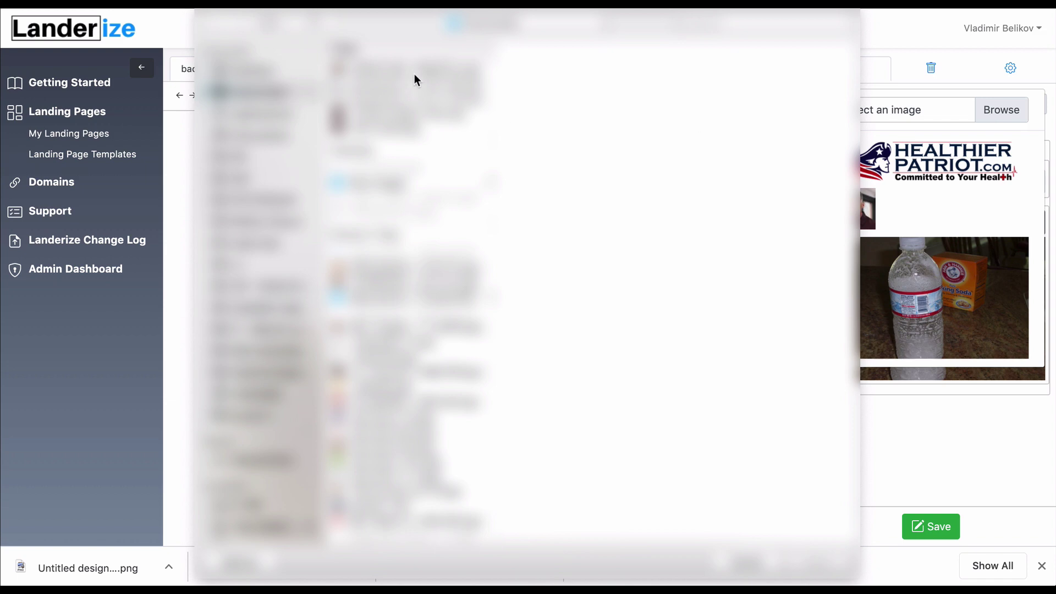
double_click(412, 72)
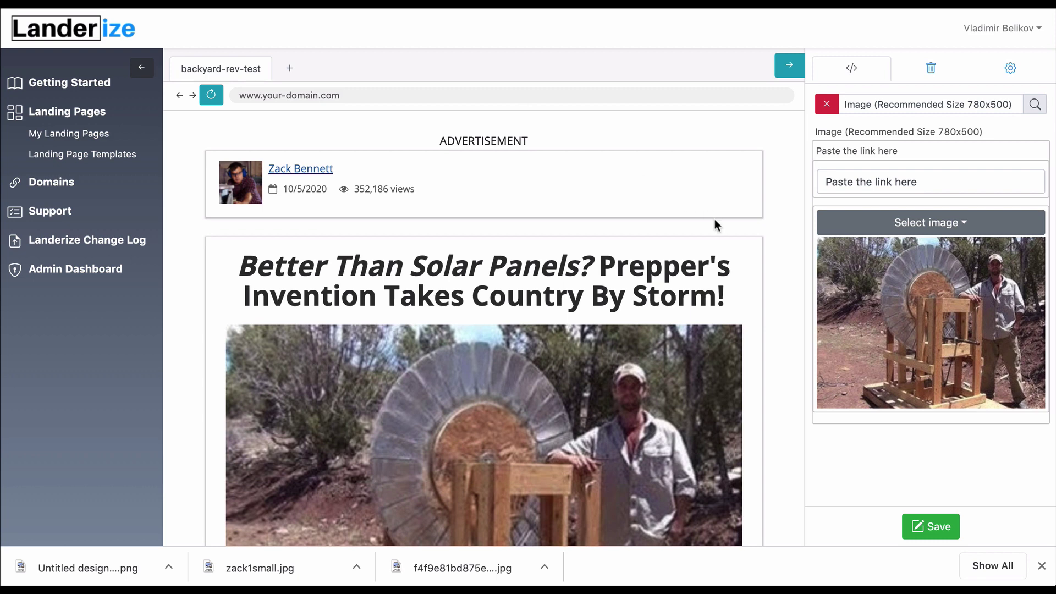
scroll(715, 219, down, 5)
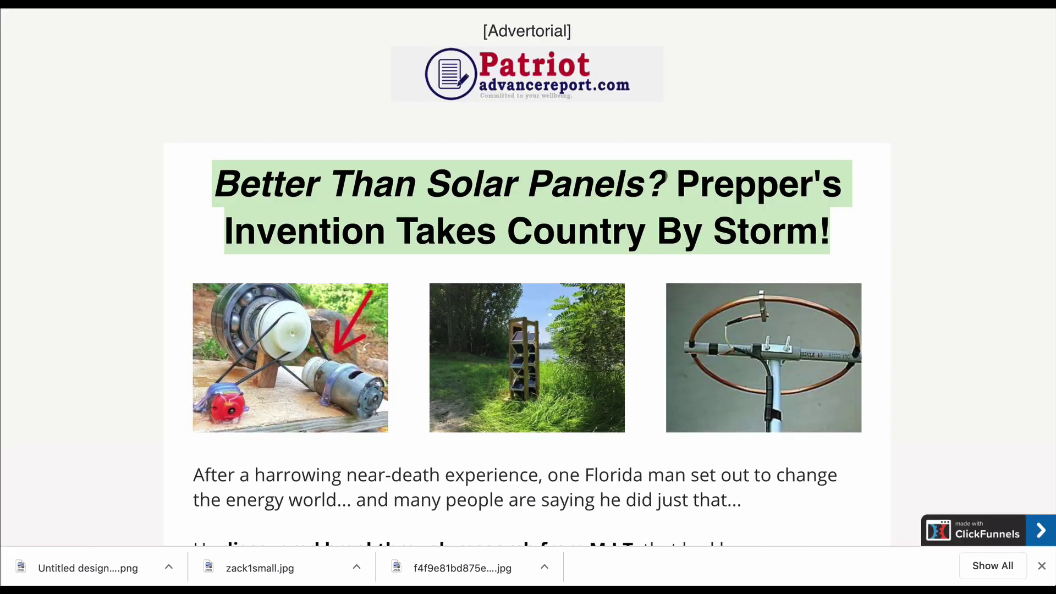
- Copy the advertorial's "After a harrowing near-death experience…" body text over the intro text block
scroll(517, 410, down, 8)
drag(820, 421, 192, 62)
key(ctrl+c)
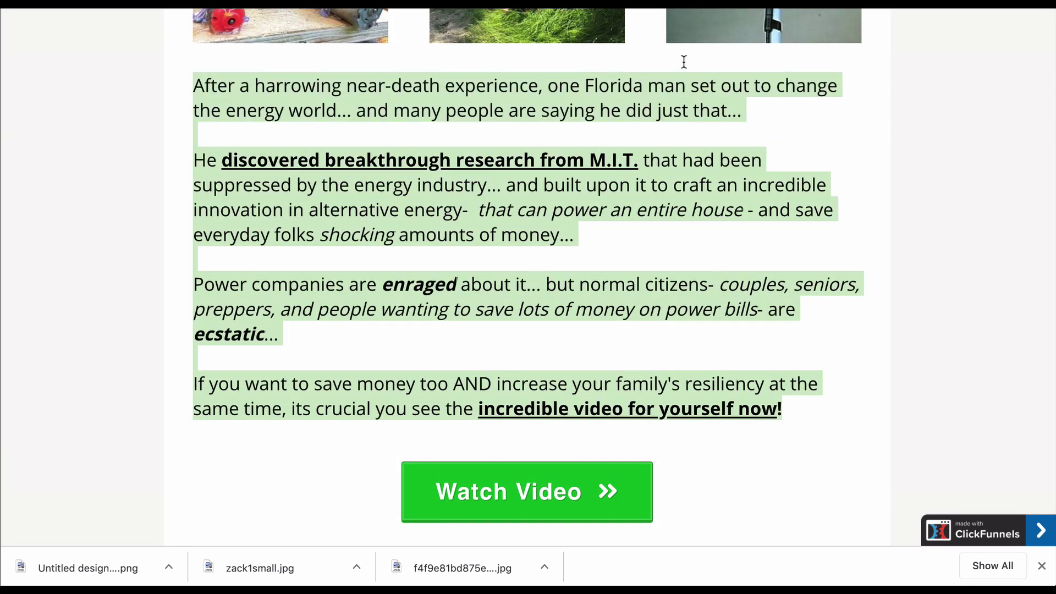
key(ctrl+Tab)
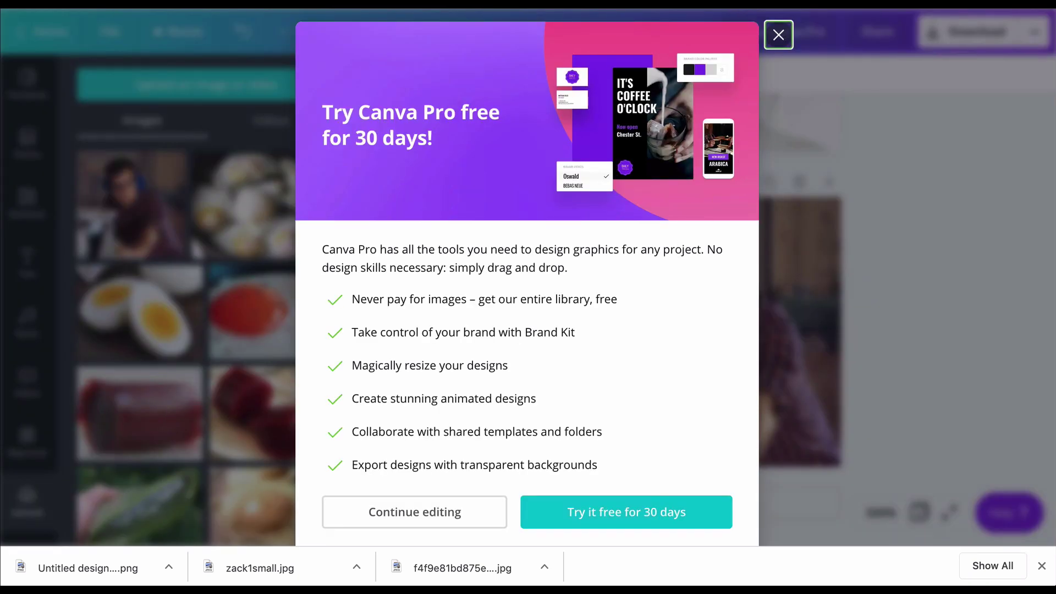
key(ctrl+Tab)
click(649, 410)
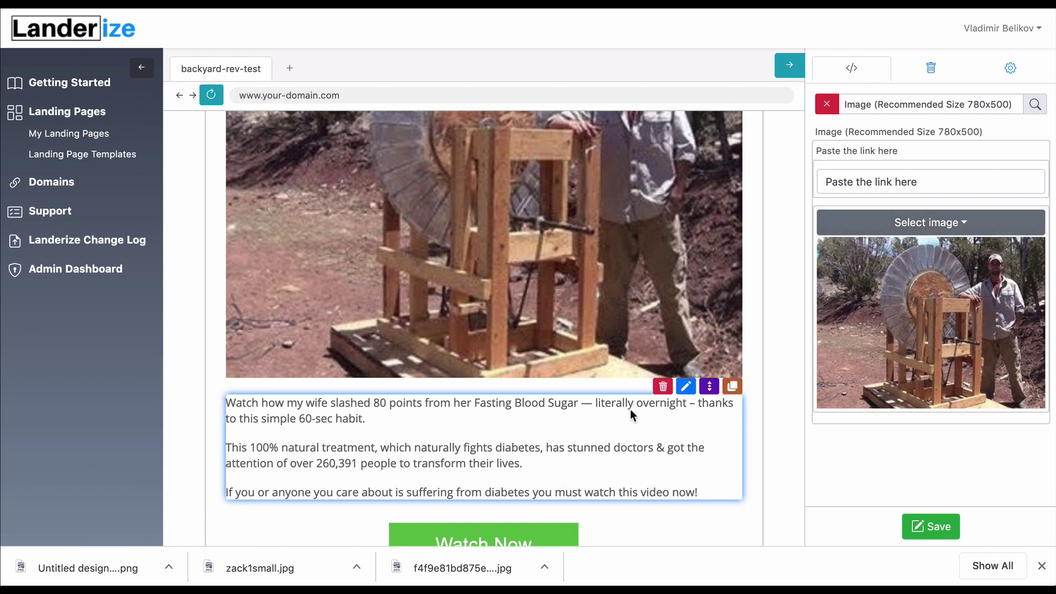
click(685, 388)
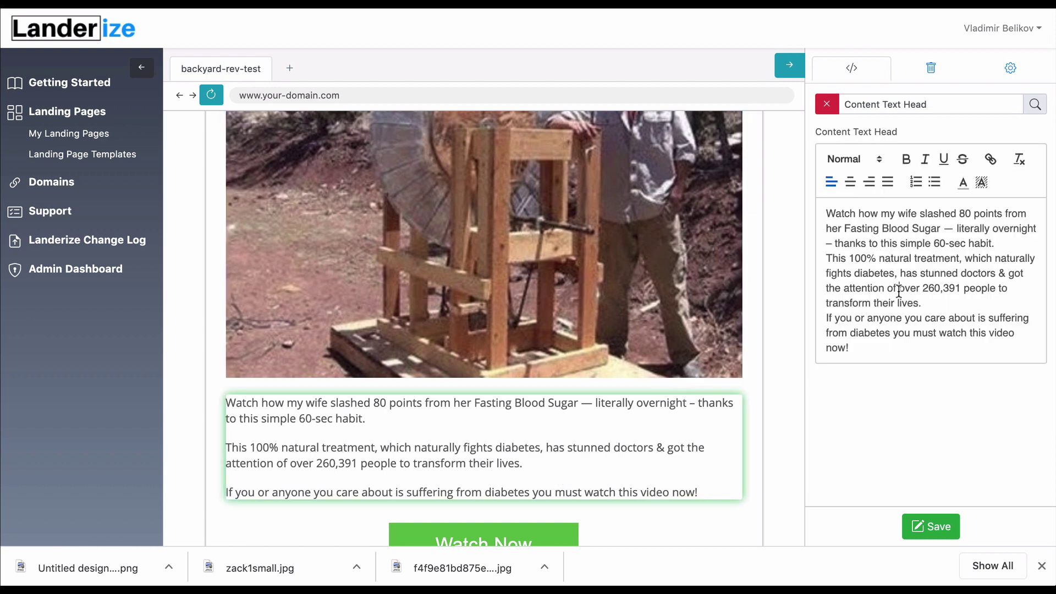
key(ctrl+a)
key(ctrl+v)
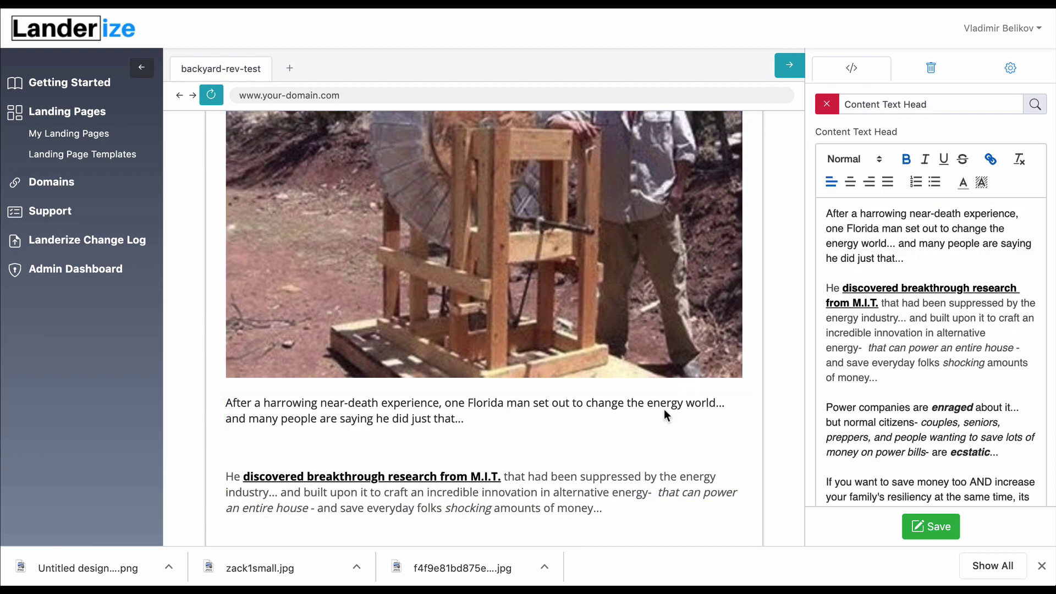
- Delete the three blank lines between the intro paragraphs and bring up the page settings
scroll(797, 319, down, 1)
click(828, 274)
key(BackSpace)
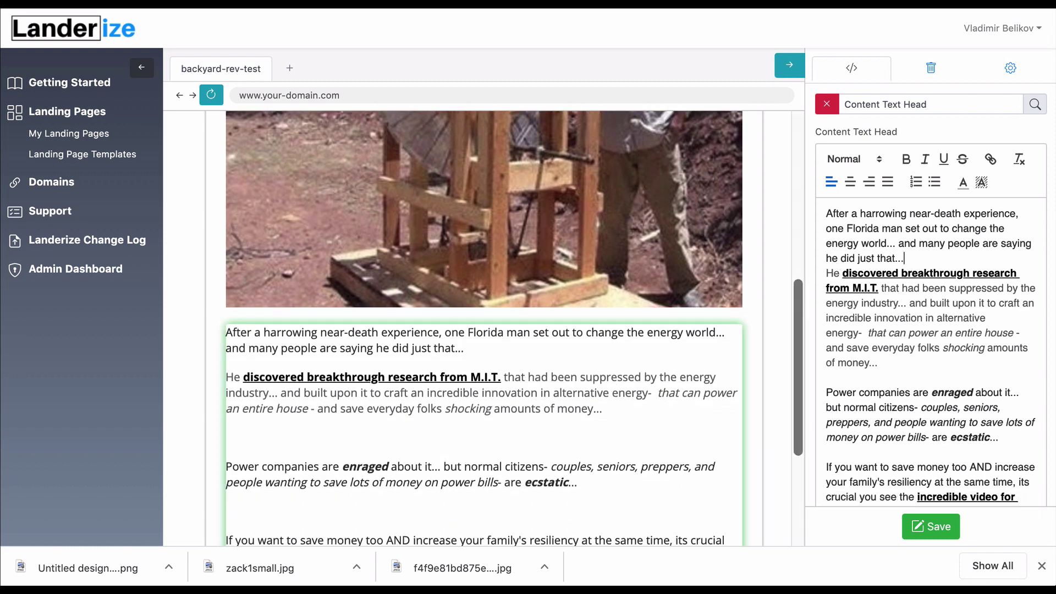
click(861, 377)
key(BackSpace)
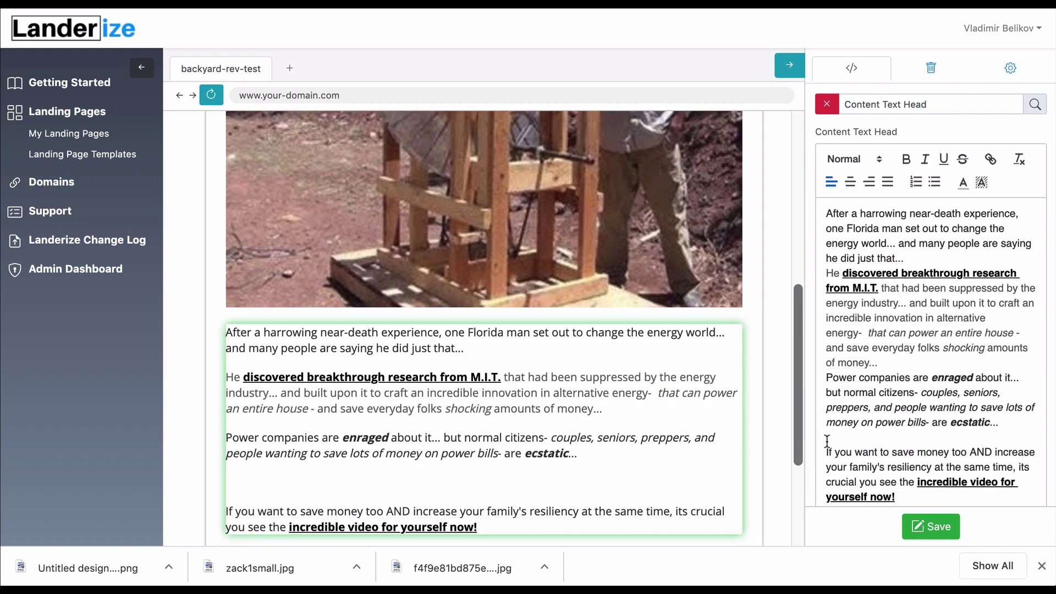
click(827, 442)
key(BackSpace)
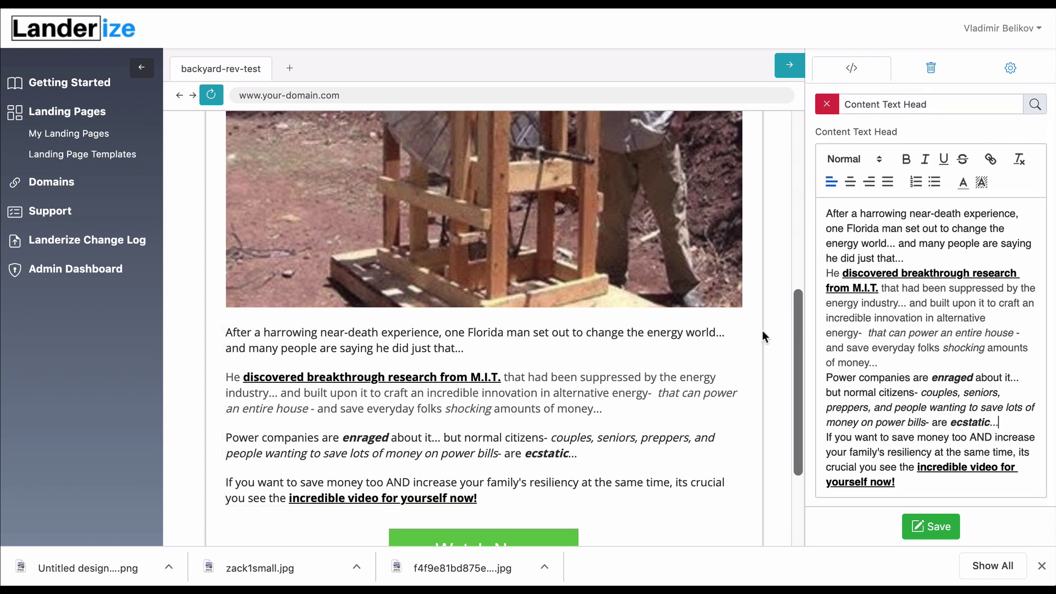
scroll(748, 332, down, 3)
scroll(748, 331, up, 10)
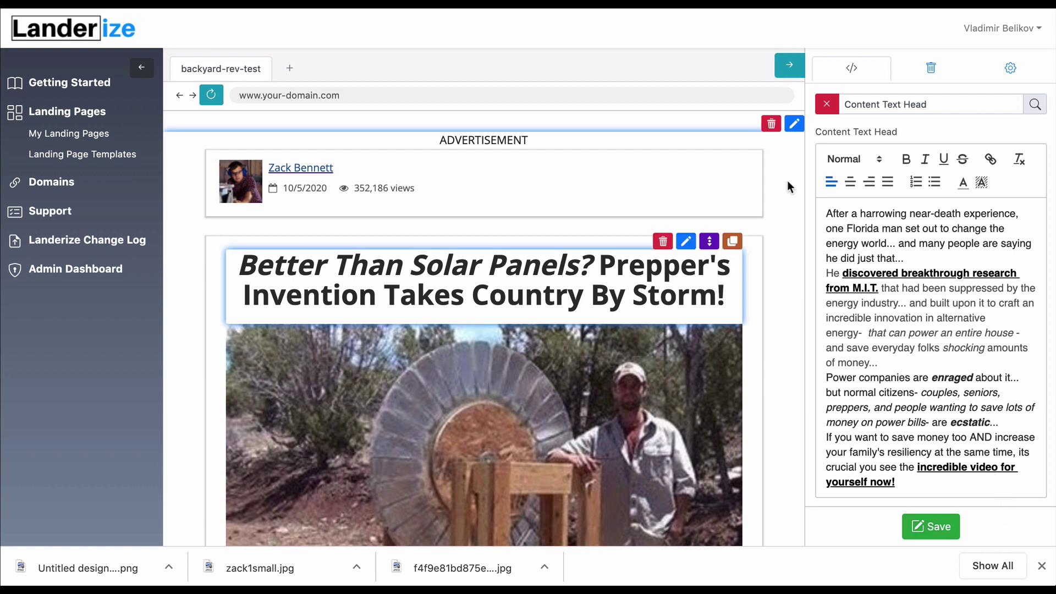
click(1014, 69)
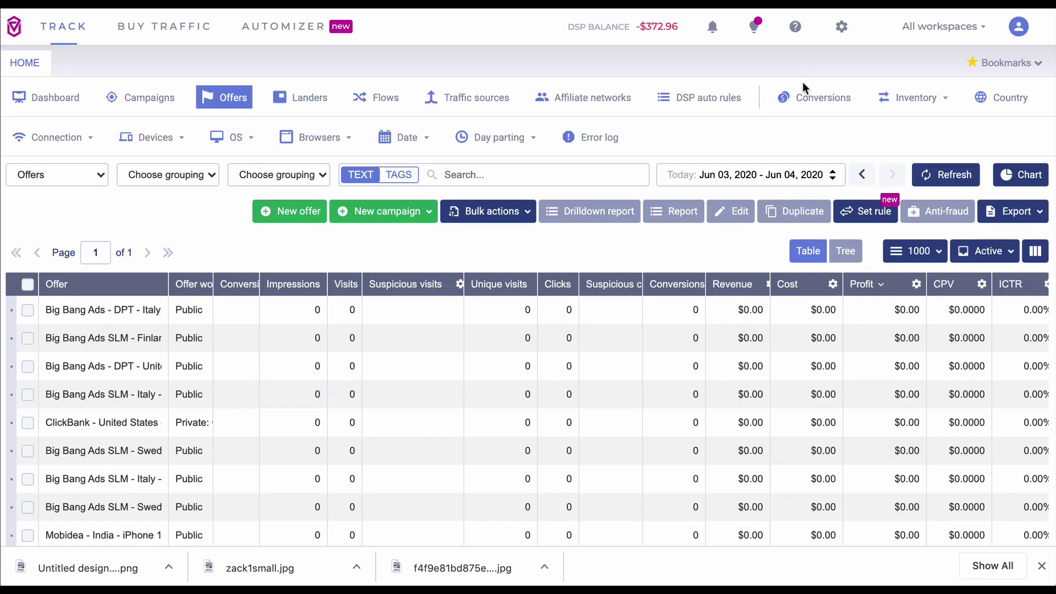
- Choose track.greenlanez.com as Voluum's tracking domain and copy its click URL
click(842, 36)
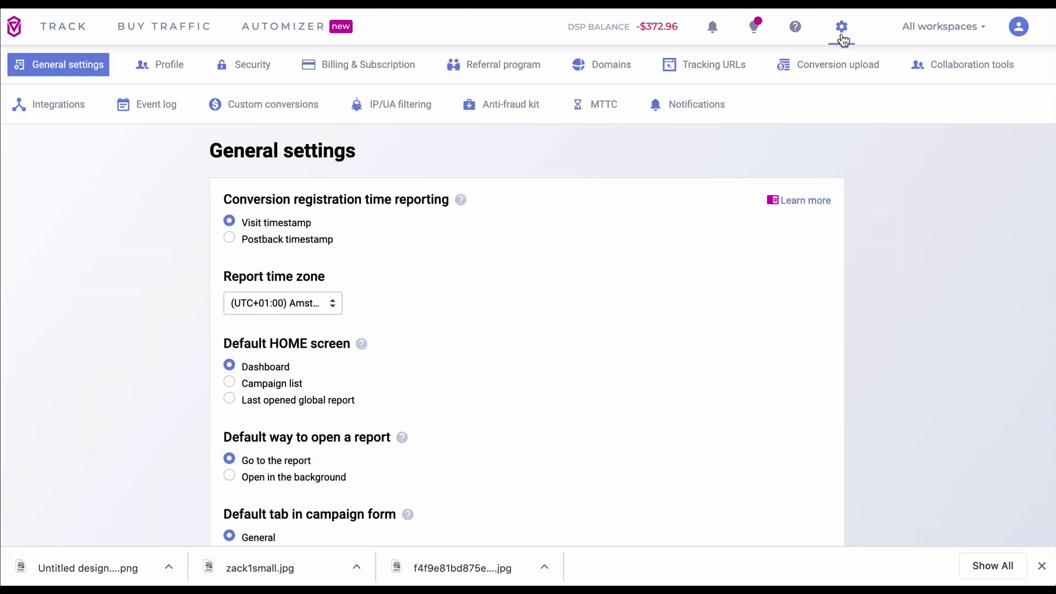
click(666, 80)
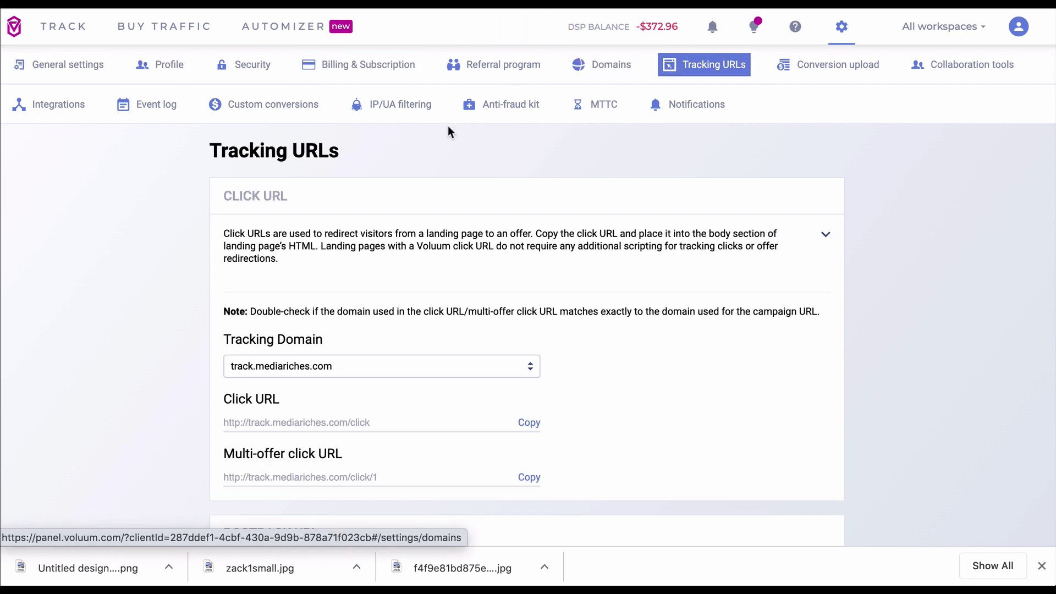
click(341, 367)
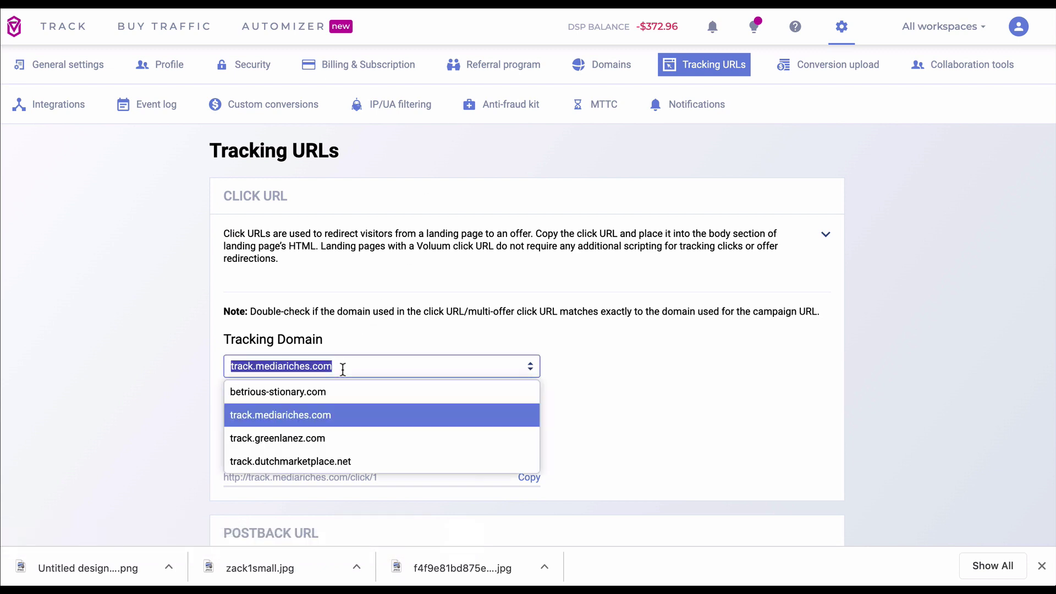
click(279, 439)
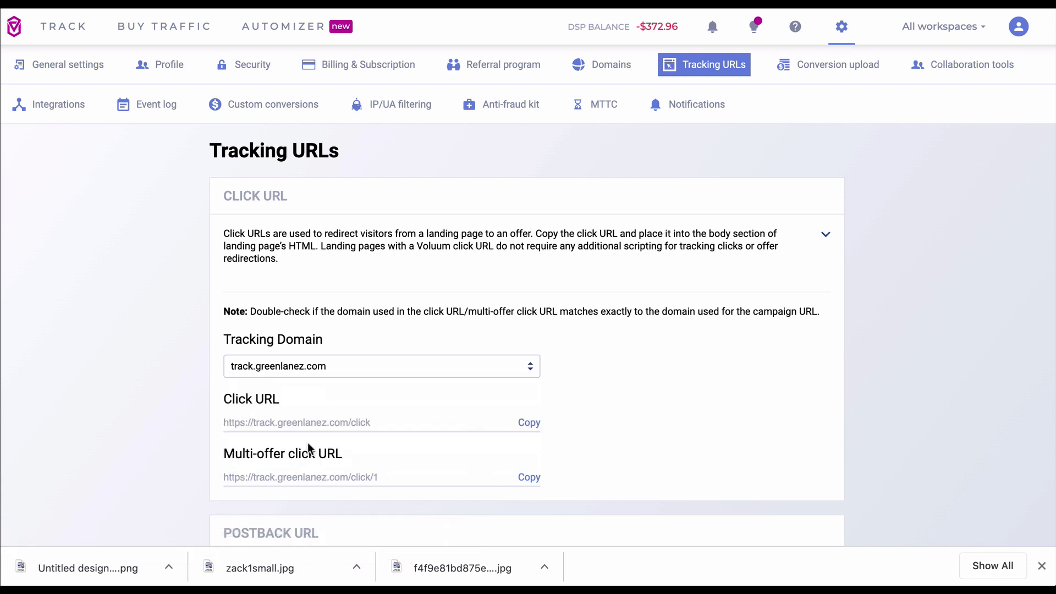
click(529, 424)
key(ctrl+Tab)
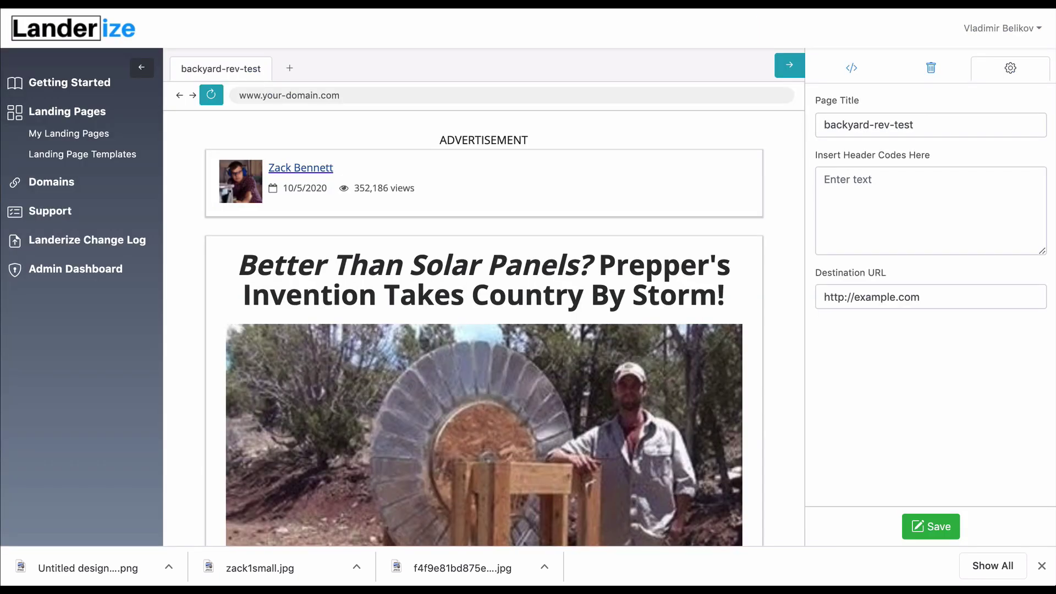
triple_click(867, 297)
key(ctrl+v)
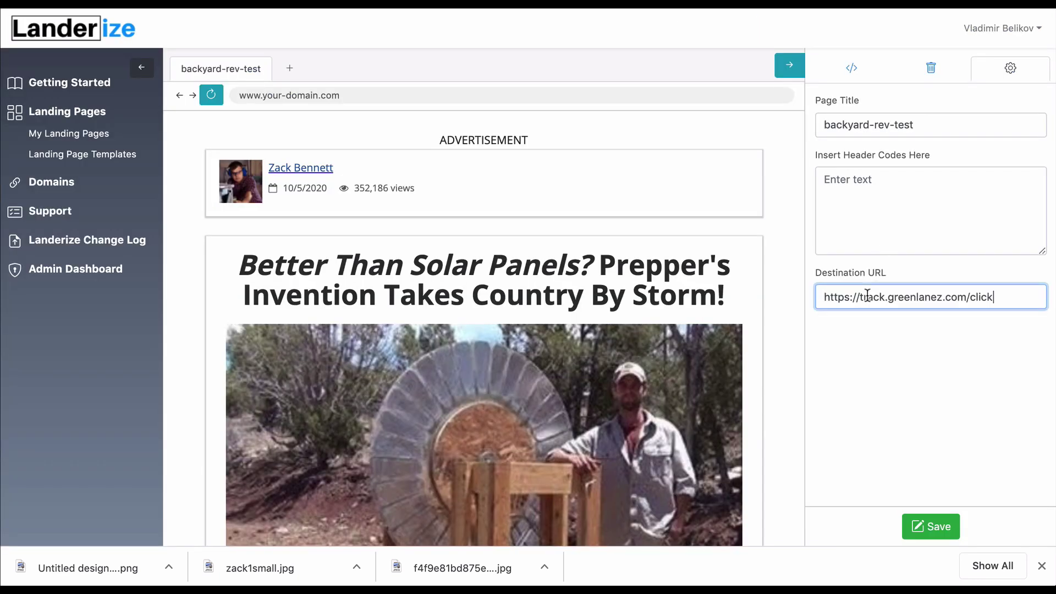
click(918, 526)
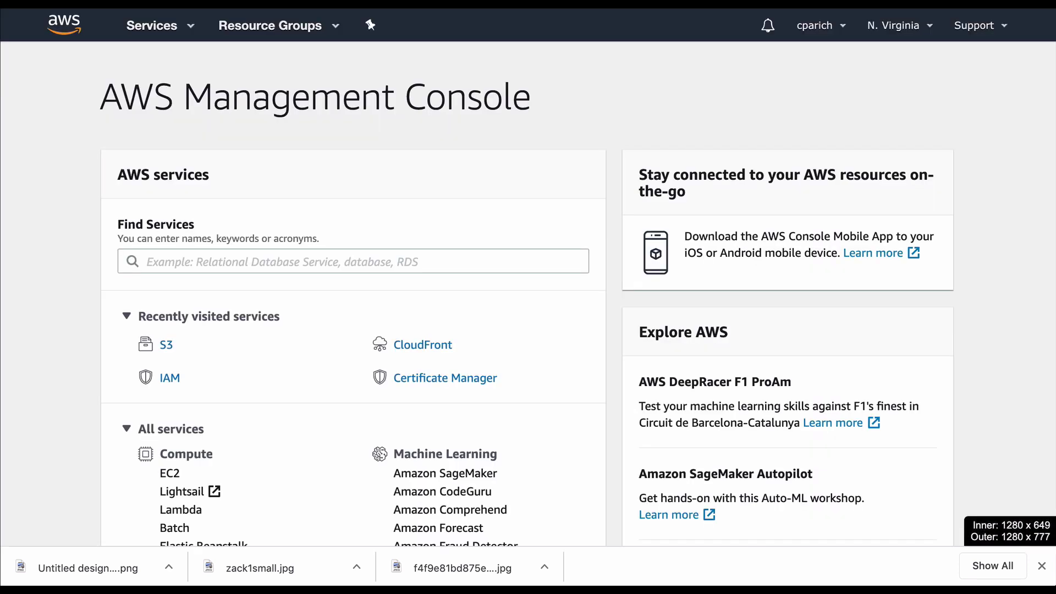
- Open the richtea-clicks-com bucket in S3 and browse its folder list
click(168, 348)
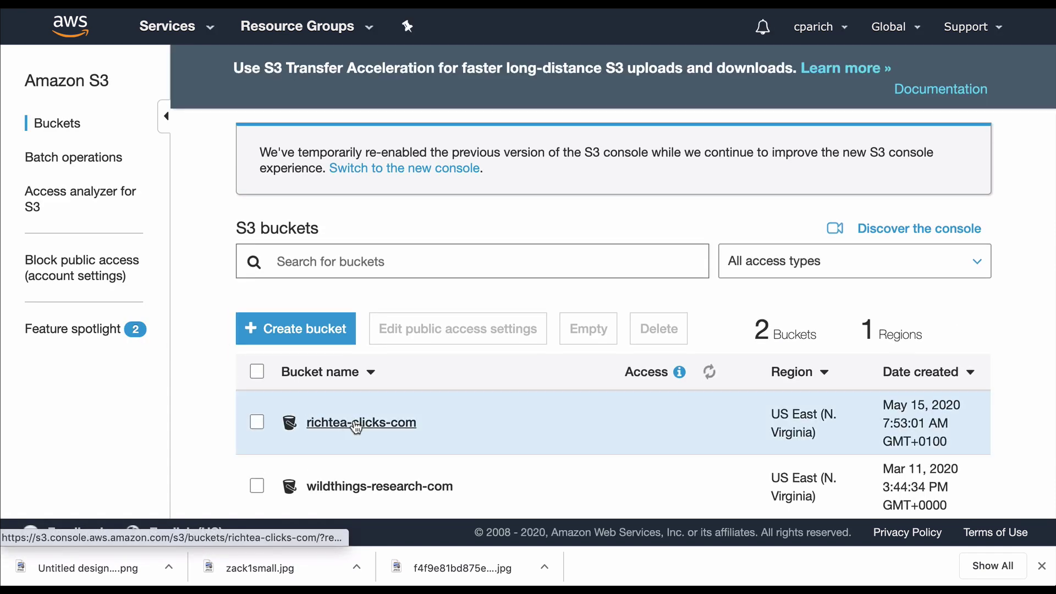
click(367, 427)
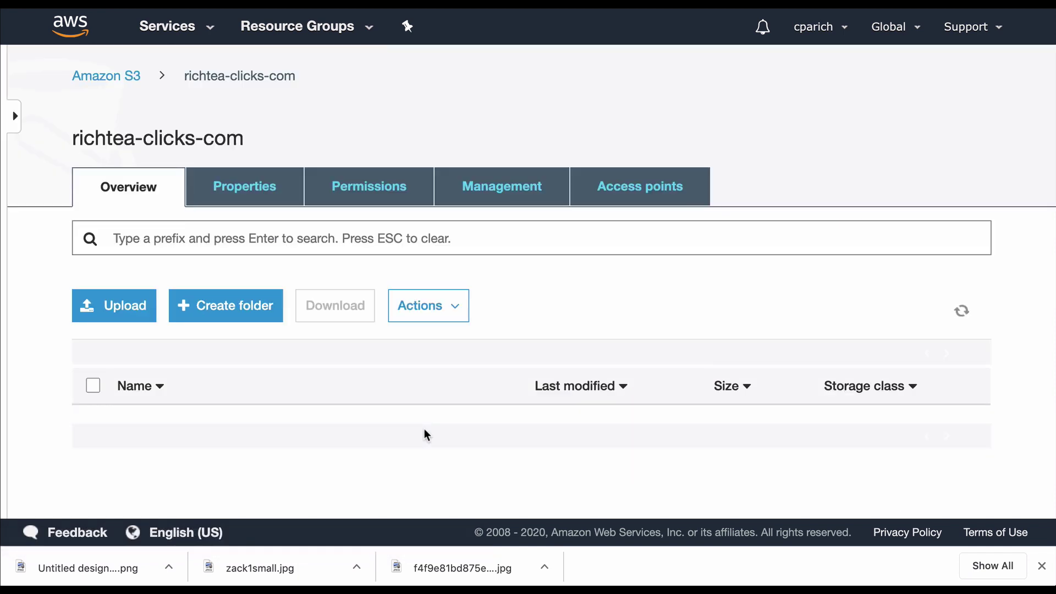
scroll(425, 432, down, 3)
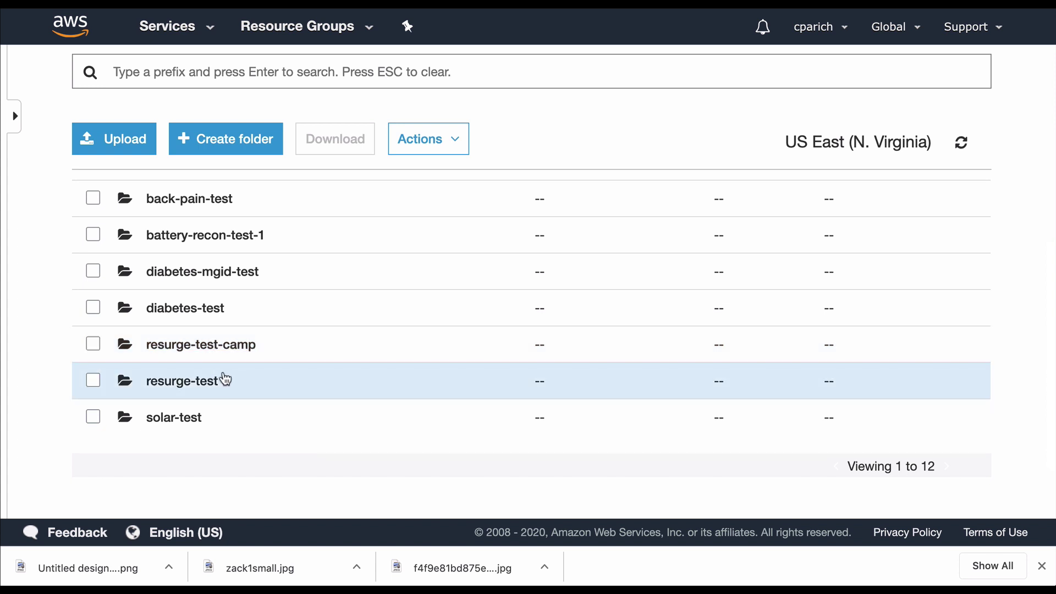
scroll(226, 329, up, 3)
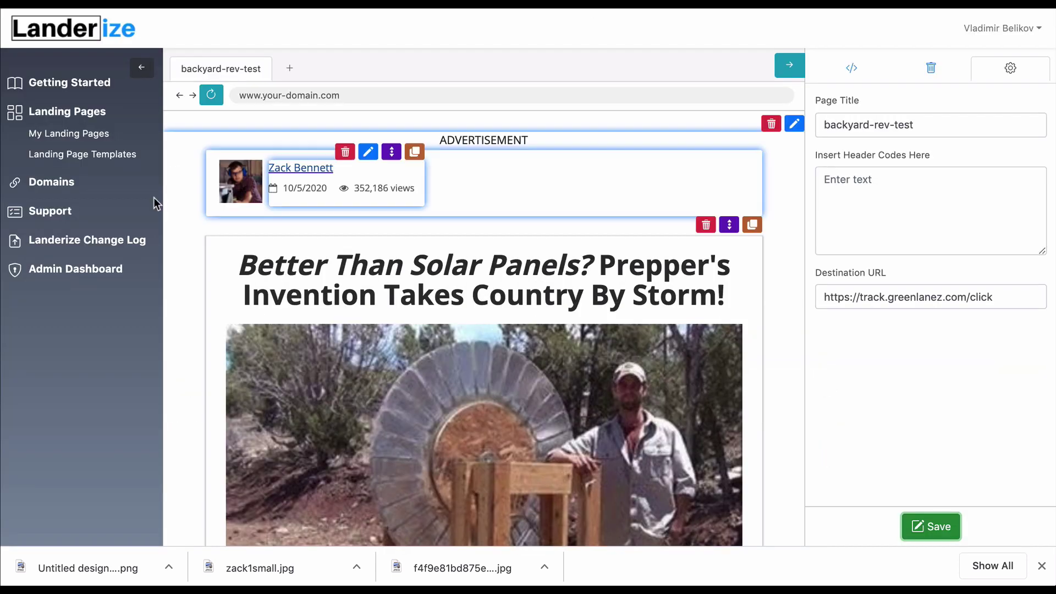
- Go to the My Landing Pages dashboard listing all 15 landing pages
click(77, 141)
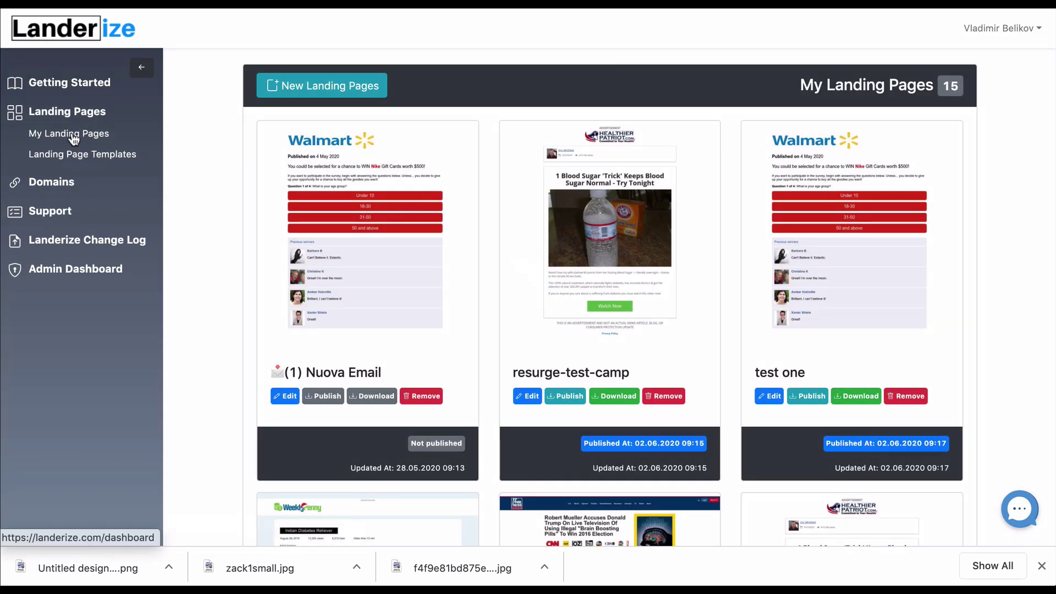
- Publish the backyard-rev-test page, choosing richtea-clicks-com in the Select Domain list
scroll(319, 289, down, 5)
scroll(319, 286, down, 8)
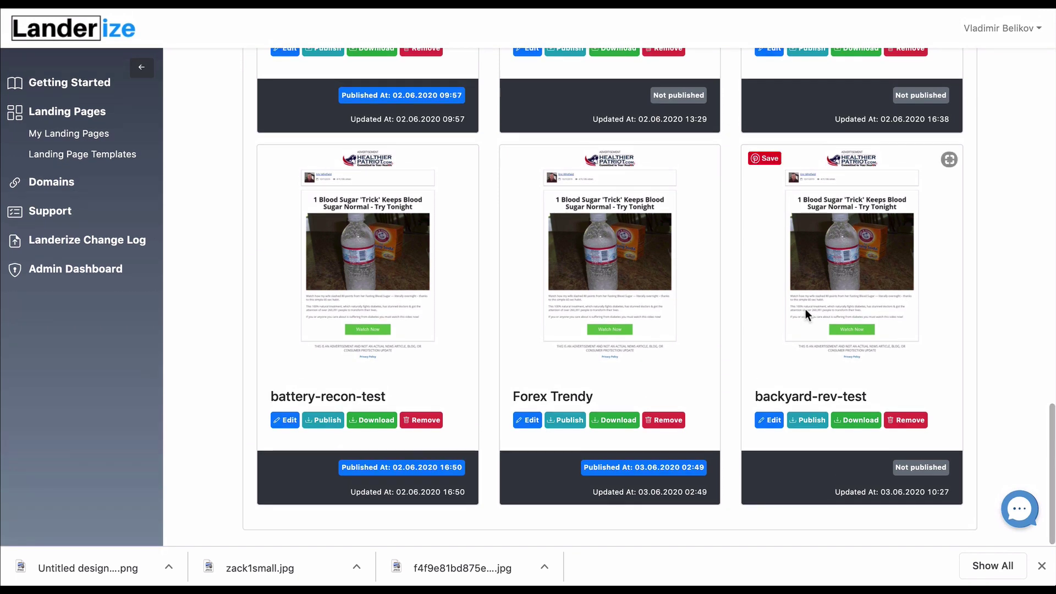
click(809, 419)
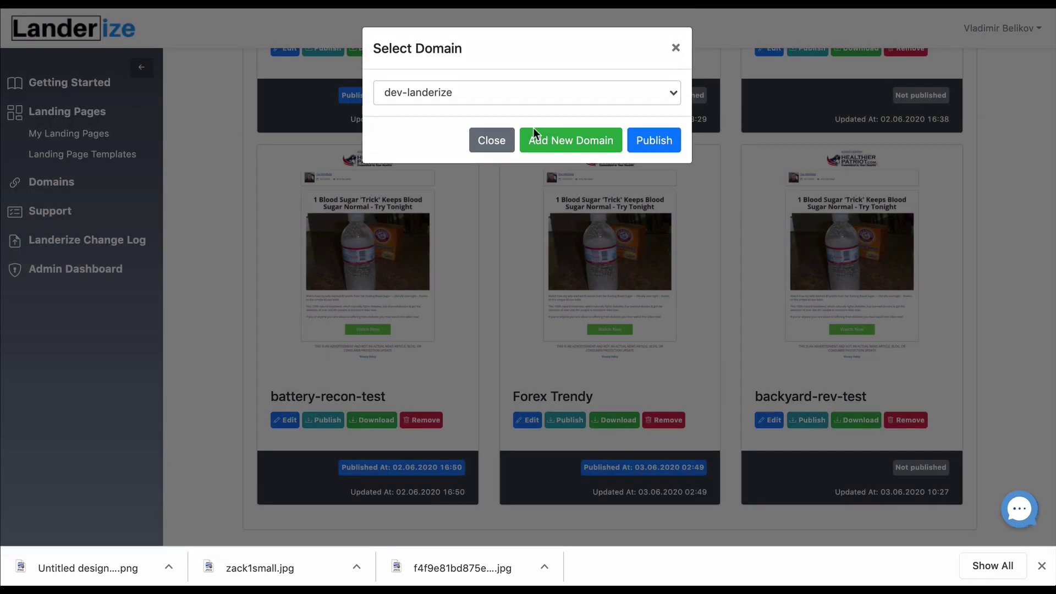
click(537, 92)
click(522, 149)
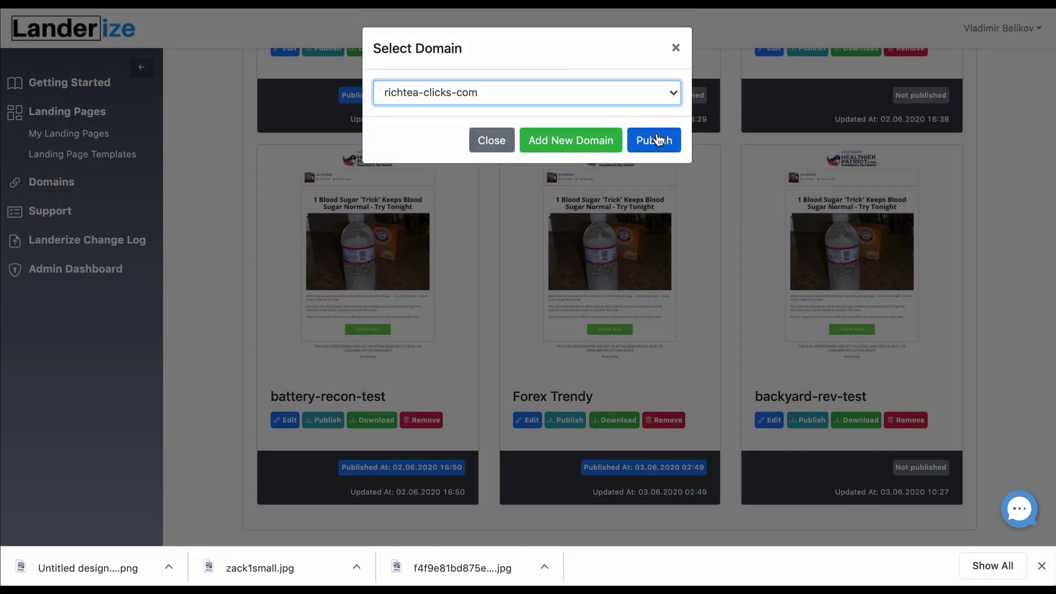
click(659, 141)
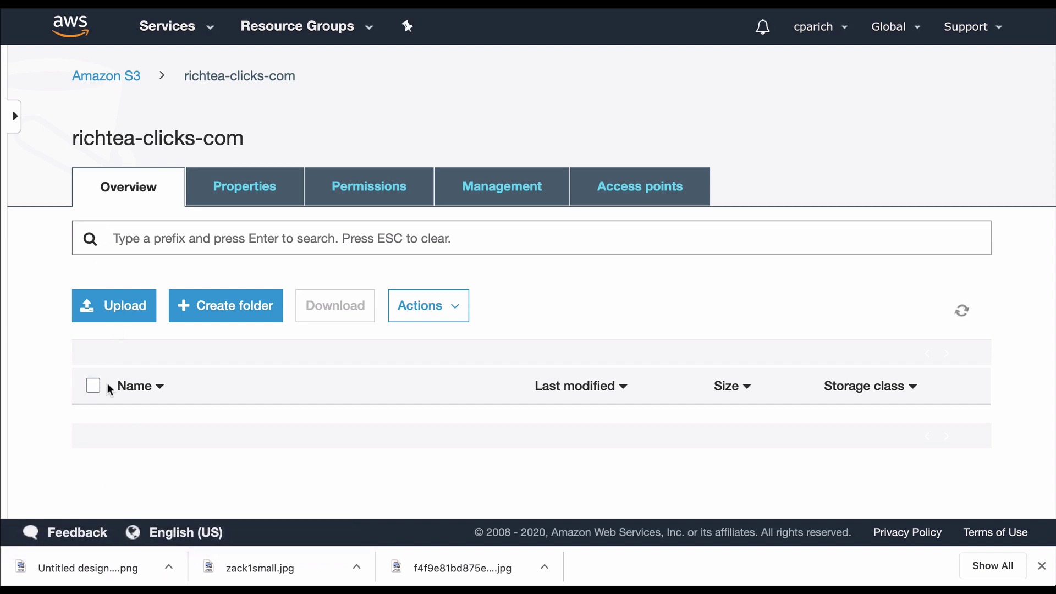
- Find and open the backyard-rev-test folder in the richtea-clicks-com bucket
scroll(106, 380, down, 5)
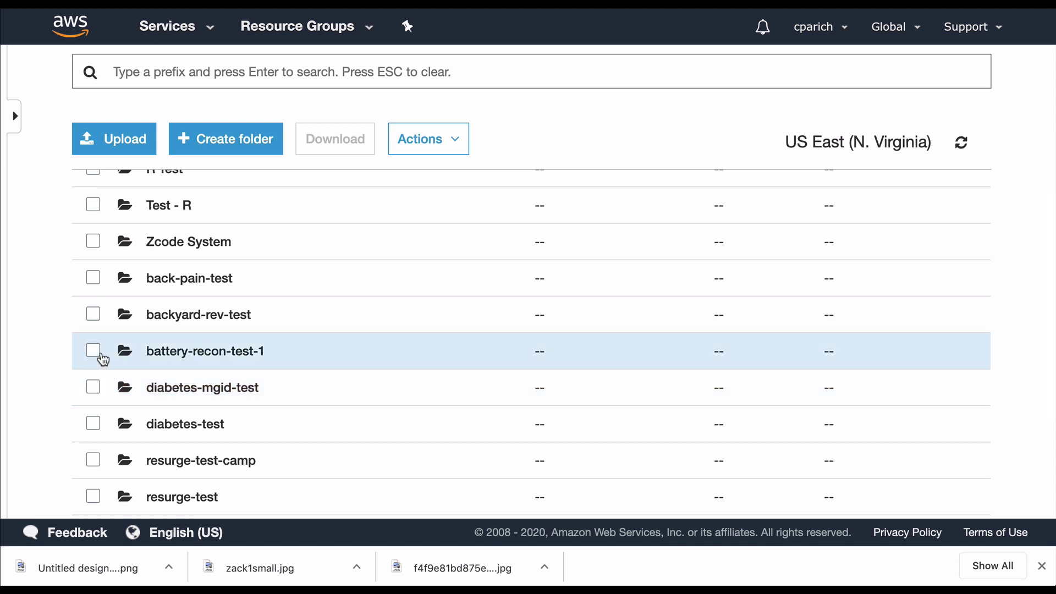
click(197, 352)
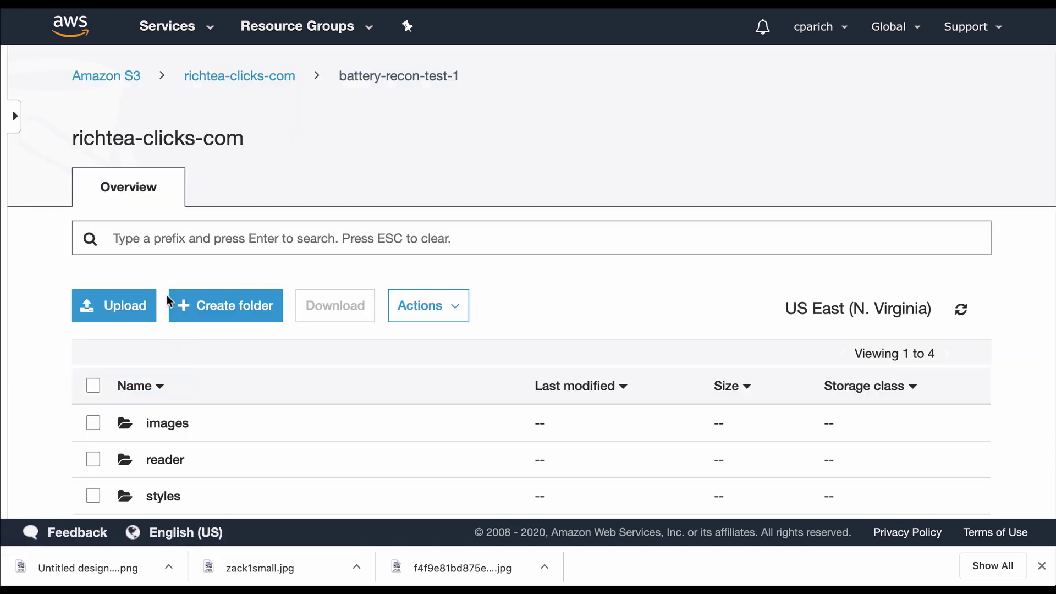
click(22, 31)
scroll(109, 271, down, 6)
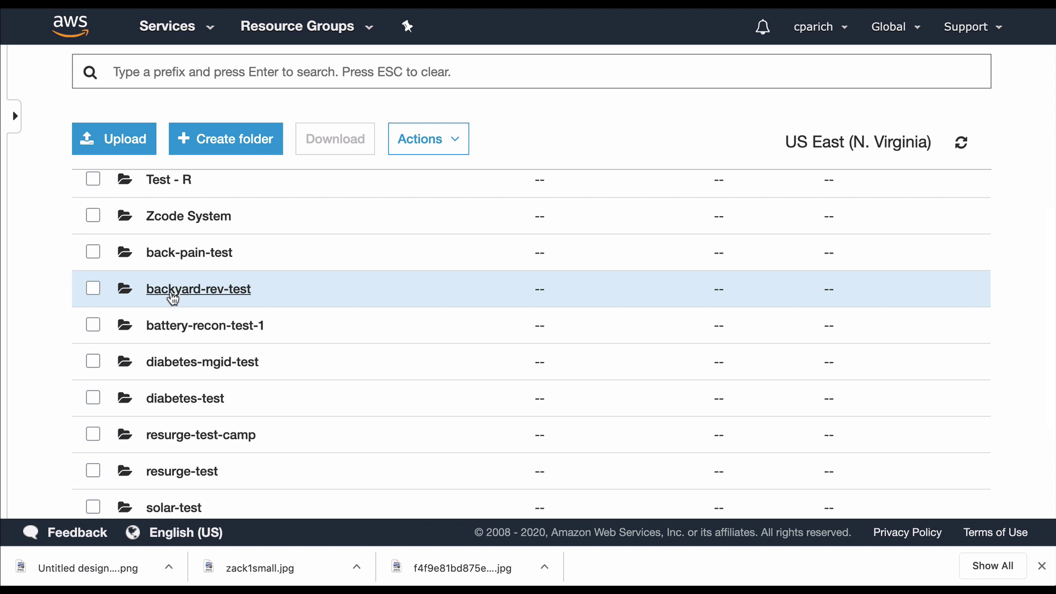
click(174, 296)
scroll(450, 382, down, 5)
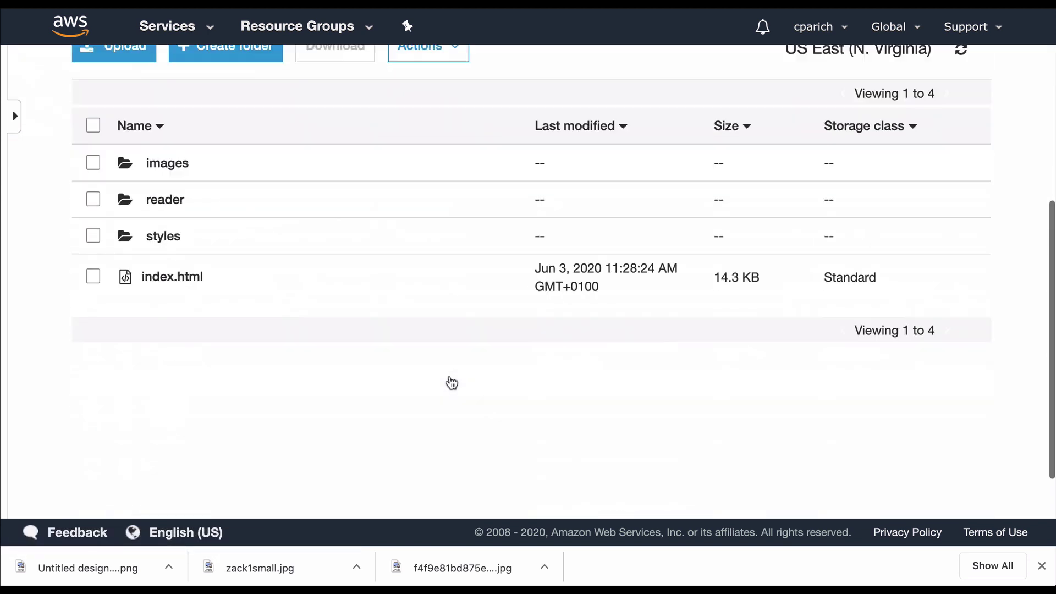
scroll(231, 278, up, 3)
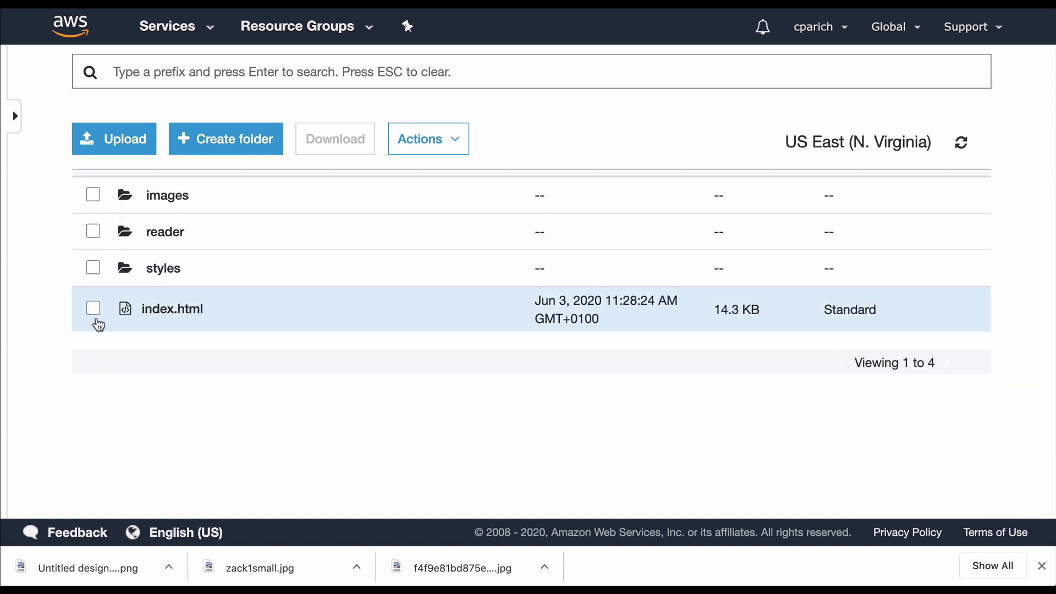
- Copy the index.html object URL and return to the Voluum tracking dashboard
click(92, 308)
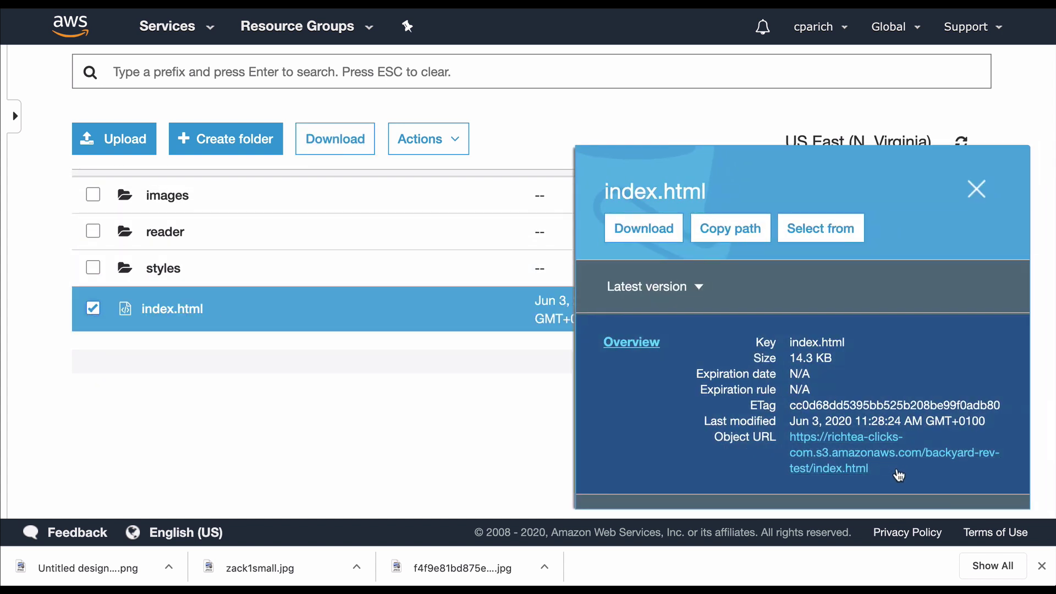
drag(898, 475, 790, 439)
click(790, 440)
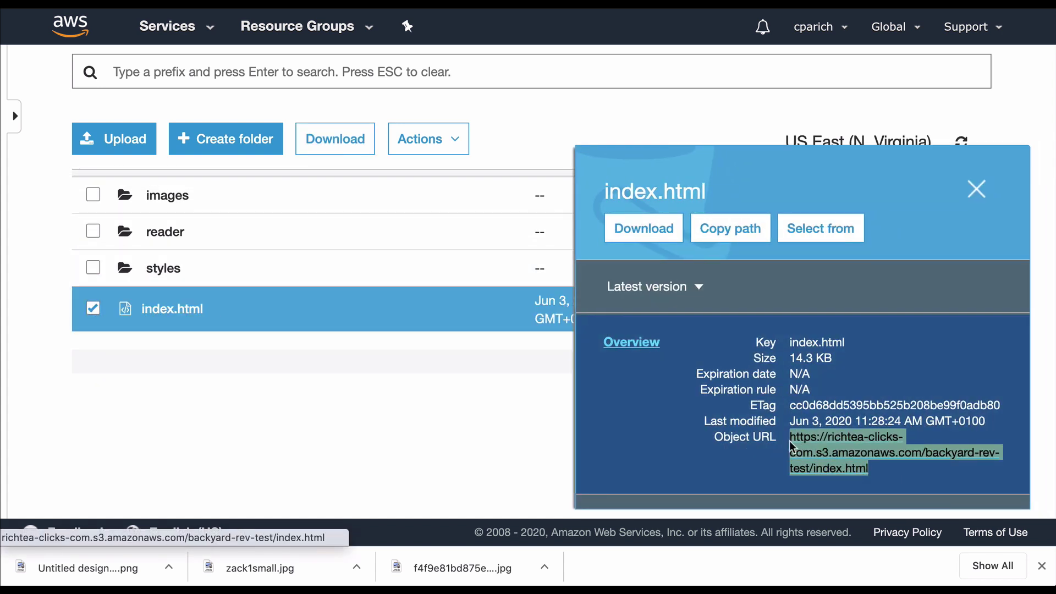
scroll(778, 456, down, 5)
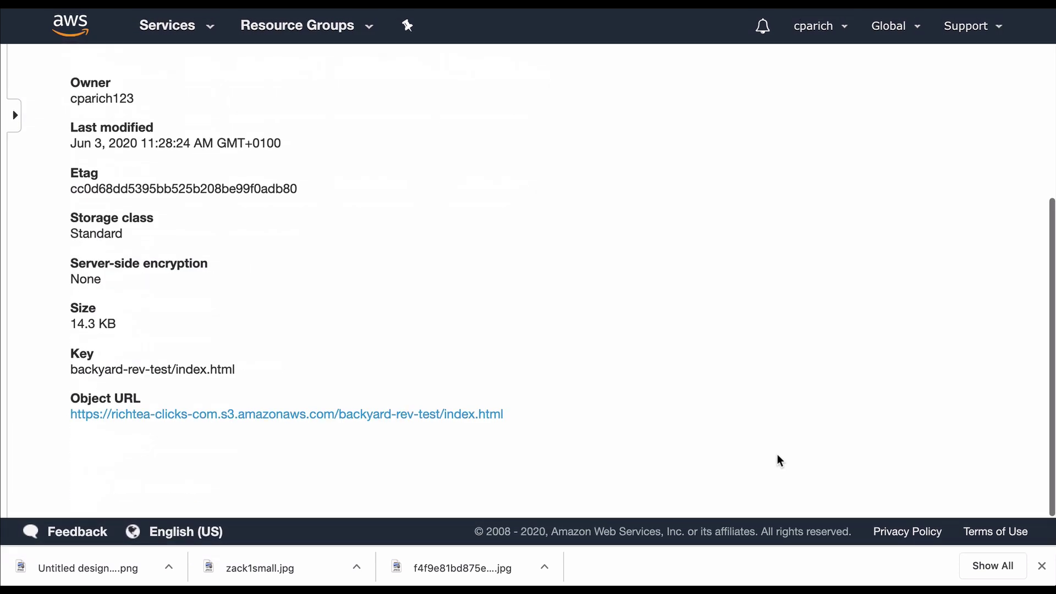
drag(567, 417, 68, 413)
key(ctrl+c)
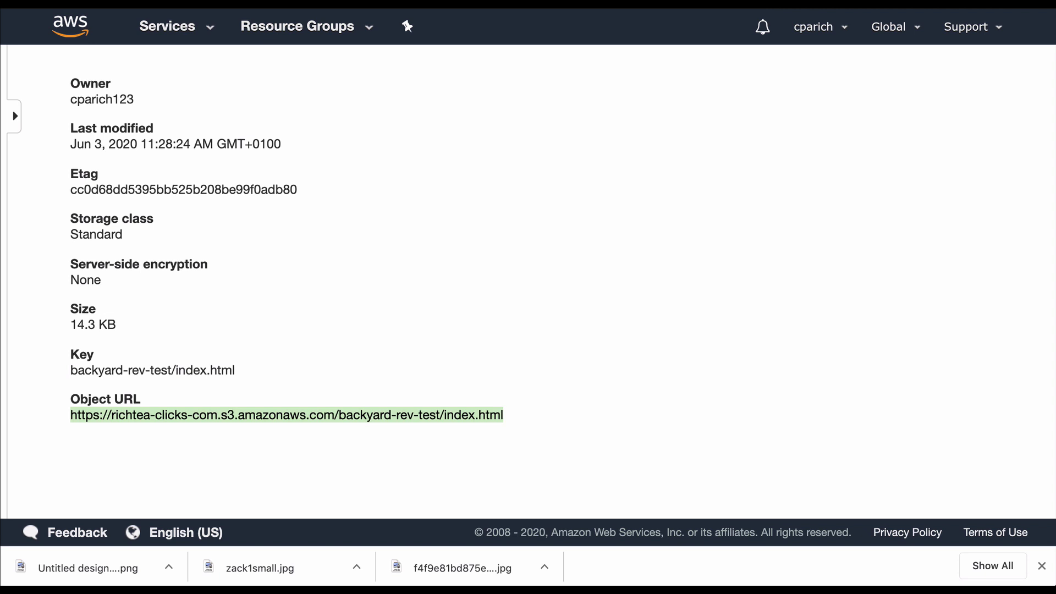
key(ctrl+Tab)
click(62, 34)
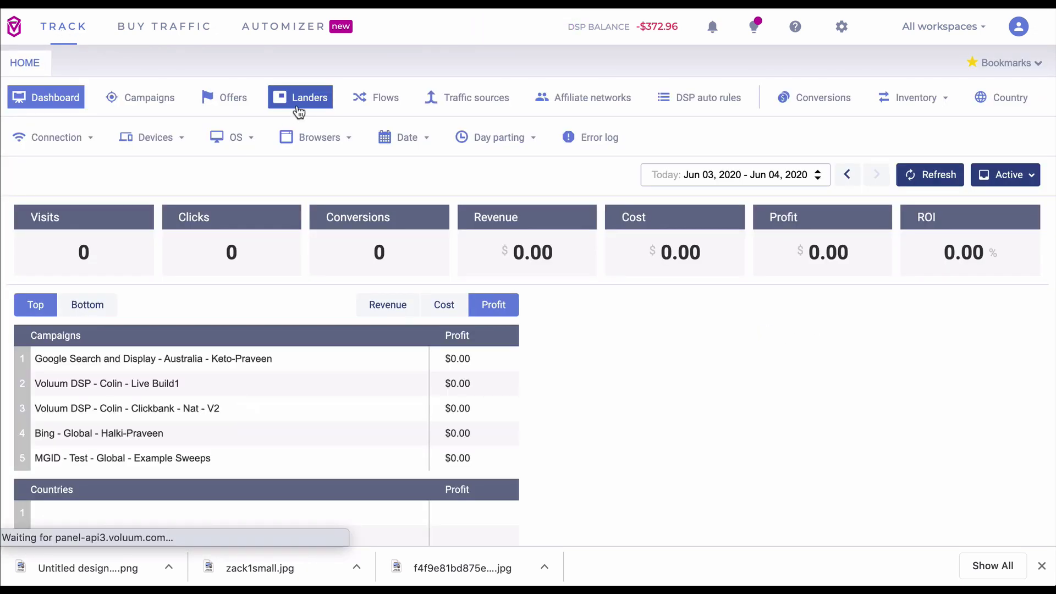
- Go to Landers and choose New lander > Lander to open the lander form
click(299, 110)
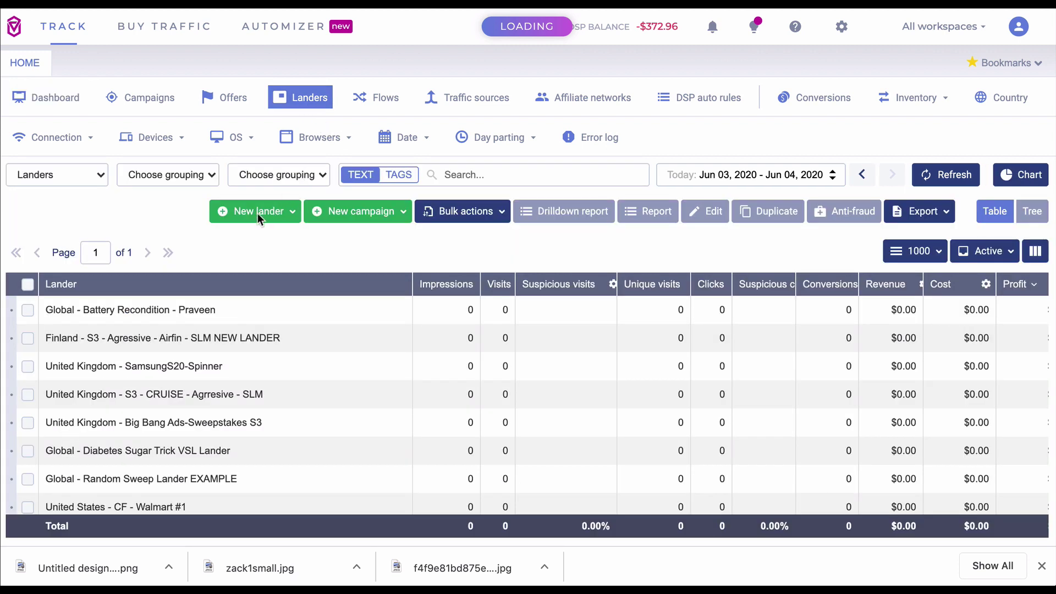
click(259, 215)
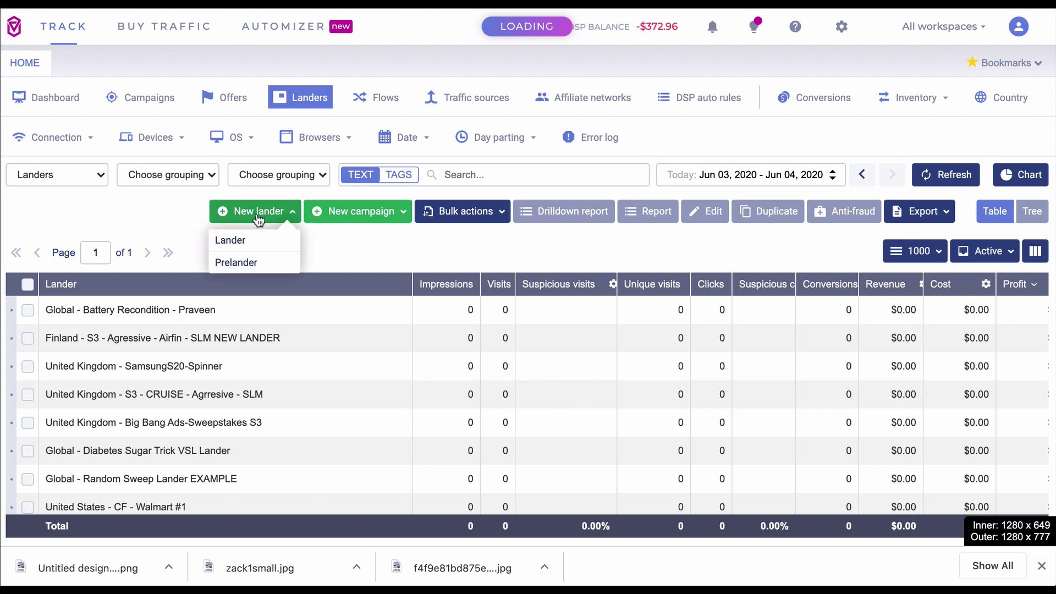
click(240, 247)
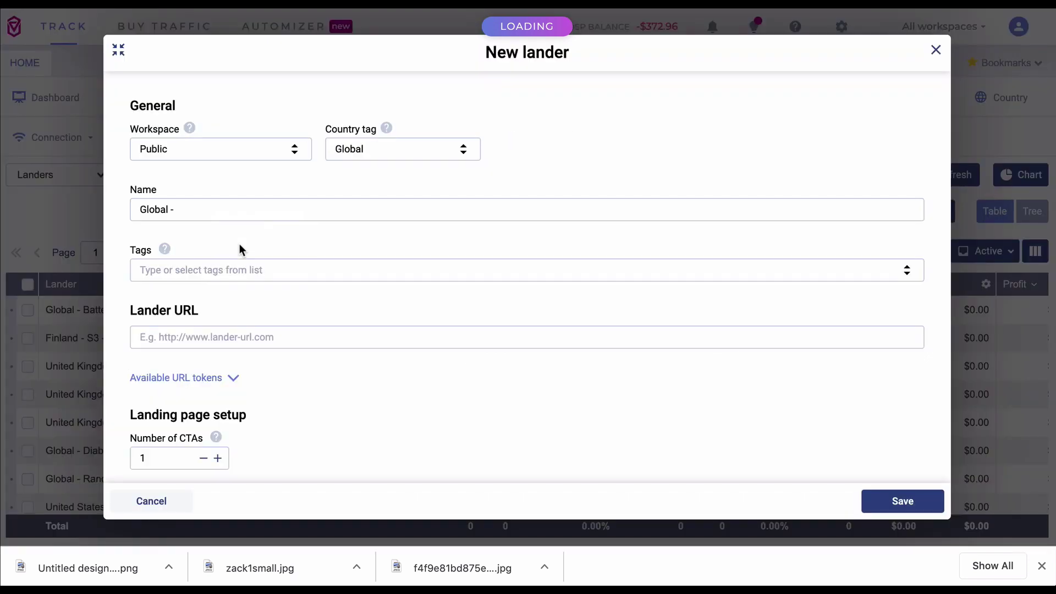
- Paste the S3 backyard-rev-test URL and name the lander 'Global - Backyard Rev Test'
click(194, 333)
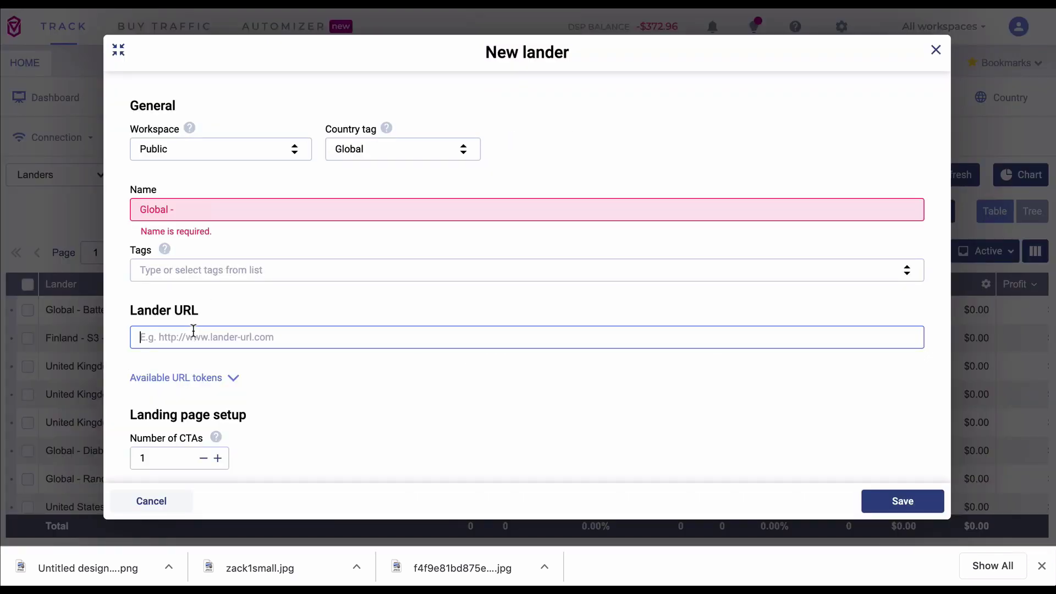
key(ctrl+v)
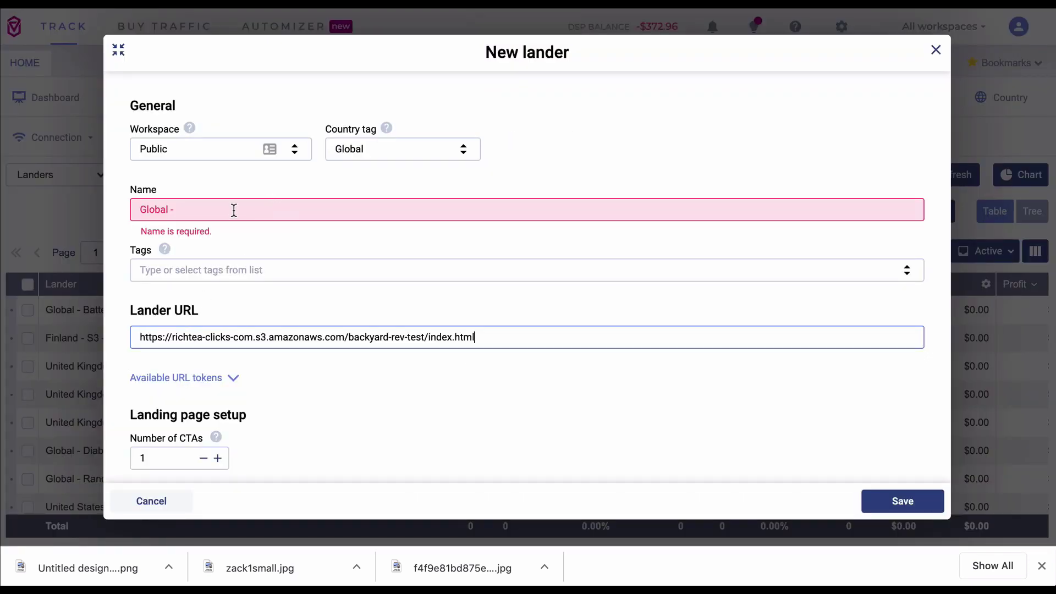
click(234, 210)
text(Back)
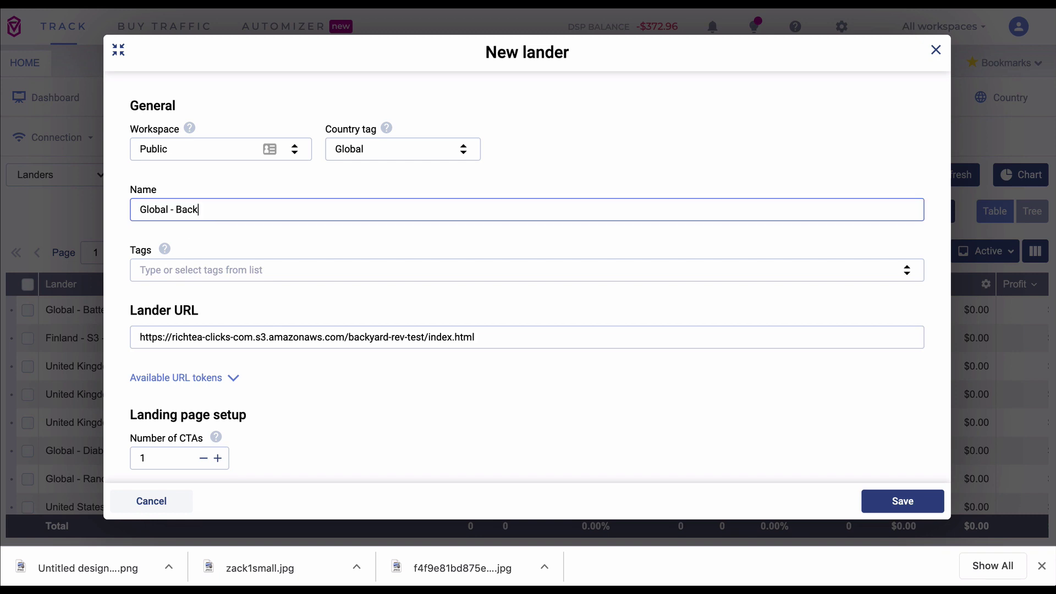
text(yard Rev e)
key(BackSpace)
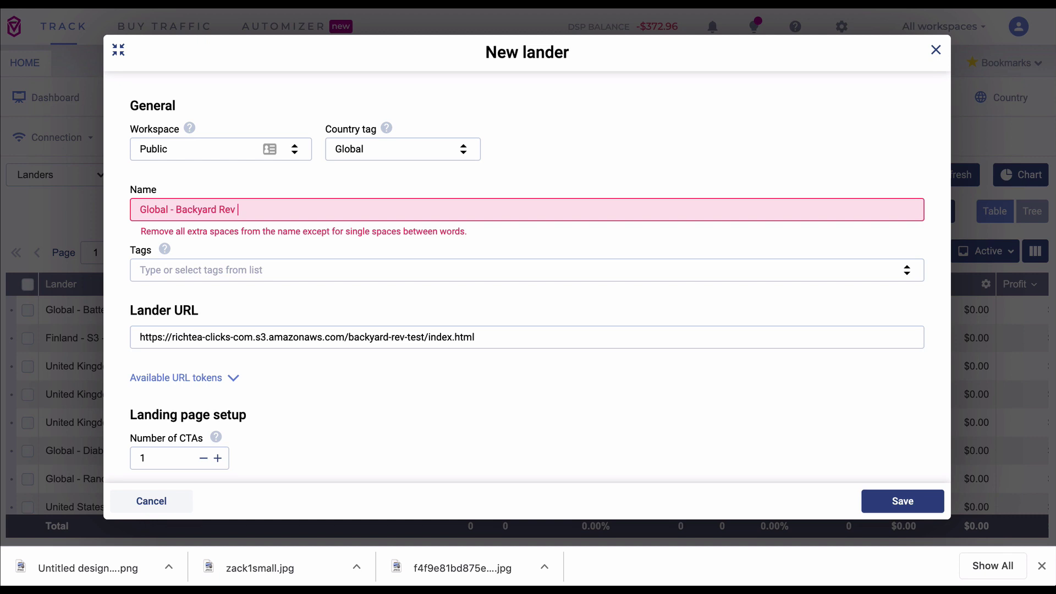
text(Test)
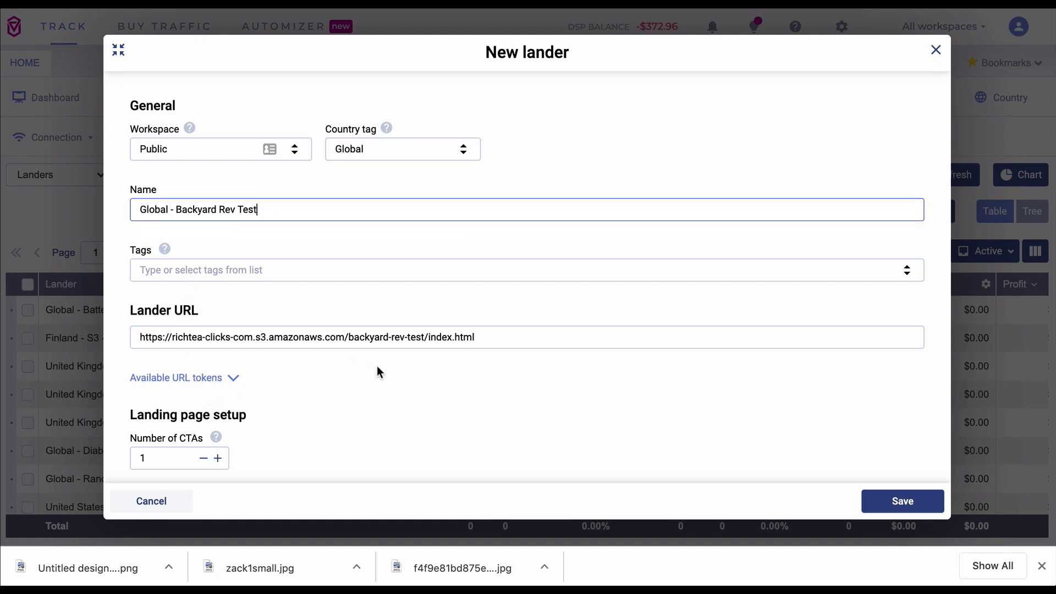
- Set the lander's tracking domain to track.greenlanez.com and save it
scroll(377, 366, down, 3)
scroll(377, 366, up, 3)
scroll(377, 366, down, 2)
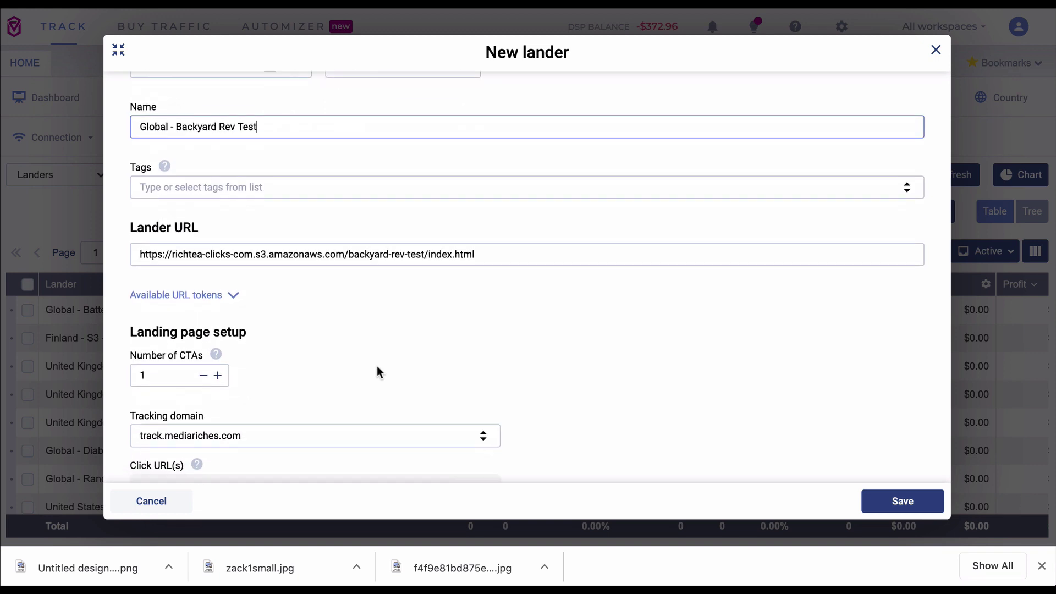
scroll(378, 366, down, 2)
click(372, 344)
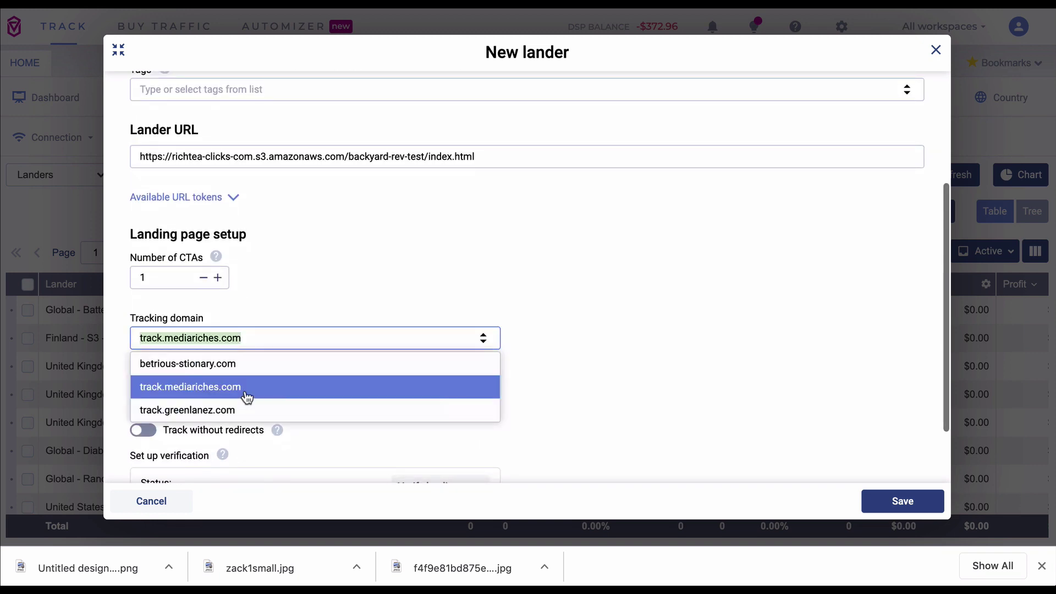
click(237, 411)
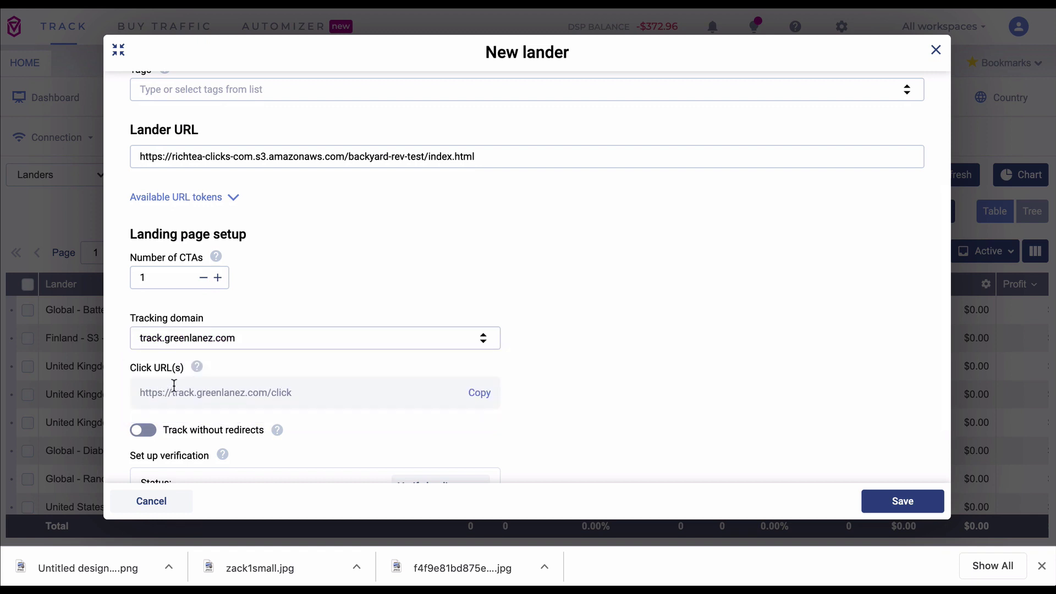
scroll(667, 388, down, 1)
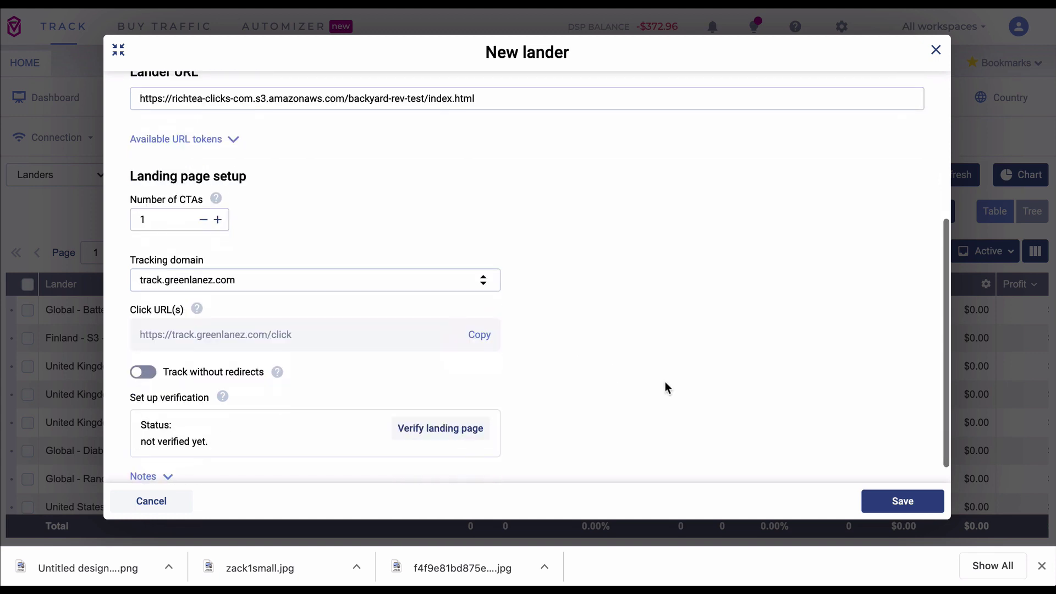
click(881, 500)
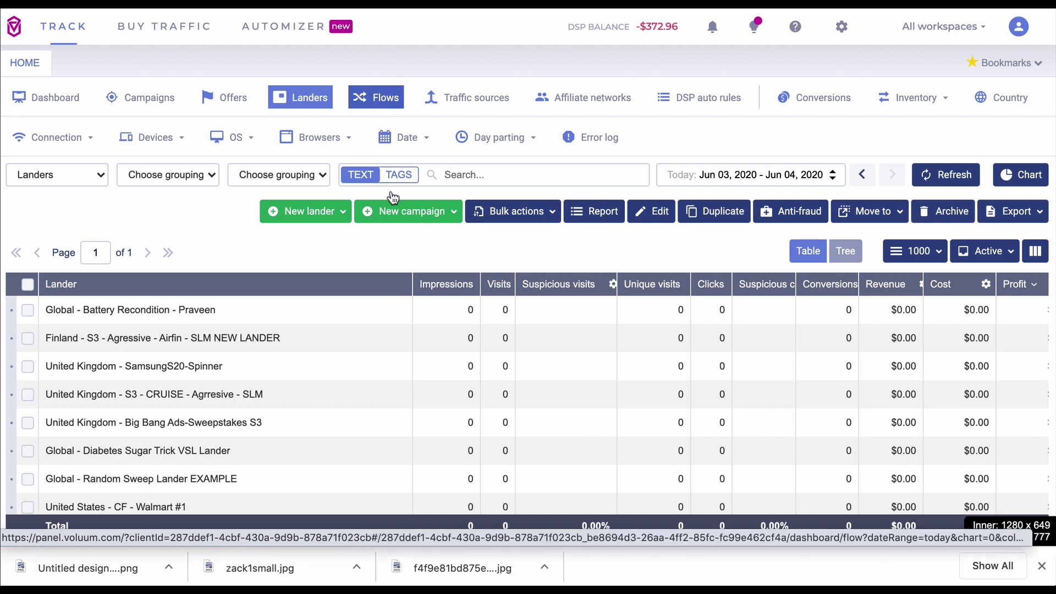
- Start a TRK Advanced campaign in the Initial workspace with Outbrain - TEST traffic source
click(411, 223)
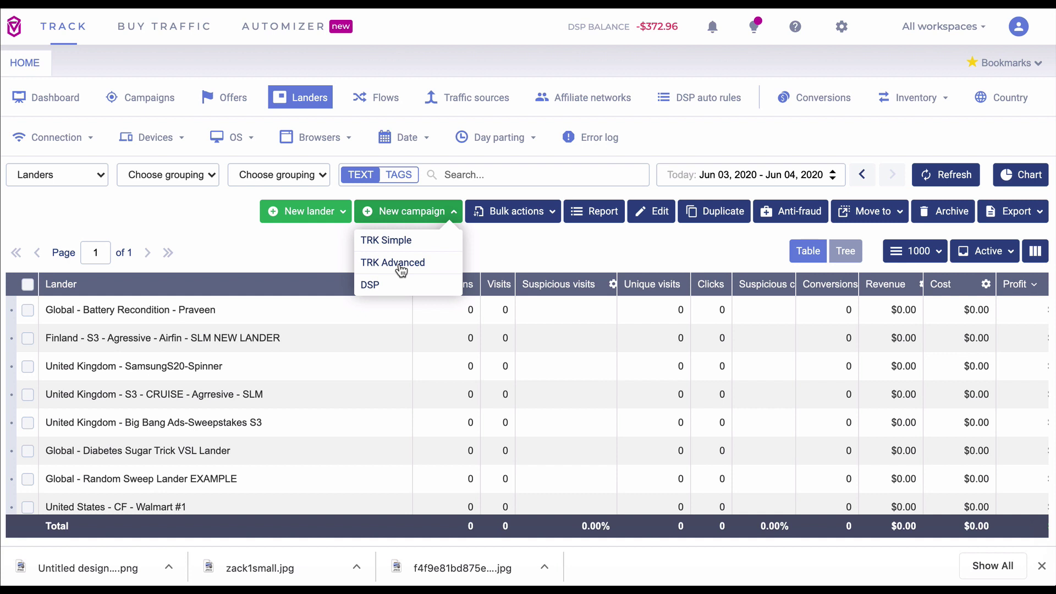
click(402, 269)
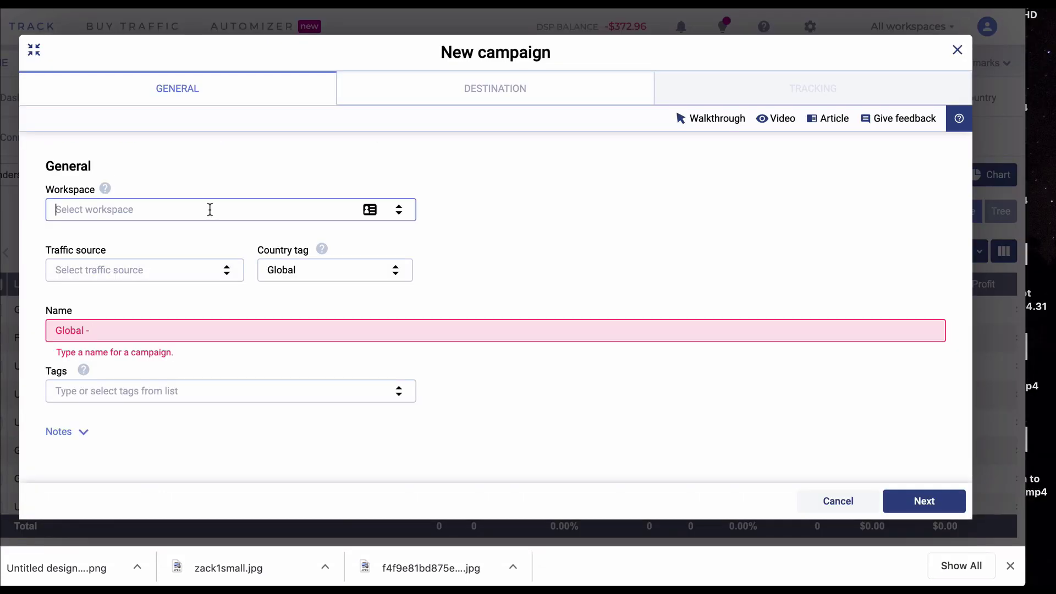
click(210, 209)
click(135, 263)
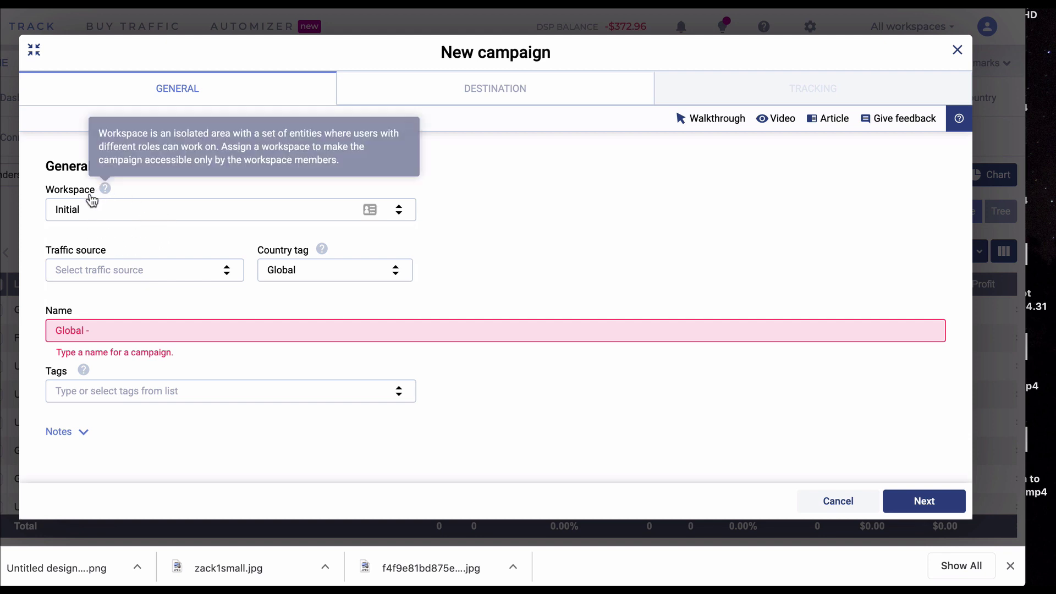
click(145, 270)
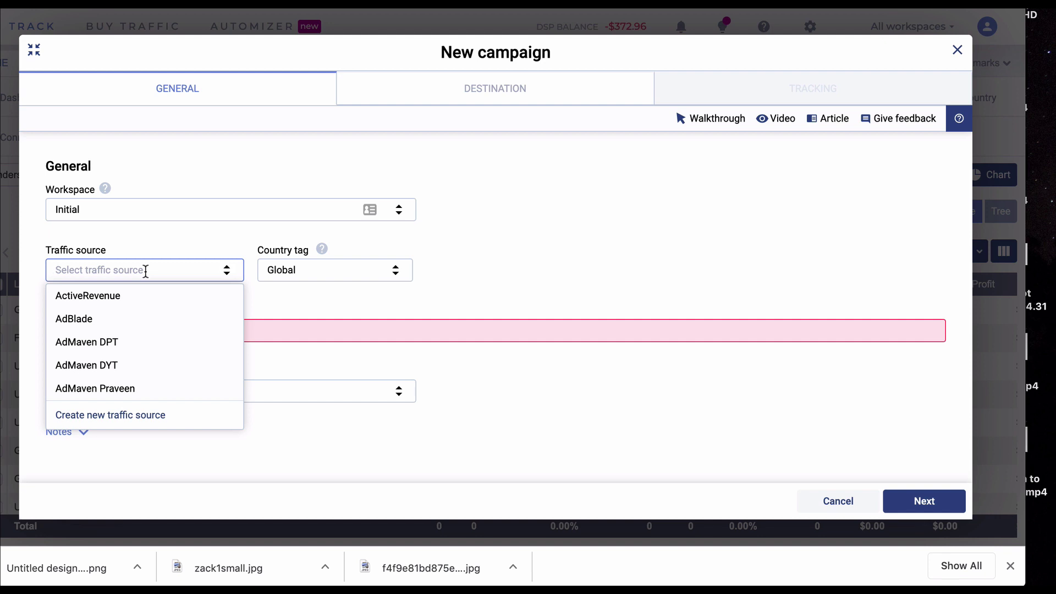
text(outbr)
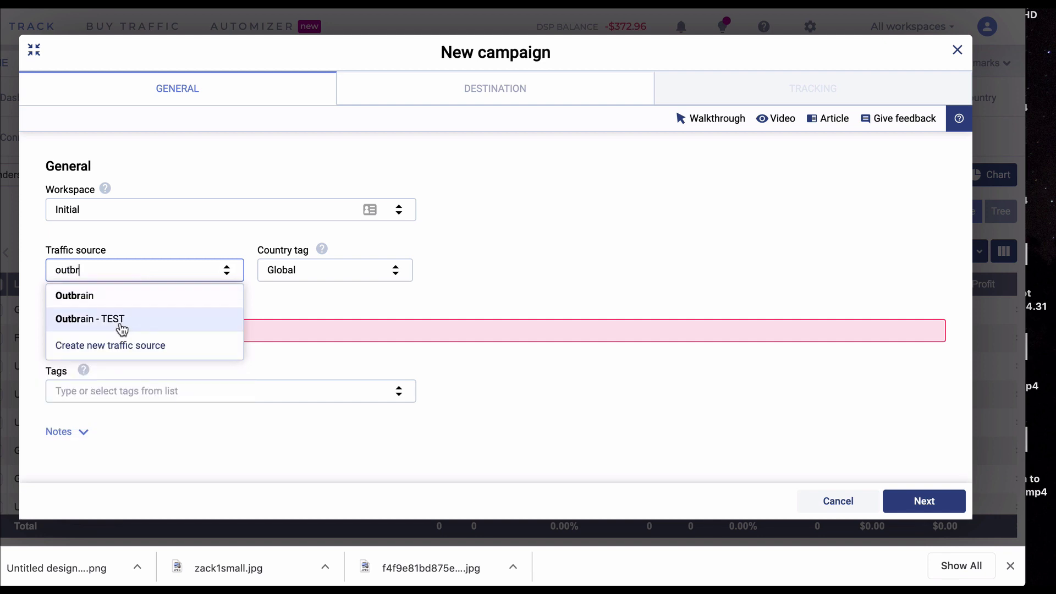
click(118, 319)
- Name the campaign 'Outbrain - TEST - Global - Backyard Rev' and continue to Destination
click(213, 329)
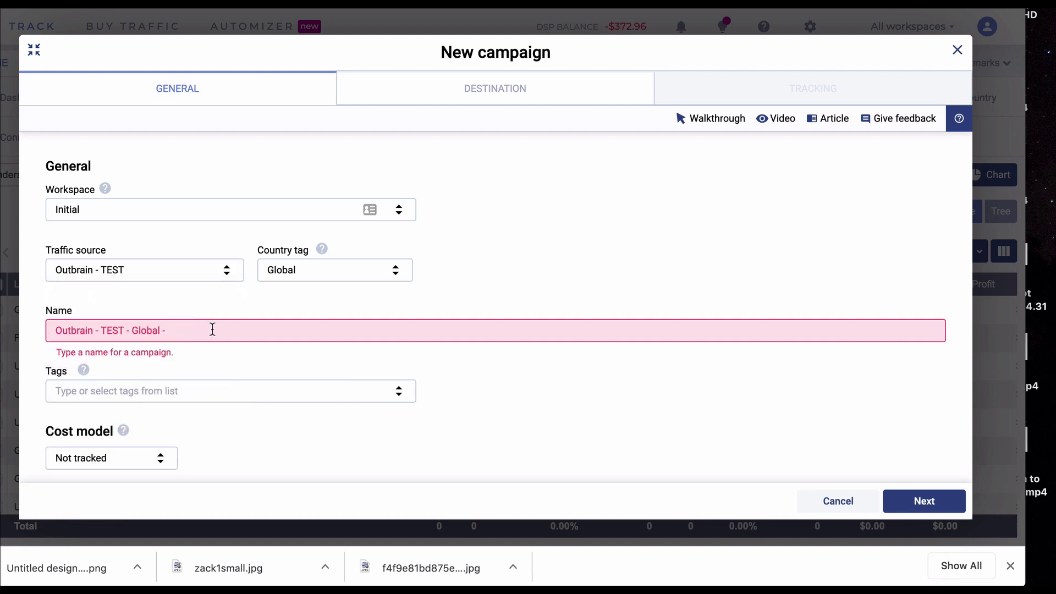
text(Back)
text(y)
key(BackSpace)
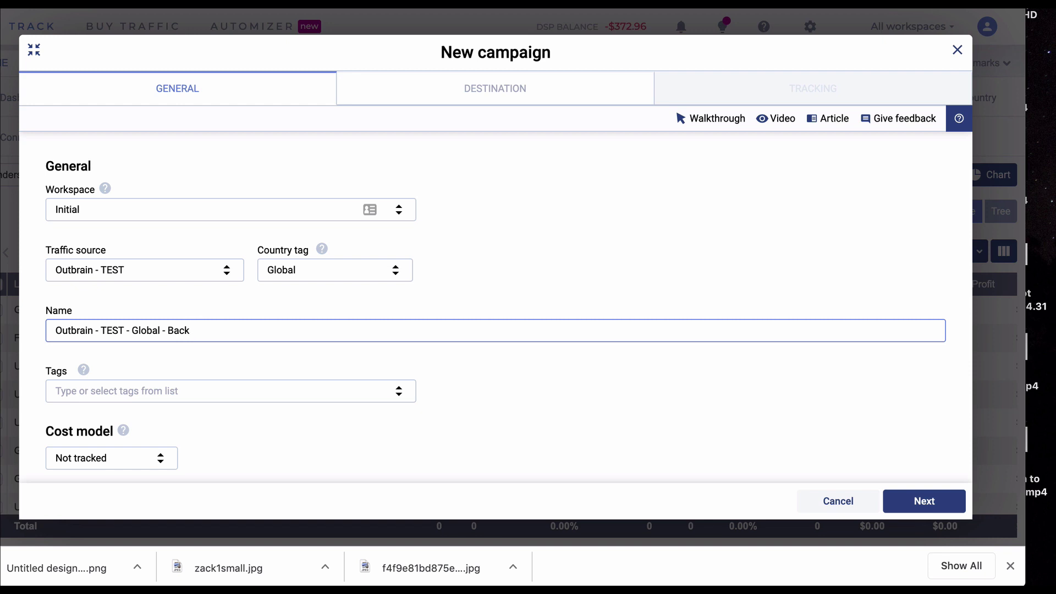
text(yard Rev)
scroll(273, 424, down, 3)
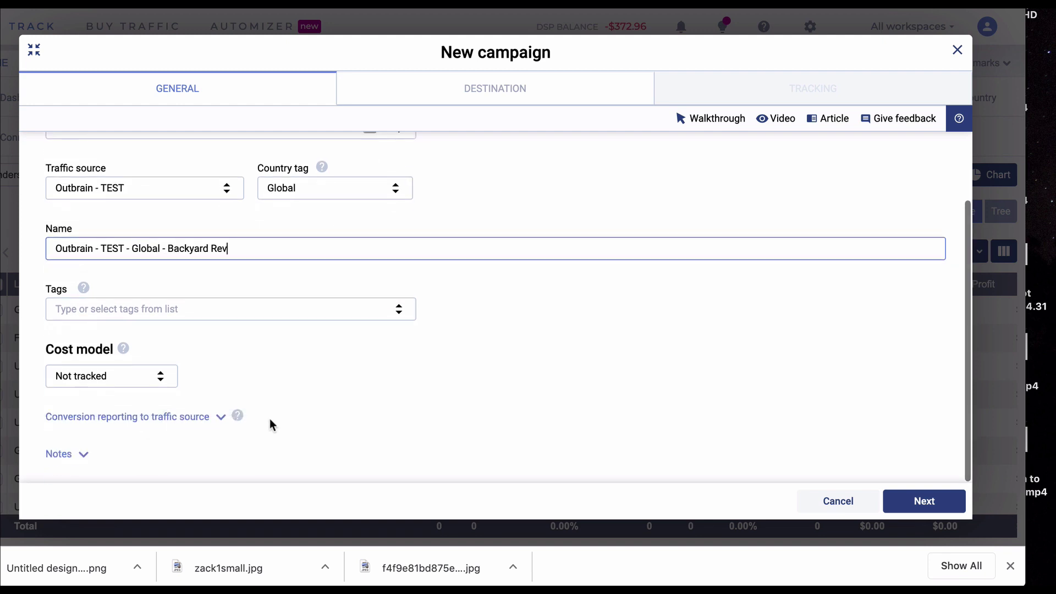
click(912, 502)
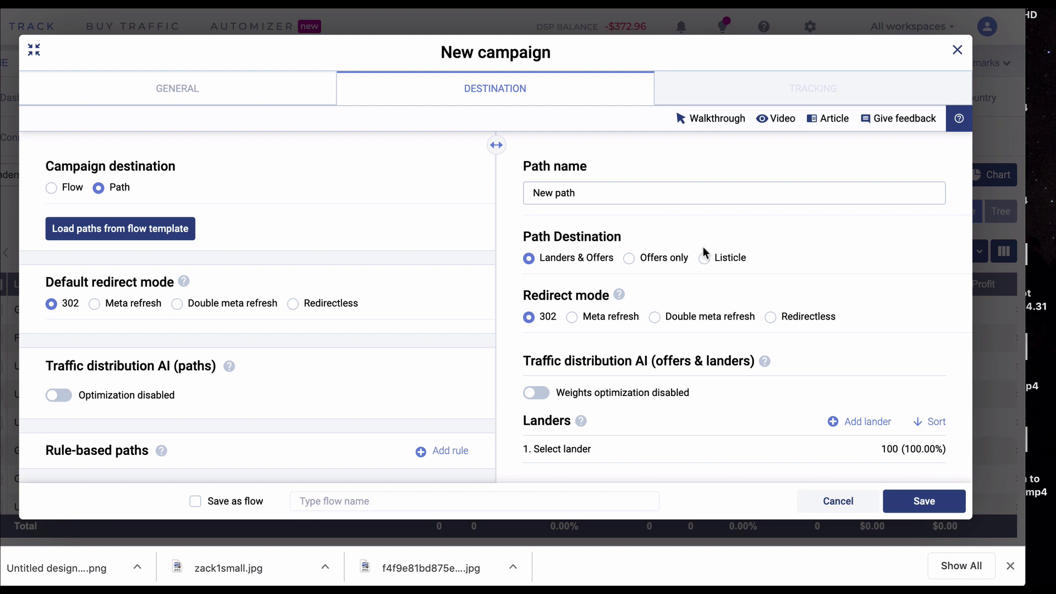
- Use double meta refresh redirect and pick the Global - Backyard Rev Test lander
click(655, 318)
scroll(655, 327, down, 2)
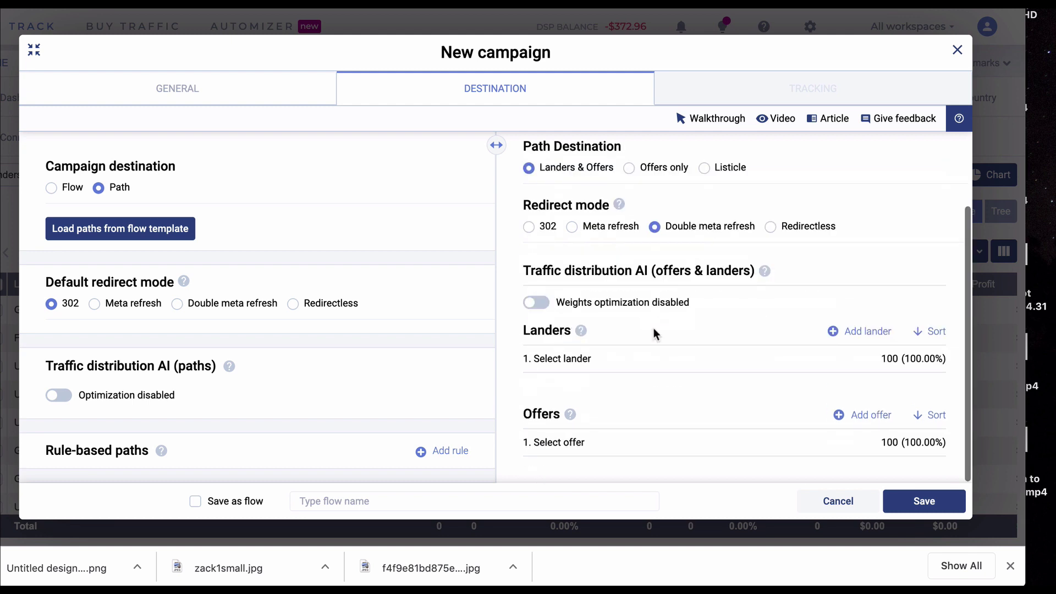
click(606, 361)
text(ba)
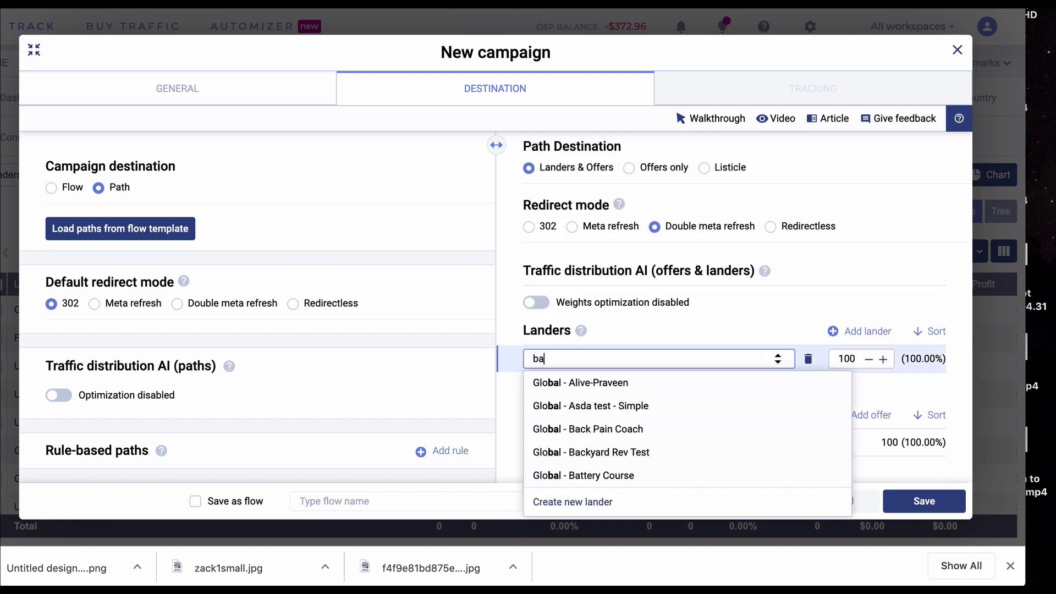
text(ck)
key(BackSpace)
text(ckp)
key(BackSpace)
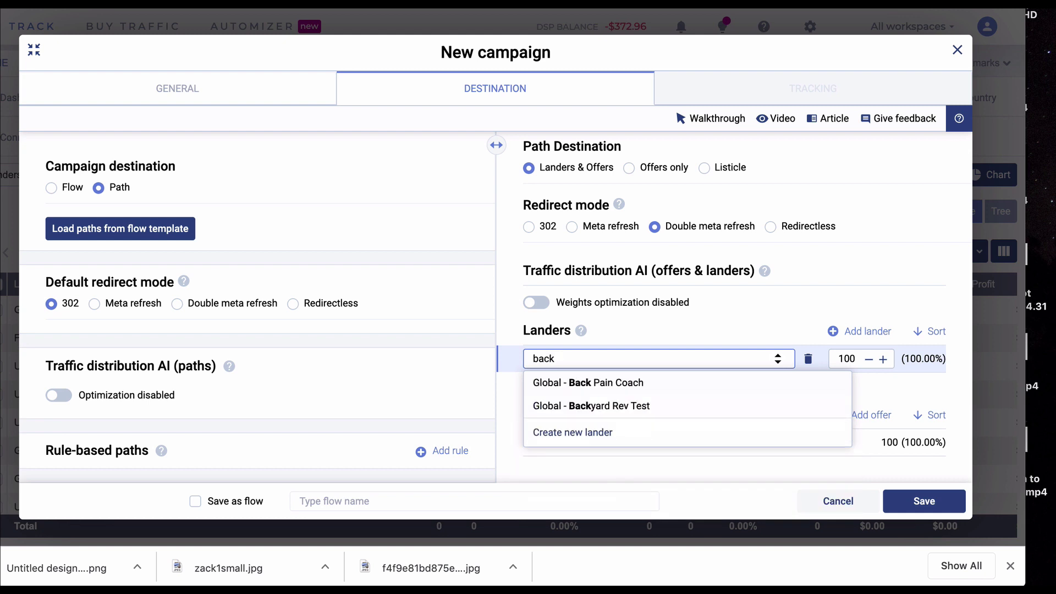
click(605, 406)
- Add the ClickBank Backyard Revolution TEST offer and save the campaign
click(602, 443)
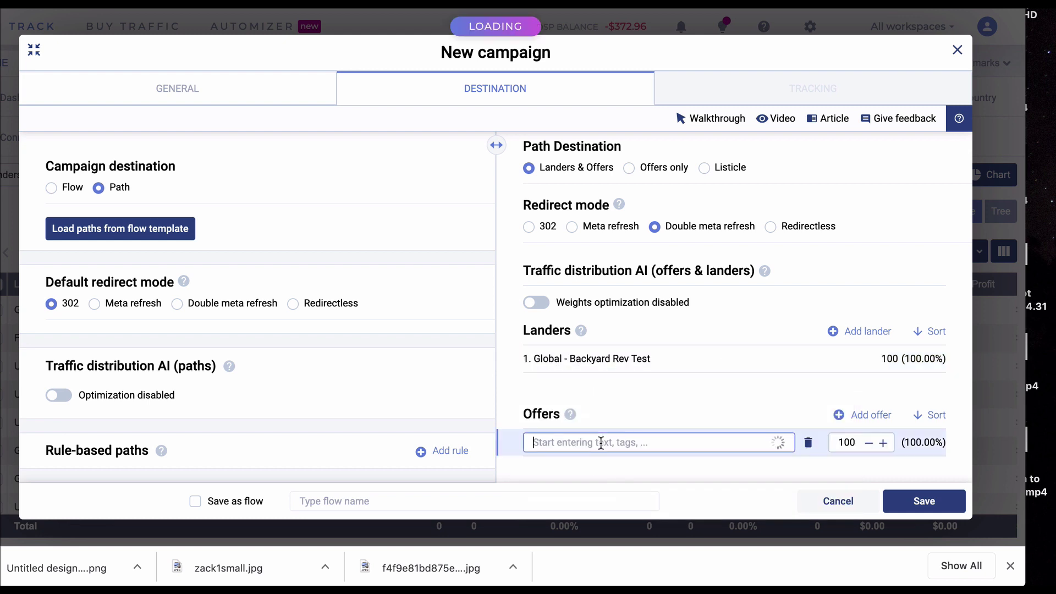
text(back)
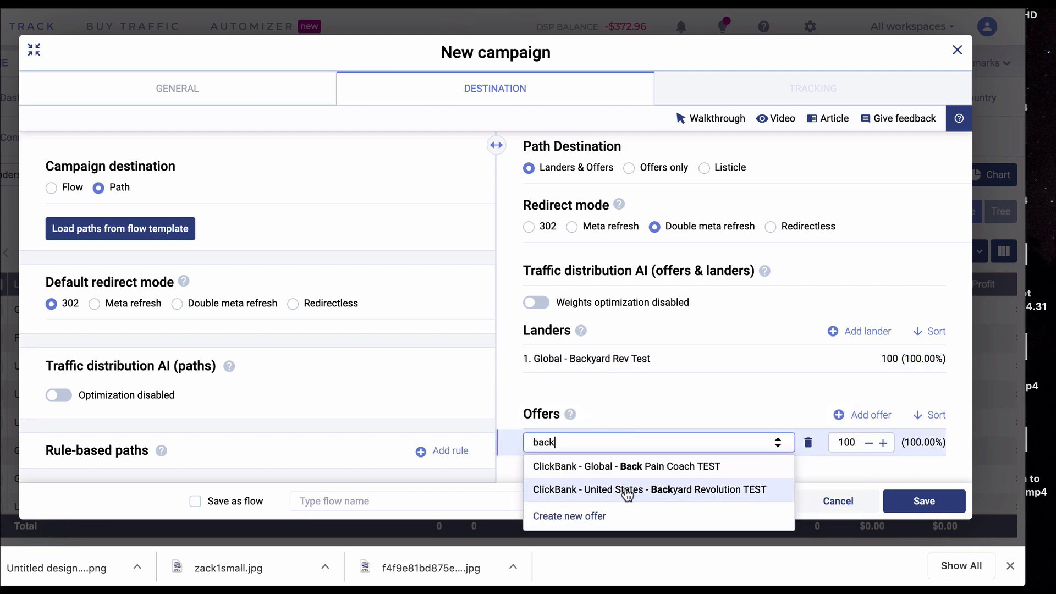
click(632, 490)
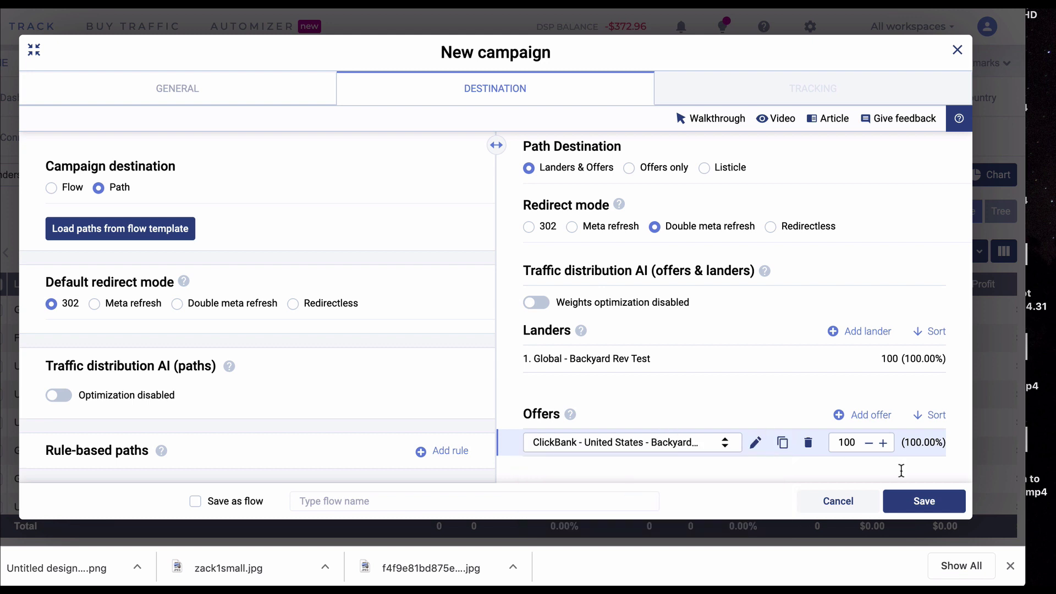
click(917, 504)
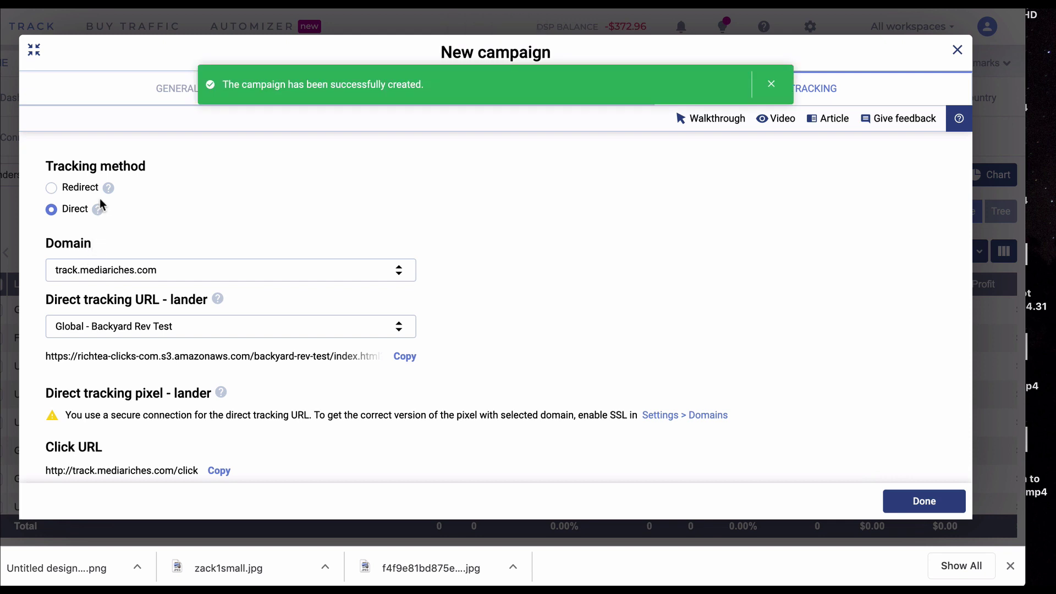
- Switch the campaign's tracking method to Redirect with track.greenlanez.com as domain
mouse_move(106, 200)
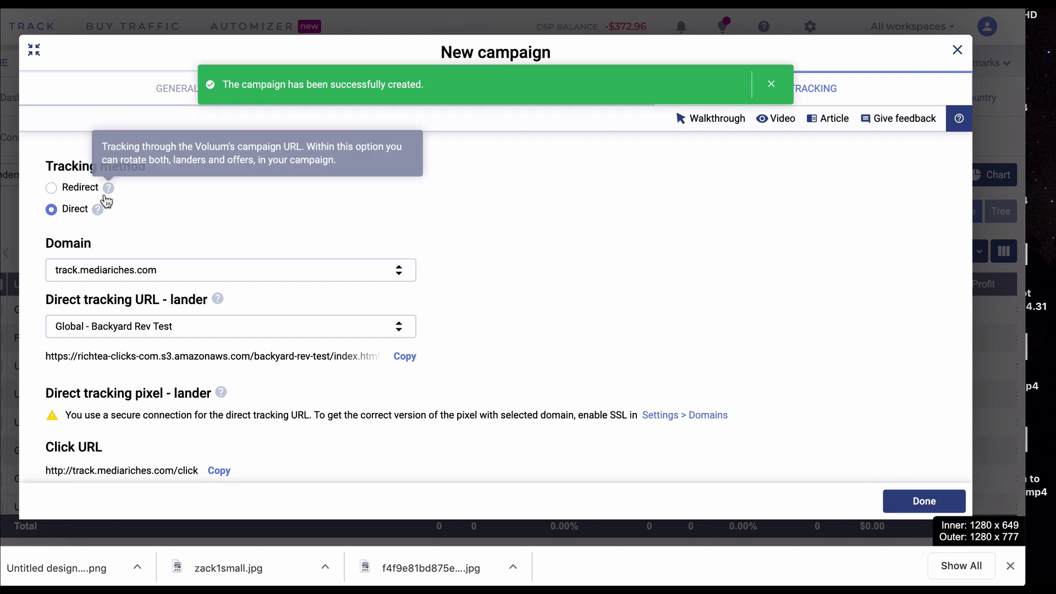
click(78, 197)
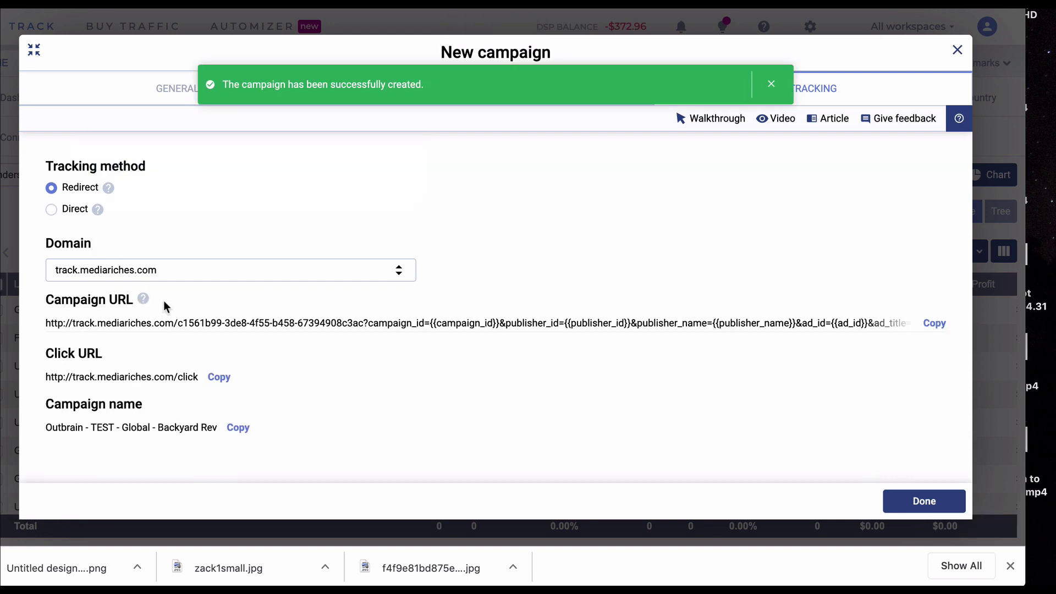
click(545, 100)
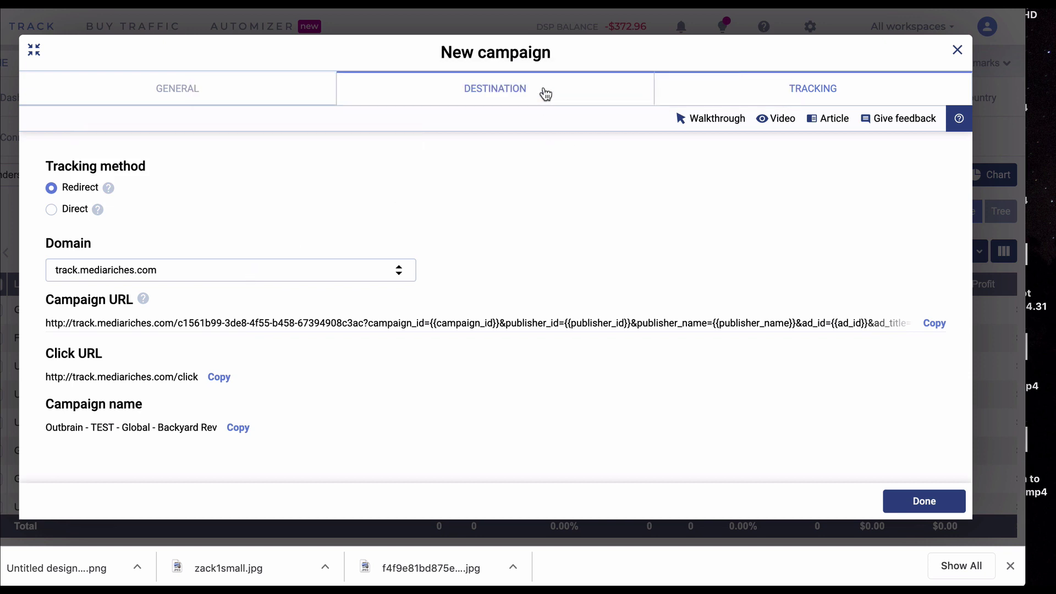
click(243, 89)
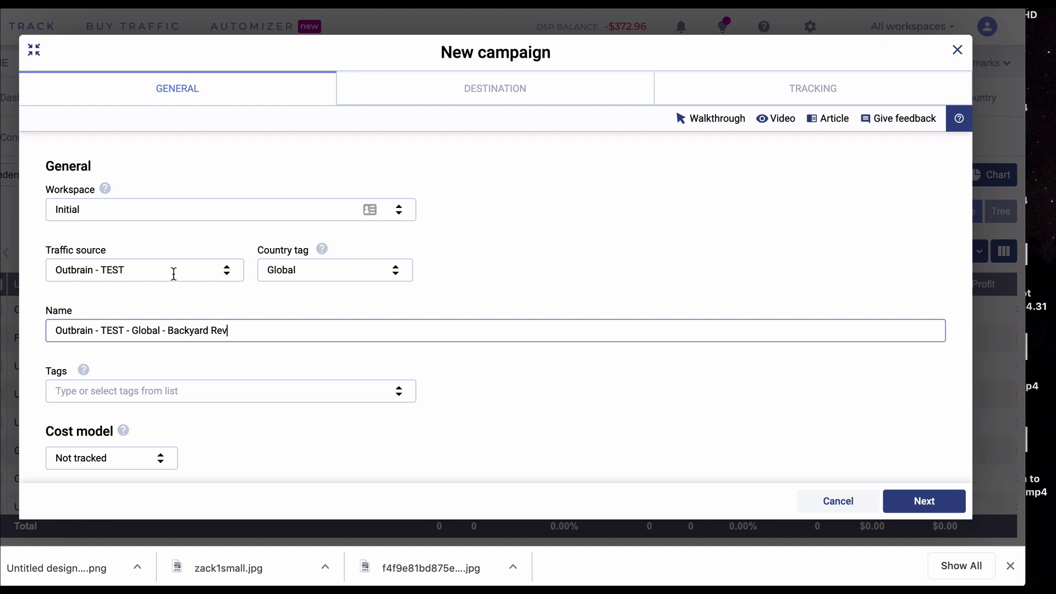
click(722, 88)
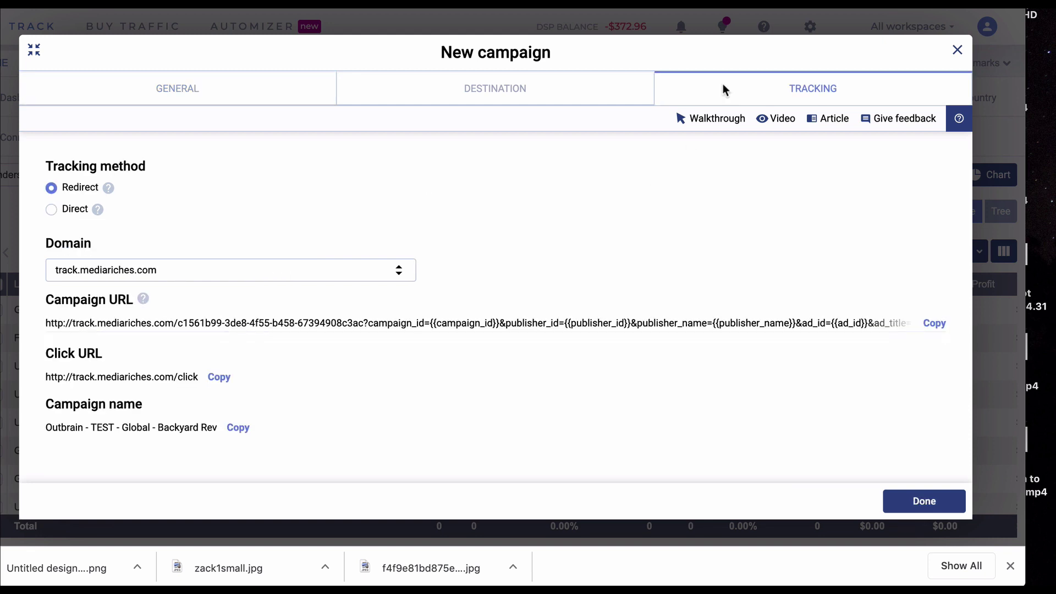
mouse_move(97, 208)
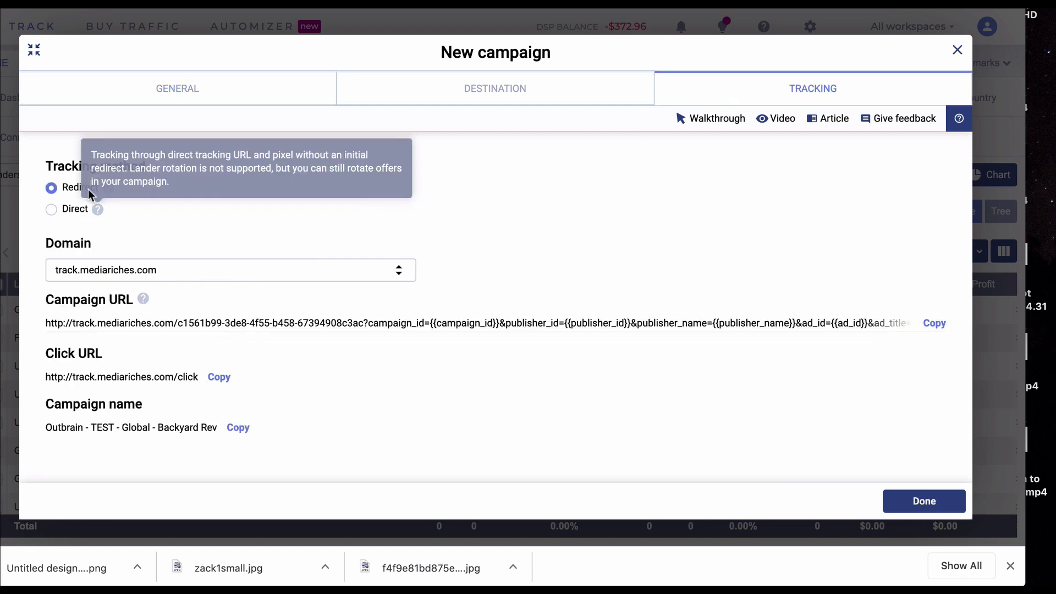
click(159, 269)
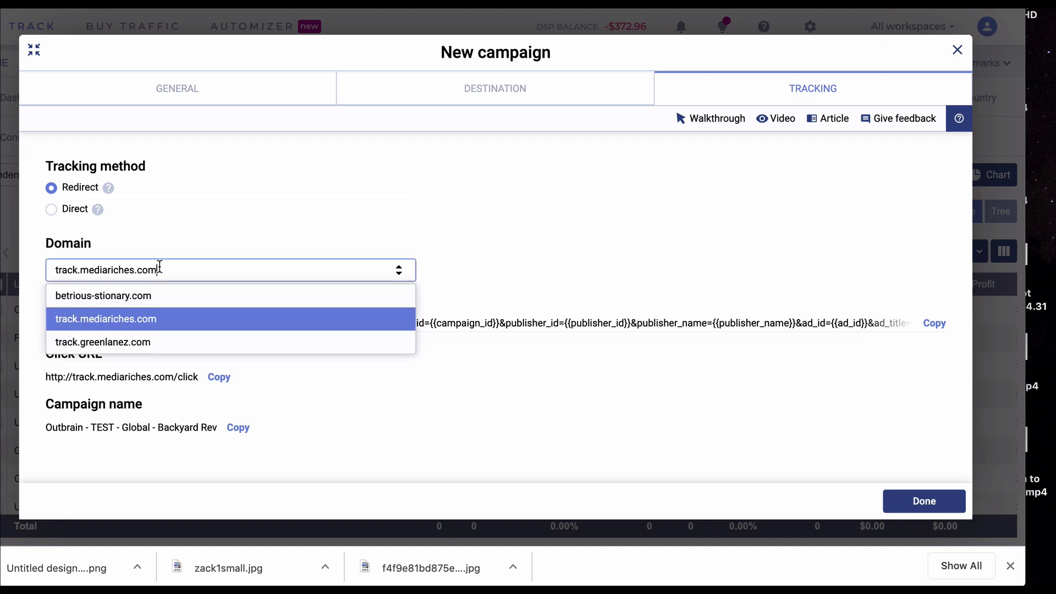
click(132, 346)
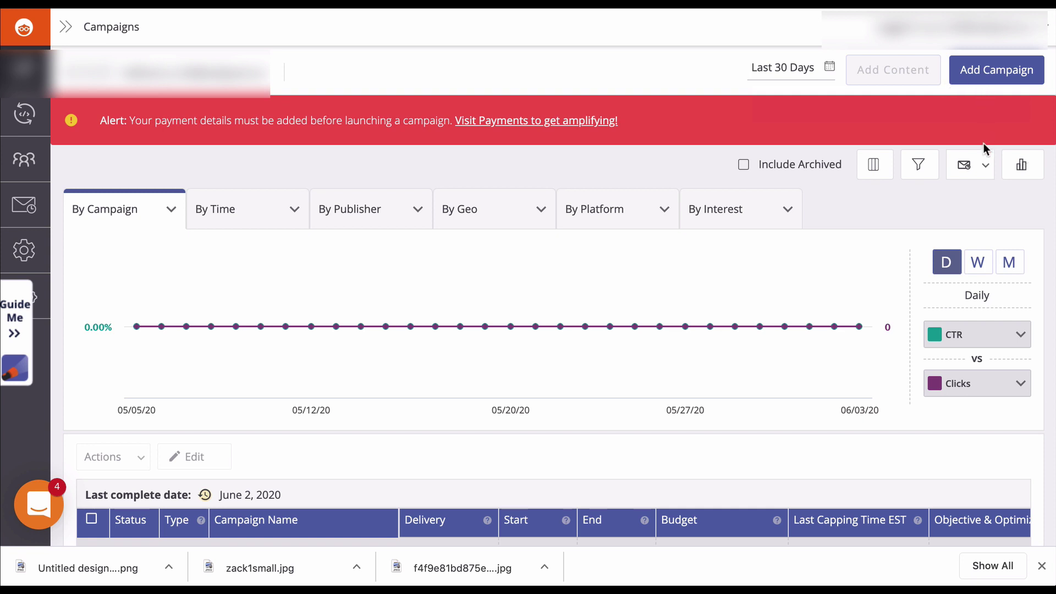
- Start a new Outbrain campaign, discarding the old draft, and name it 'Test Camp'
scroll(985, 150, down, 1)
scroll(985, 150, up, 1)
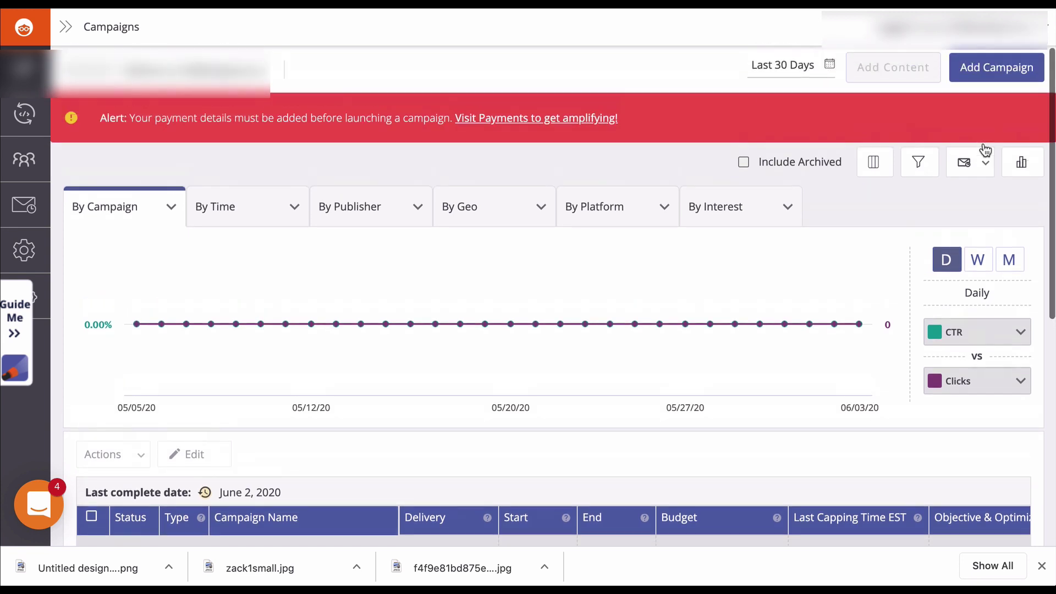
click(985, 72)
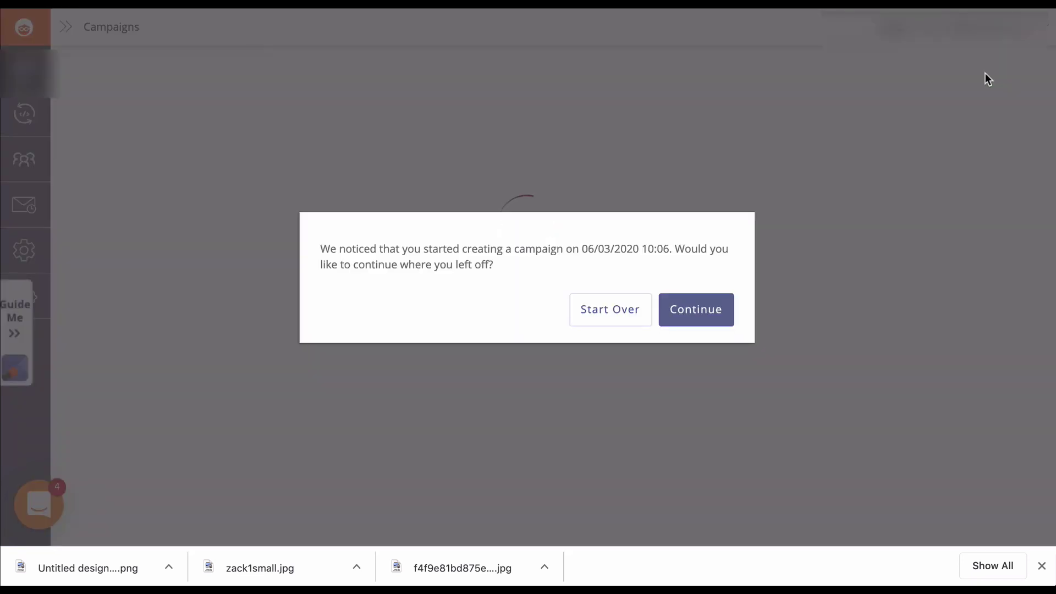
click(611, 321)
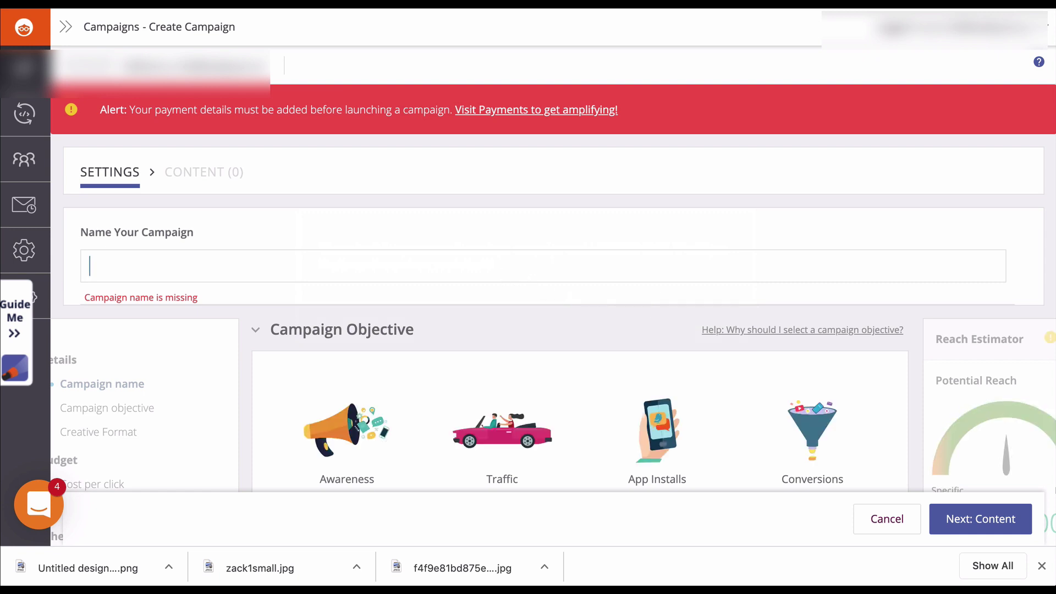
text(Test Camp)
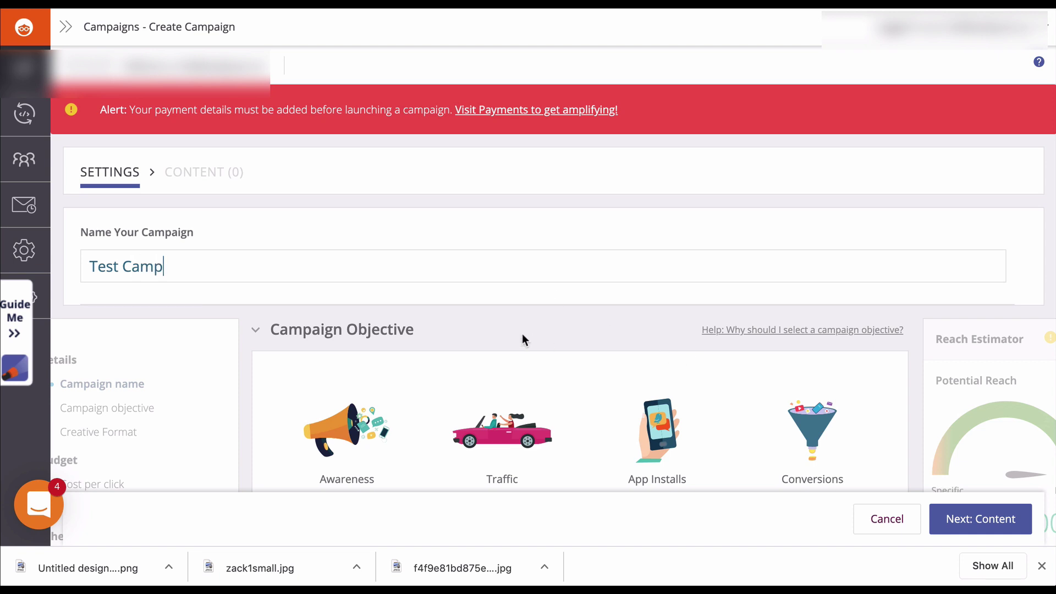
scroll(524, 339, down, 2)
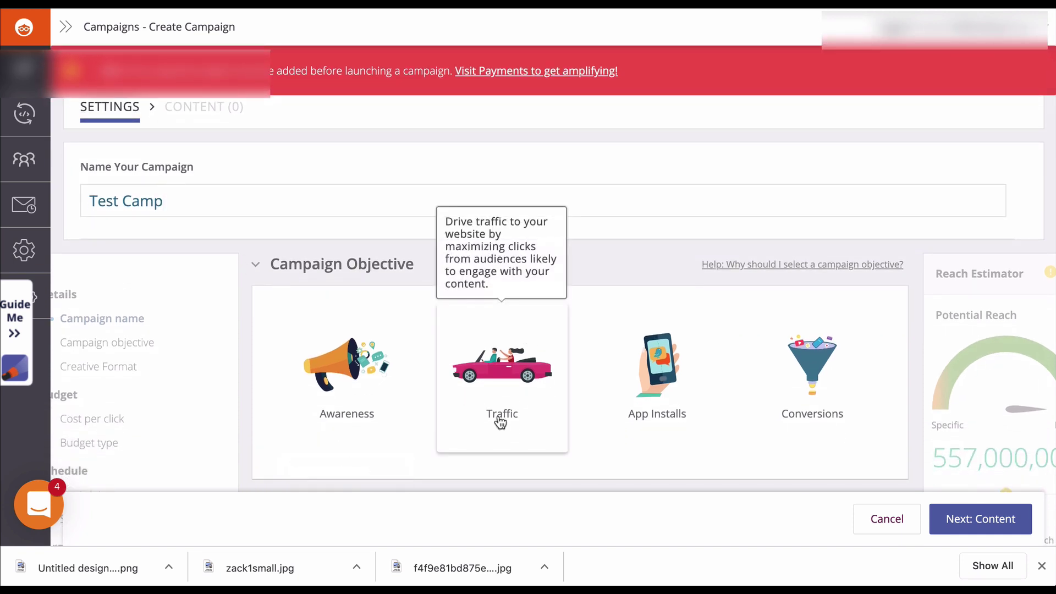
scroll(524, 257, down, 2)
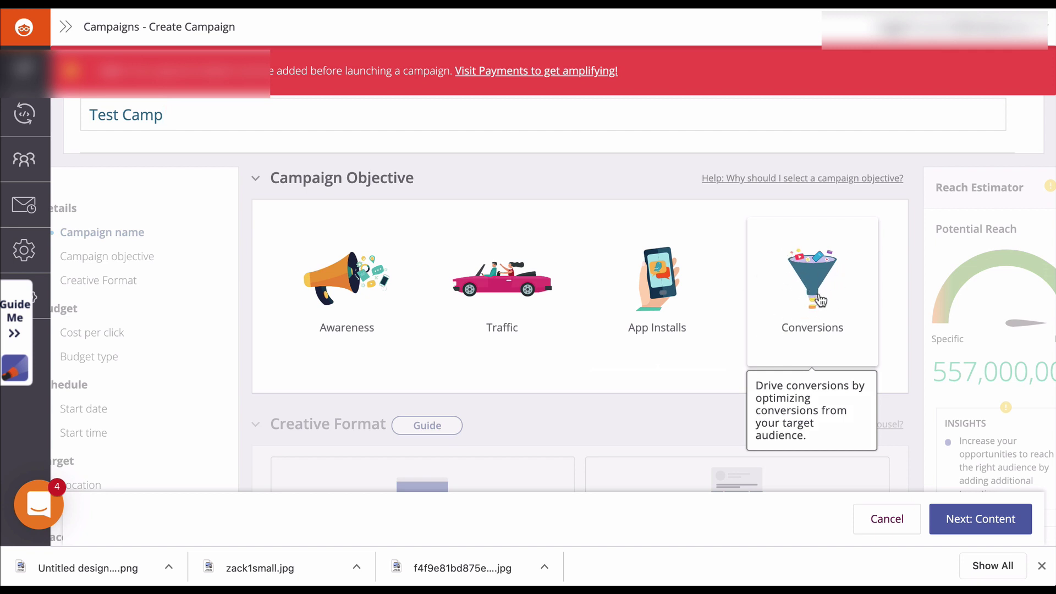
- Choose the Traffic objective, Single creative format and US Dollar currency
click(501, 300)
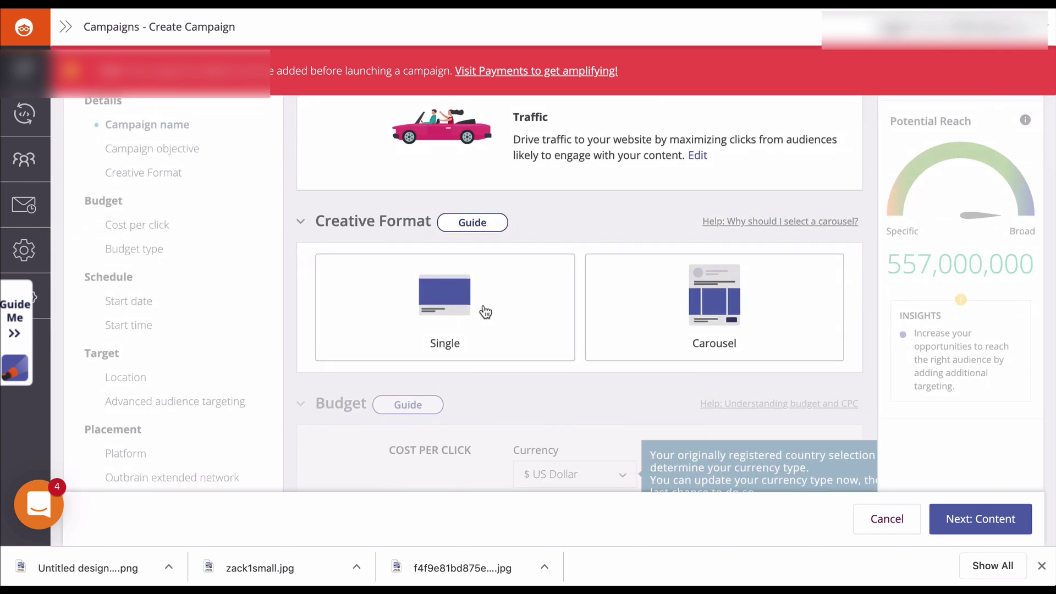
click(486, 312)
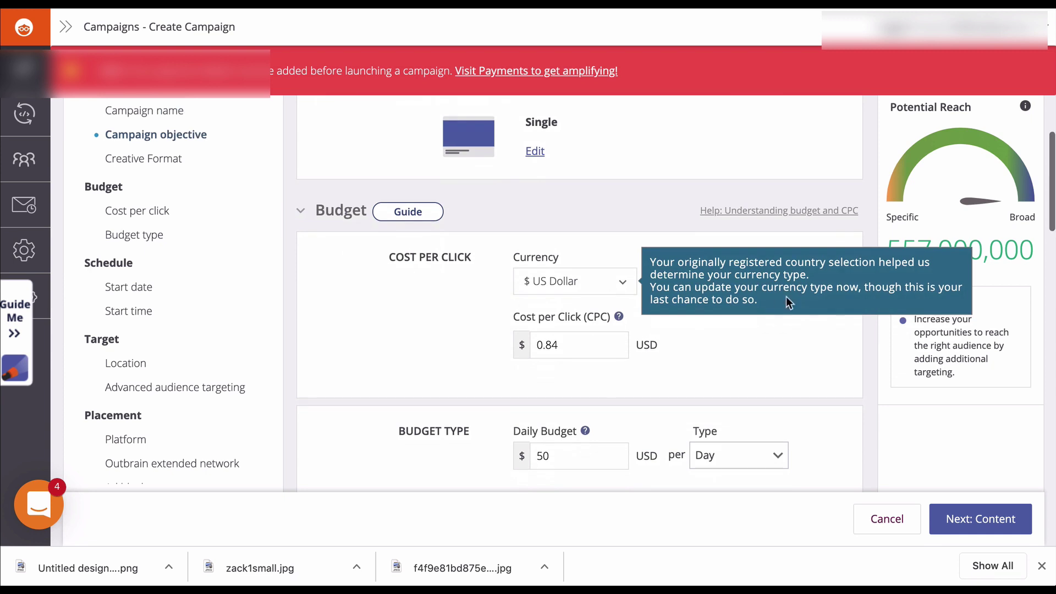
click(624, 287)
click(737, 329)
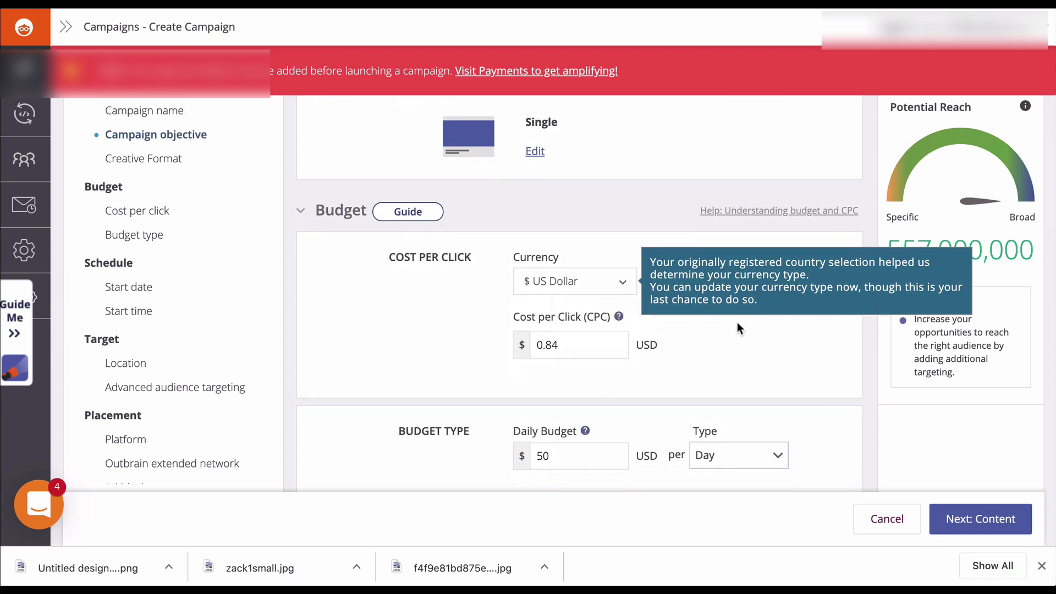
- Set the cost per click to 1.21 USD and the daily budget to 500 USD
click(616, 350)
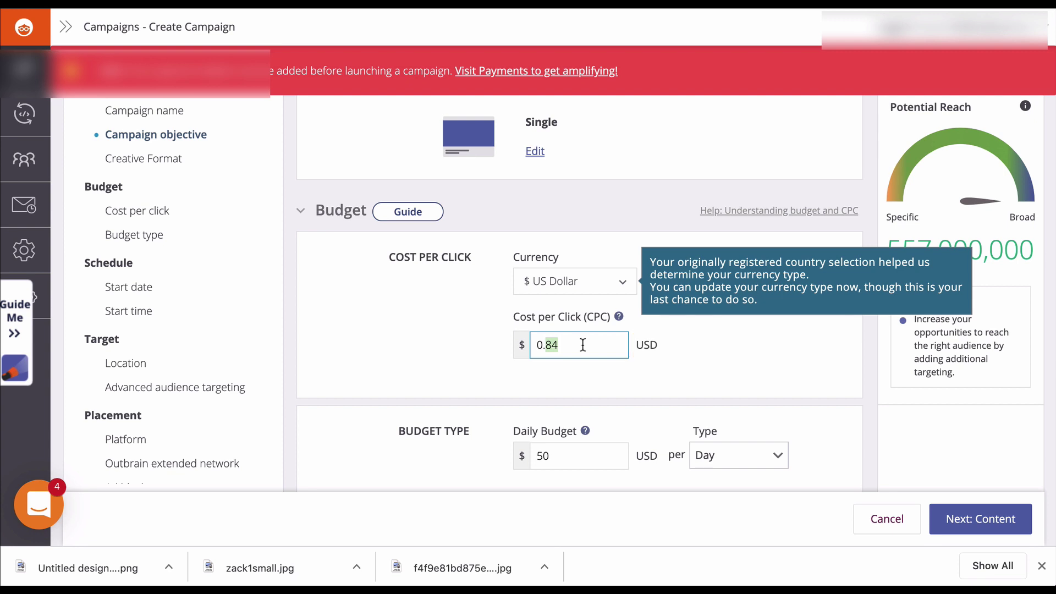
text(21)
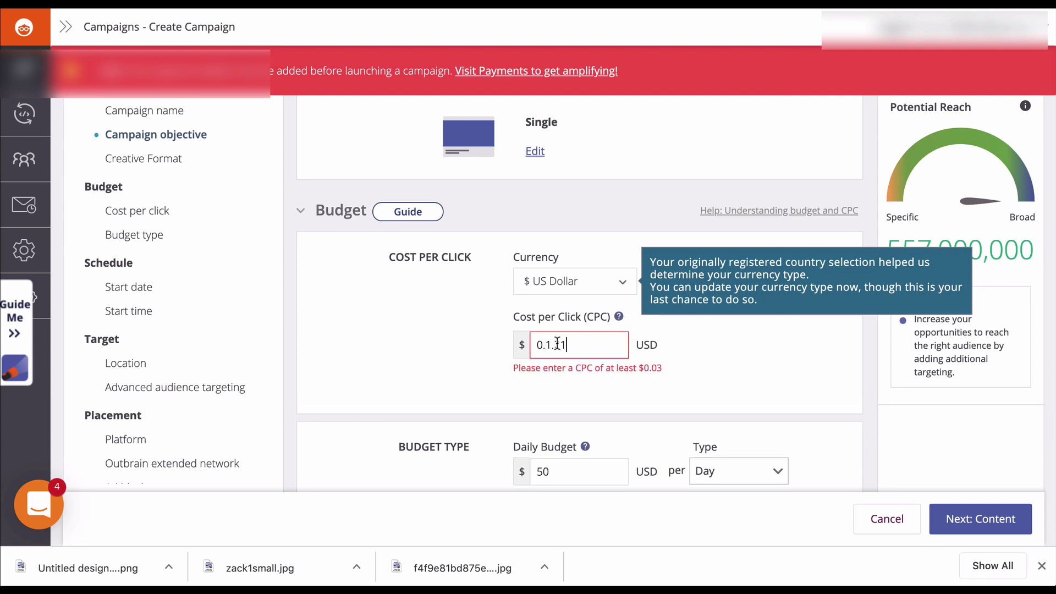
key(Home)
key(Delete)
key(Delete)
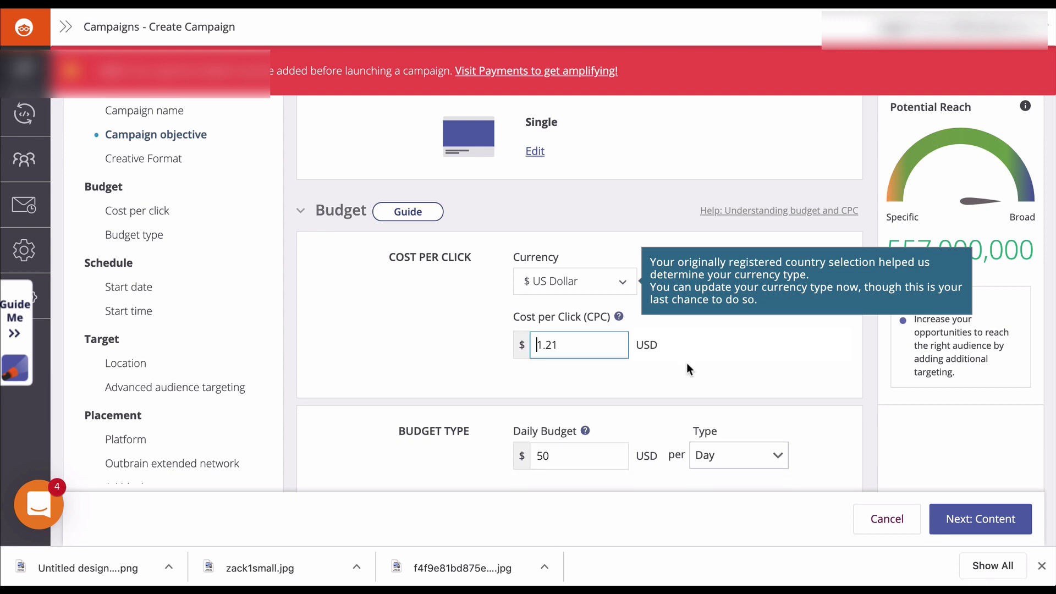
click(688, 364)
scroll(652, 365, down, 3)
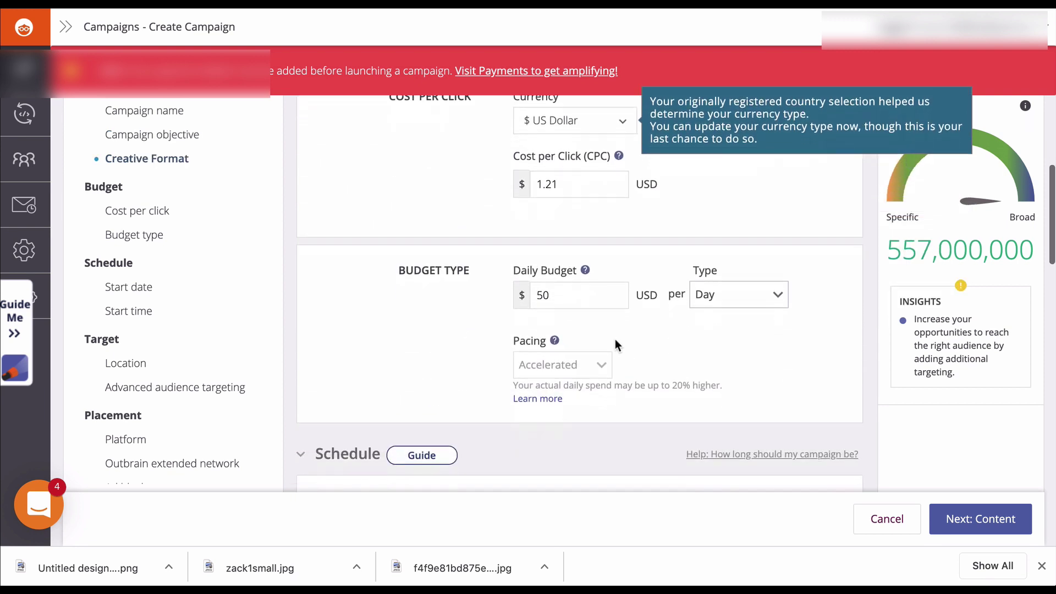
click(580, 297)
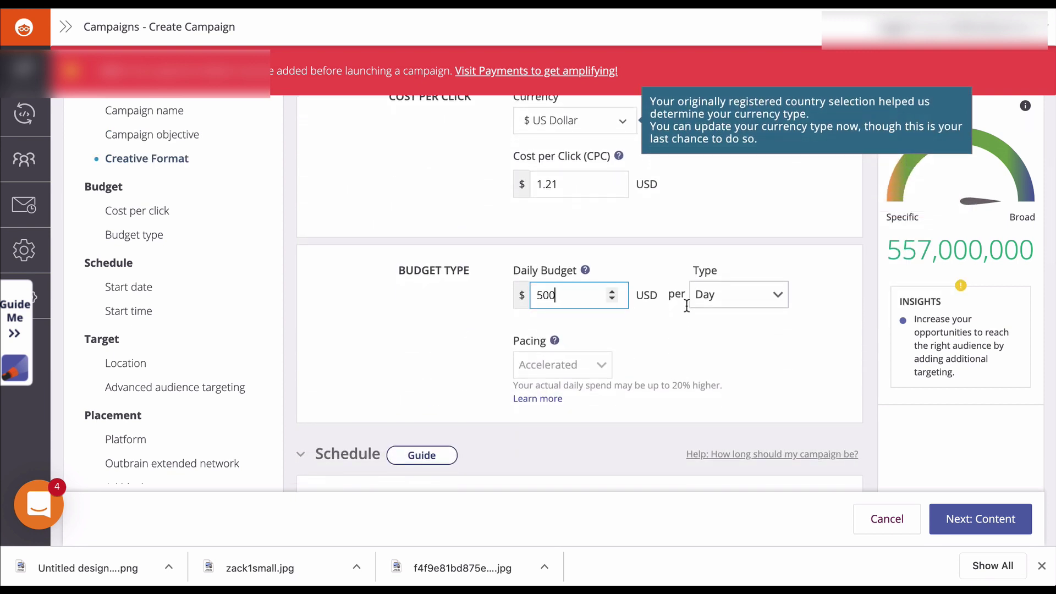
text(0)
click(736, 322)
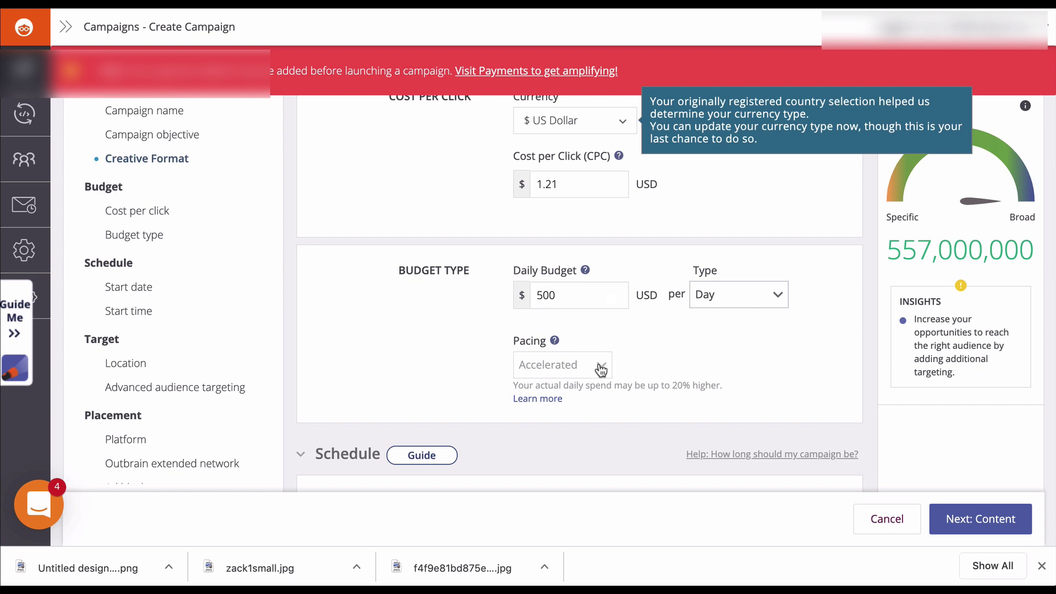
scroll(633, 364, down, 1)
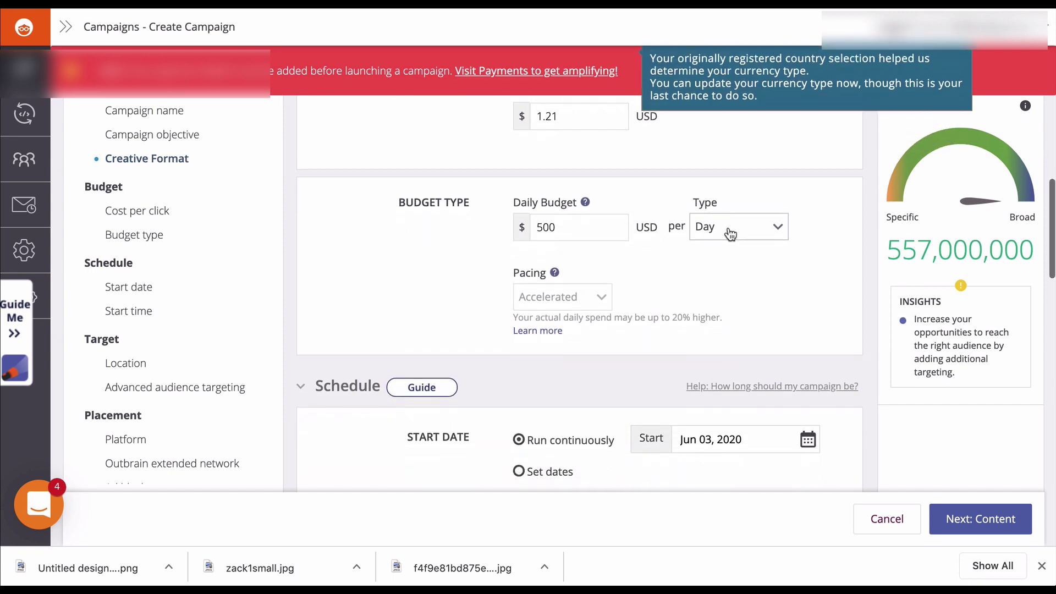
click(729, 230)
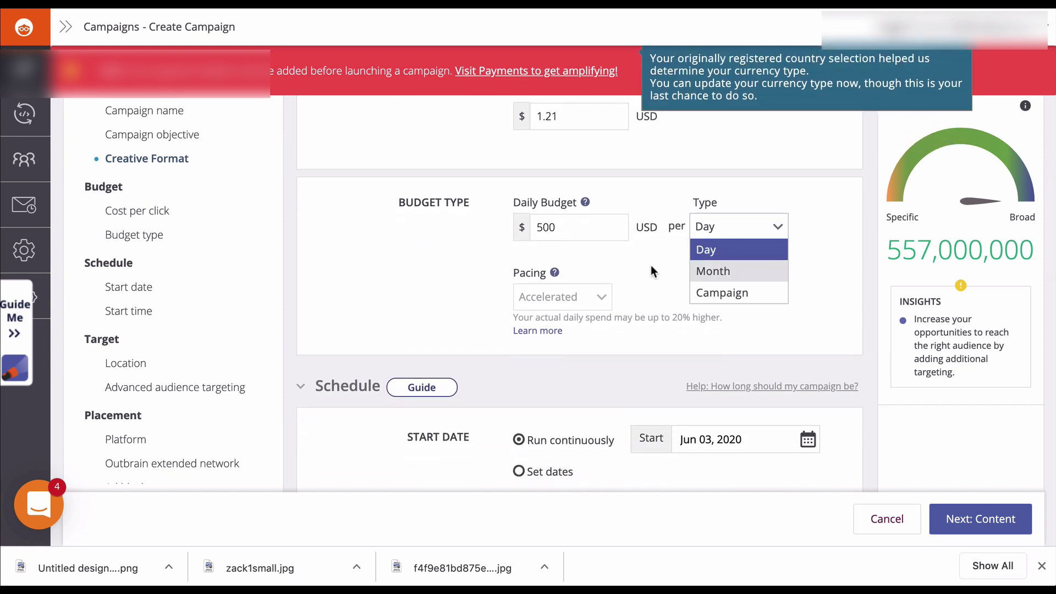
scroll(652, 265, up, 2)
scroll(652, 265, down, 3)
click(651, 266)
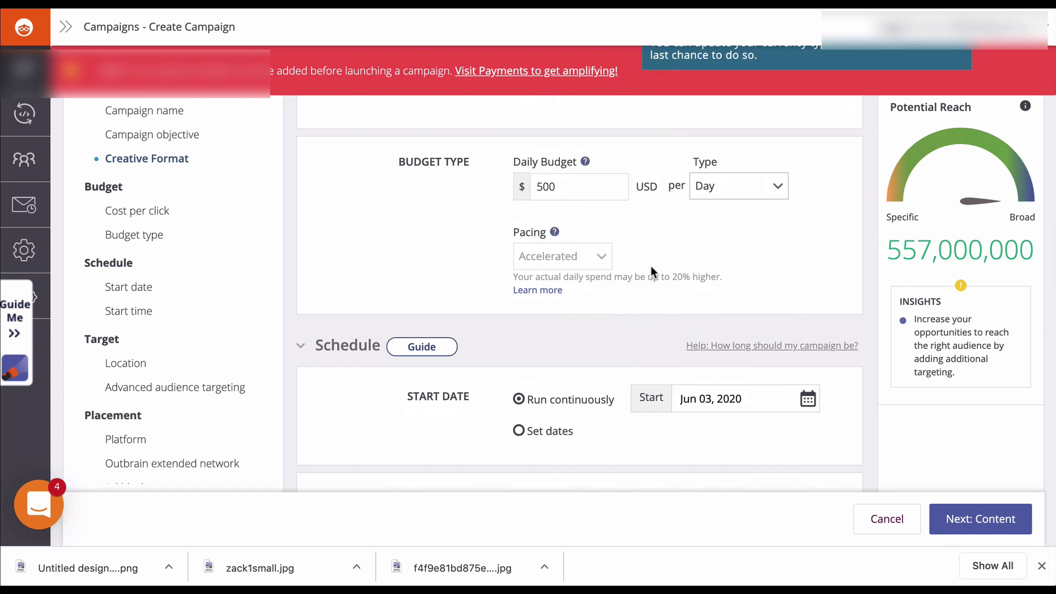
scroll(652, 265, down, 1)
scroll(651, 267, down, 3)
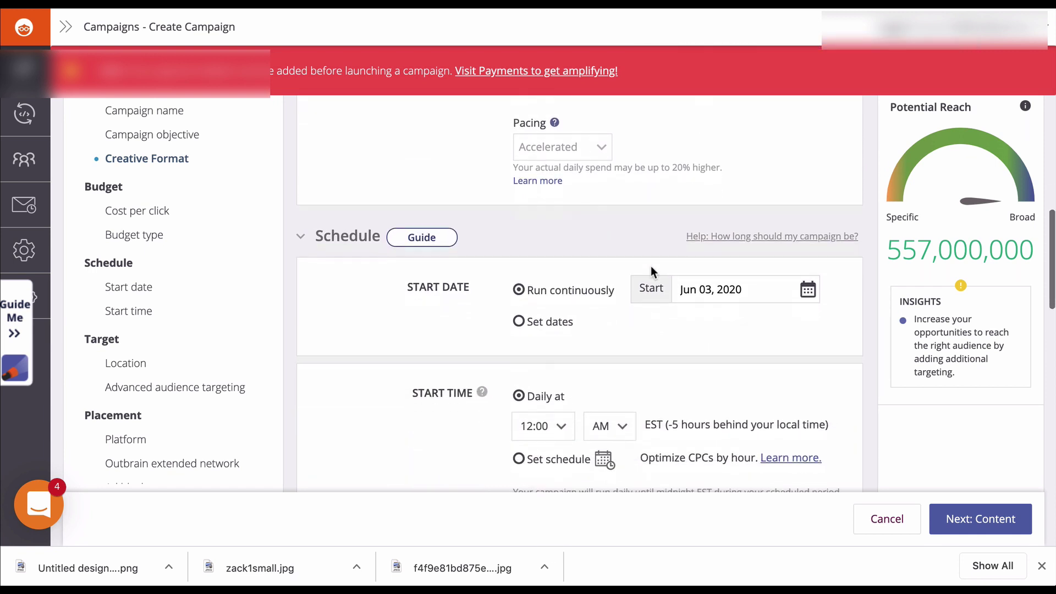
scroll(652, 266, down, 1)
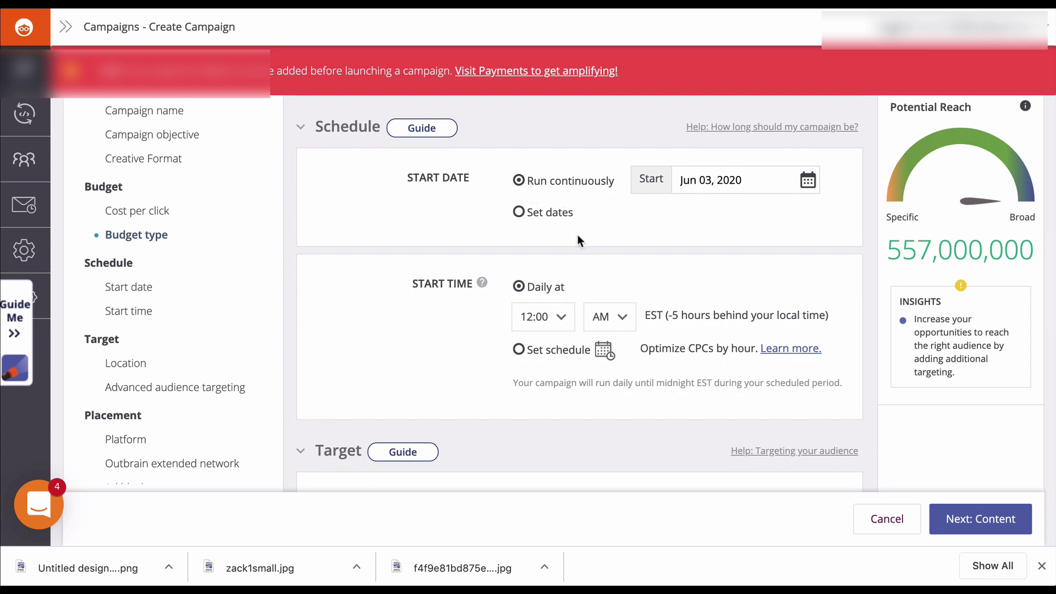
scroll(578, 235, up, 10)
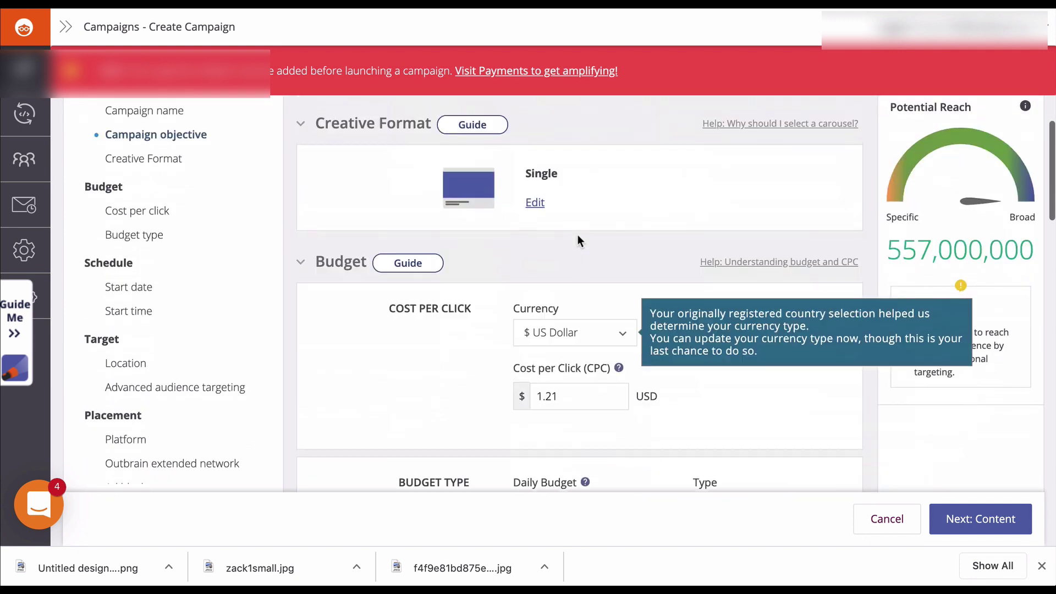
scroll(578, 235, down, 2)
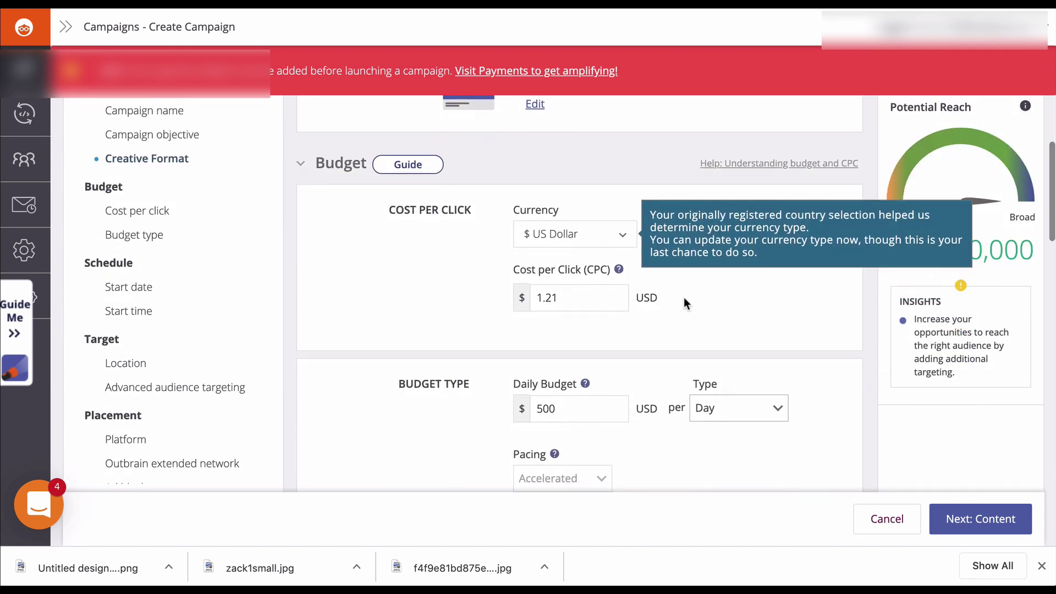
scroll(684, 297, down, 2)
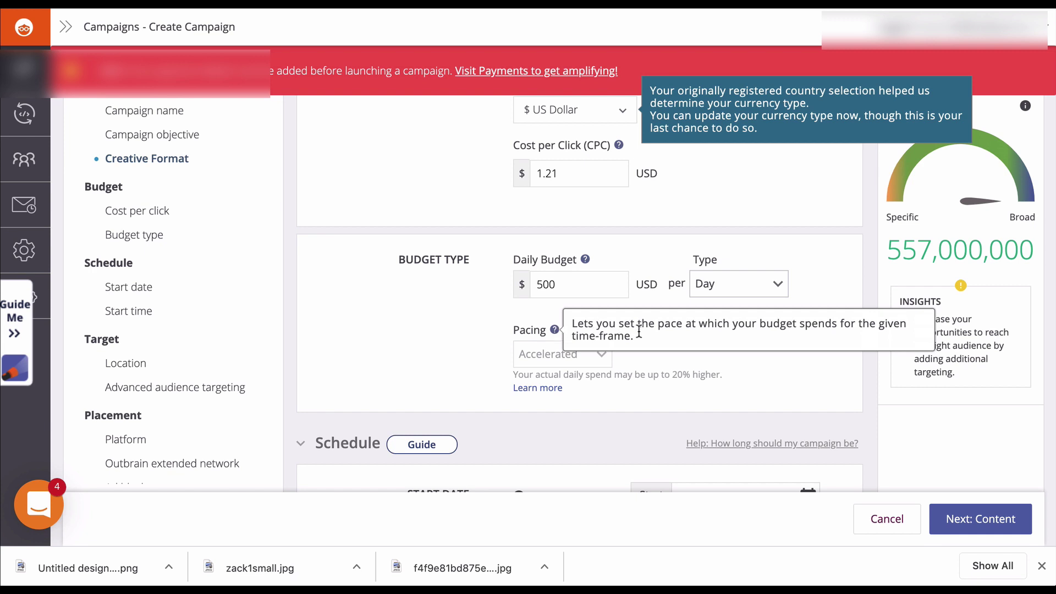
scroll(611, 356, down, 3)
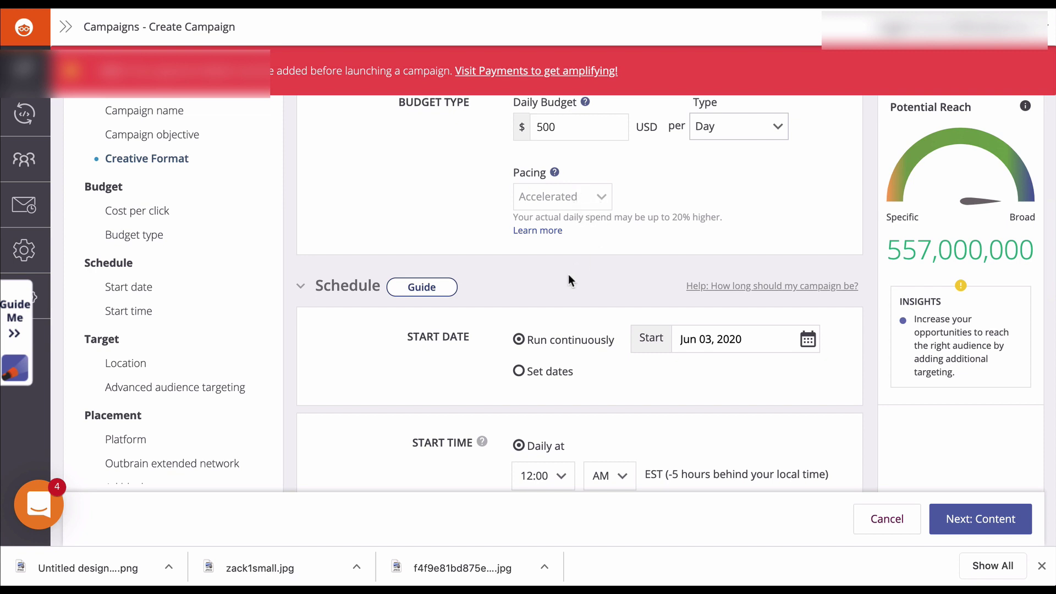
scroll(569, 282, down, 4)
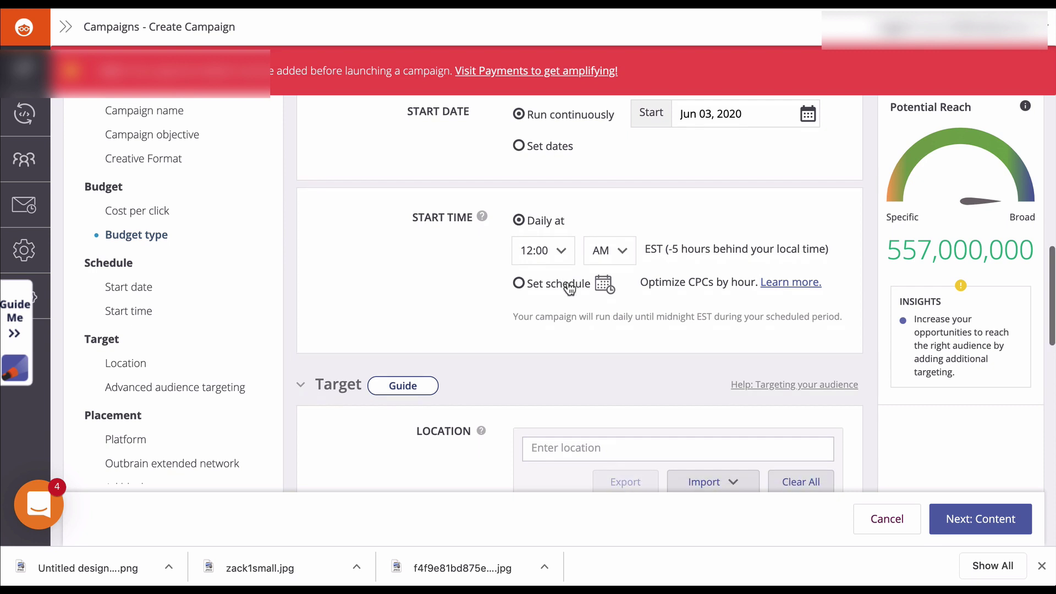
scroll(570, 286, down, 2)
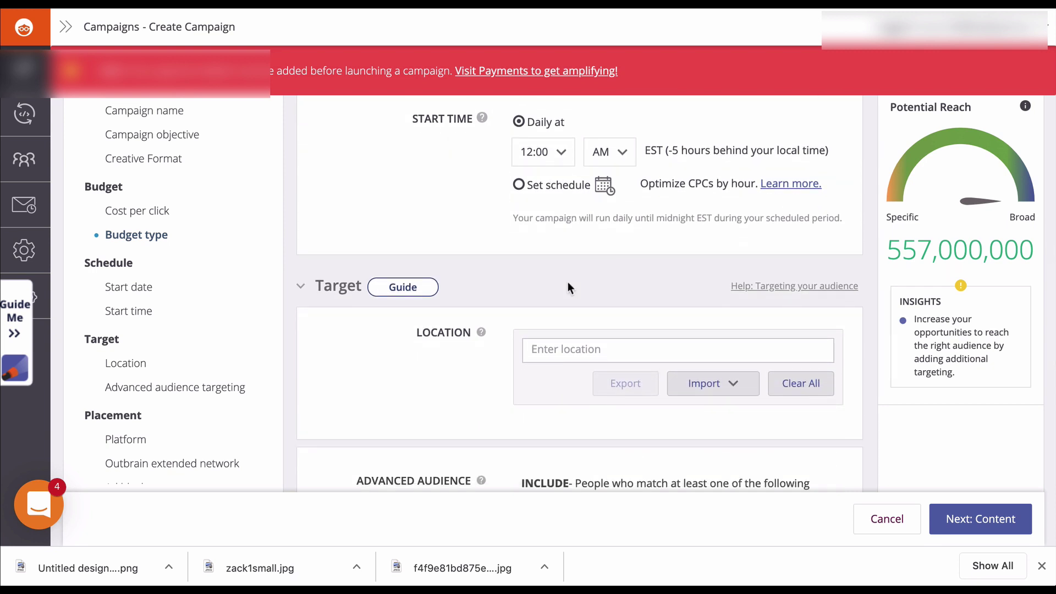
- Target United States as the campaign location
scroll(568, 284, down, 1)
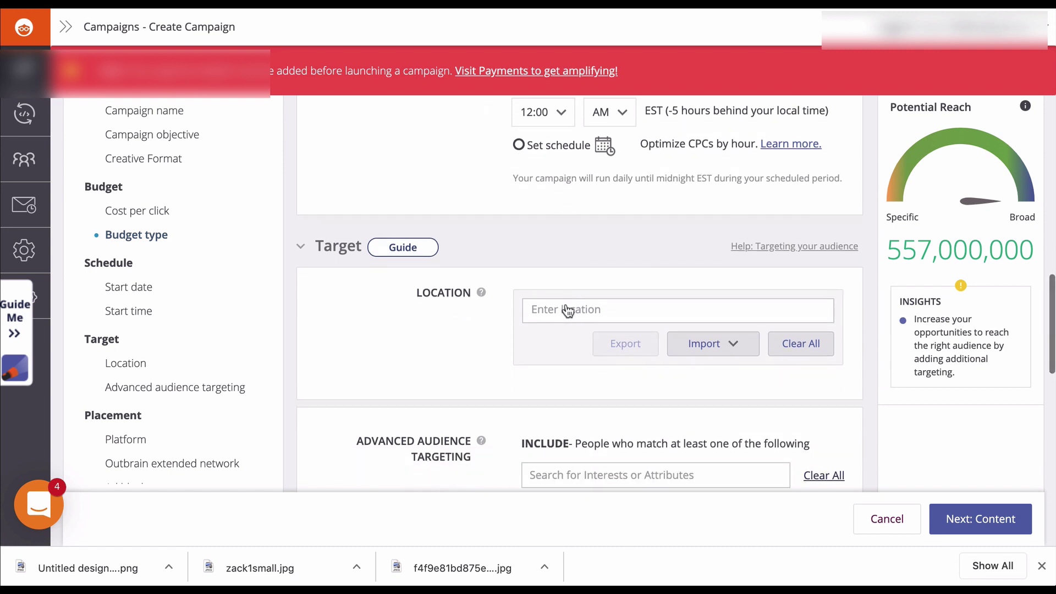
click(567, 305)
text(united )
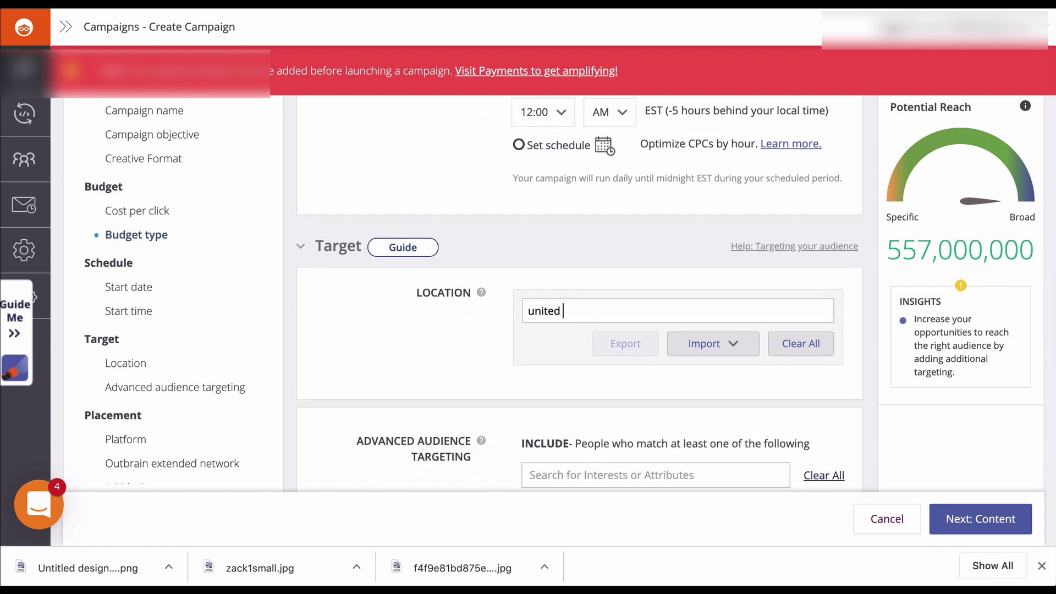
text(stat)
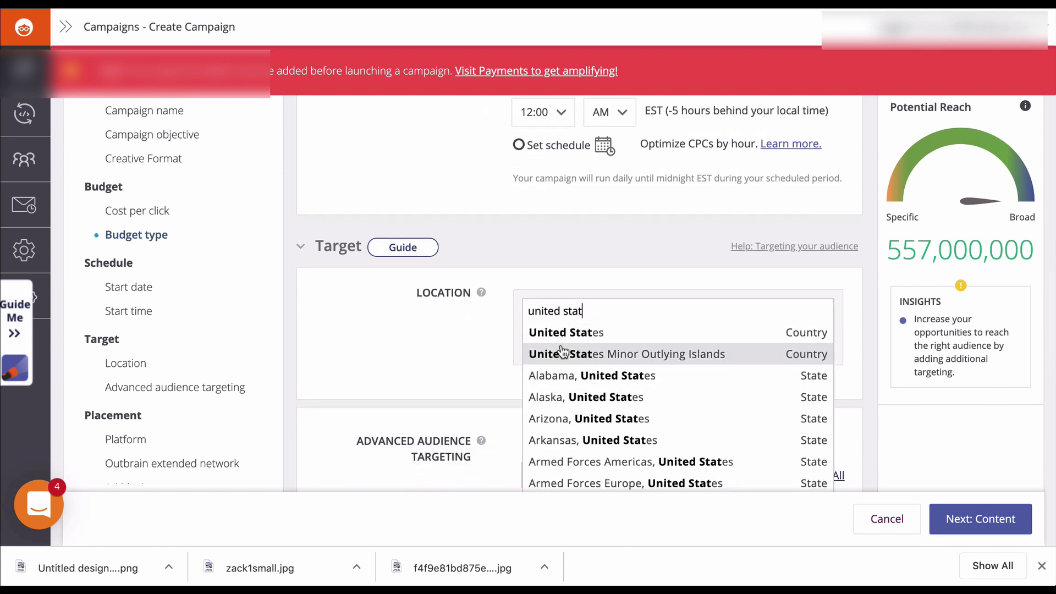
click(565, 332)
- Add Home Improvement from the Home and Lifestyle interests
scroll(544, 386, down, 4)
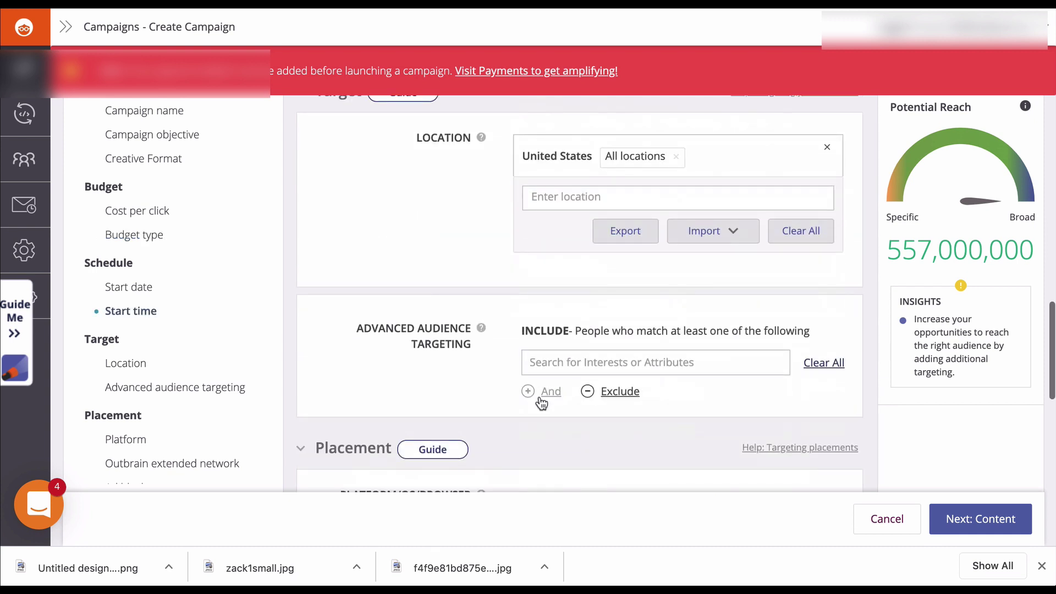
click(570, 365)
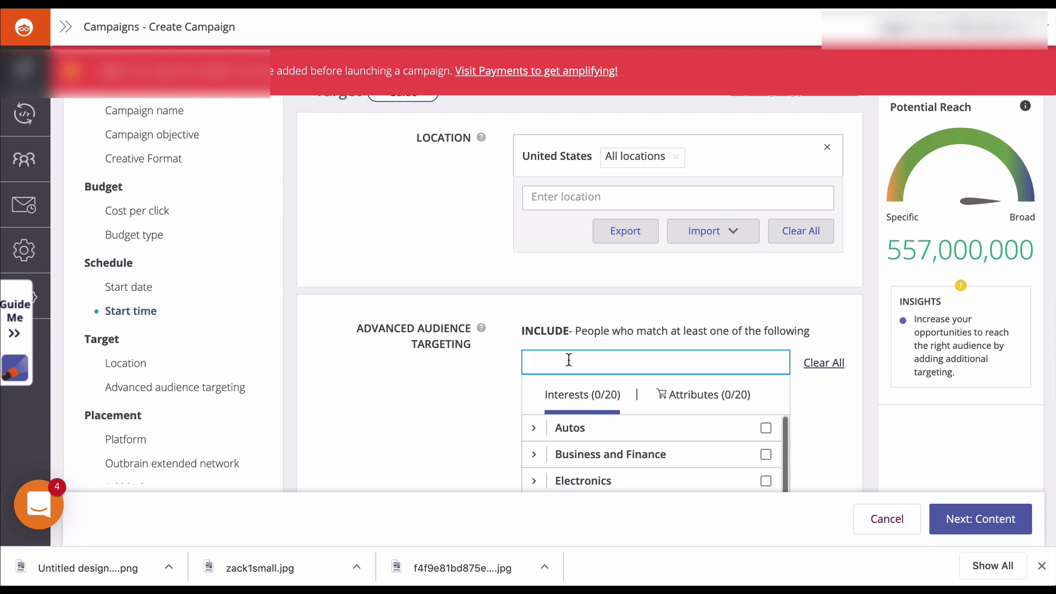
scroll(517, 382, down, 4)
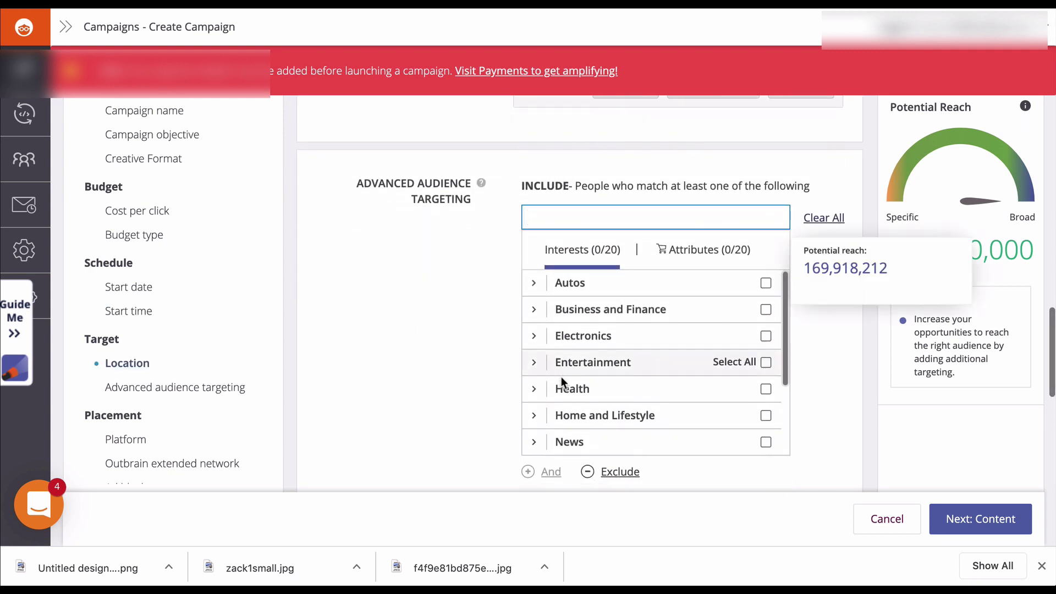
scroll(562, 378, down, 1)
scroll(561, 380, down, 2)
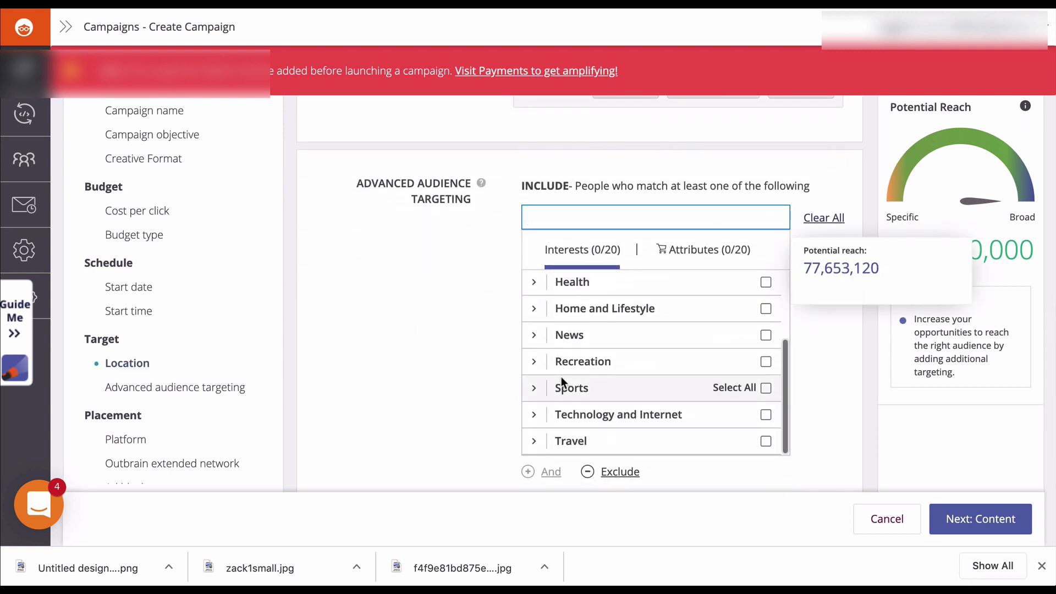
click(534, 284)
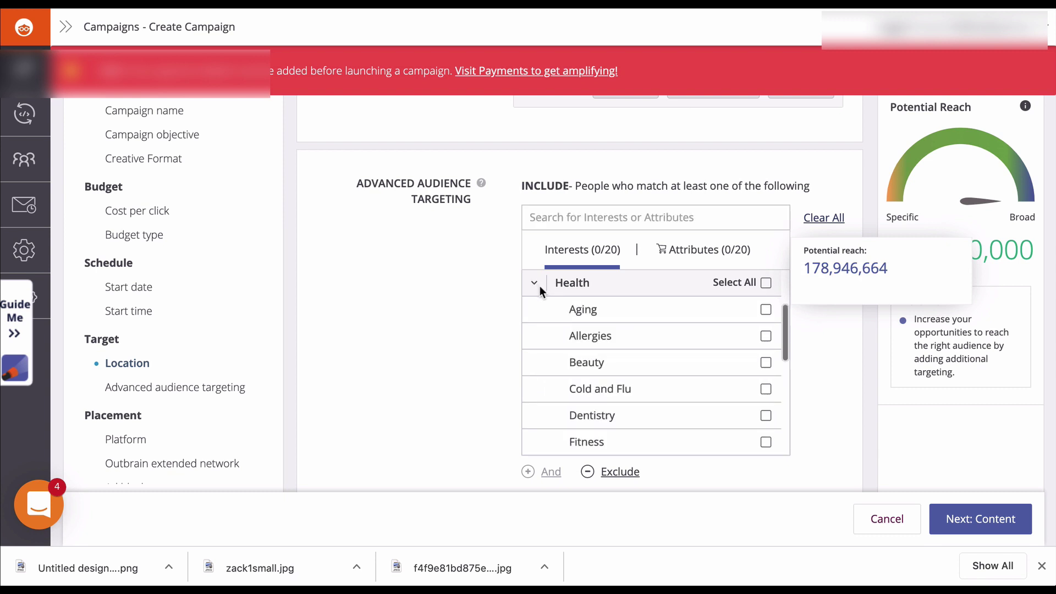
click(535, 283)
scroll(538, 305, up, 3)
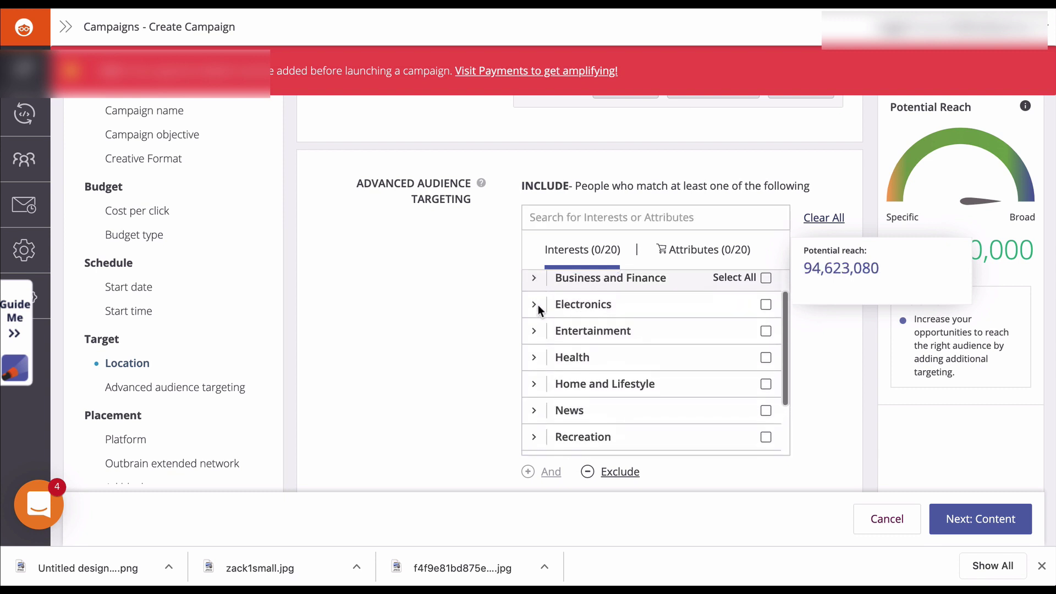
scroll(538, 314, down, 1)
click(534, 378)
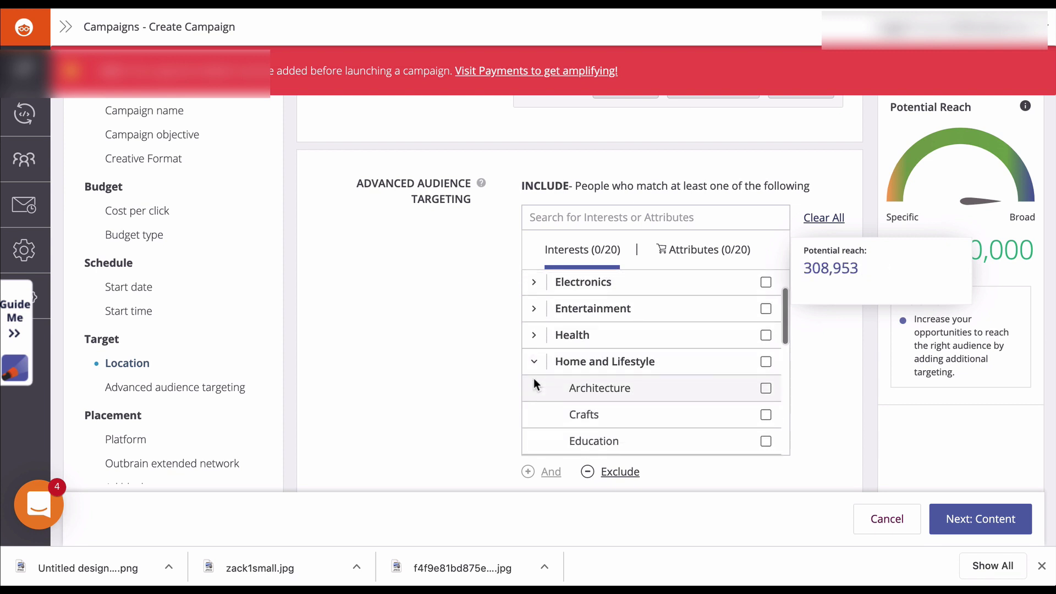
scroll(537, 335, down, 5)
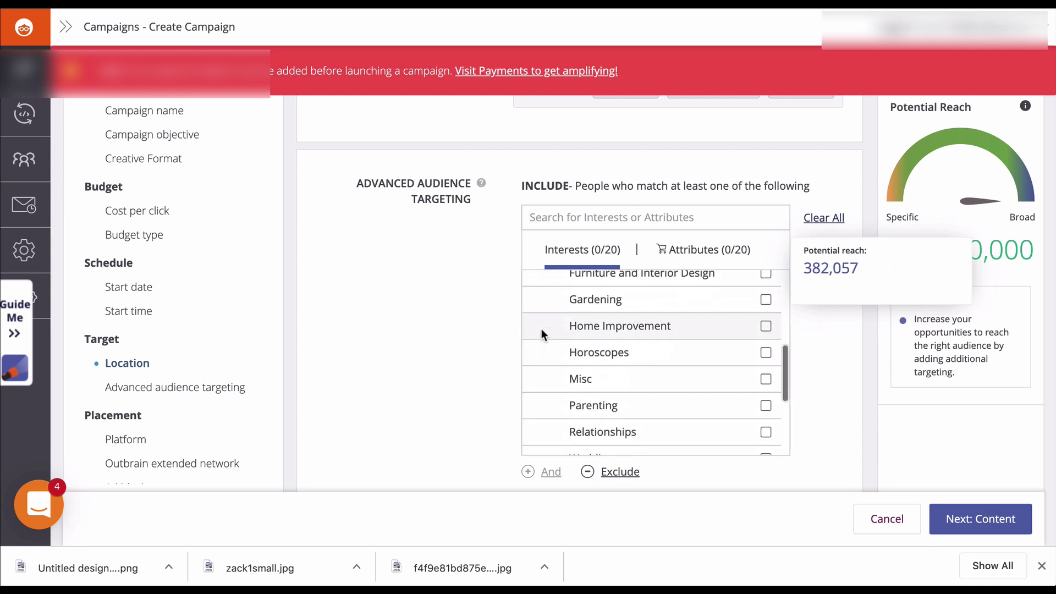
scroll(544, 325, down, 1)
scroll(544, 326, up, 1)
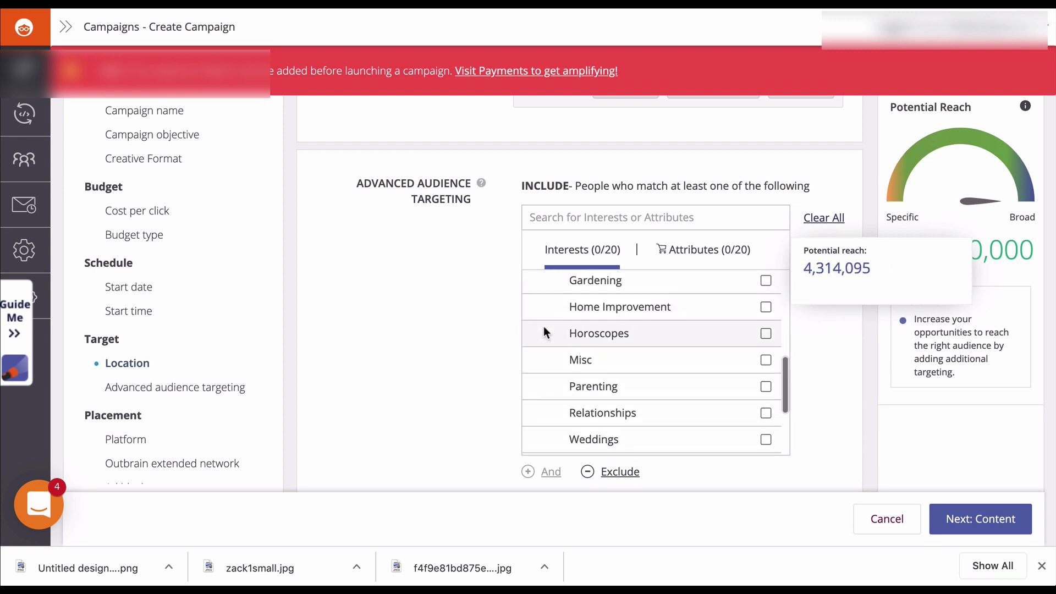
click(766, 328)
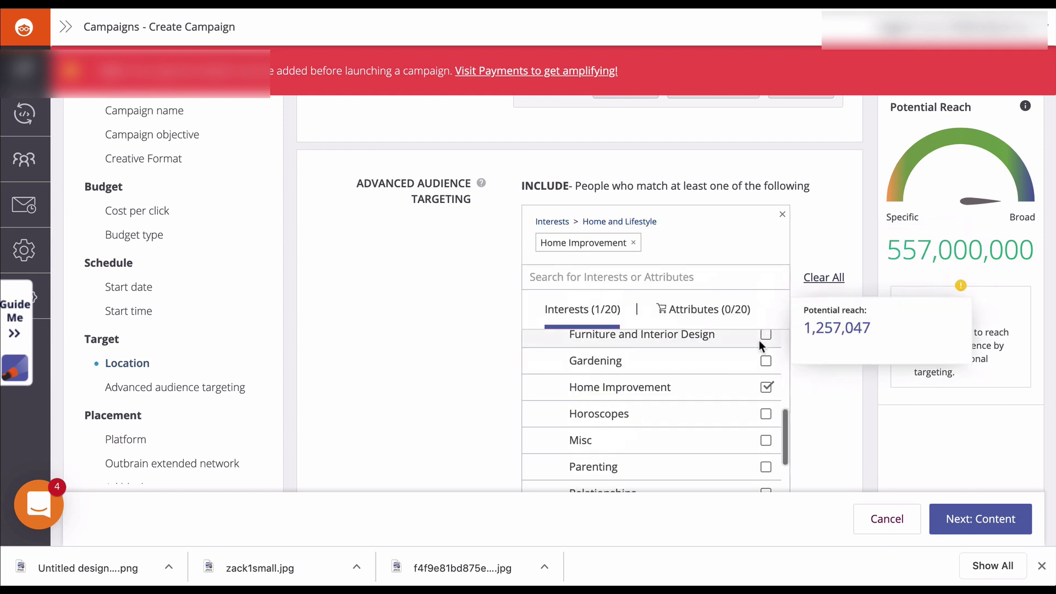
scroll(760, 341, up, 3)
click(534, 389)
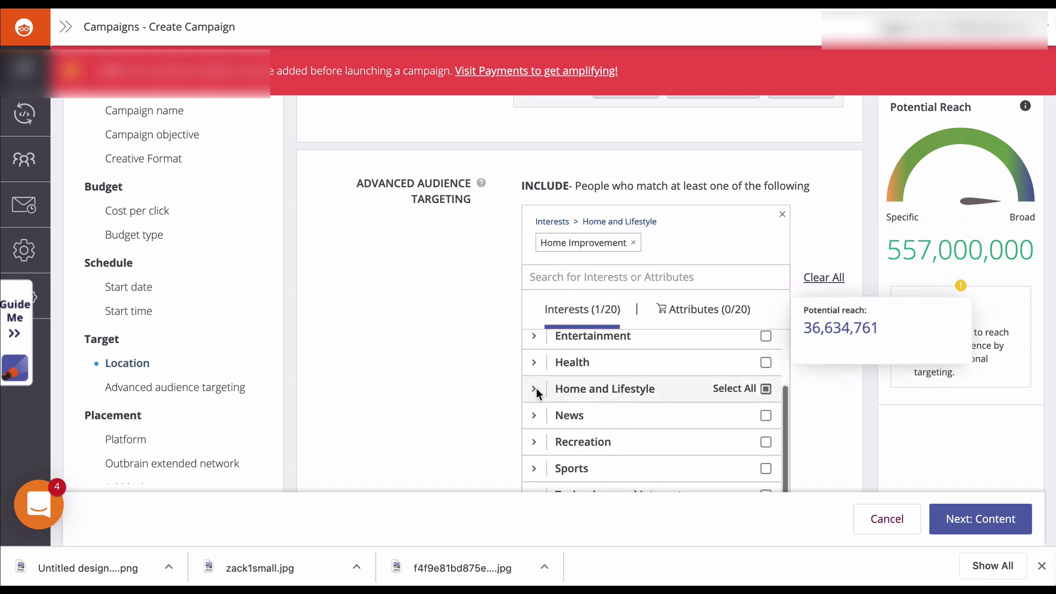
- Add Outdoor from the Recreation interests
scroll(536, 388, up, 5)
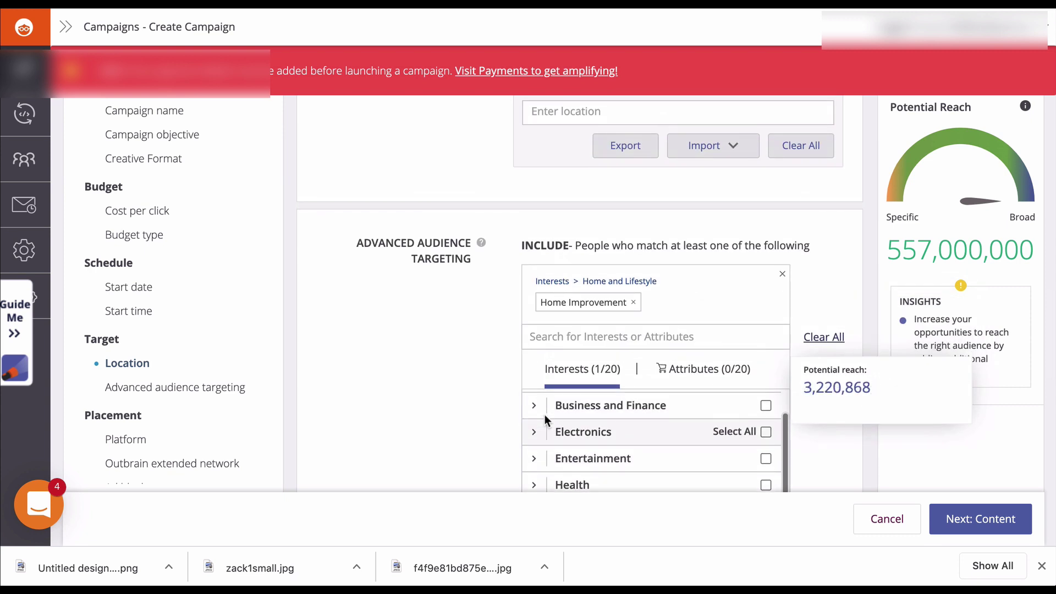
scroll(430, 367, down, 2)
scroll(430, 369, down, 1)
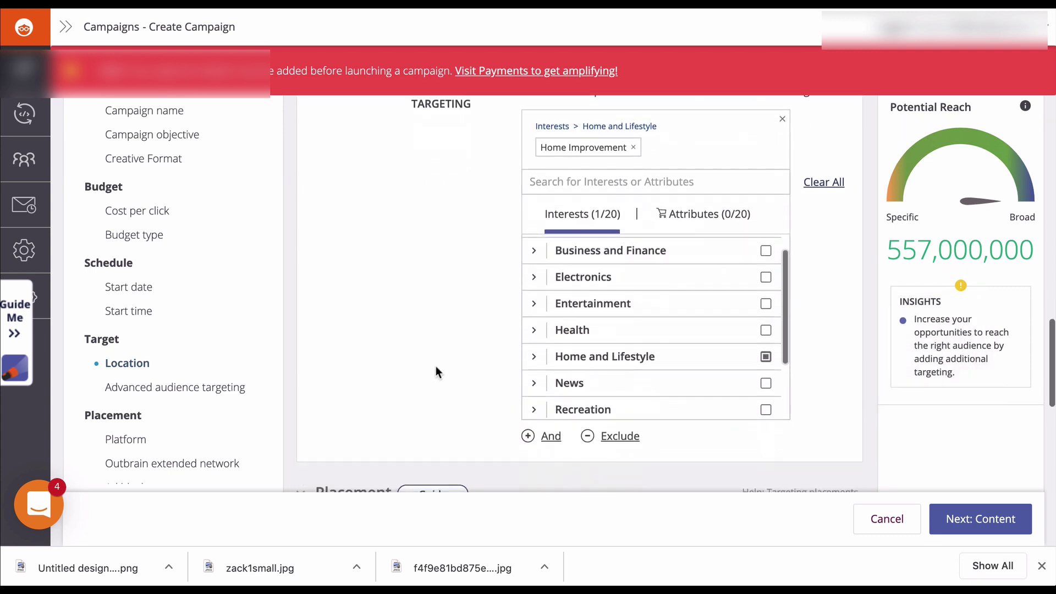
scroll(548, 310, down, 3)
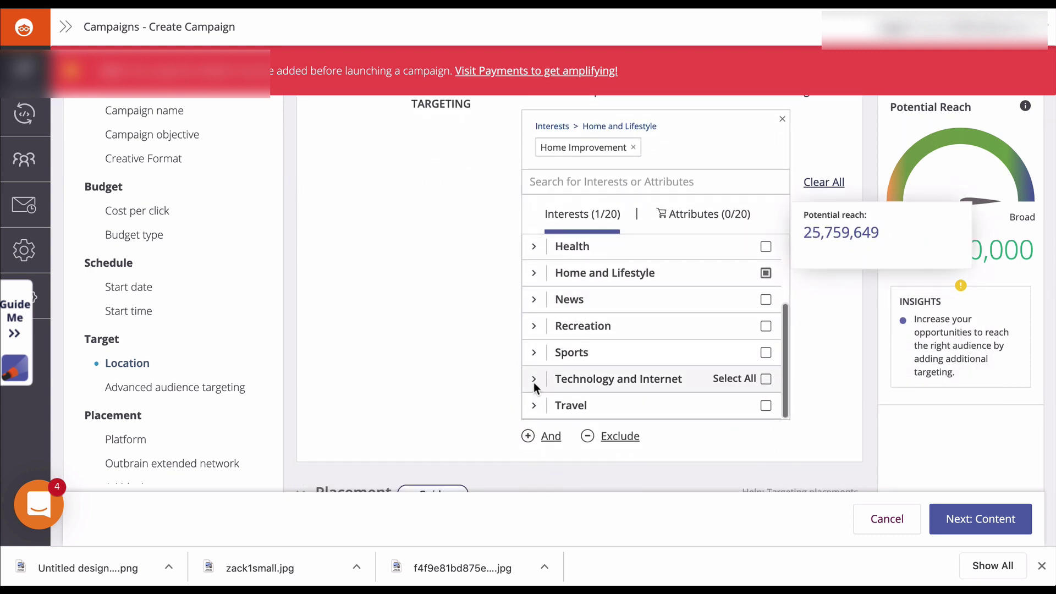
click(534, 379)
scroll(533, 382, down, 3)
scroll(534, 381, down, 2)
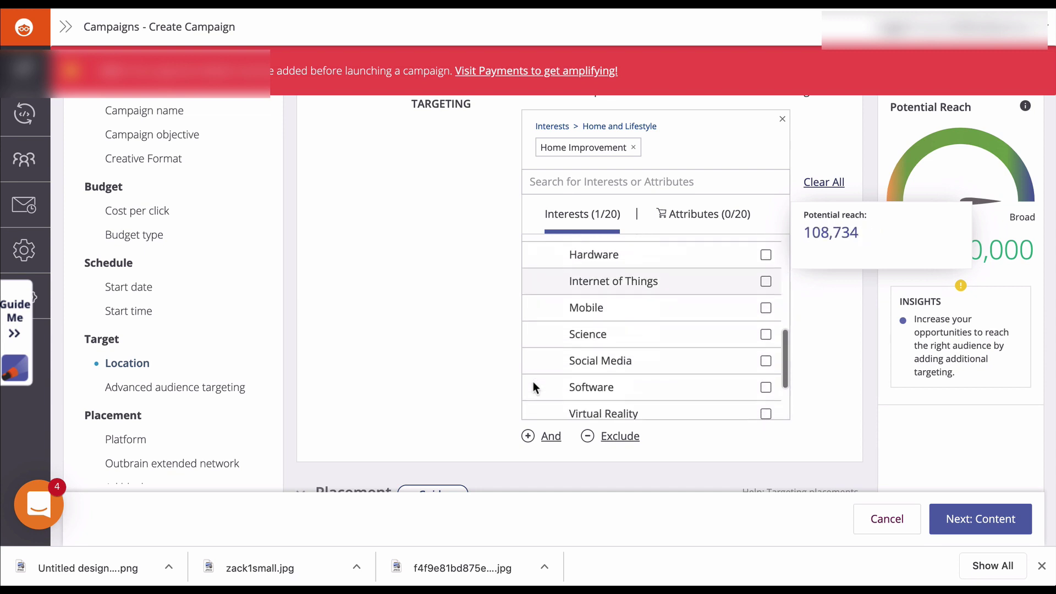
scroll(533, 382, up, 4)
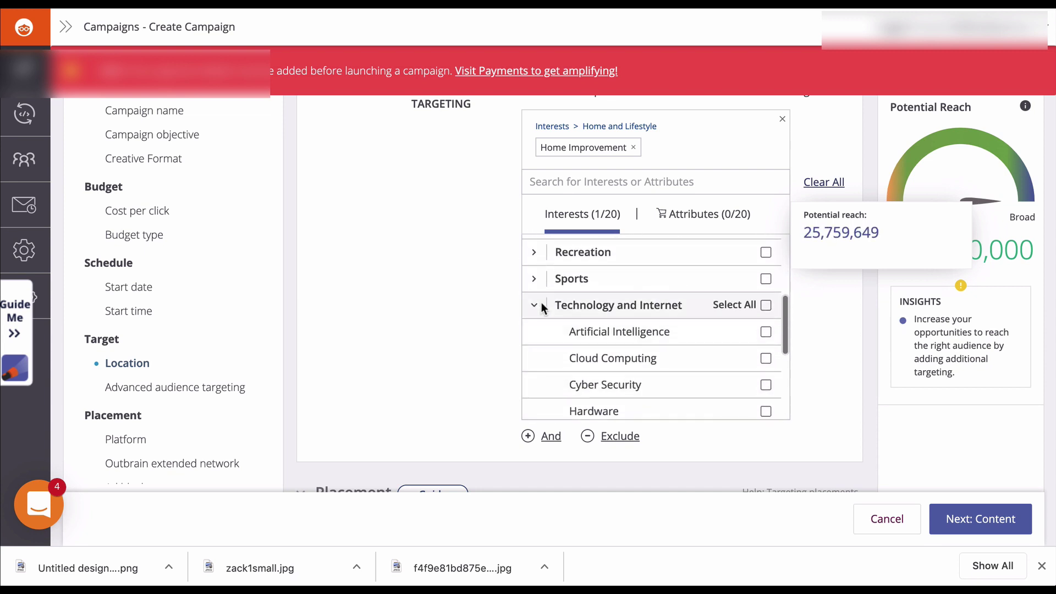
click(541, 302)
scroll(539, 303, up, 4)
scroll(541, 410, down, 1)
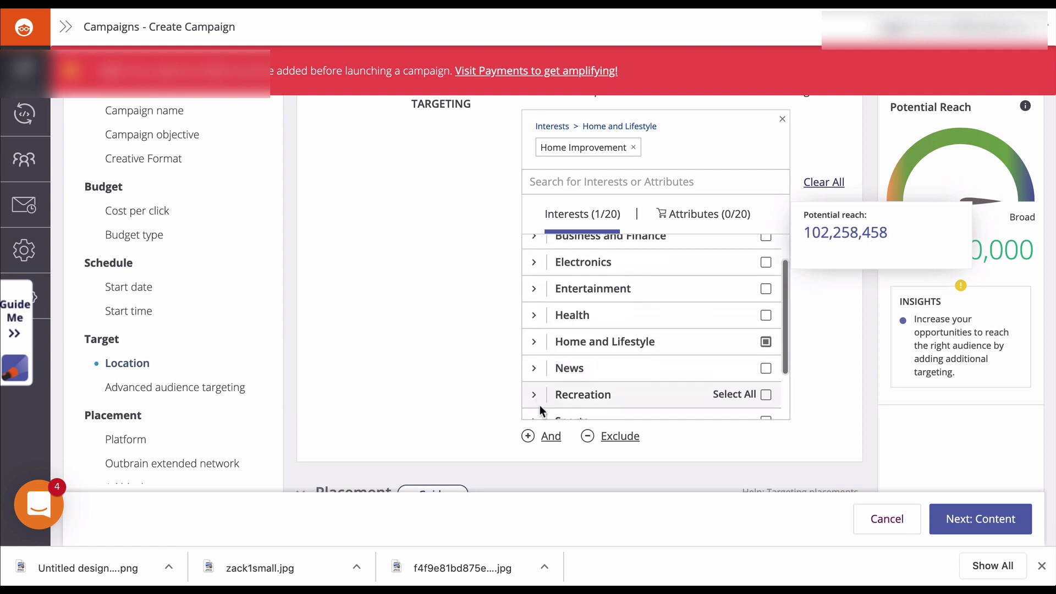
click(535, 394)
scroll(535, 394, down, 5)
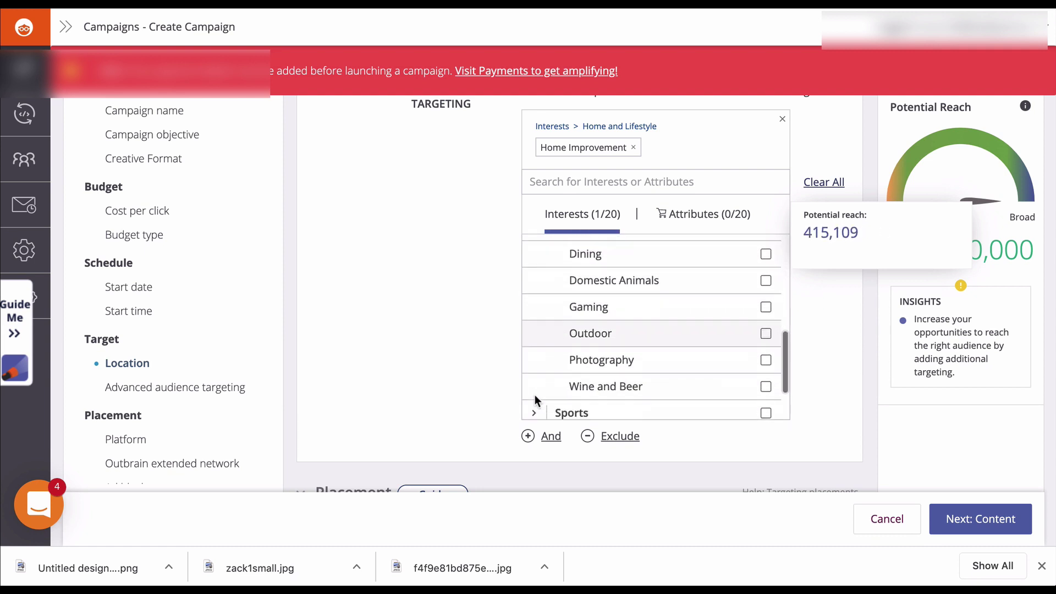
click(766, 334)
scroll(562, 355, up, 6)
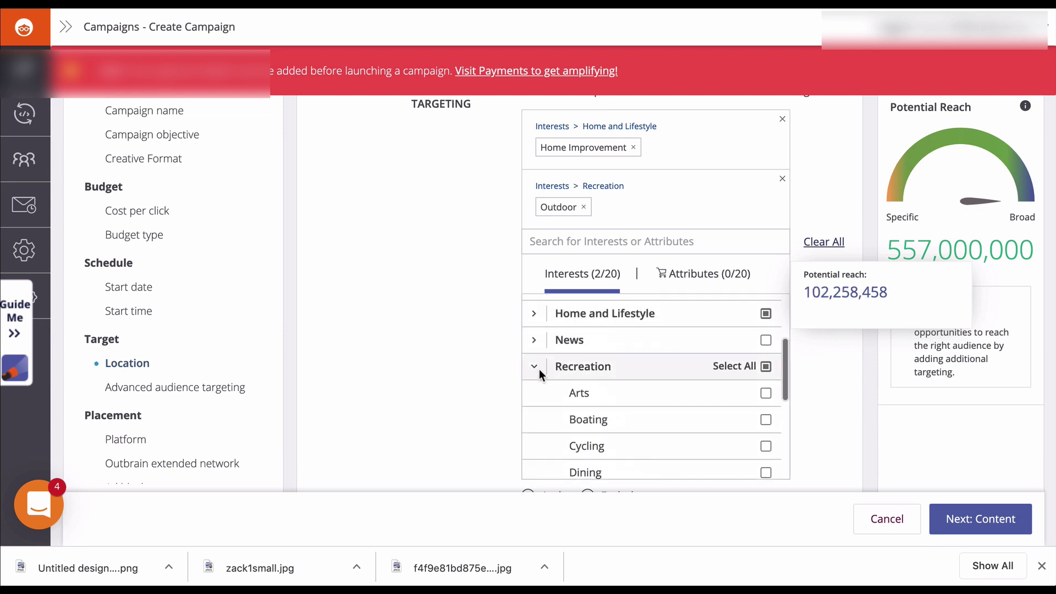
click(535, 367)
scroll(537, 418, up, 3)
- Add Weather, Natural Disasters, and Environment and Wildlife from the News interests
click(535, 468)
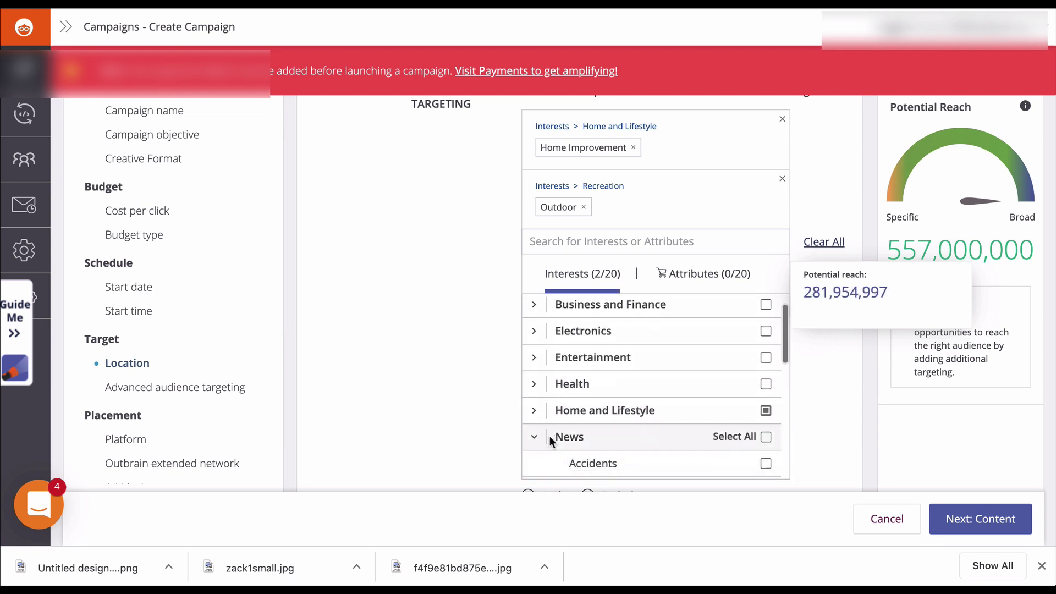
scroll(550, 436, down, 4)
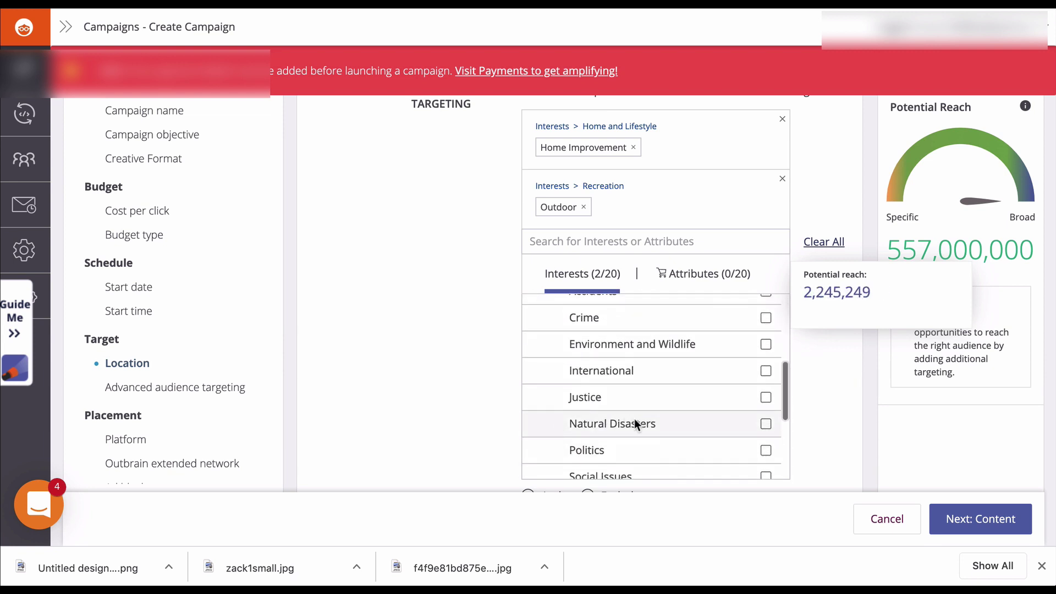
scroll(635, 420, down, 2)
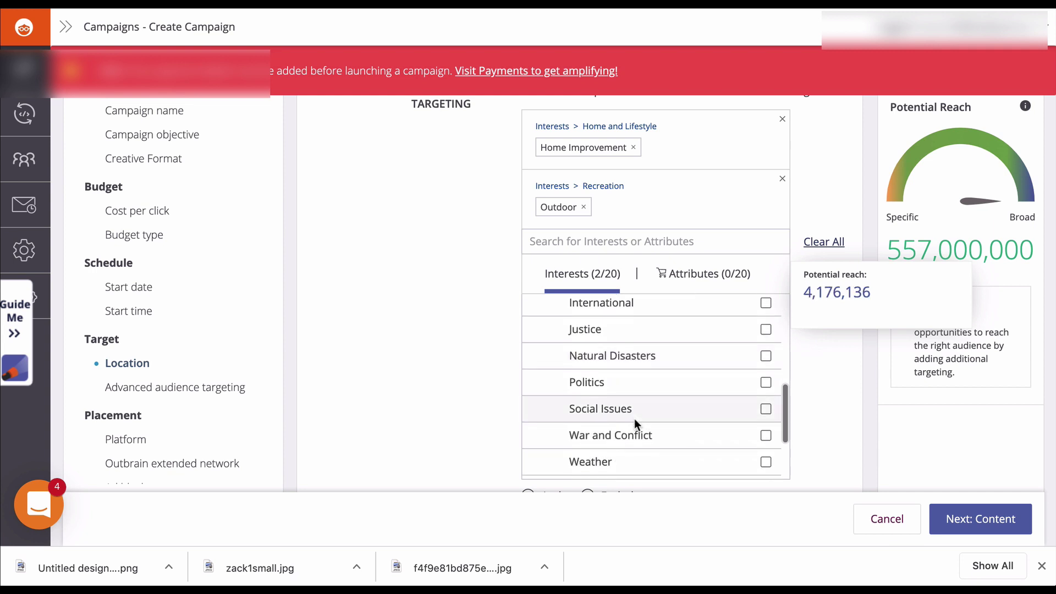
click(767, 463)
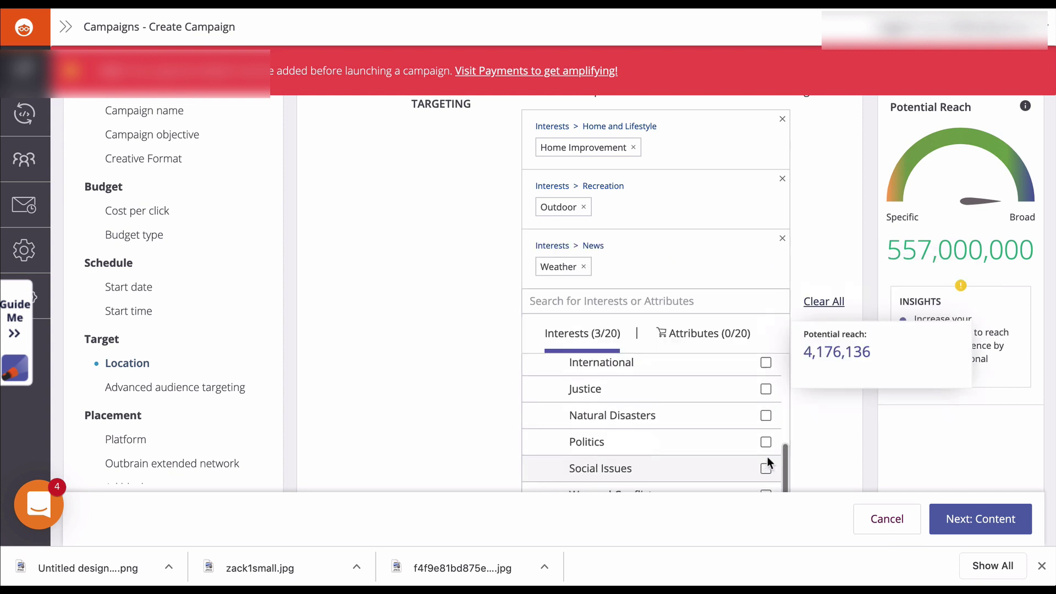
scroll(756, 440, down, 2)
scroll(755, 440, up, 1)
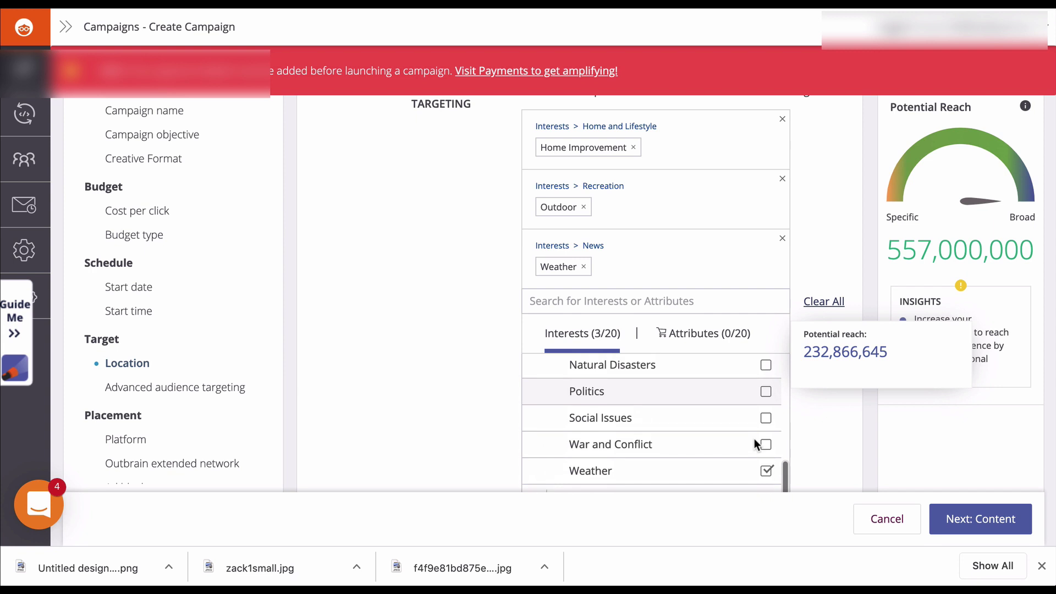
scroll(716, 401, up, 2)
scroll(716, 401, up, 1)
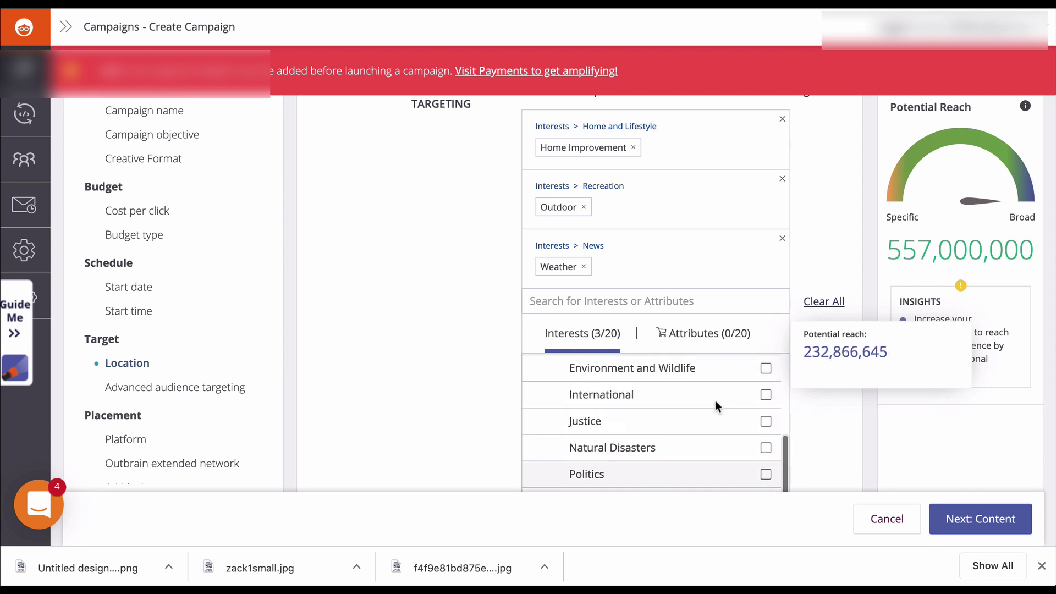
click(766, 450)
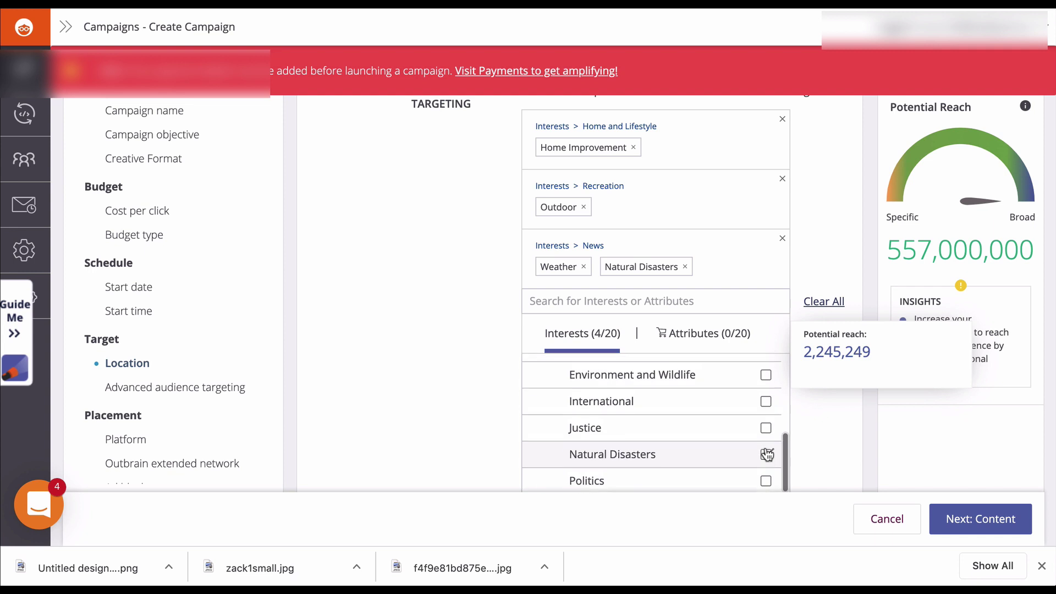
scroll(765, 451, up, 3)
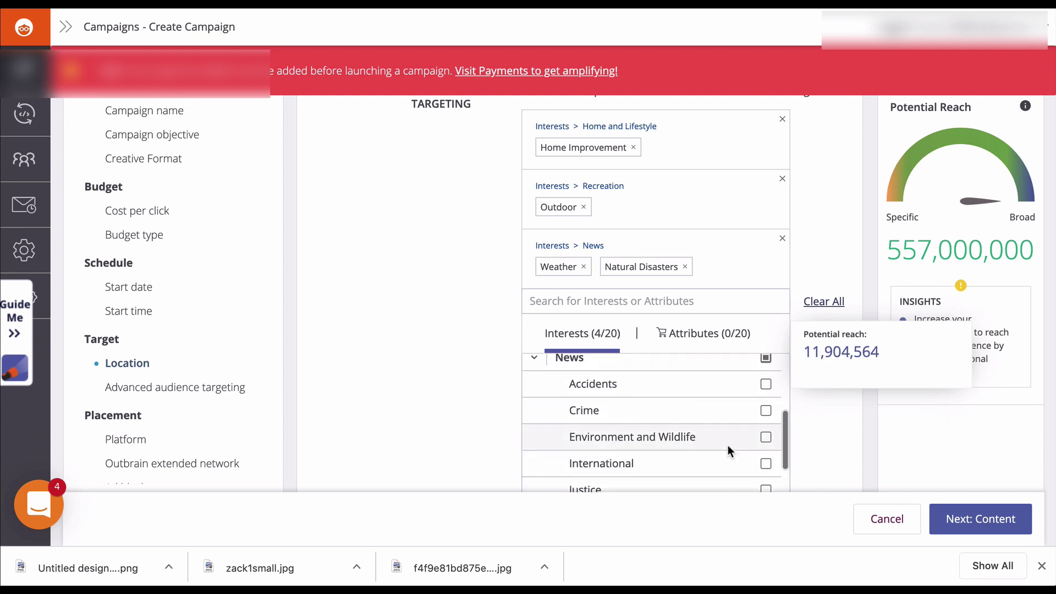
click(769, 440)
scroll(770, 445, up, 2)
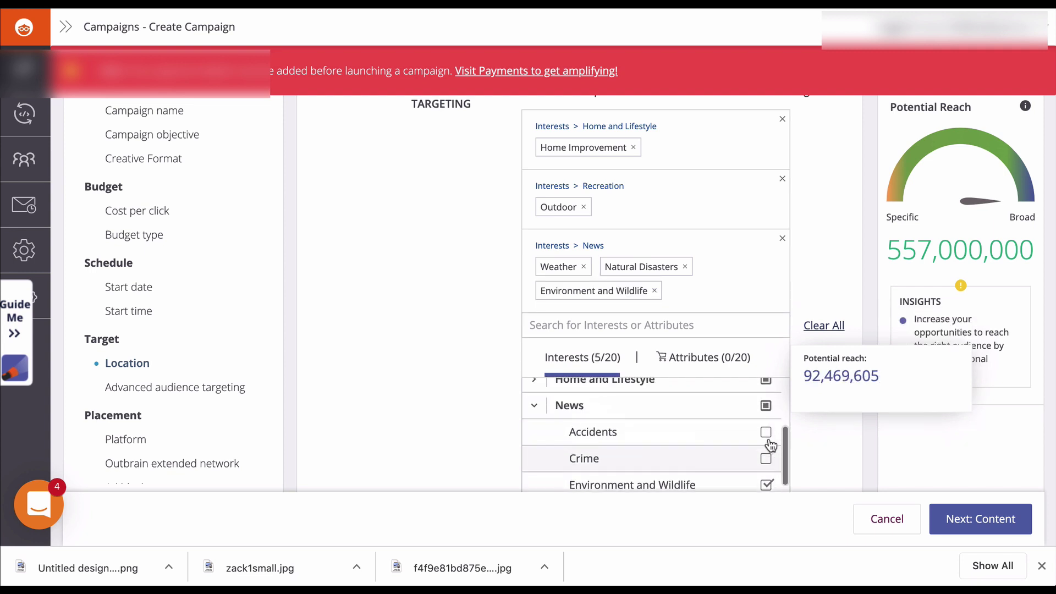
click(536, 437)
scroll(556, 431, up, 3)
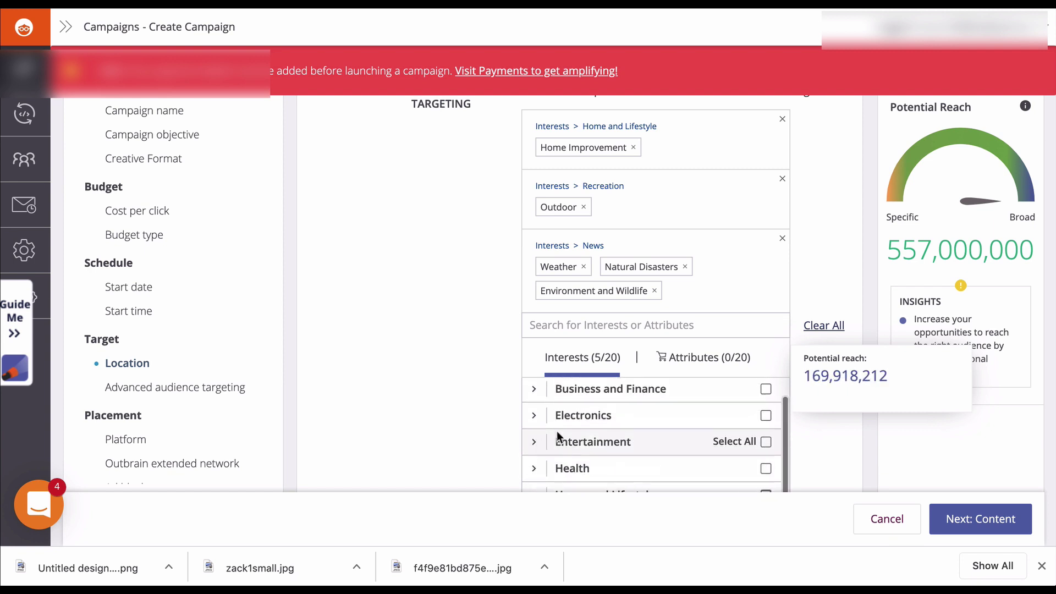
scroll(572, 434, down, 3)
- Browse the Travel, Health and Entertainment interest groups without selecting any subtopics
scroll(468, 407, down, 3)
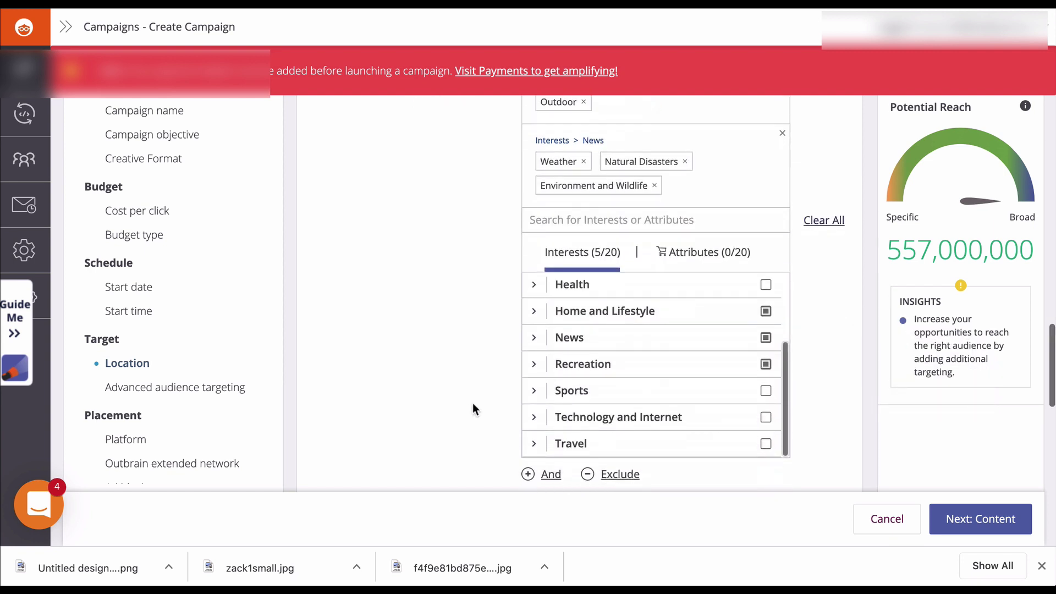
click(534, 424)
scroll(561, 377, down, 3)
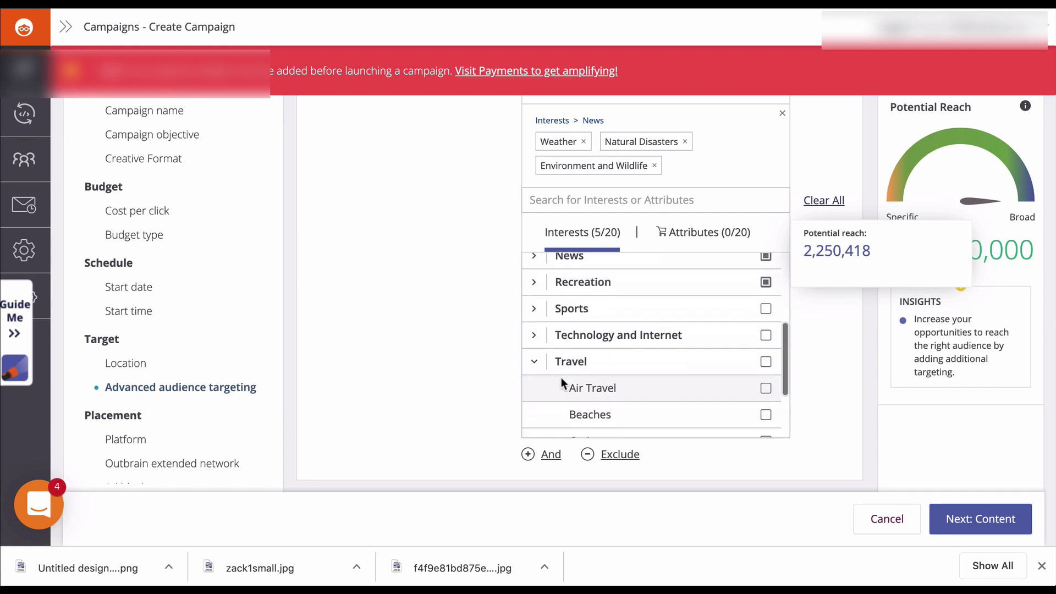
scroll(561, 378, up, 1)
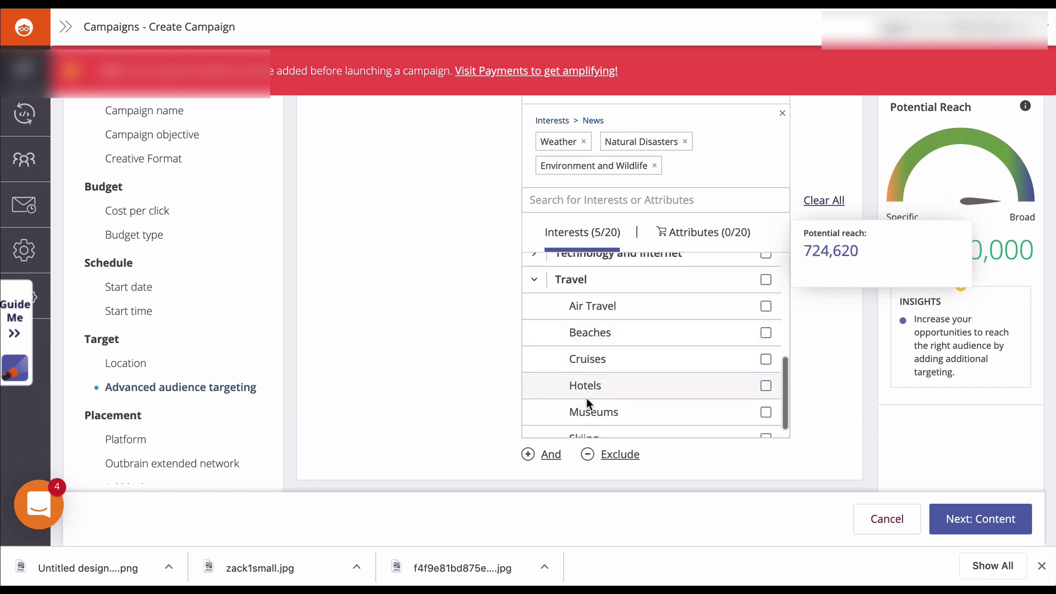
scroll(587, 418, down, 1)
scroll(587, 417, up, 2)
scroll(588, 415, up, 2)
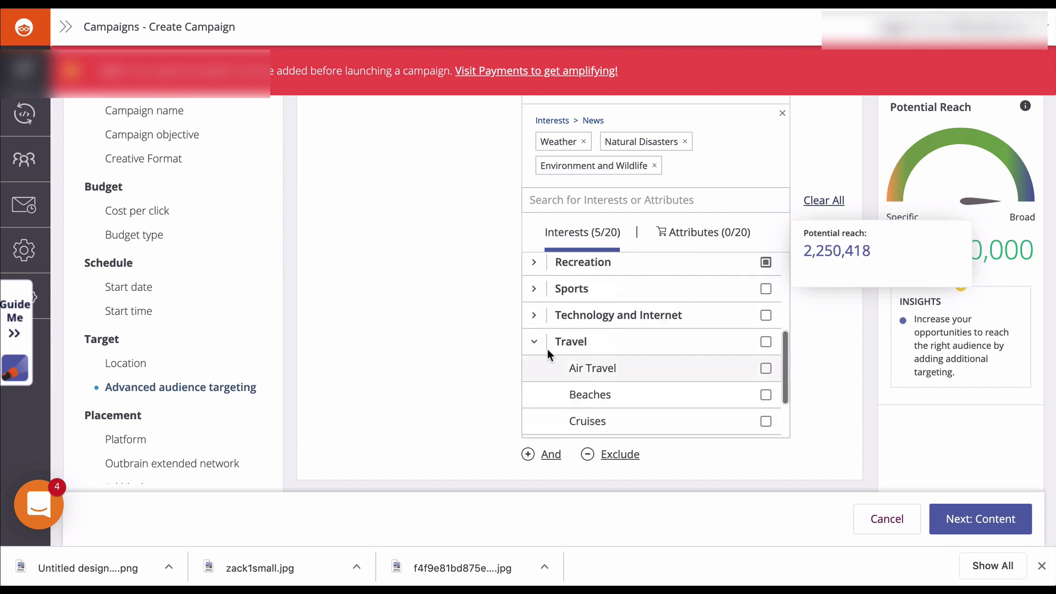
click(536, 342)
scroll(548, 395, up, 1)
scroll(543, 415, down, 3)
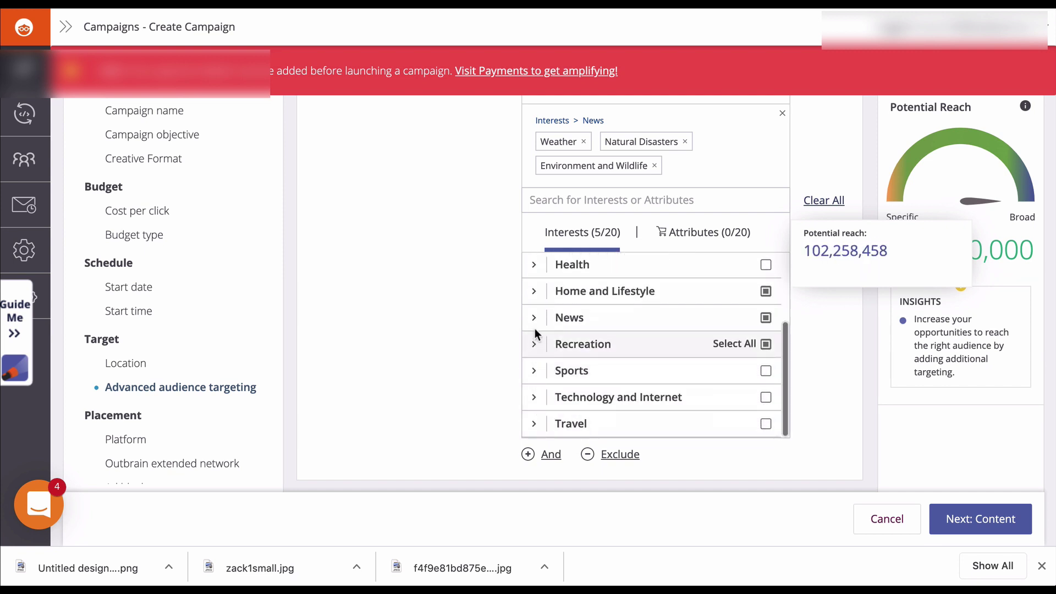
scroll(536, 302, up, 2)
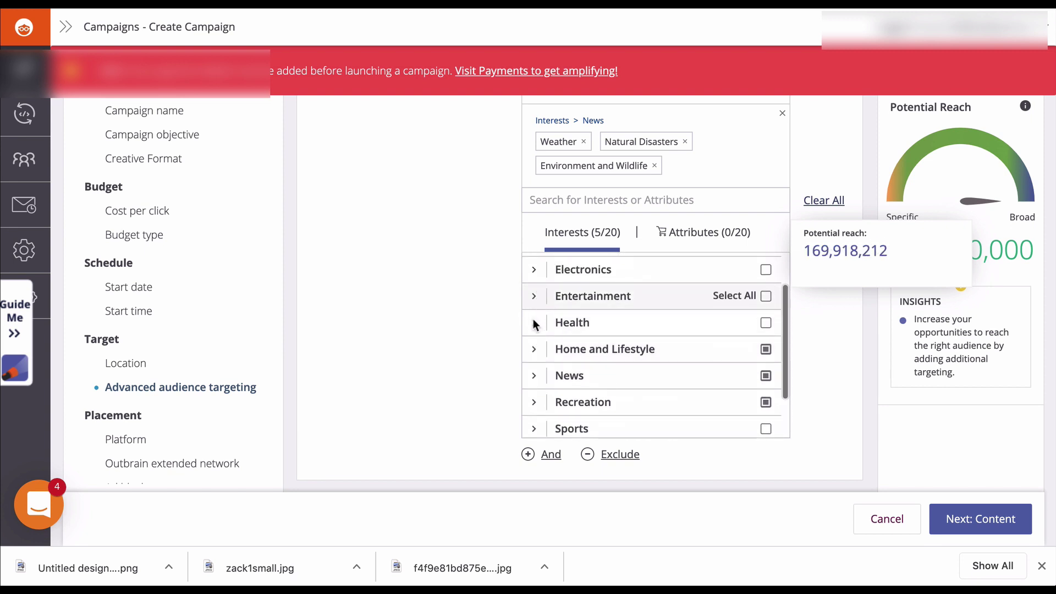
click(534, 325)
scroll(544, 338, down, 7)
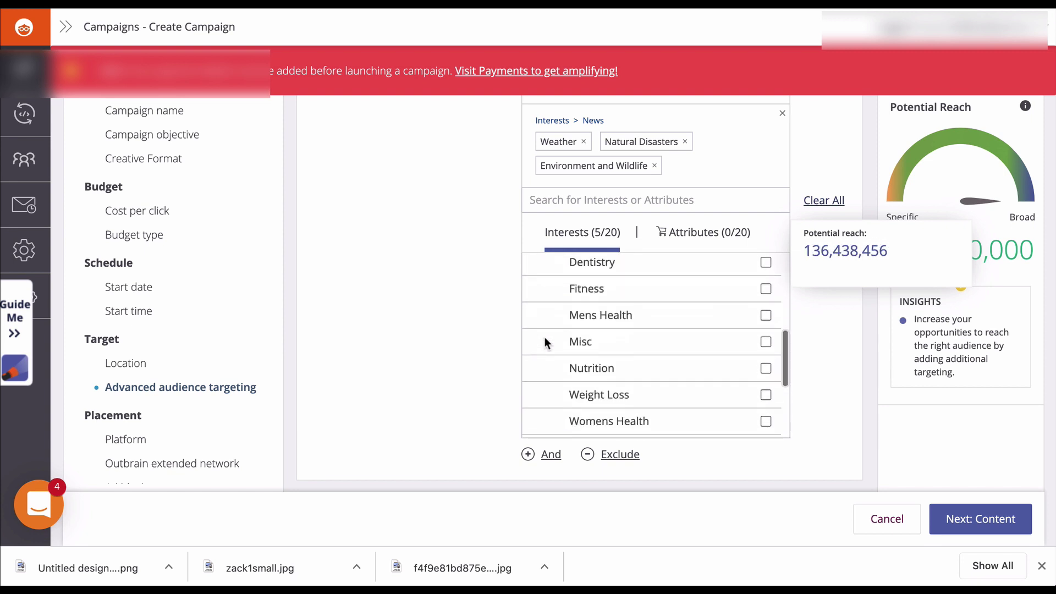
scroll(545, 341, down, 2)
scroll(545, 340, up, 6)
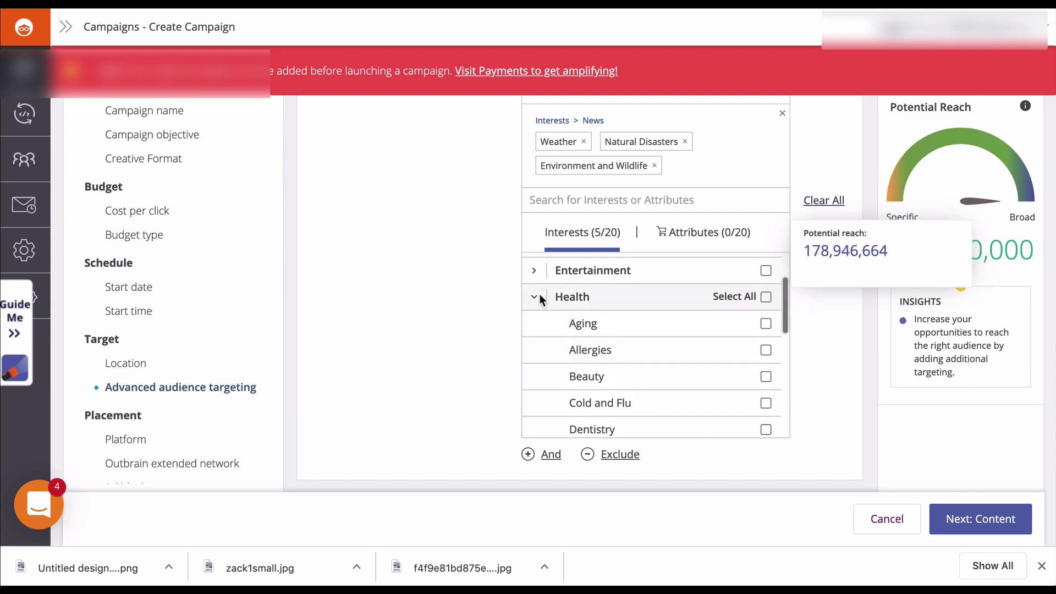
click(538, 297)
scroll(542, 330, up, 1)
click(537, 345)
scroll(549, 345, down, 5)
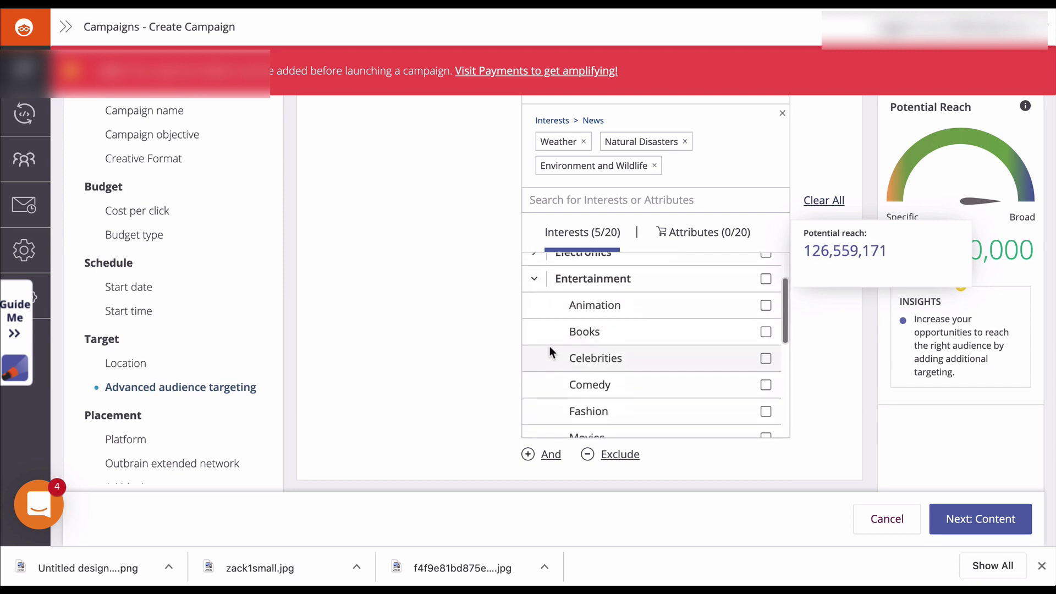
scroll(550, 346, up, 3)
scroll(548, 344, up, 1)
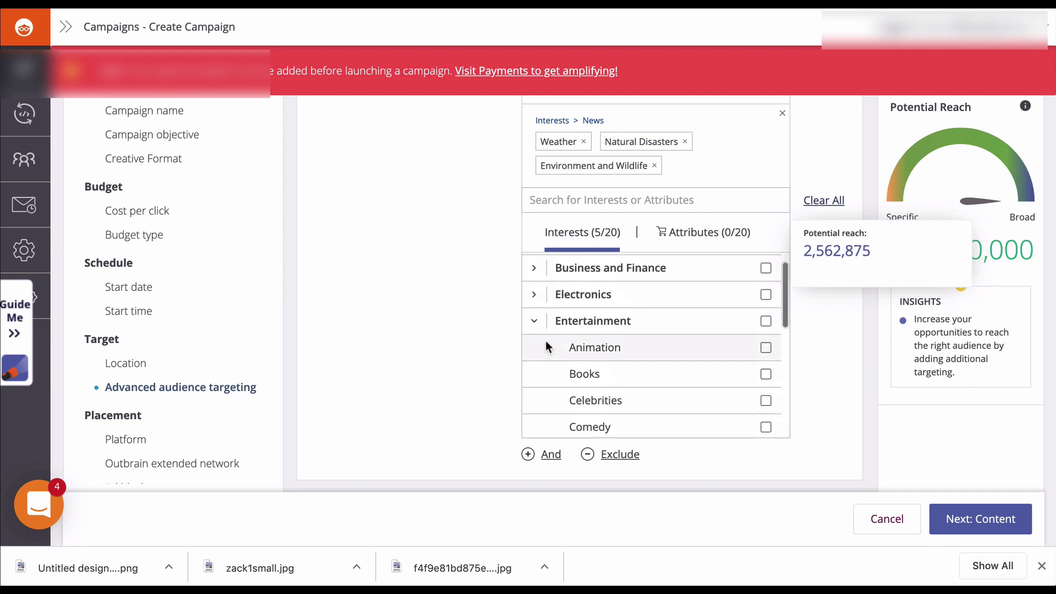
click(533, 319)
scroll(532, 321, up, 1)
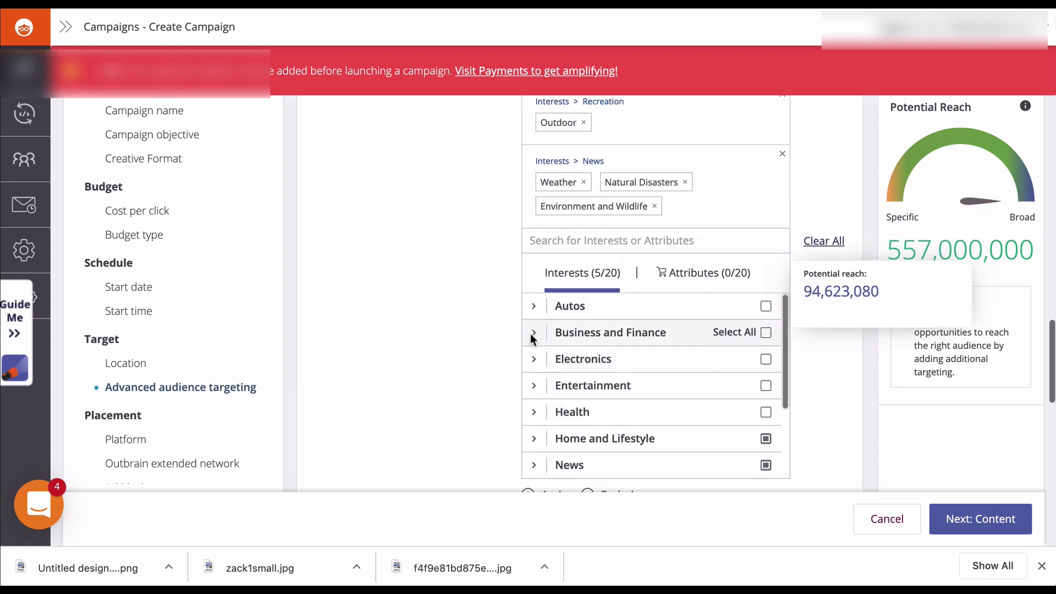
- Select Investing and Insurance under Business and Finance in the interest list
click(533, 332)
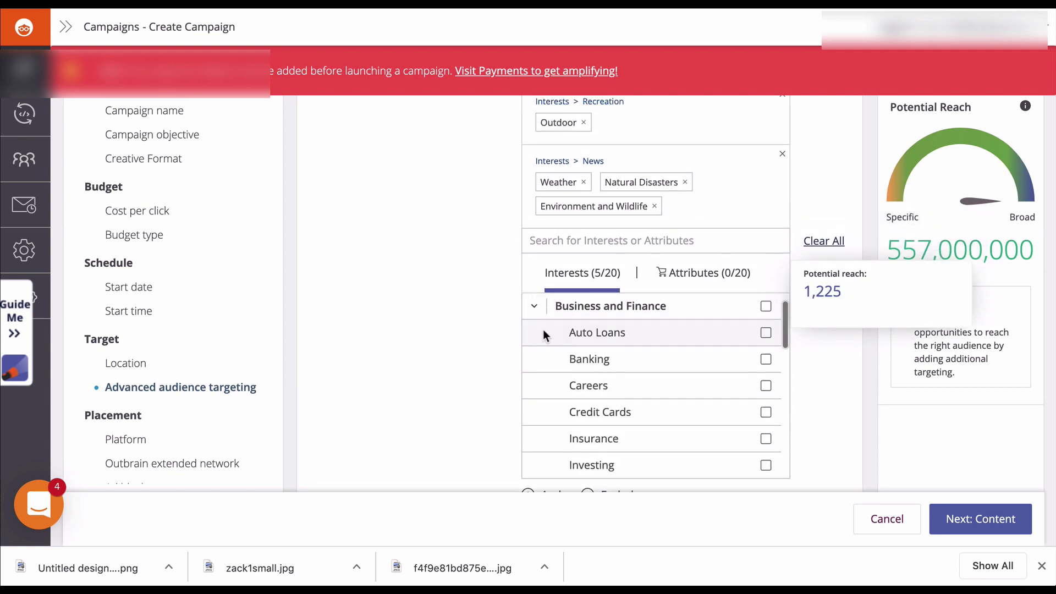
scroll(565, 351, down, 4)
scroll(565, 355, down, 5)
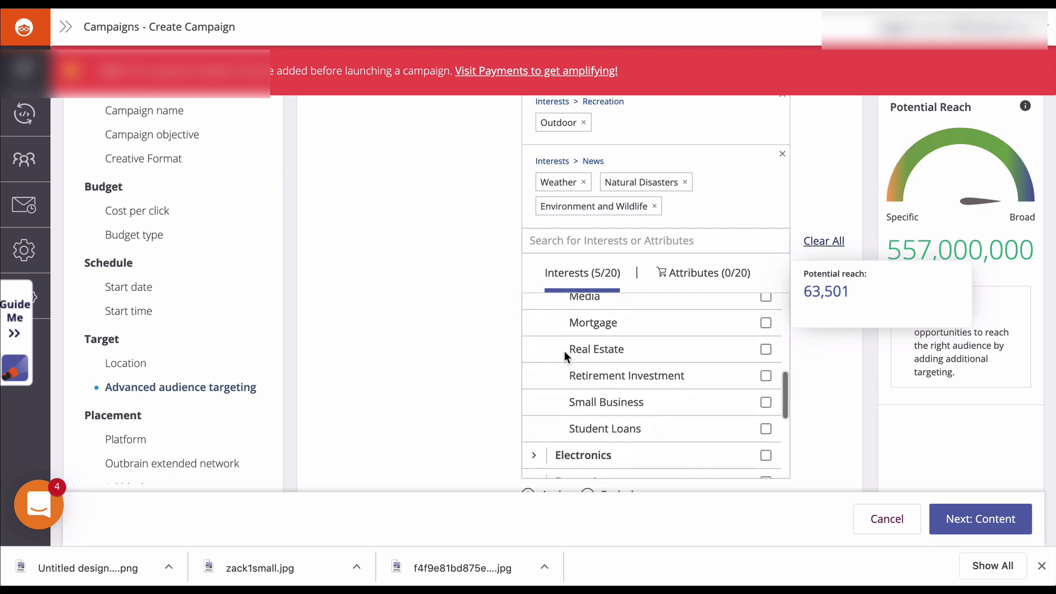
scroll(565, 354, up, 3)
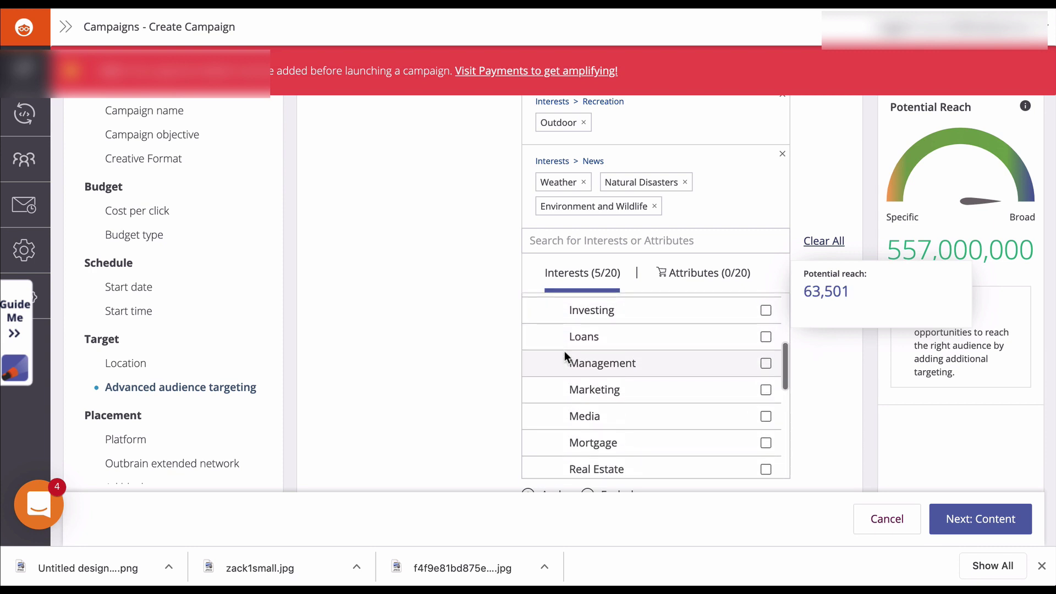
scroll(565, 355, up, 4)
scroll(564, 353, up, 1)
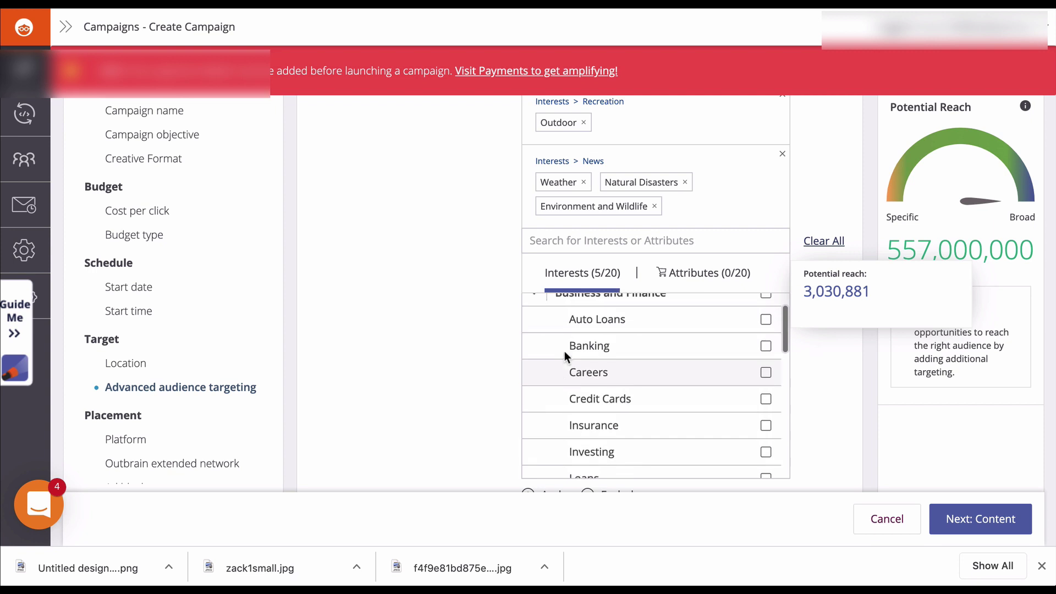
scroll(629, 351, up, 1)
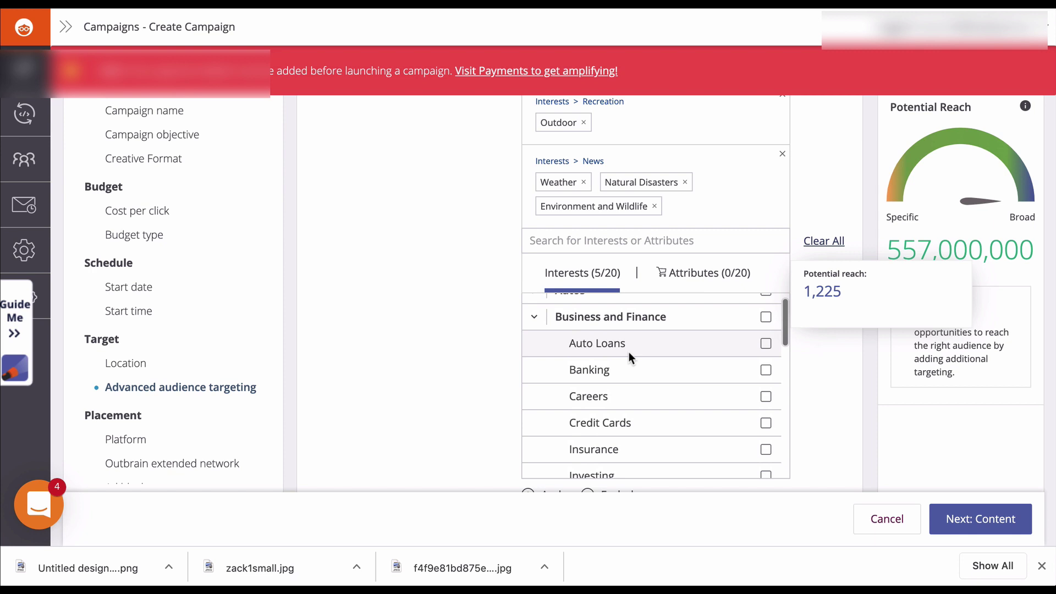
scroll(678, 434, down, 1)
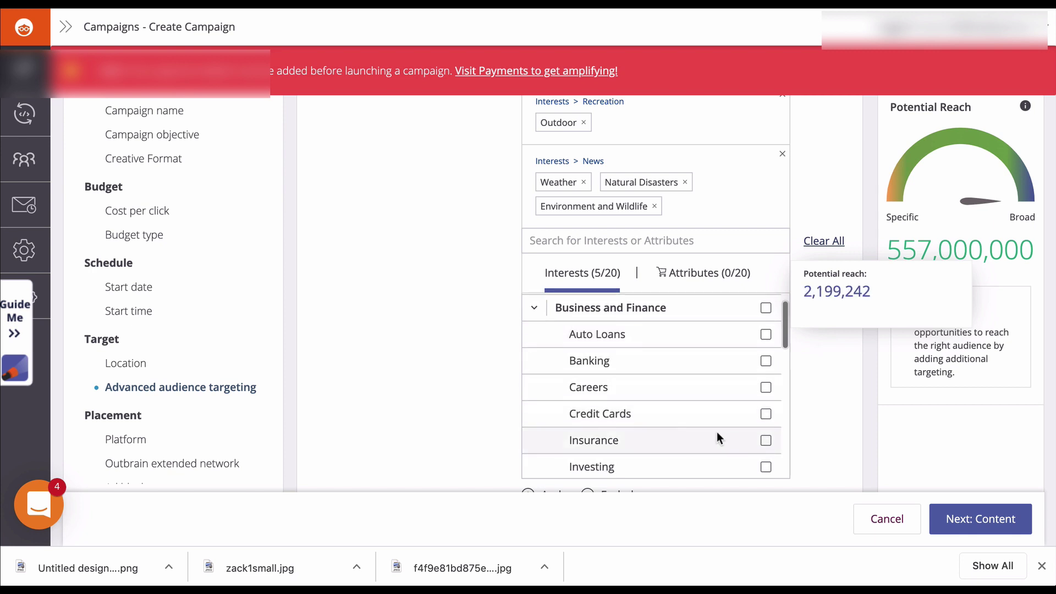
click(765, 472)
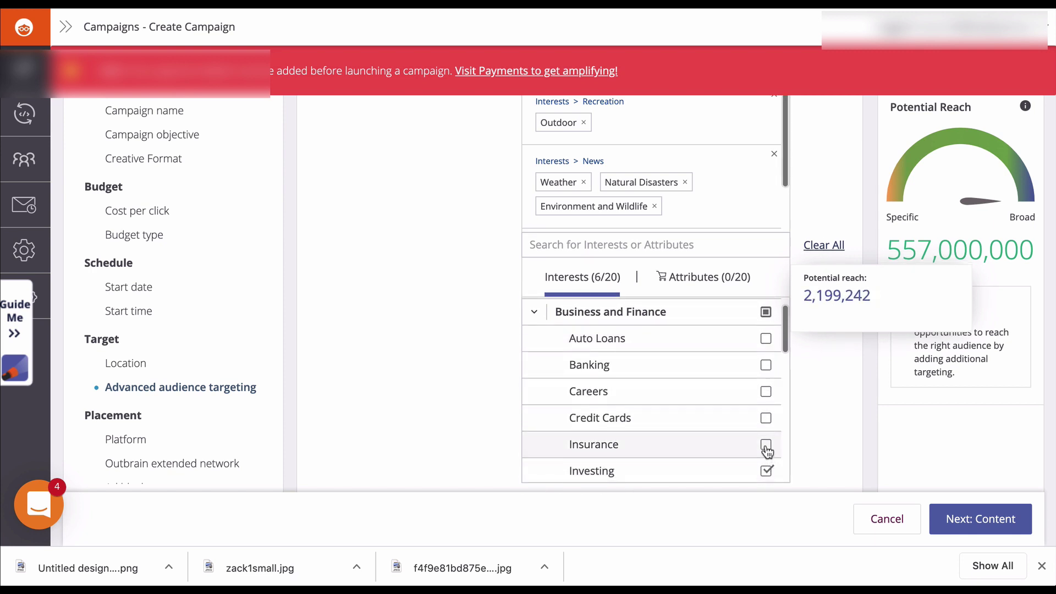
click(766, 445)
- Collapse Business and Finance and close the interest list, leaving 7 interests selected
scroll(767, 448, down, 2)
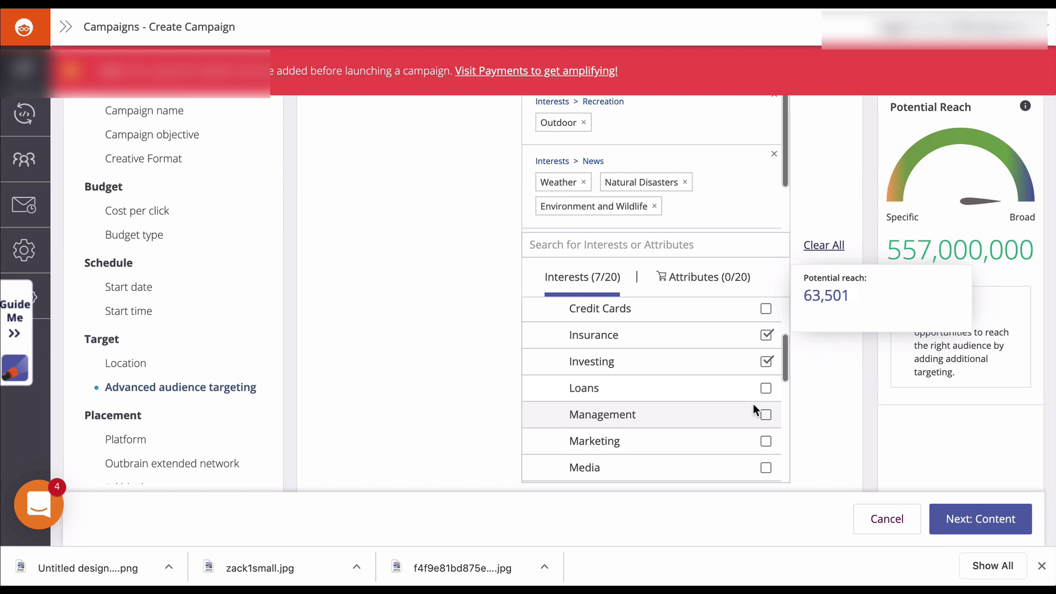
scroll(754, 403, up, 1)
scroll(754, 403, up, 1)
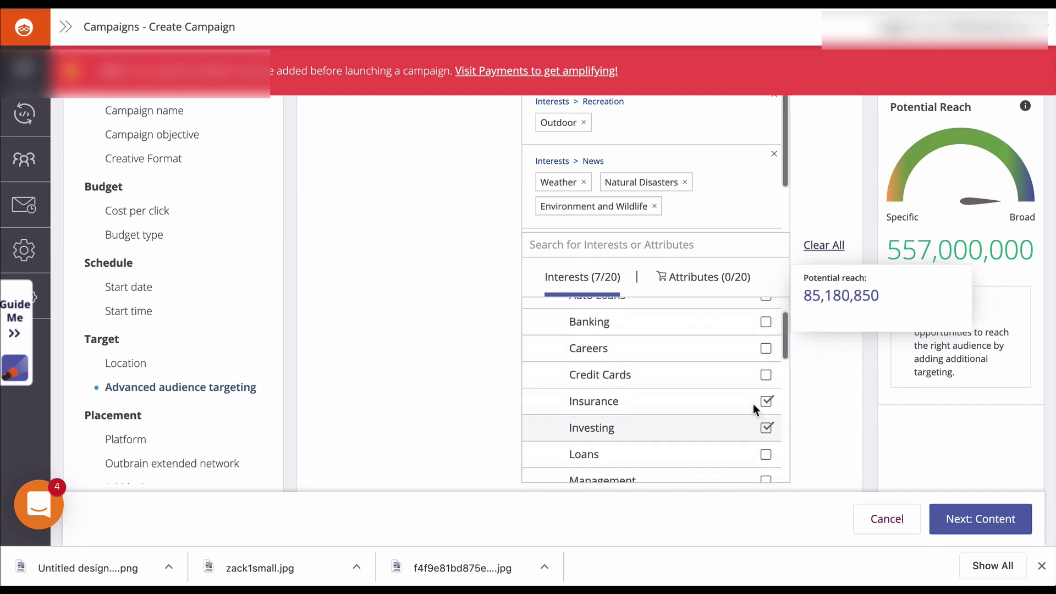
scroll(754, 404, up, 1)
click(535, 337)
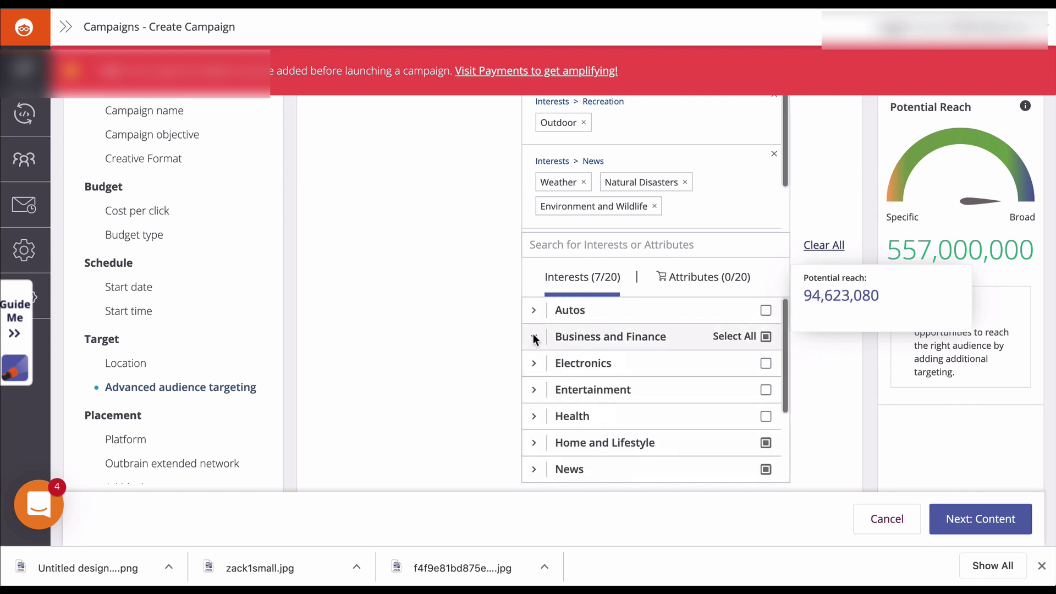
click(461, 345)
click(616, 245)
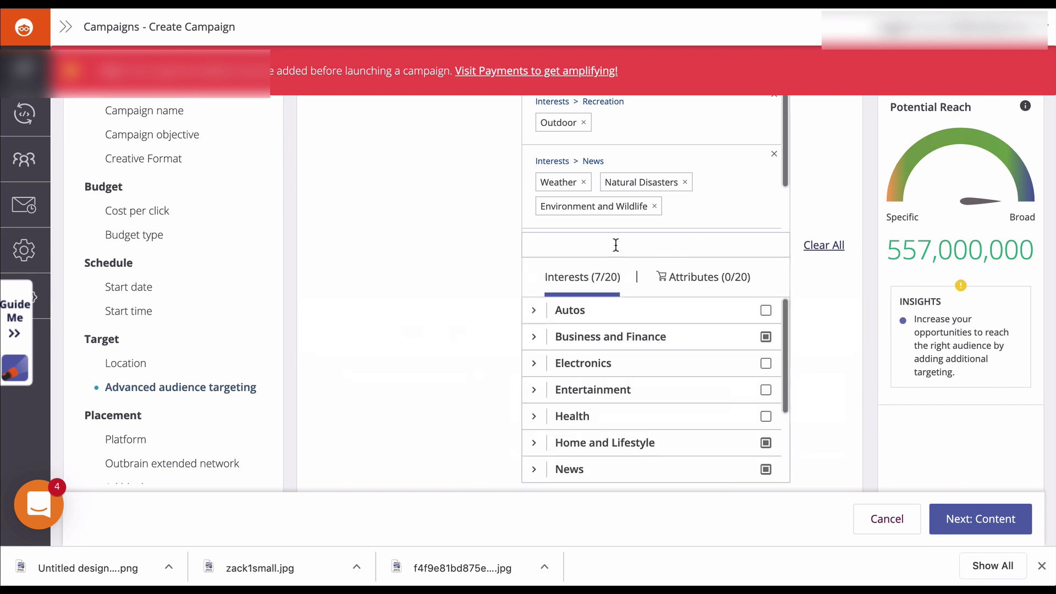
click(464, 314)
- Scroll down to the Placement section and view the Outbrain Extended Network explanation
scroll(505, 297, down, 2)
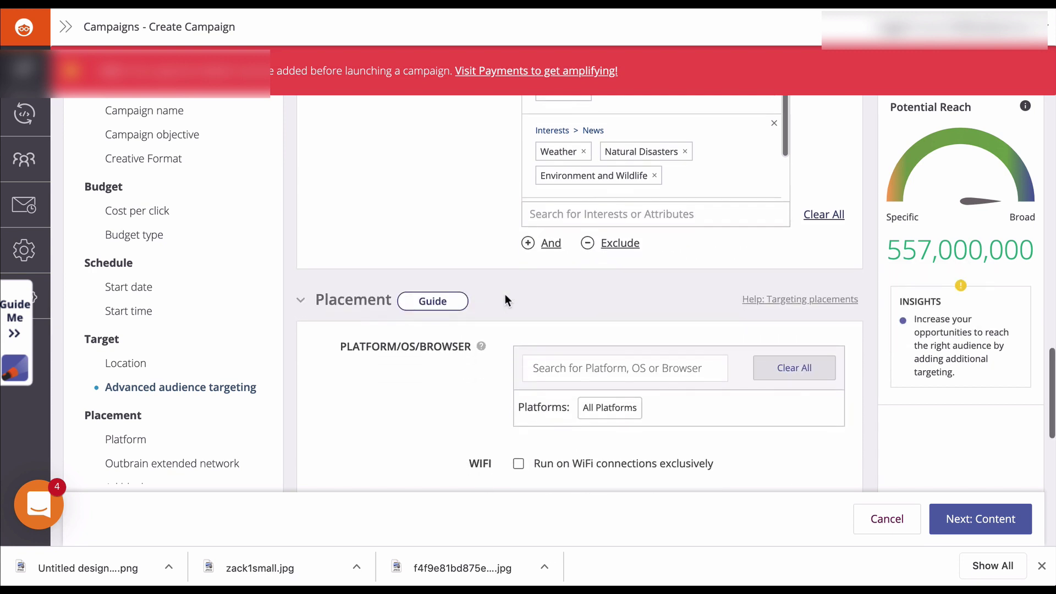
scroll(484, 301, down, 1)
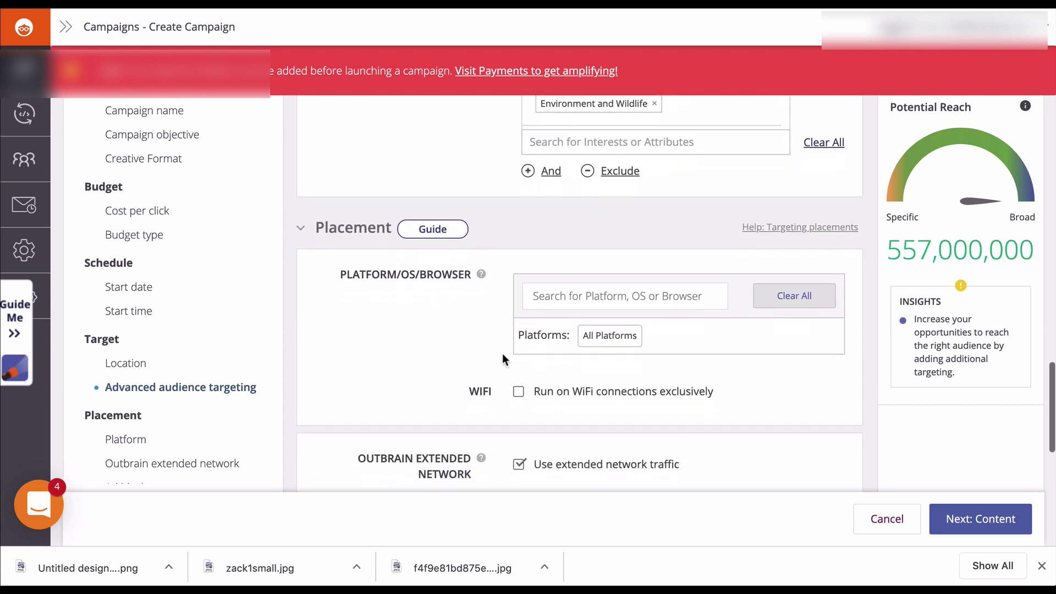
scroll(502, 355, down, 2)
scroll(521, 389, down, 2)
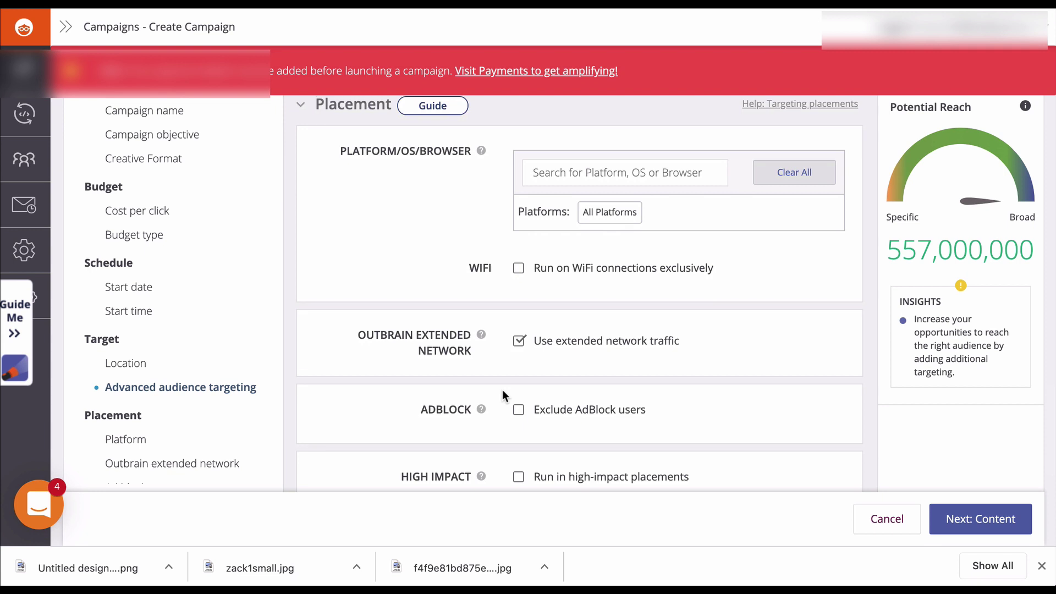
scroll(503, 390, down, 3)
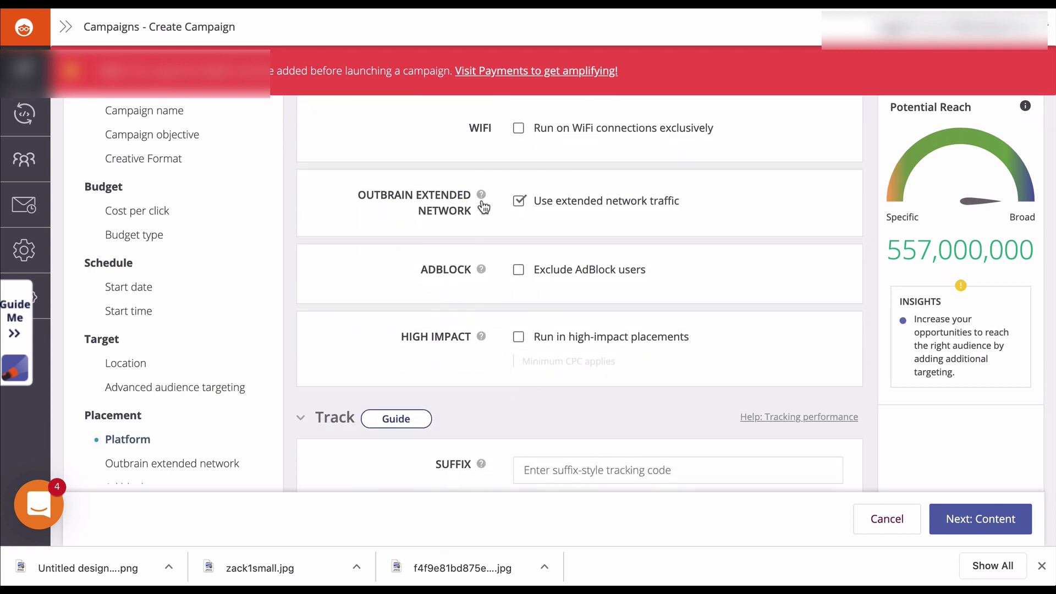
mouse_move(482, 205)
- Turn off 'Use extended network traffic' and confirm Opt Out in the 'Are you sure?' dialog
click(518, 202)
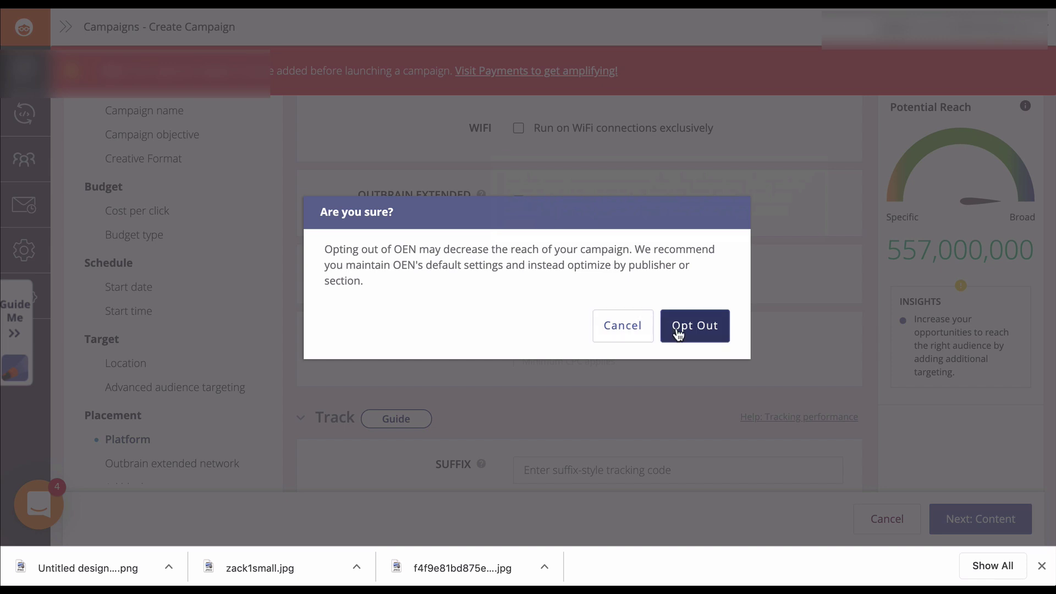
click(678, 333)
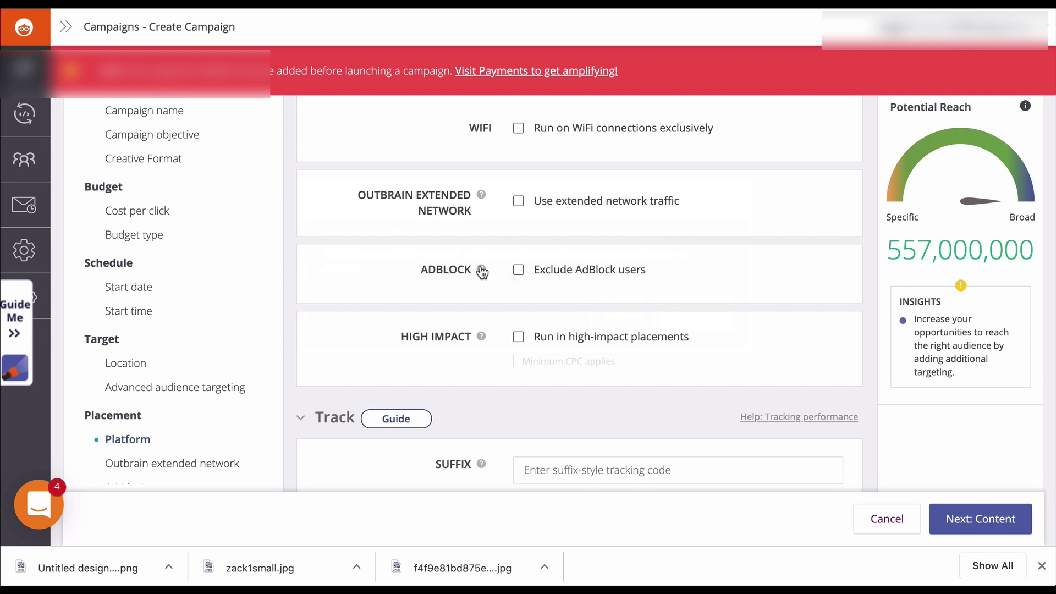
mouse_move(483, 271)
- Tick 'Exclude AdBlock users', keep High Impact off, and scroll down to the Track section
click(519, 269)
scroll(551, 322, down, 1)
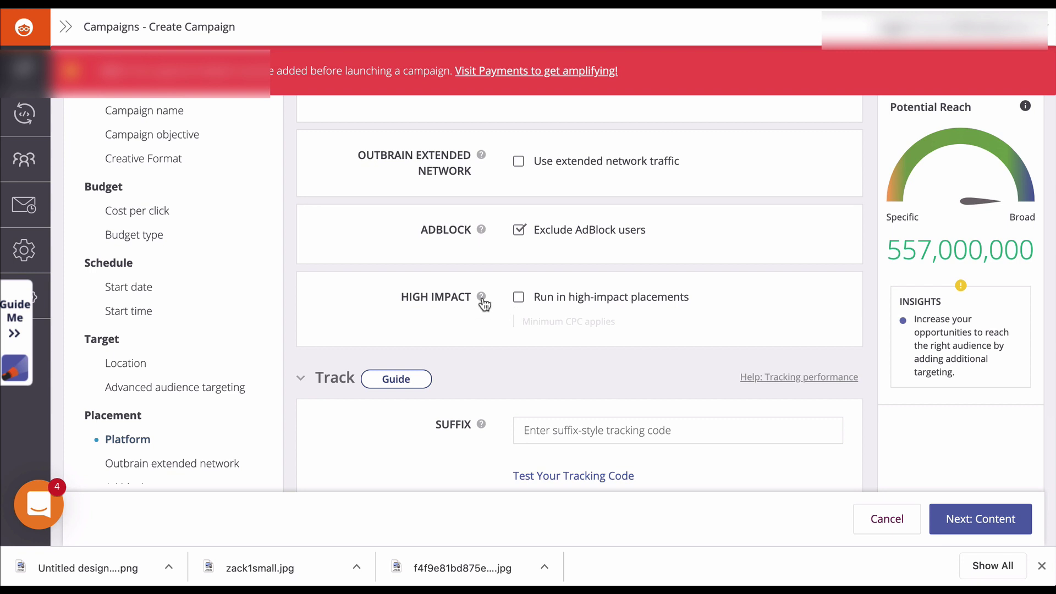
mouse_move(483, 301)
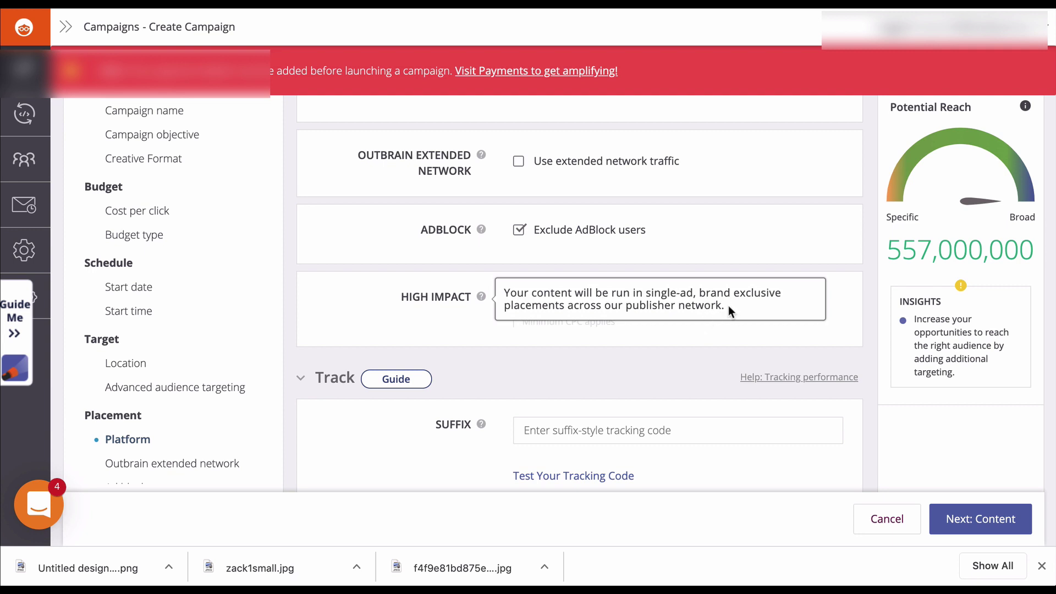
scroll(616, 360, down, 1)
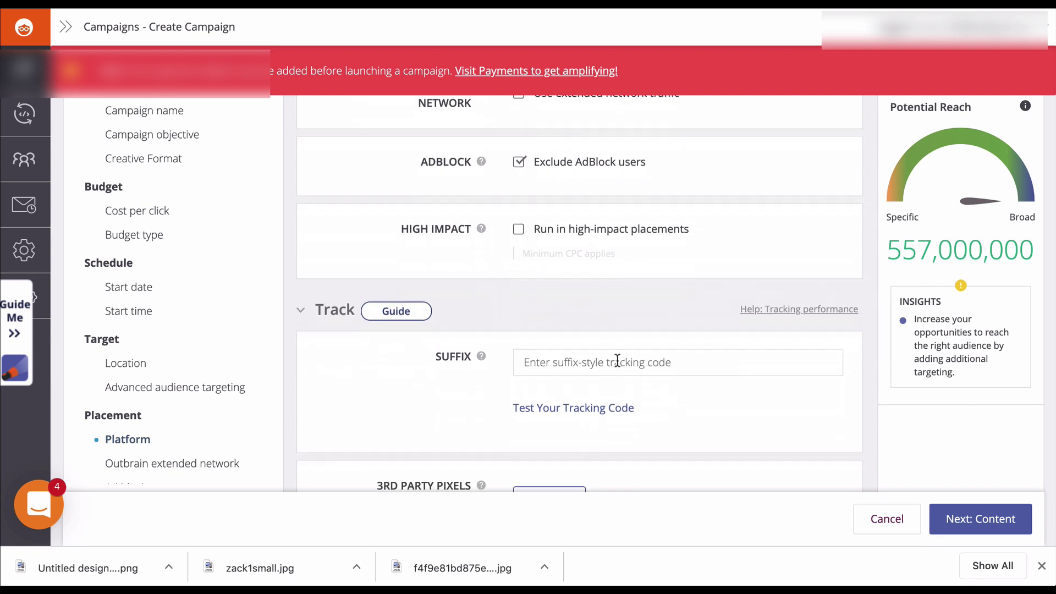
scroll(618, 363, down, 1)
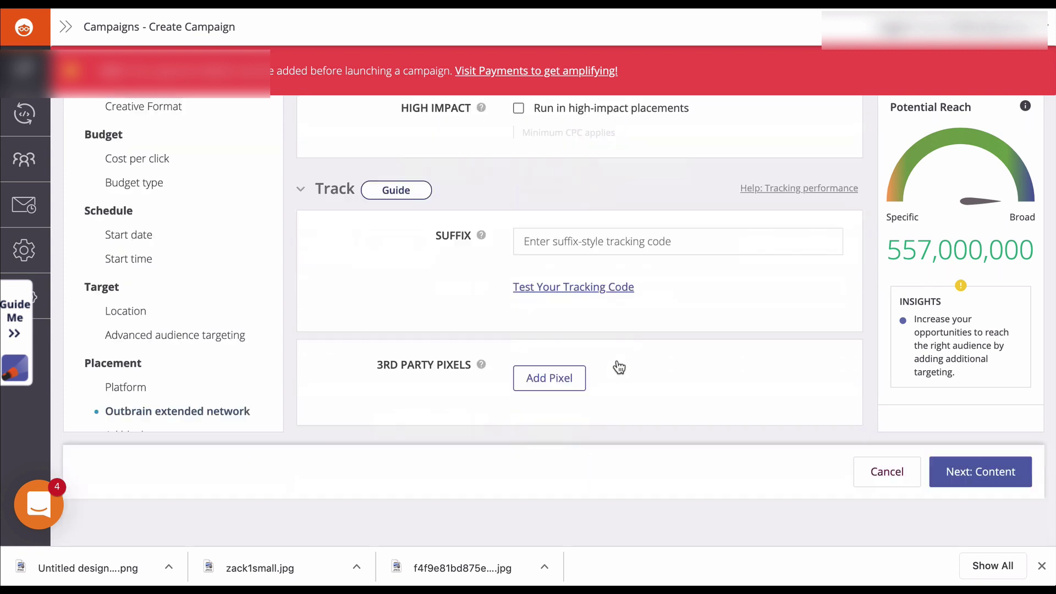
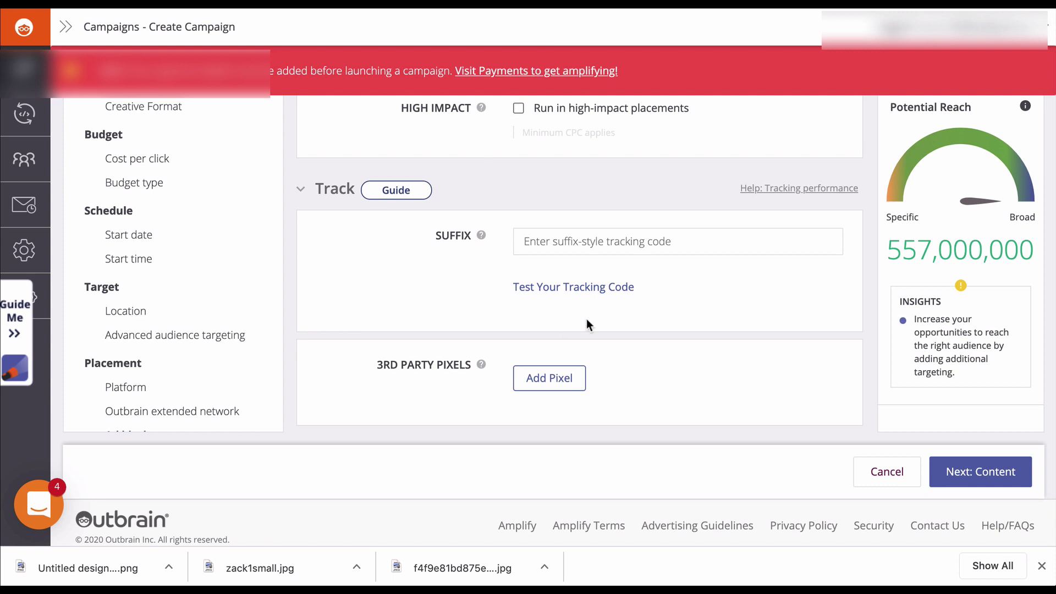
- Copy Voluum's Campaign URL for 'Outbrain - TEST - Global - Backyard Rev' from the Tracking tab
scroll(587, 319, up, 20)
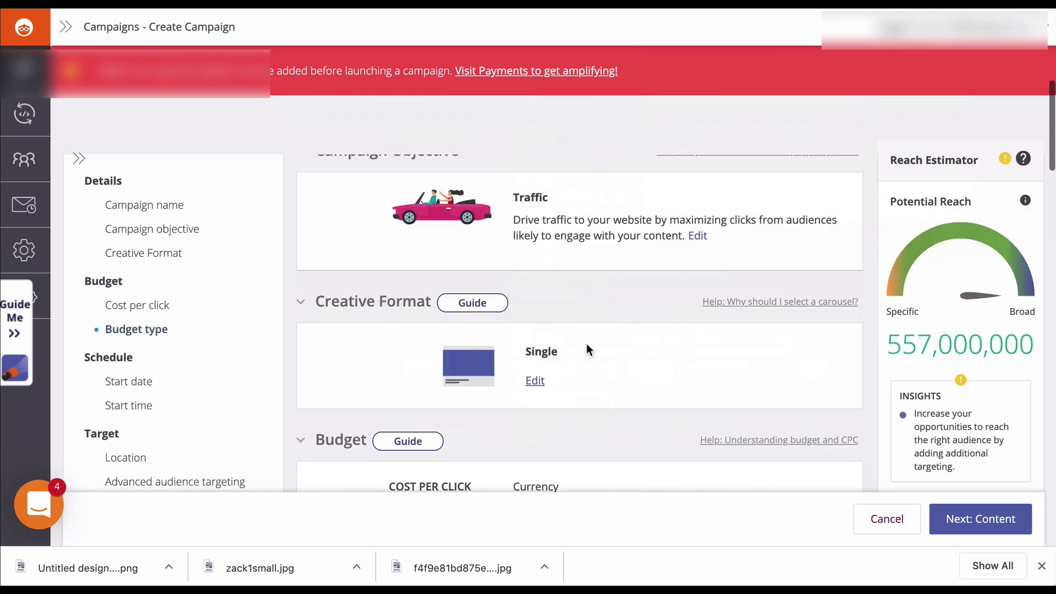
scroll(587, 343, up, 5)
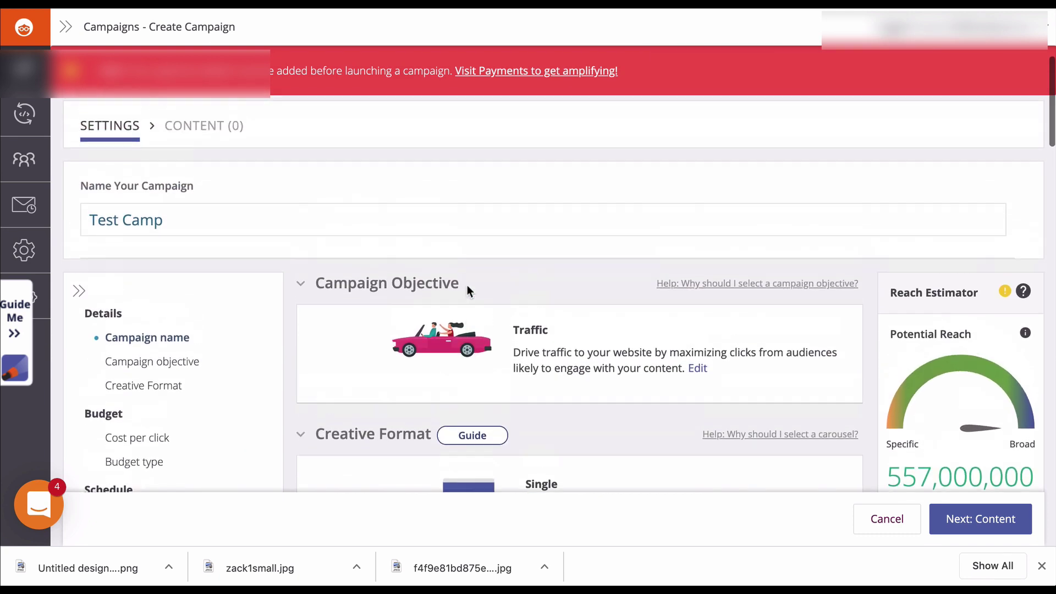
scroll(467, 285, up, 1)
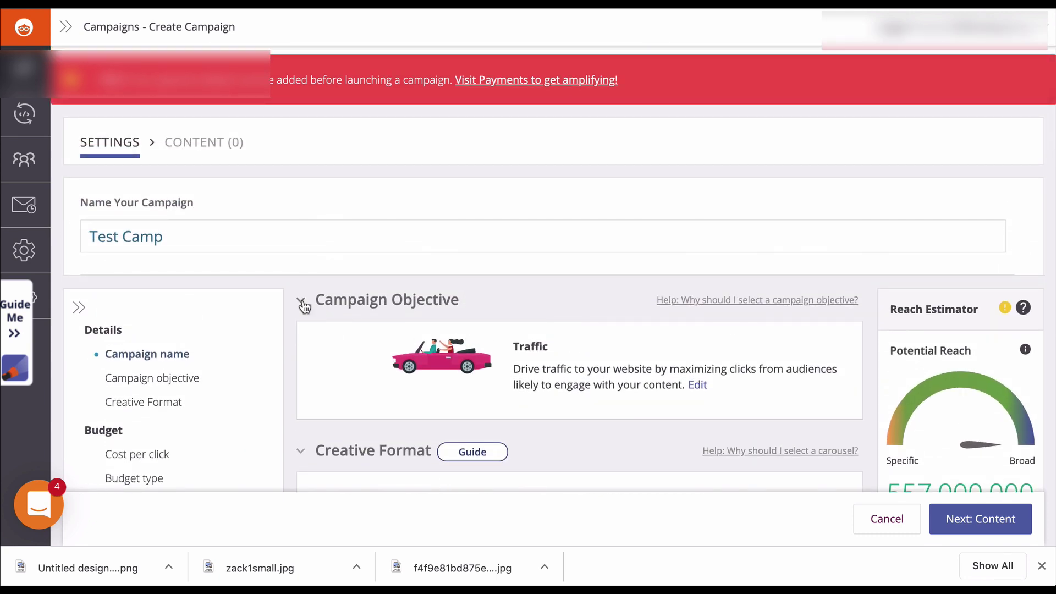
scroll(575, 400, down, 20)
scroll(575, 401, down, 5)
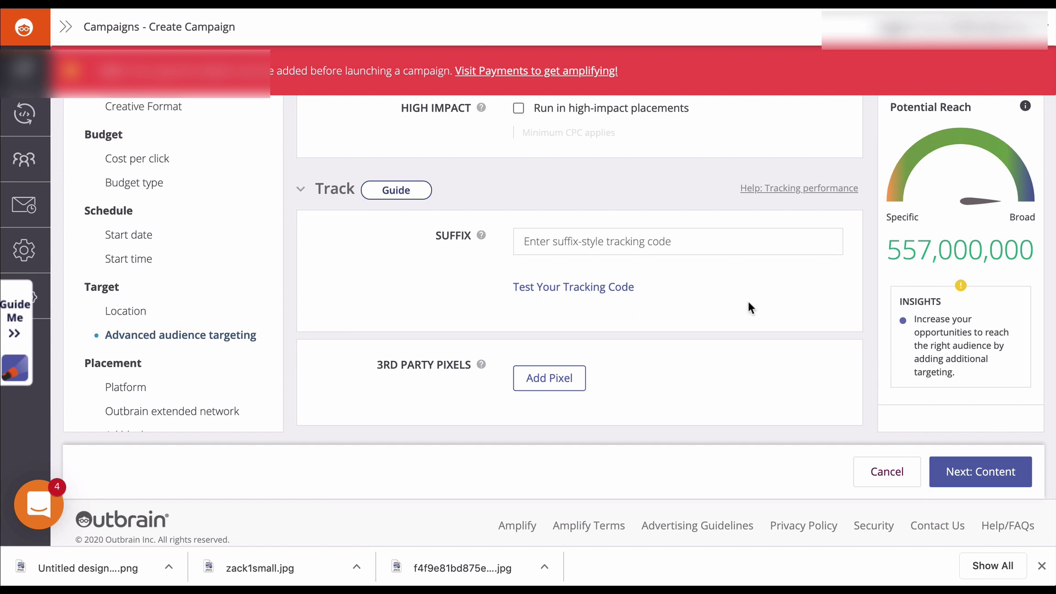
scroll(748, 302, up, 3)
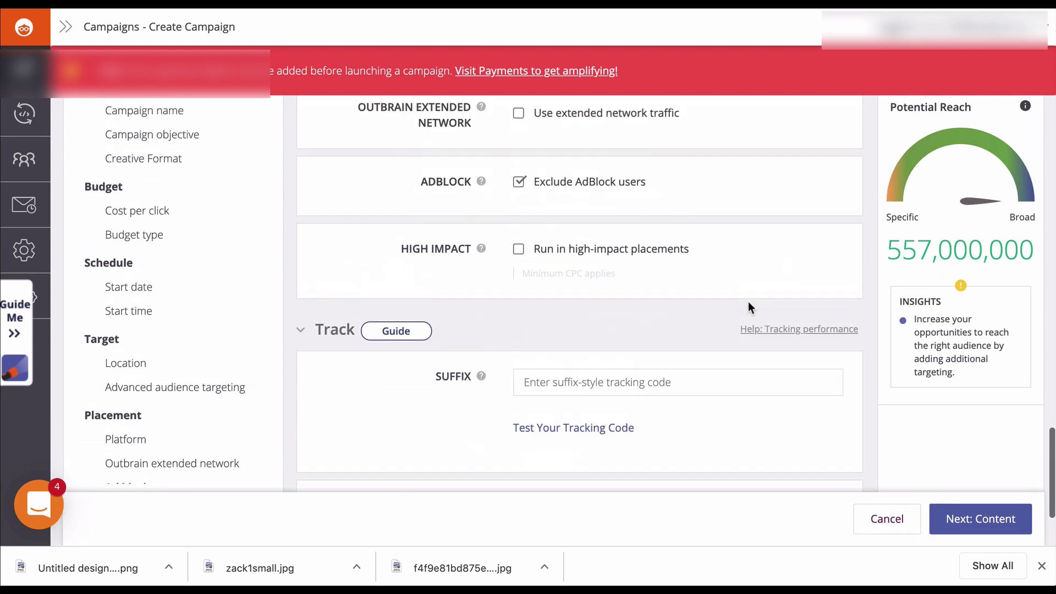
scroll(731, 304, up, 1)
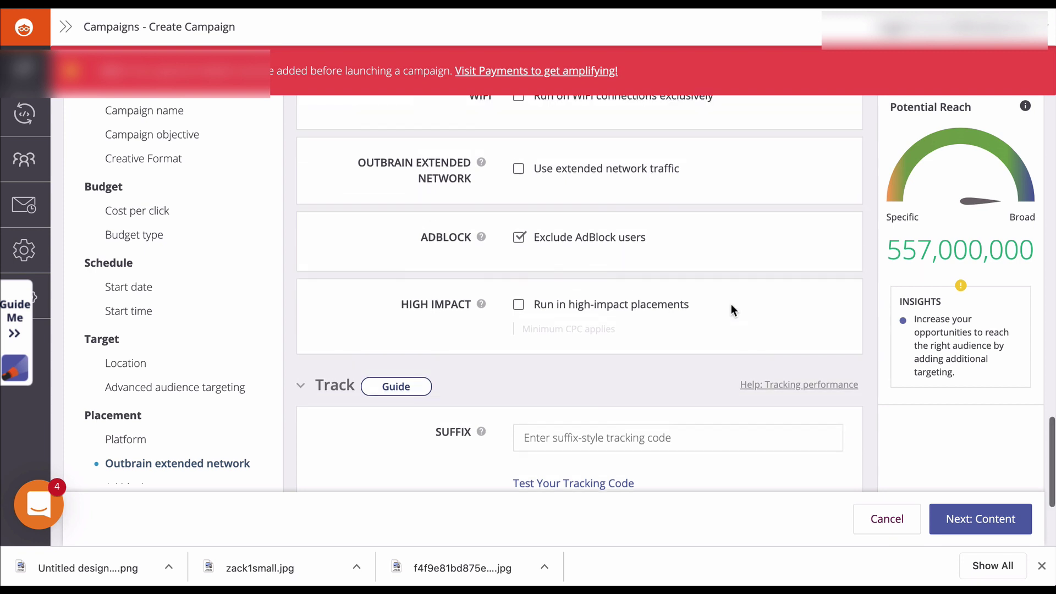
scroll(711, 305, up, 1)
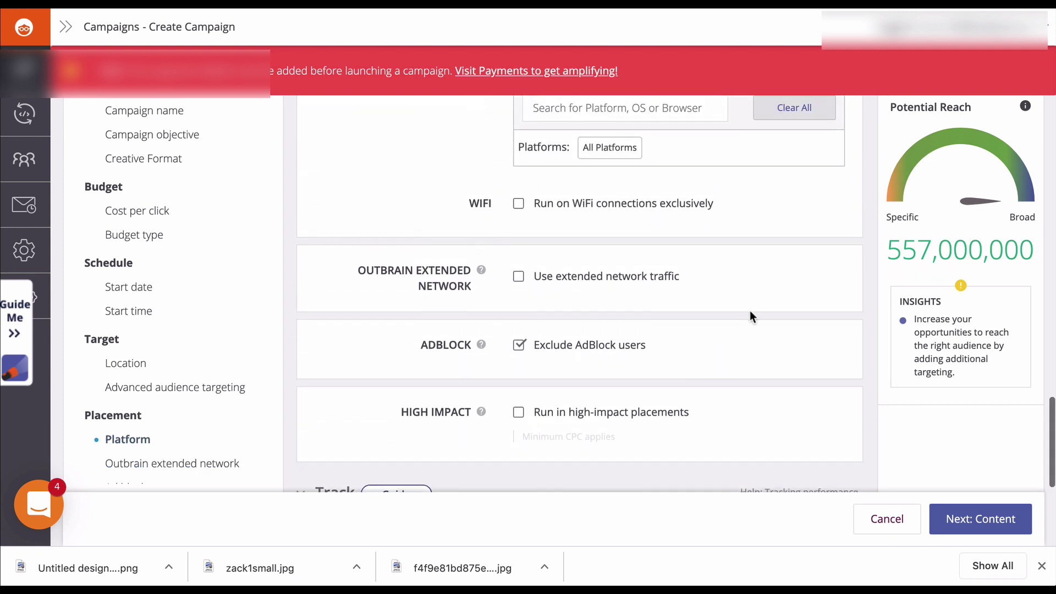
scroll(750, 311, up, 4)
scroll(748, 314, down, 10)
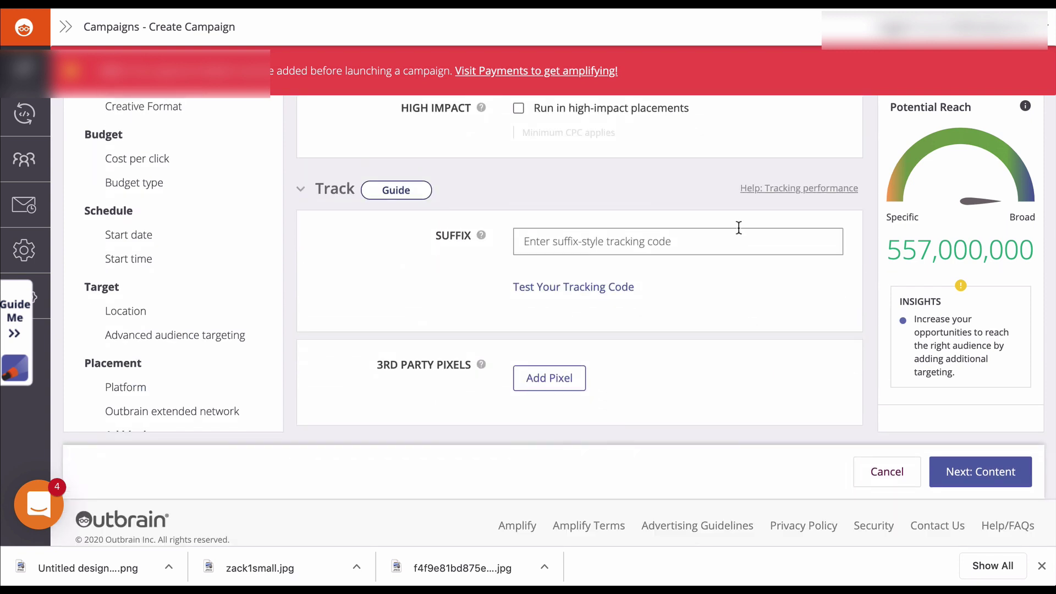
scroll(738, 227, up, 1)
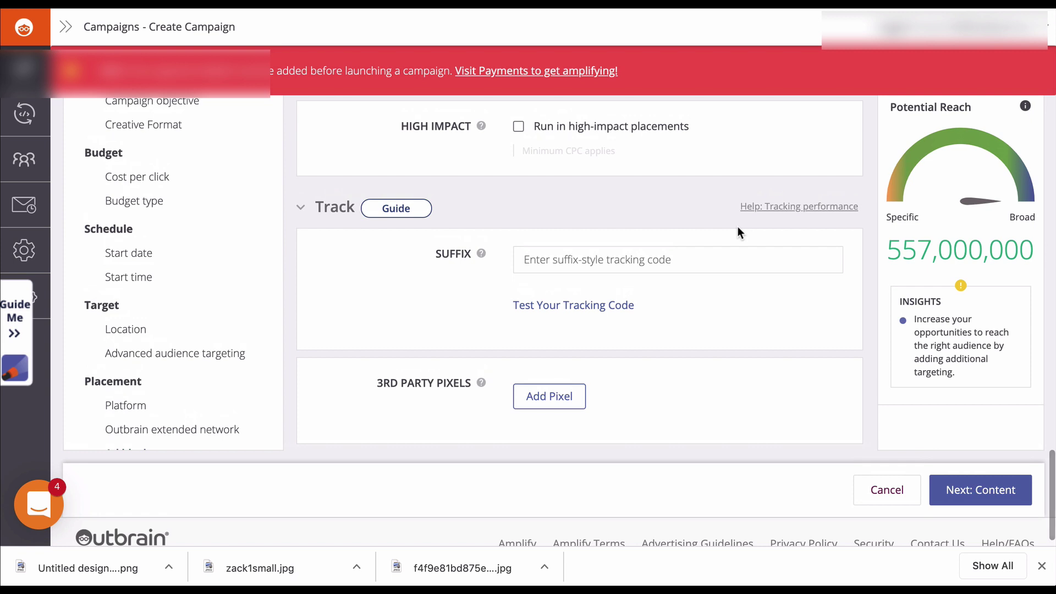
scroll(738, 227, up, 2)
scroll(738, 227, up, 3)
scroll(738, 226, down, 1)
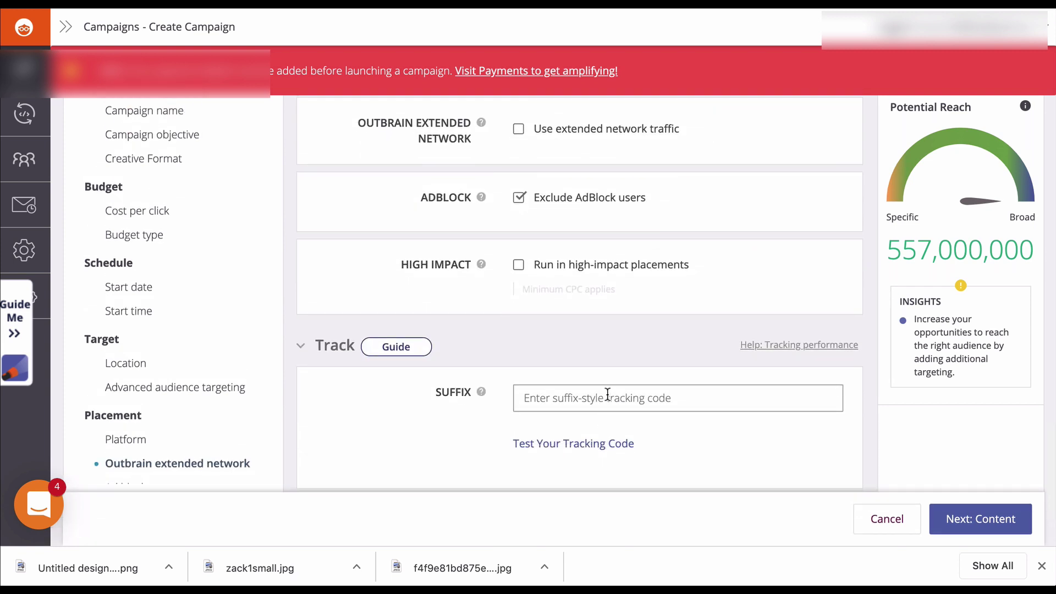
scroll(608, 394, down, 1)
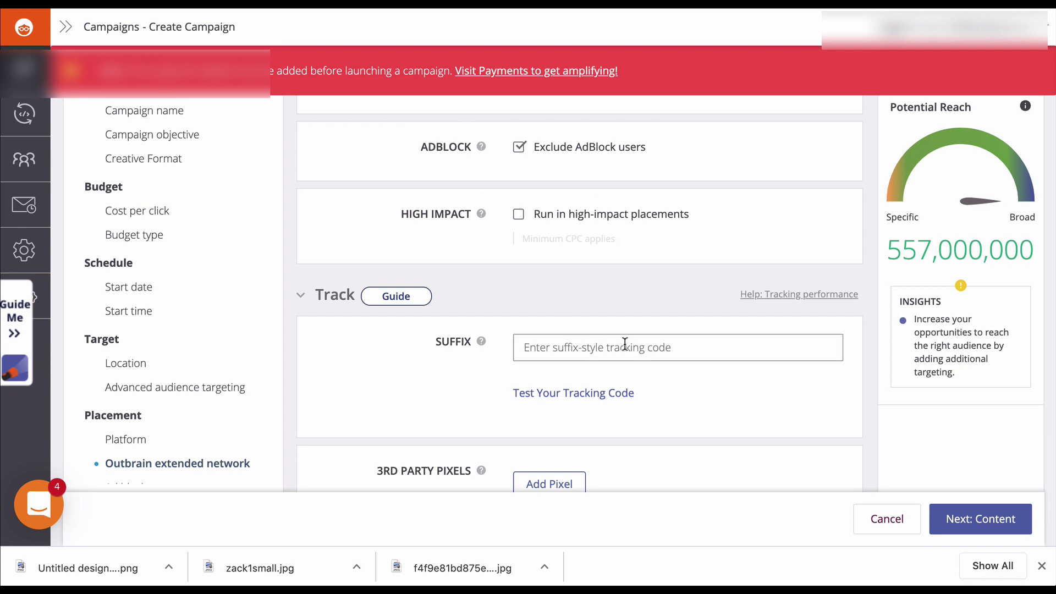
scroll(625, 344, down, 1)
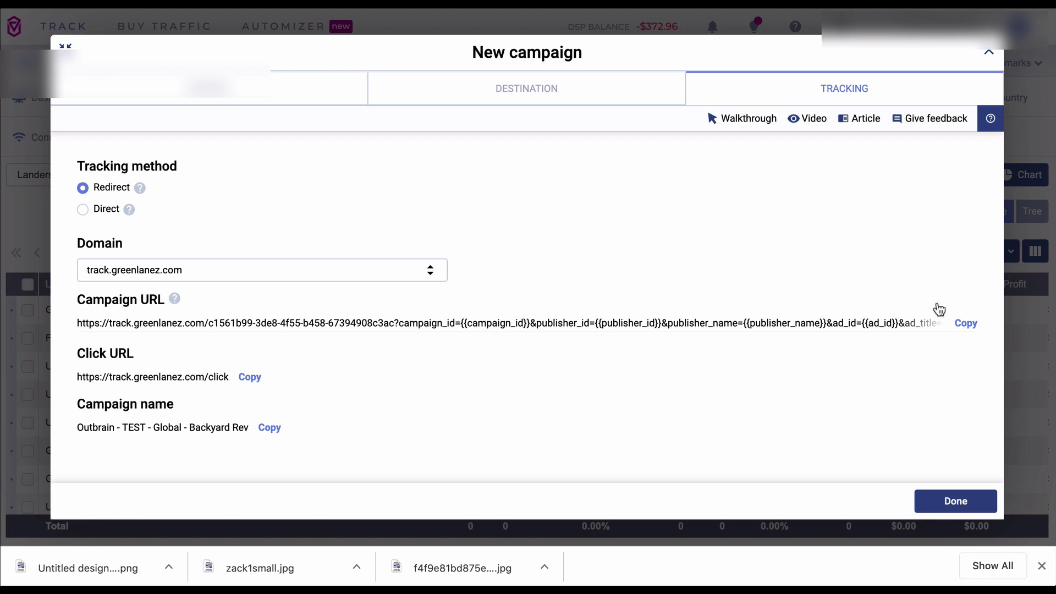
click(967, 325)
- Reduce the pasted tracking suffix to the campaign_id and publisher_id parameters, then continue to Content
key(ctrl+Tab)
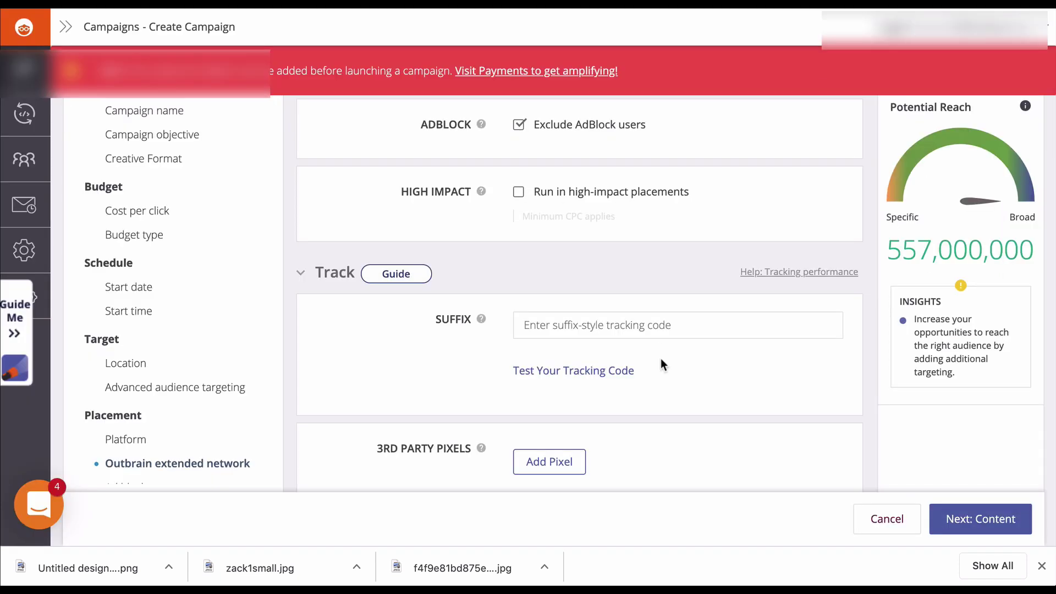
click(638, 331)
key(ctrl+v)
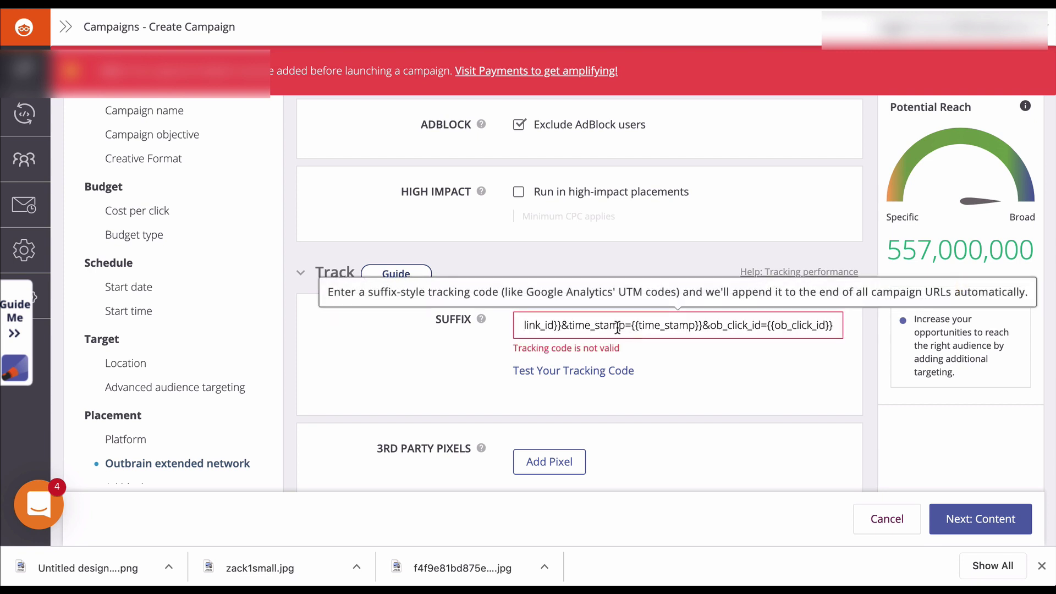
drag(617, 327, 440, 326)
click(586, 325)
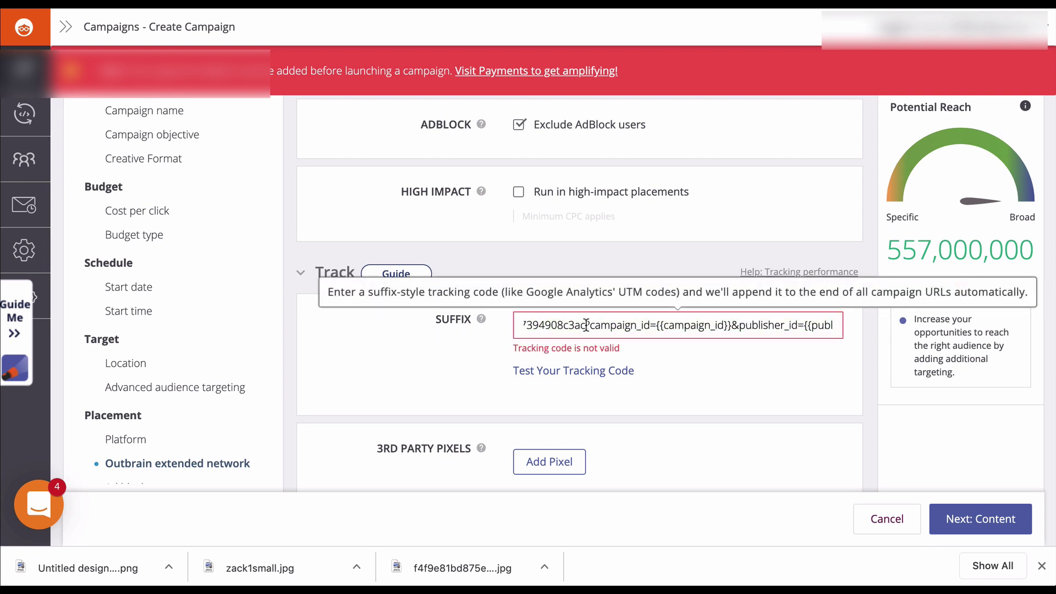
drag(590, 325, 437, 305)
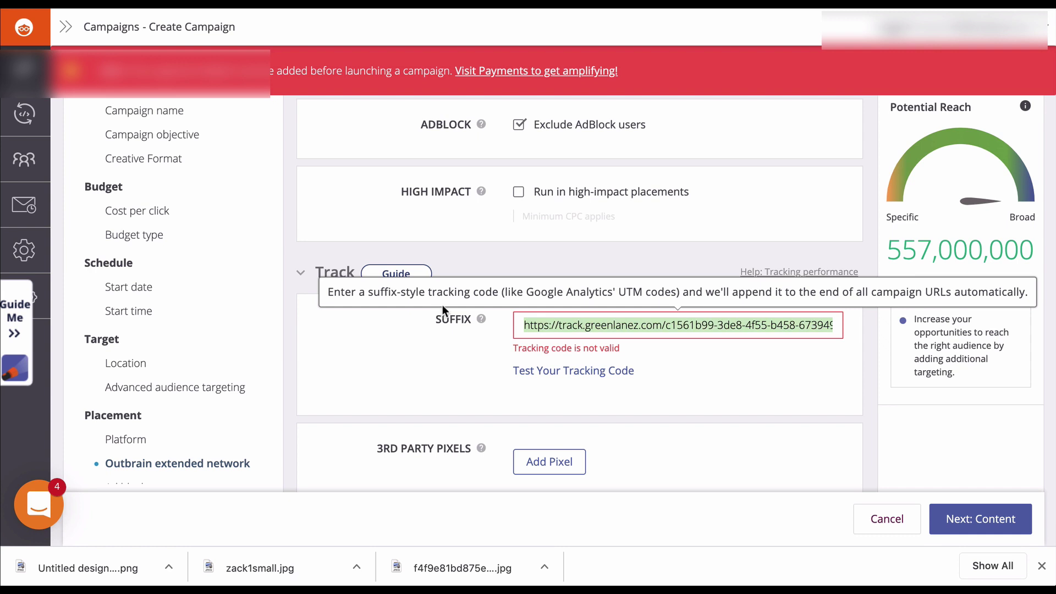
key(BackSpace)
click(712, 434)
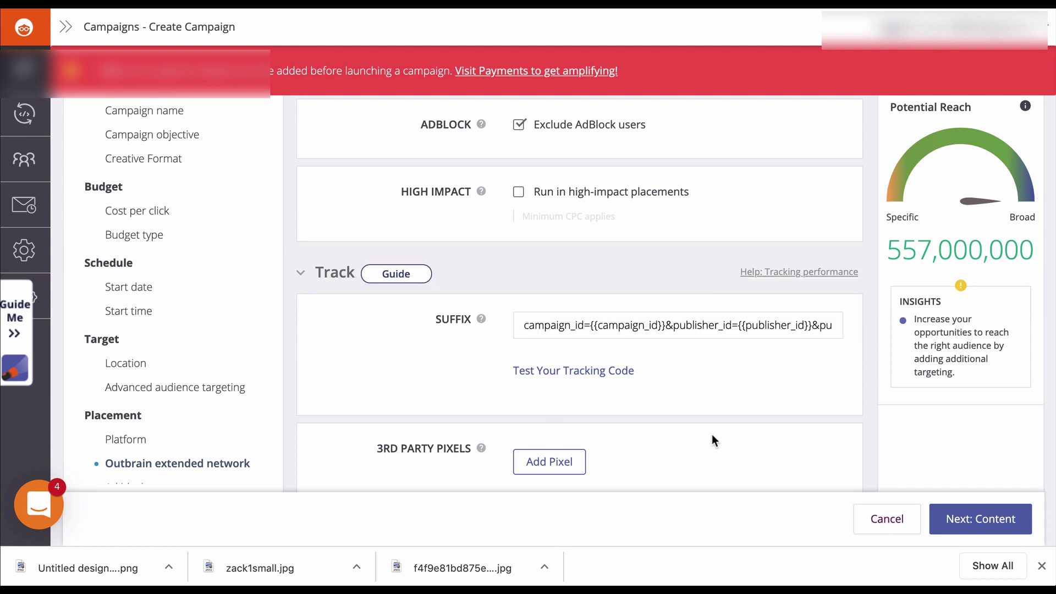
scroll(662, 399, down, 2)
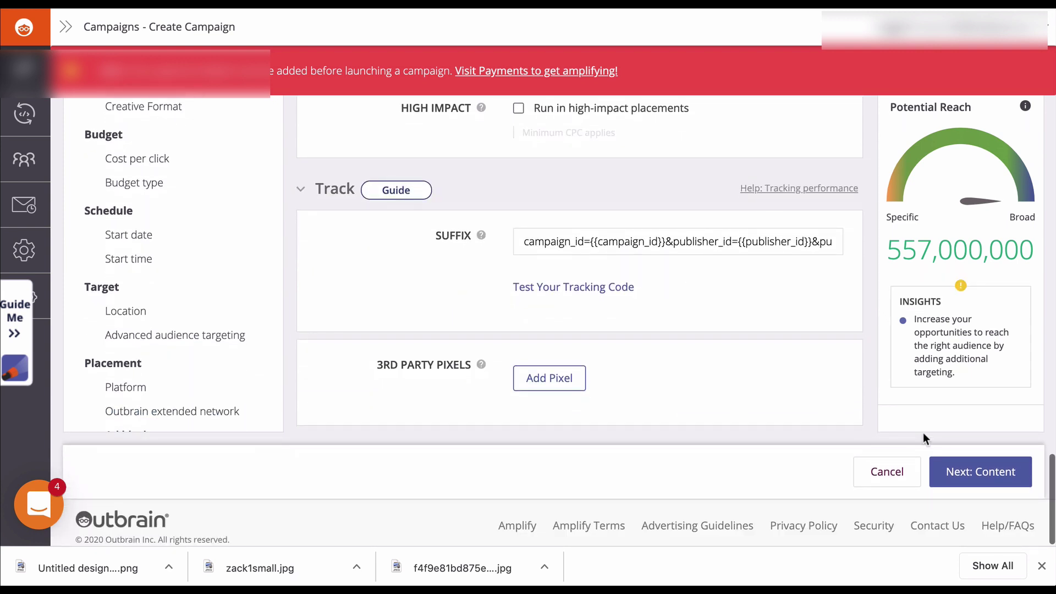
click(967, 480)
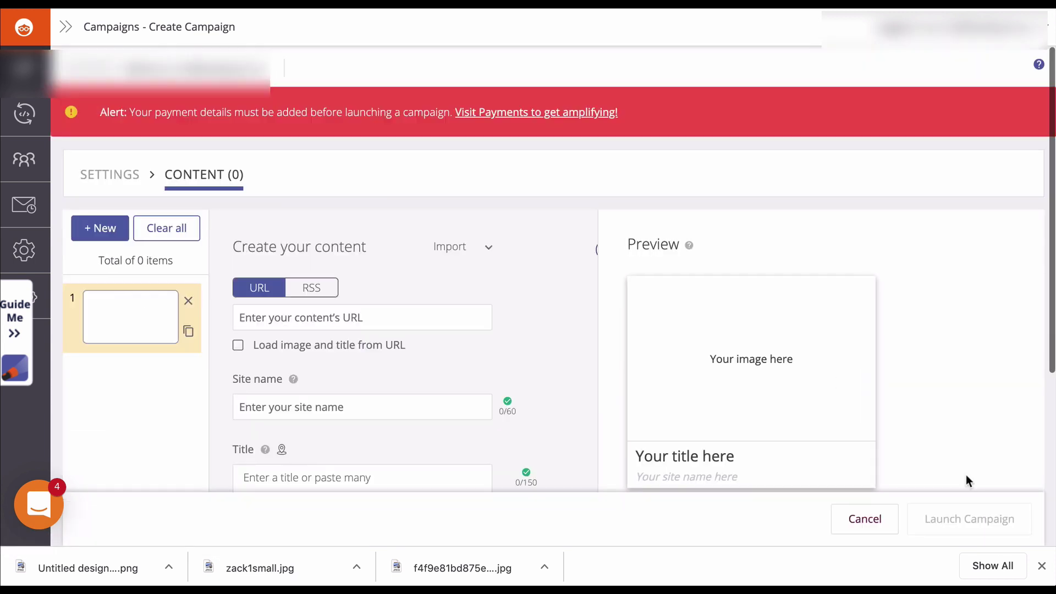
- Set the content URL to the track.greenlanez.com link with its query parameters removed
scroll(471, 311, down, 2)
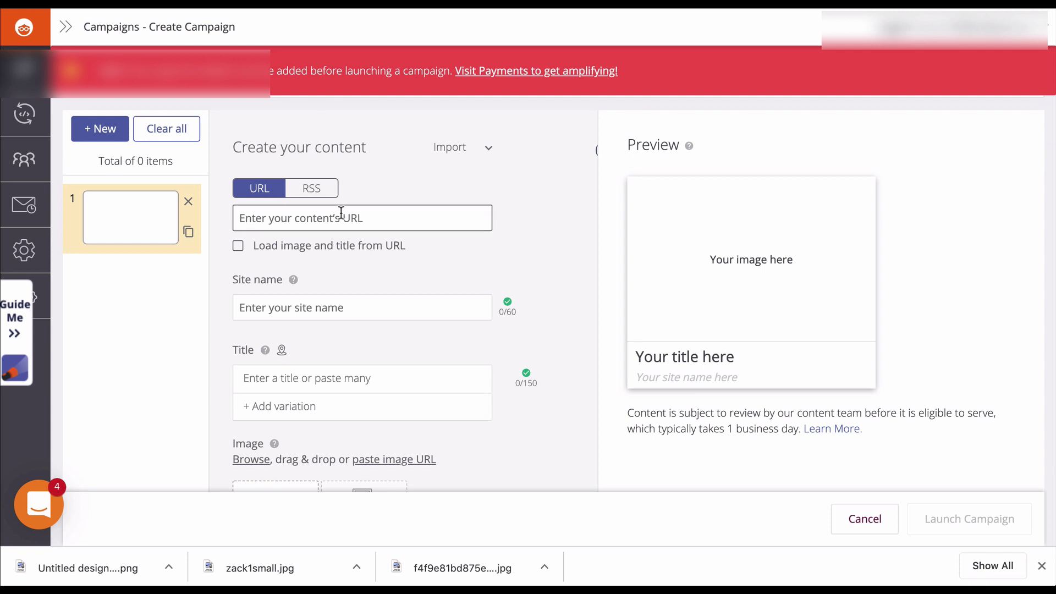
key(ctrl+v)
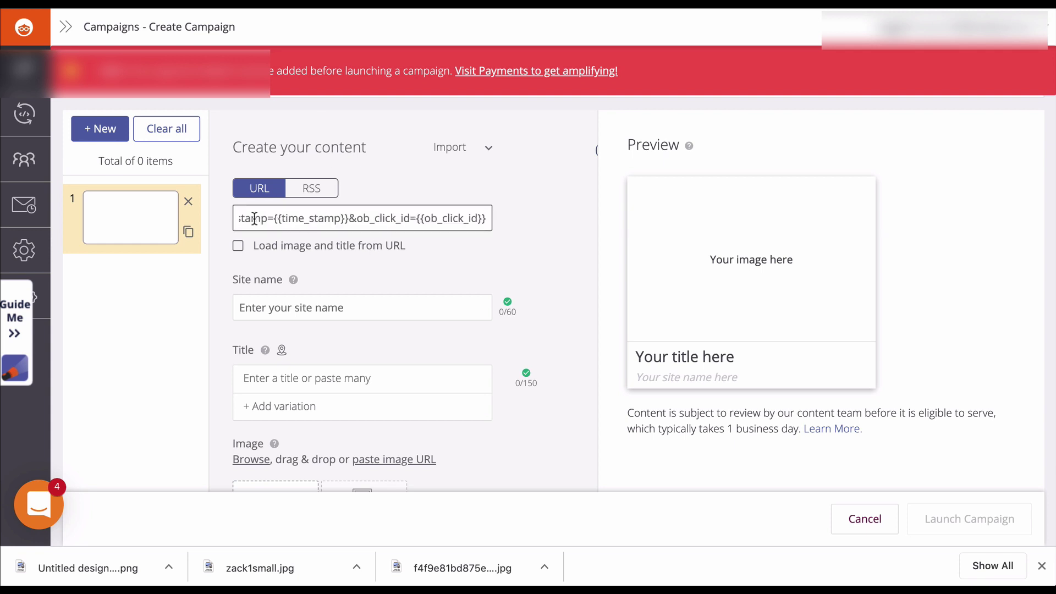
drag(486, 216, 233, 214)
drag(432, 209, 398, 213)
key(BackSpace)
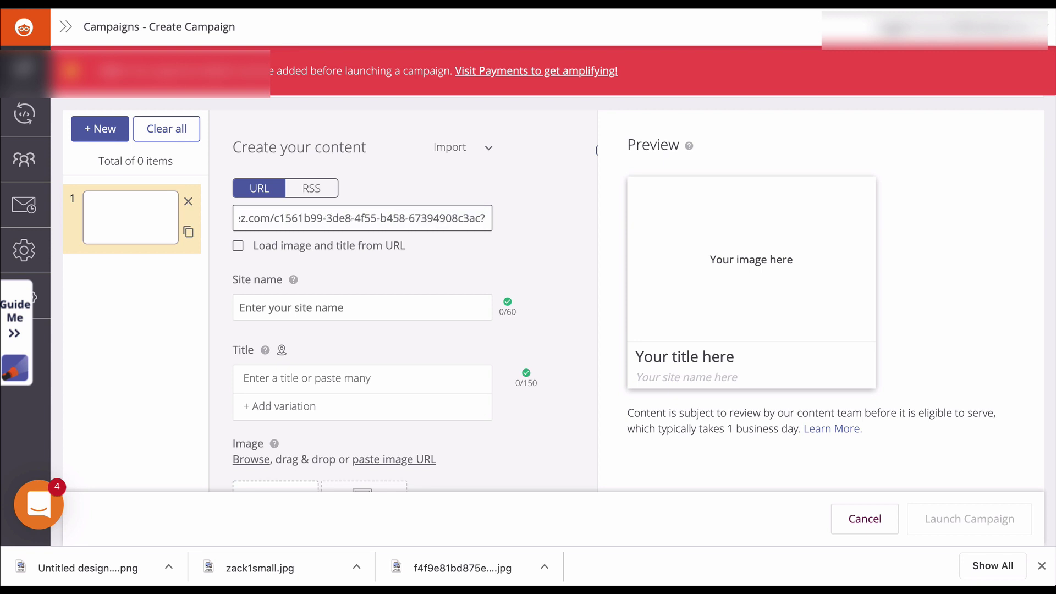
key(BackSpace)
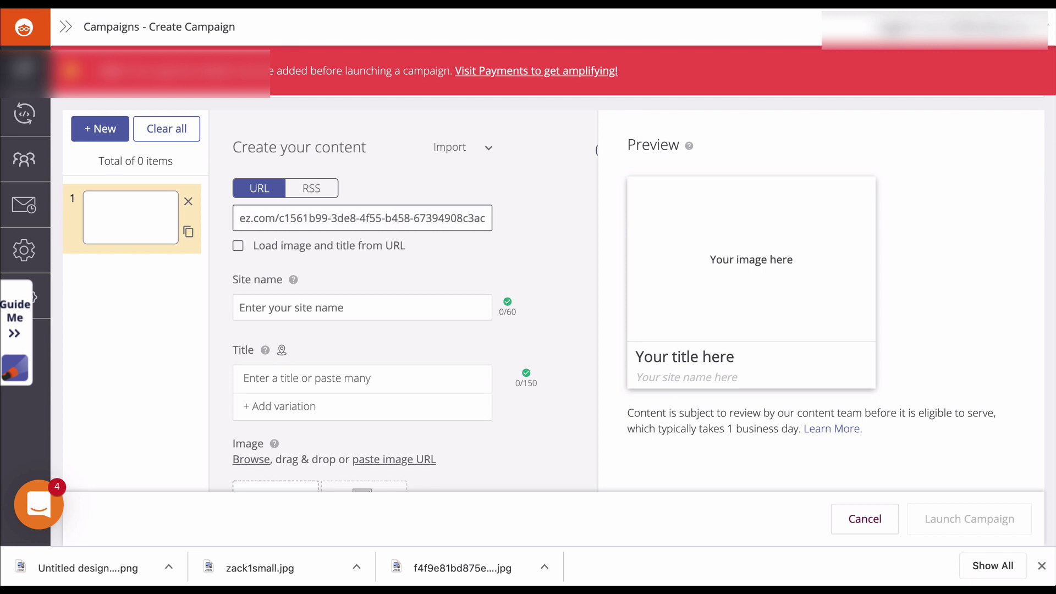
- Enter 'Energy 4 All' as the site name, leaving the title empty, and go to AdPlexity
click(320, 305)
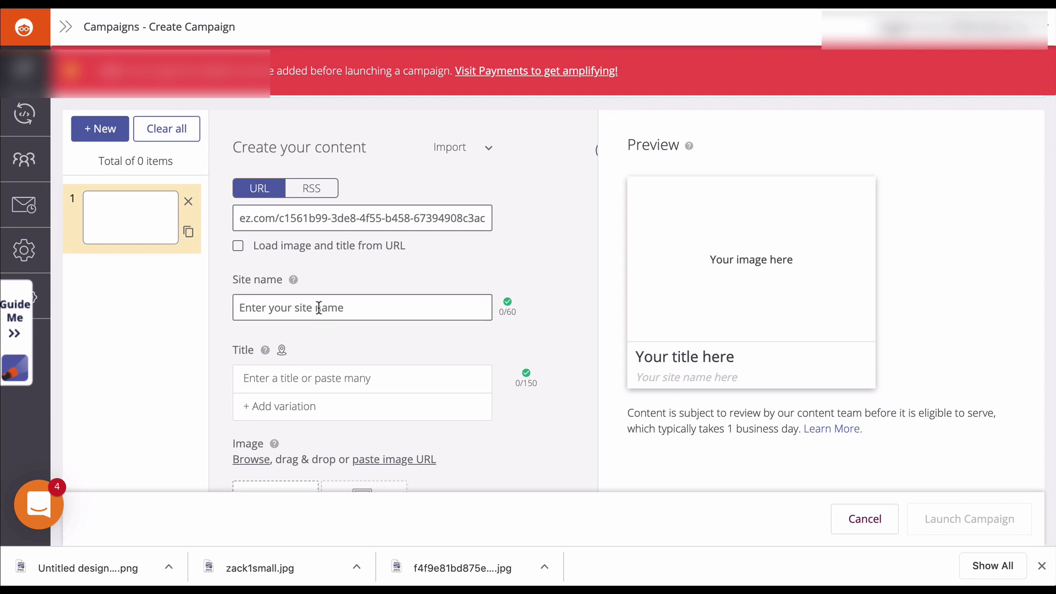
key(ctrl+v)
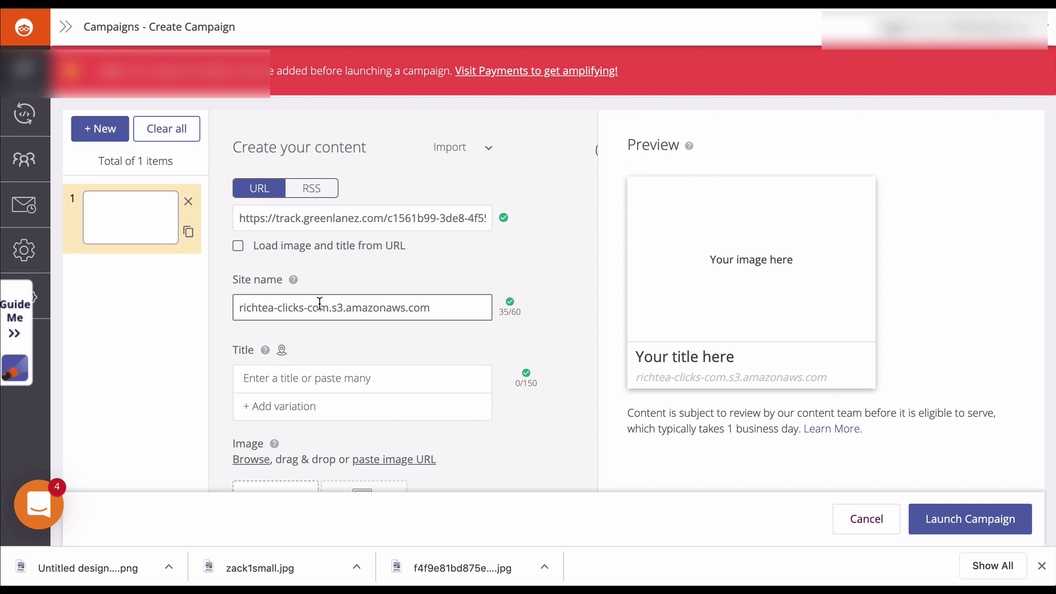
key(ctrl+a)
key(BackSpace)
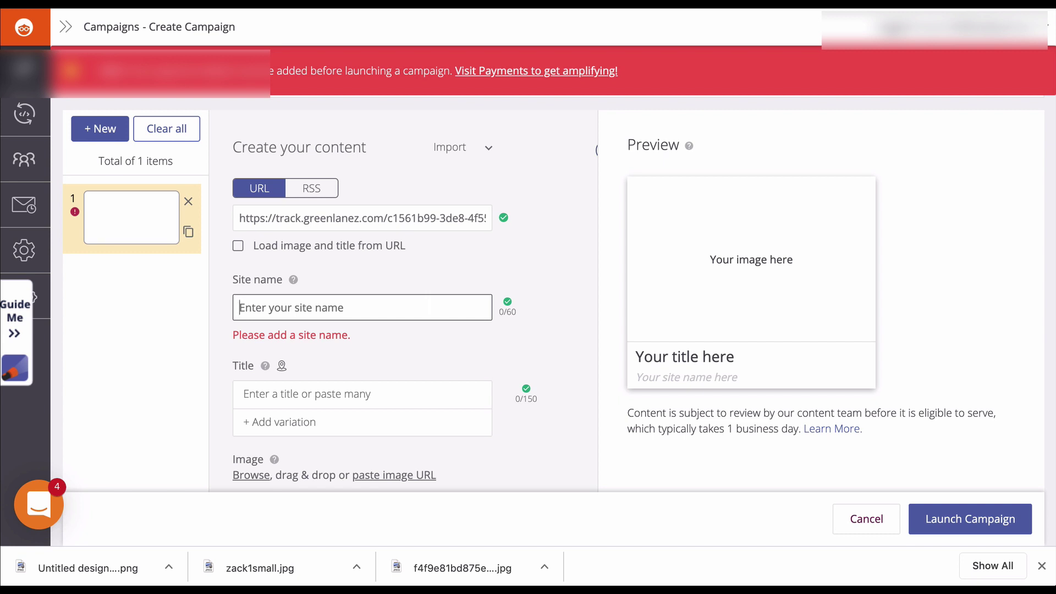
text(Ener)
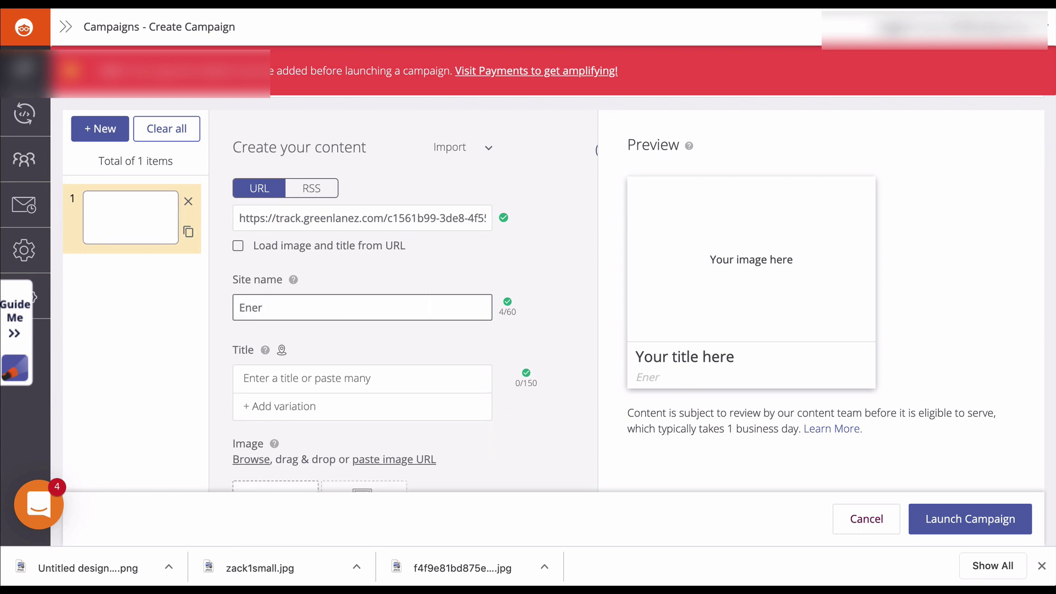
text(gy 4 All)
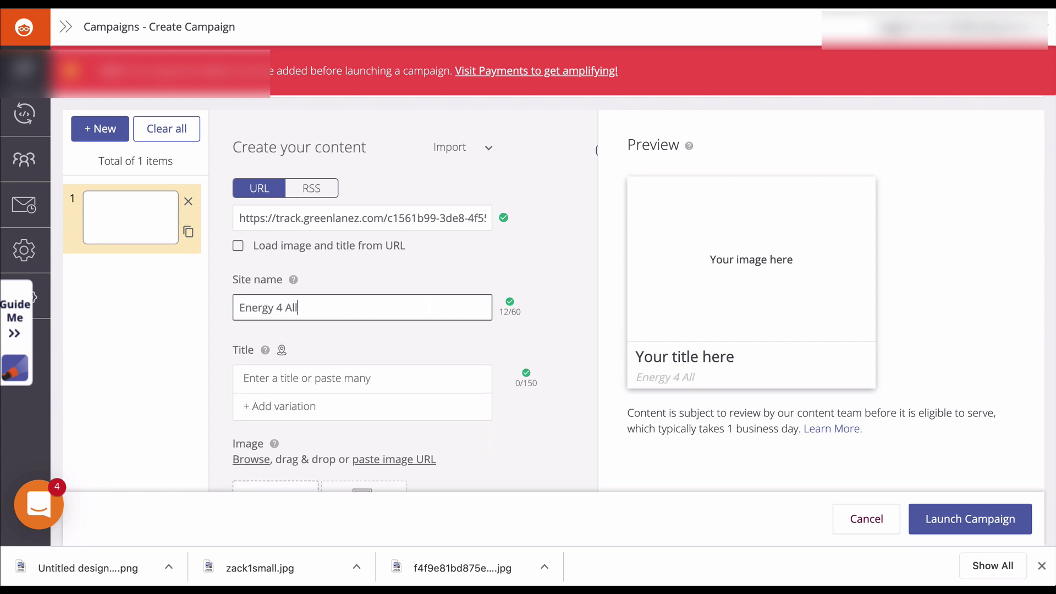
click(326, 383)
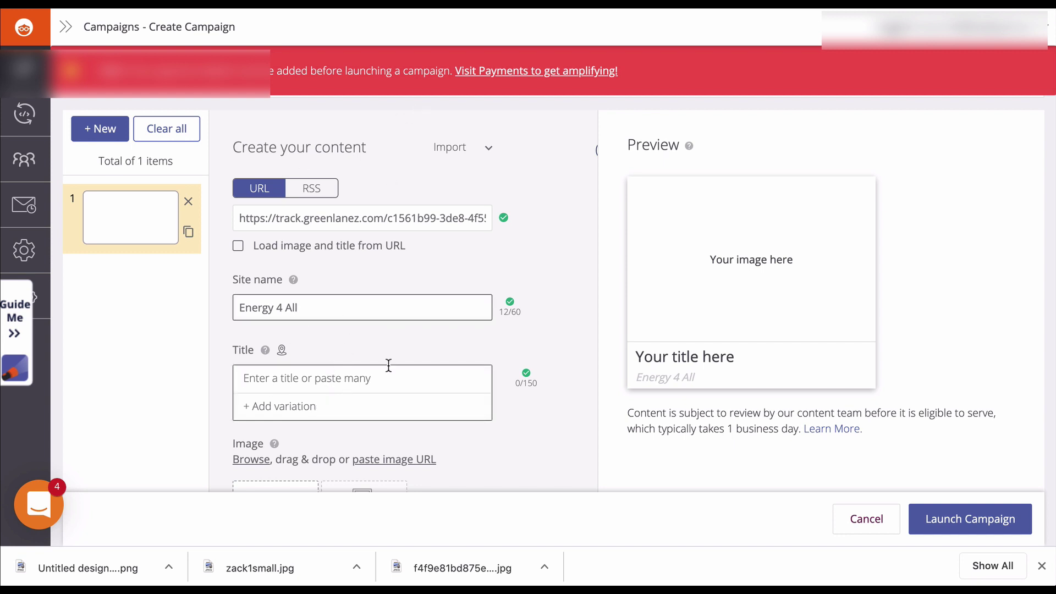
scroll(384, 374, down, 1)
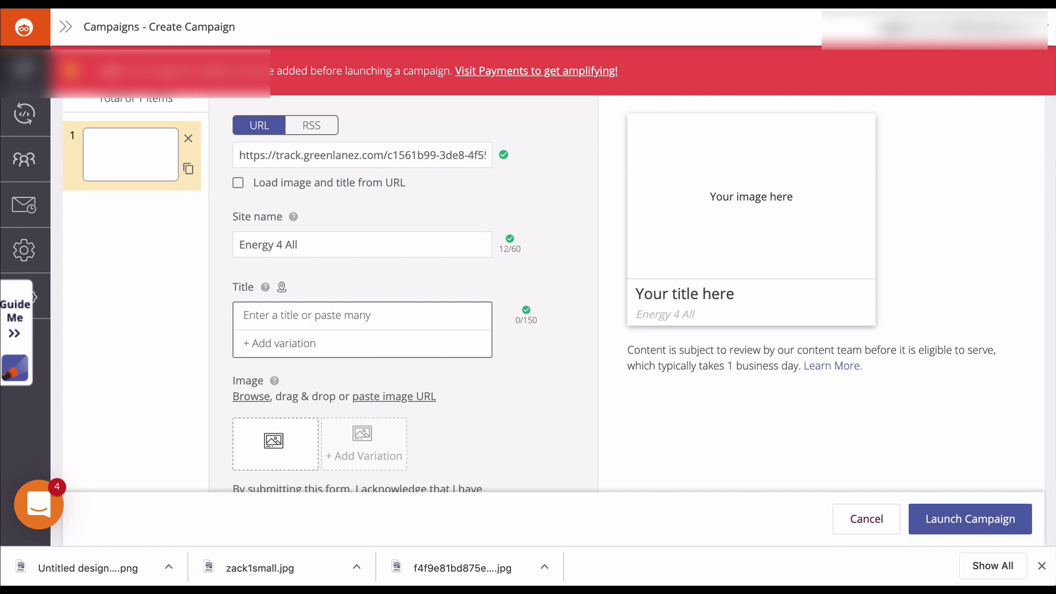
key(ctrl+Tab)
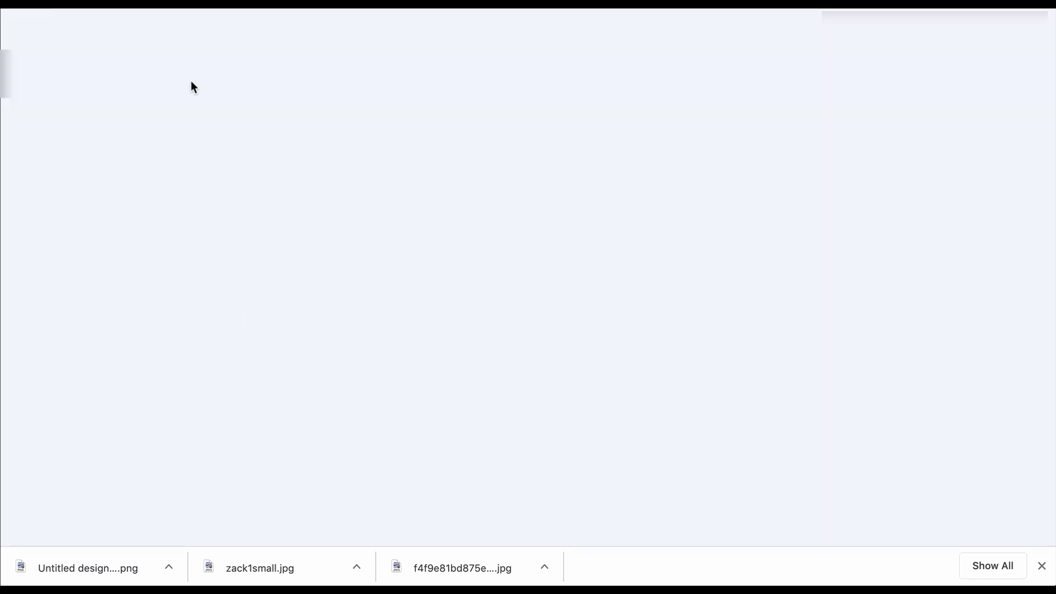
- Copy the solar panel ad's headline and download its banner image from AdPlexity
click(957, 170)
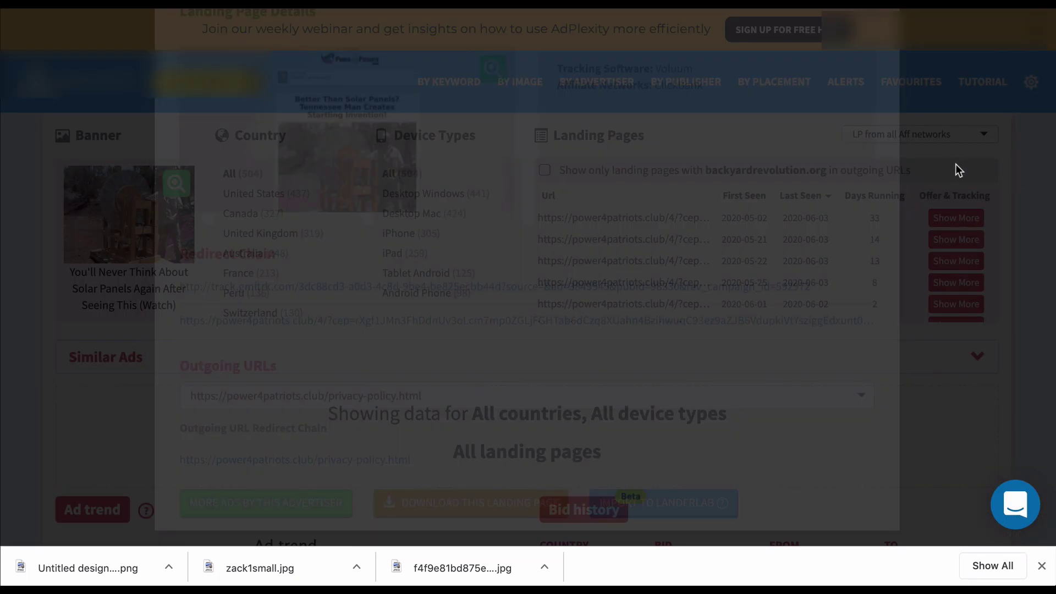
drag(182, 314, 48, 271)
key(super+c)
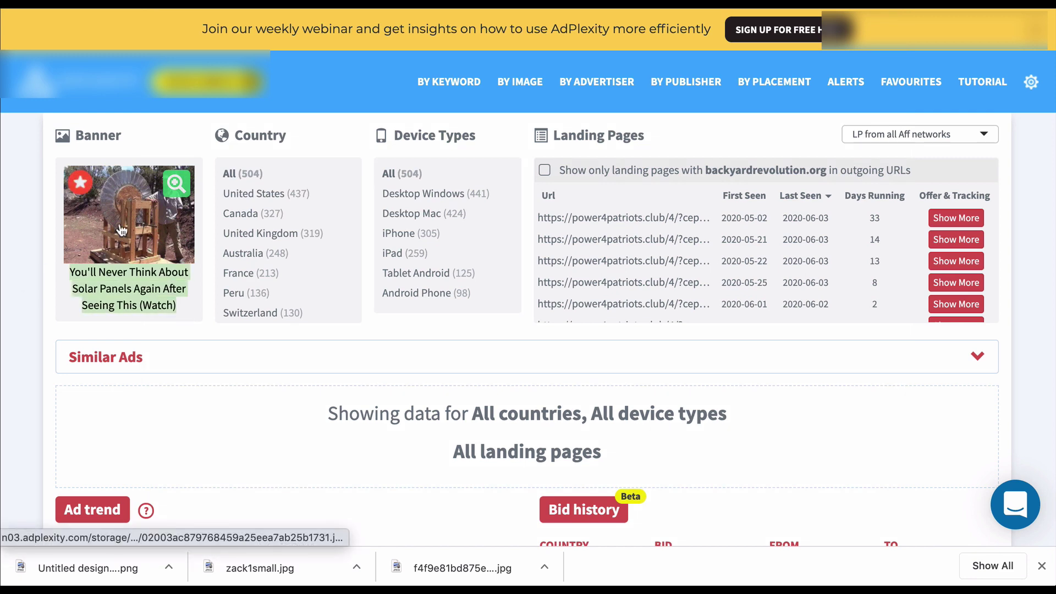
click(129, 220)
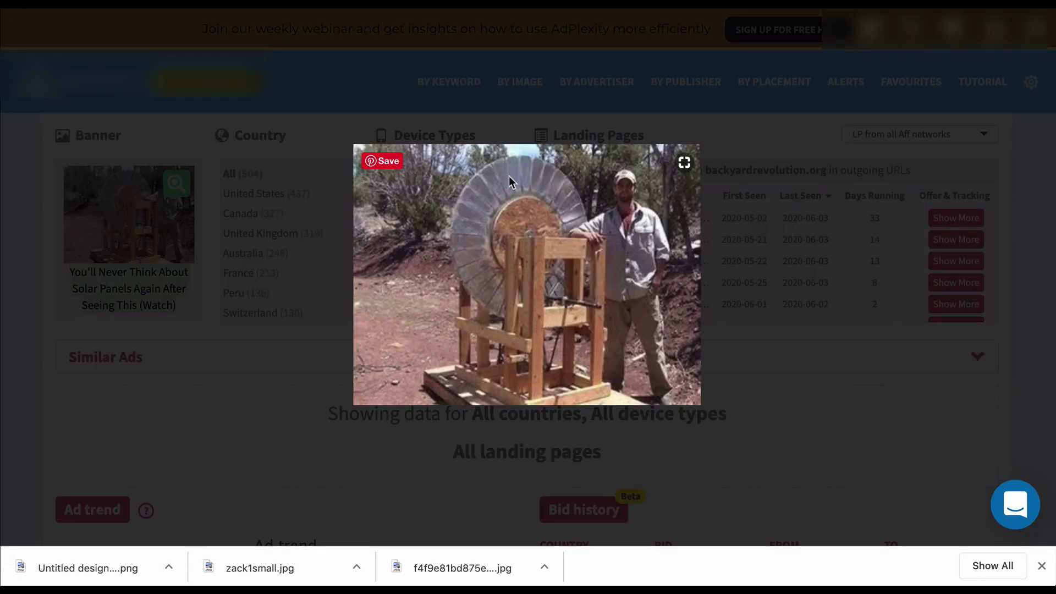
right_click(510, 176)
click(539, 201)
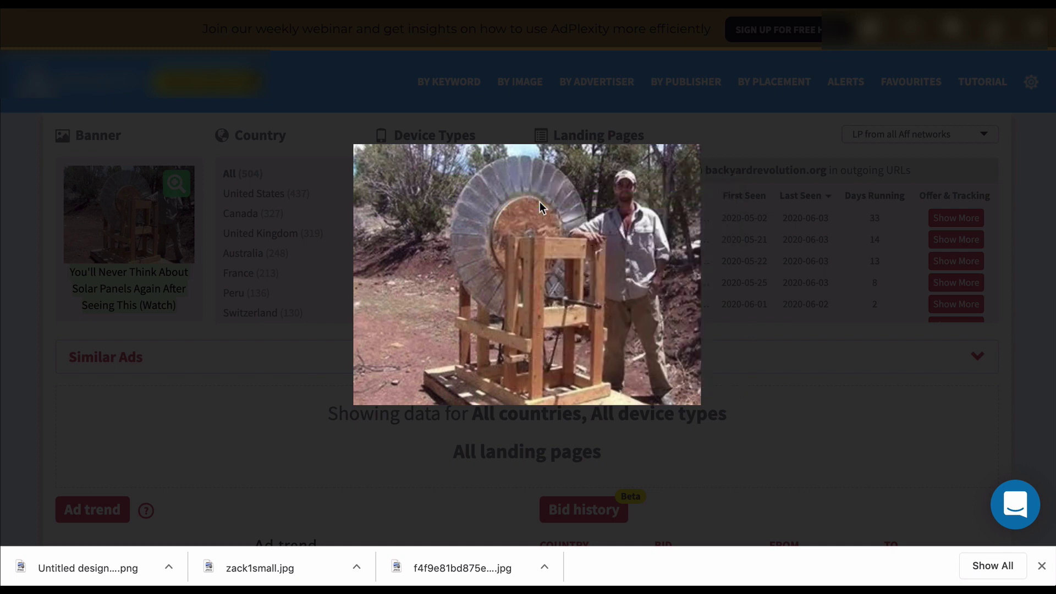
key(Return)
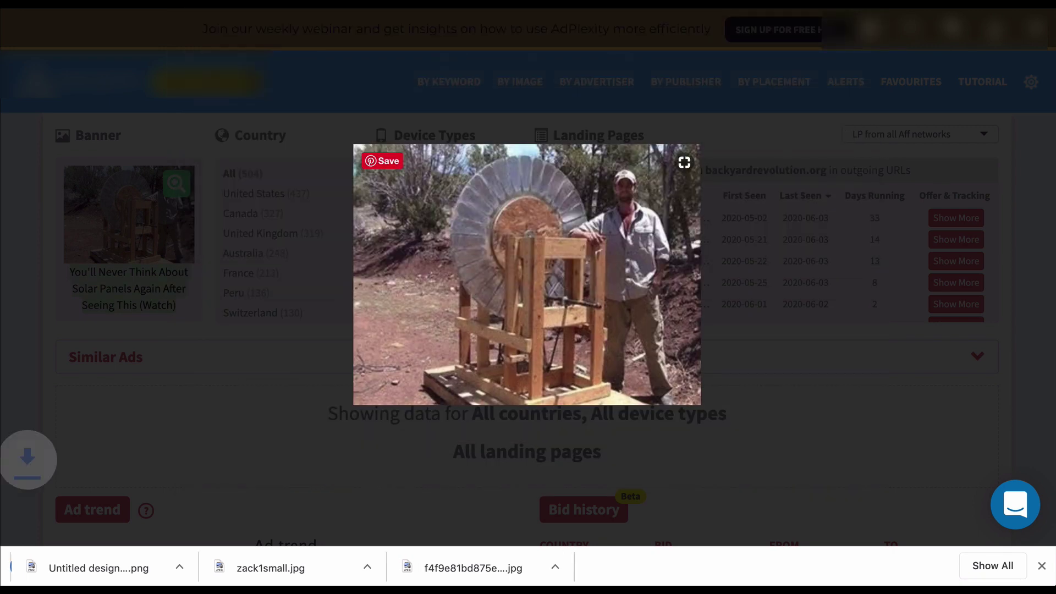
key(ctrl+Tab)
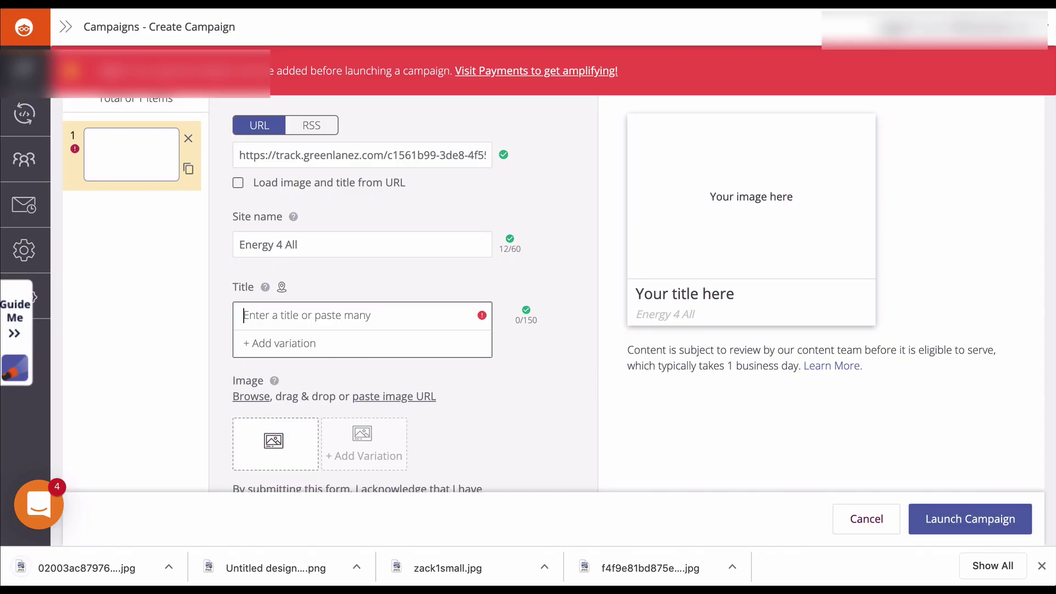
- Paste the solar panel headline as the ad title and add the downloaded windmill image
key(super+v)
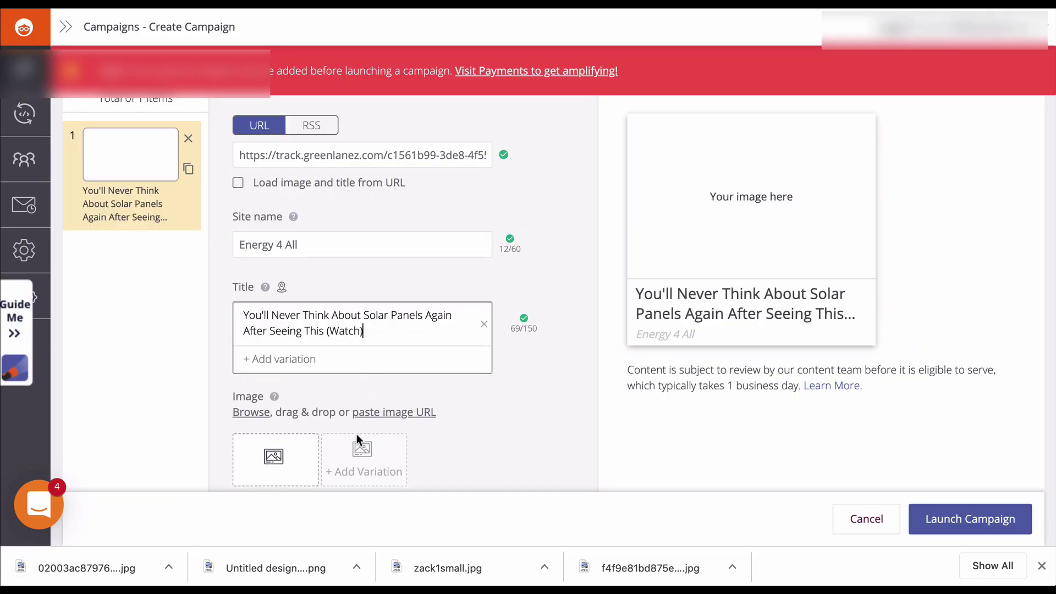
scroll(330, 471, down, 1)
scroll(476, 440, down, 1)
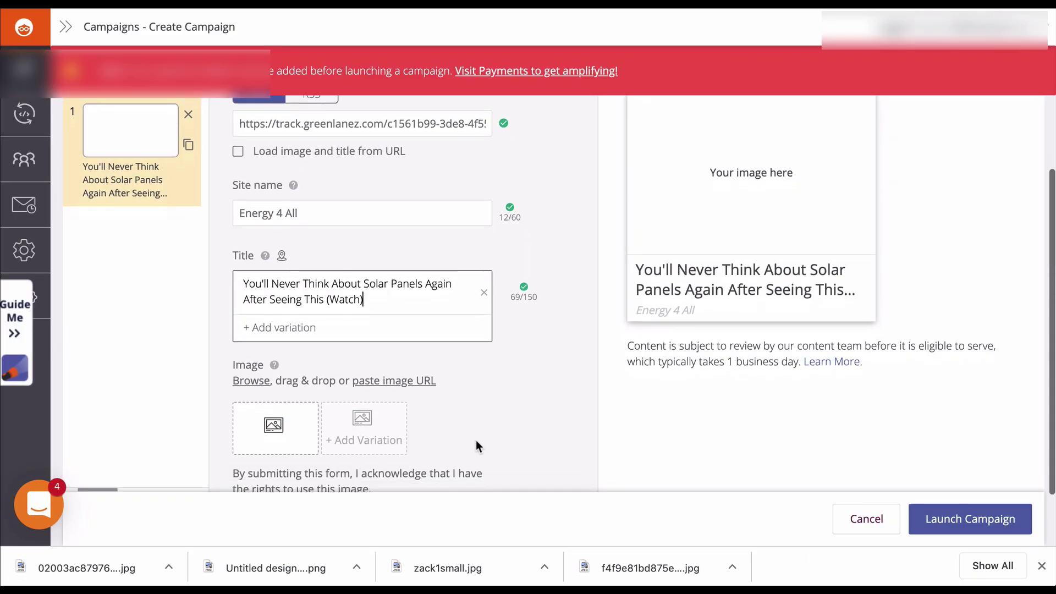
drag(118, 574, 295, 404)
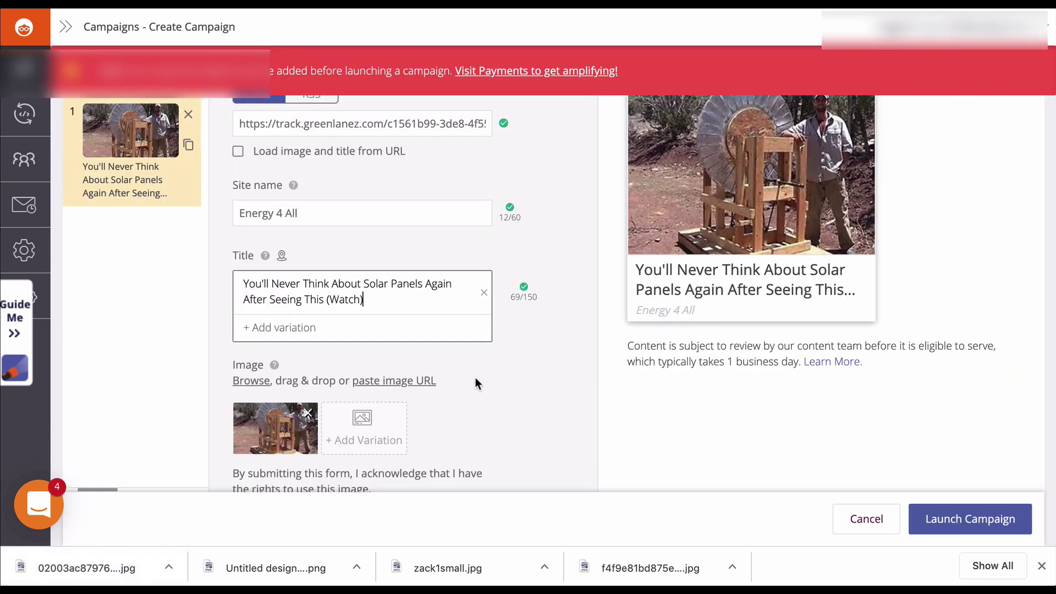
scroll(475, 377, down, 3)
scroll(475, 378, up, 1)
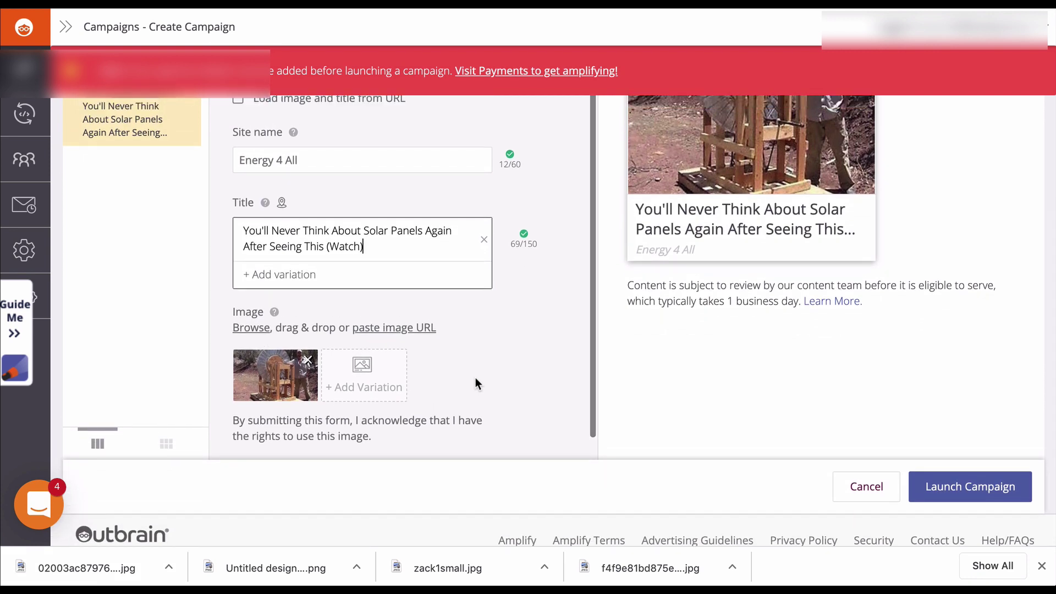
scroll(610, 367, up, 5)
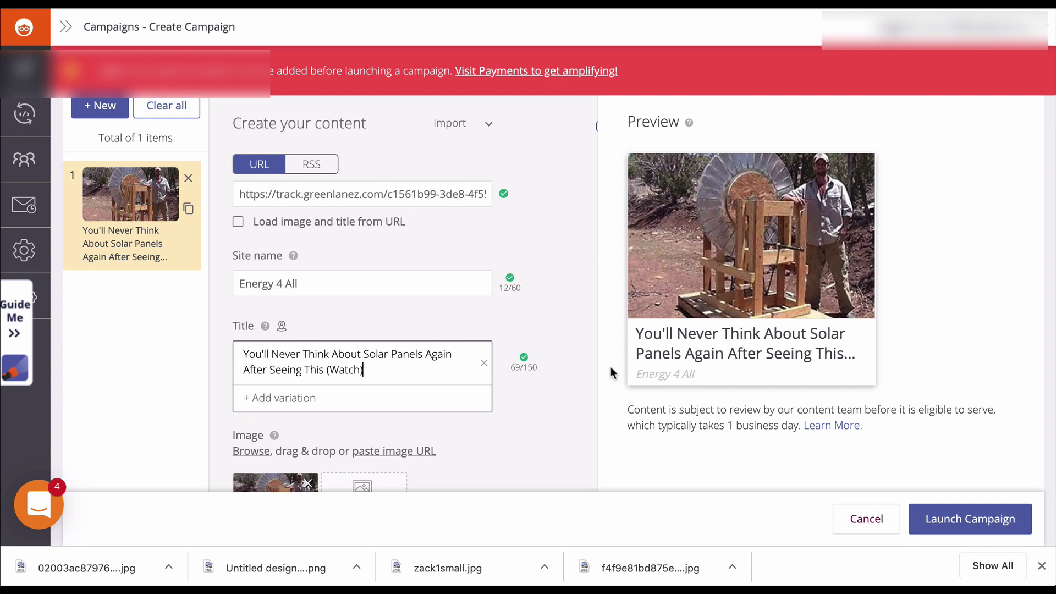
scroll(610, 373, down, 1)
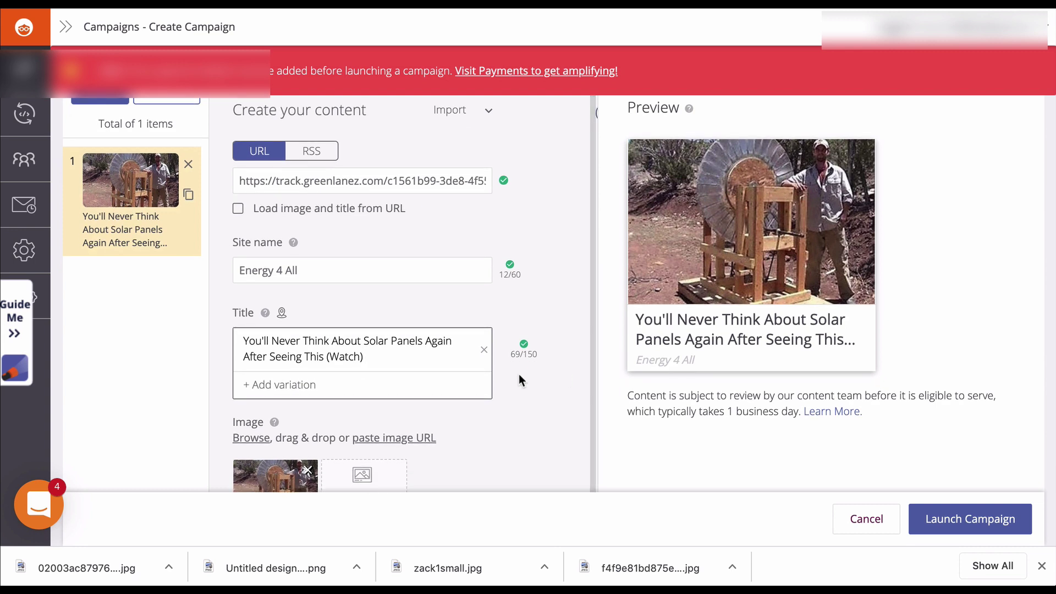
scroll(606, 384, up, 4)
scroll(606, 381, down, 4)
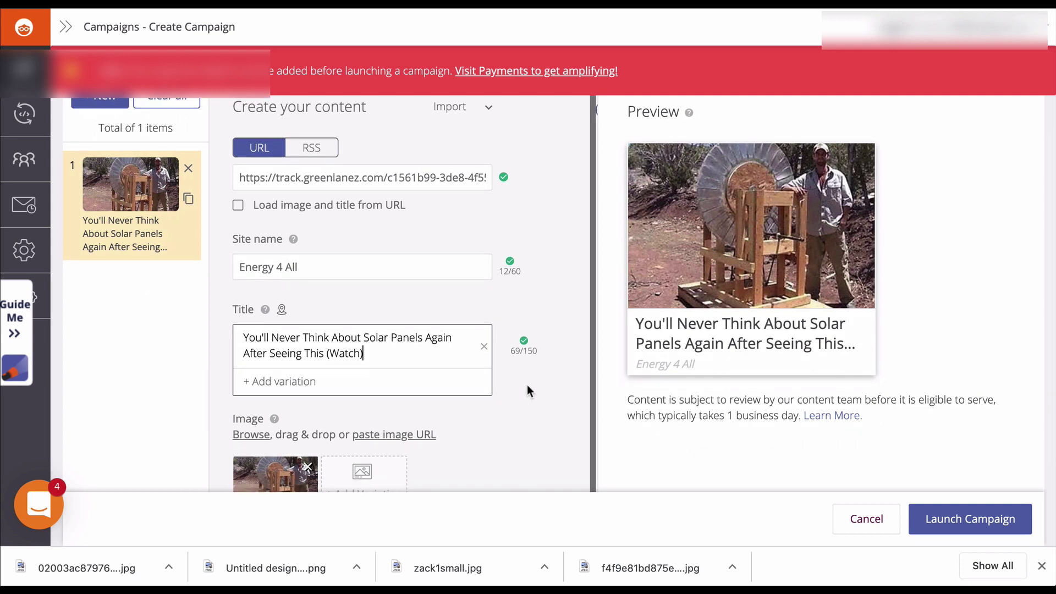
- Add an empty second headline variation under Title
click(291, 390)
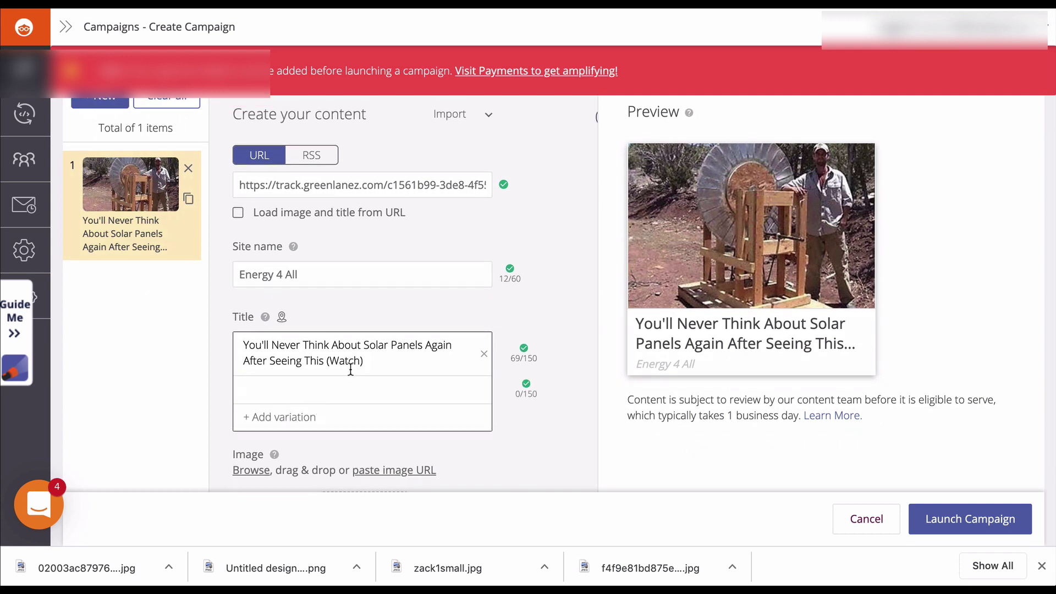
scroll(373, 443, down, 2)
scroll(374, 446, down, 2)
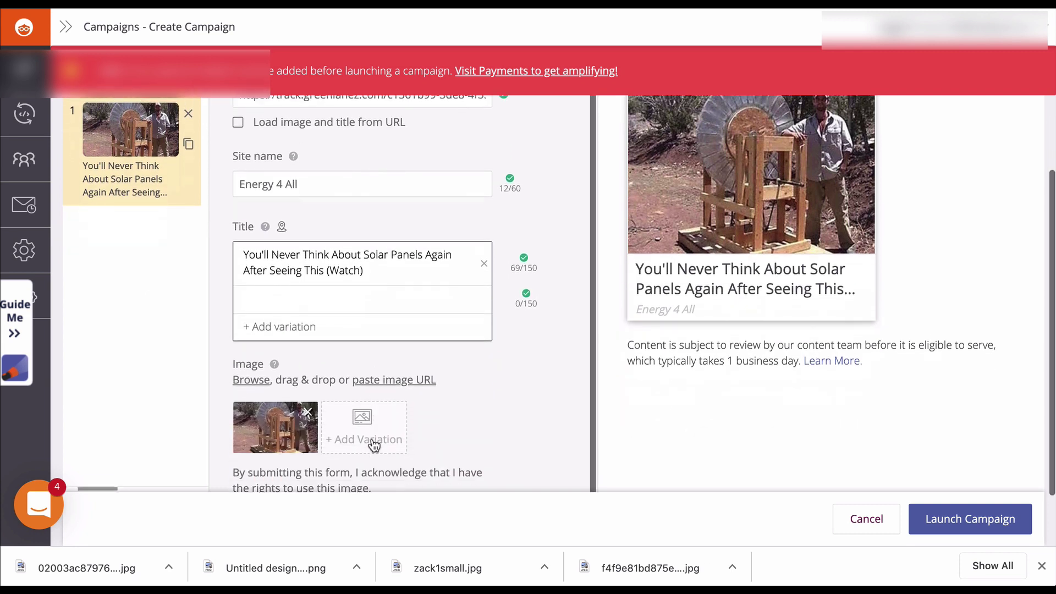
scroll(374, 445, up, 2)
scroll(374, 445, down, 1)
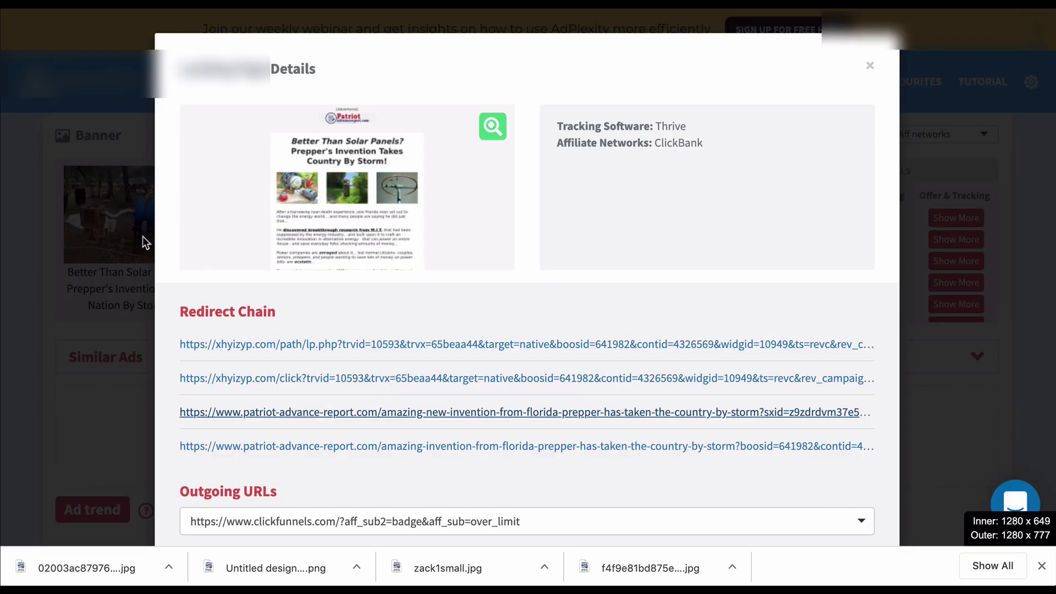
click(134, 241)
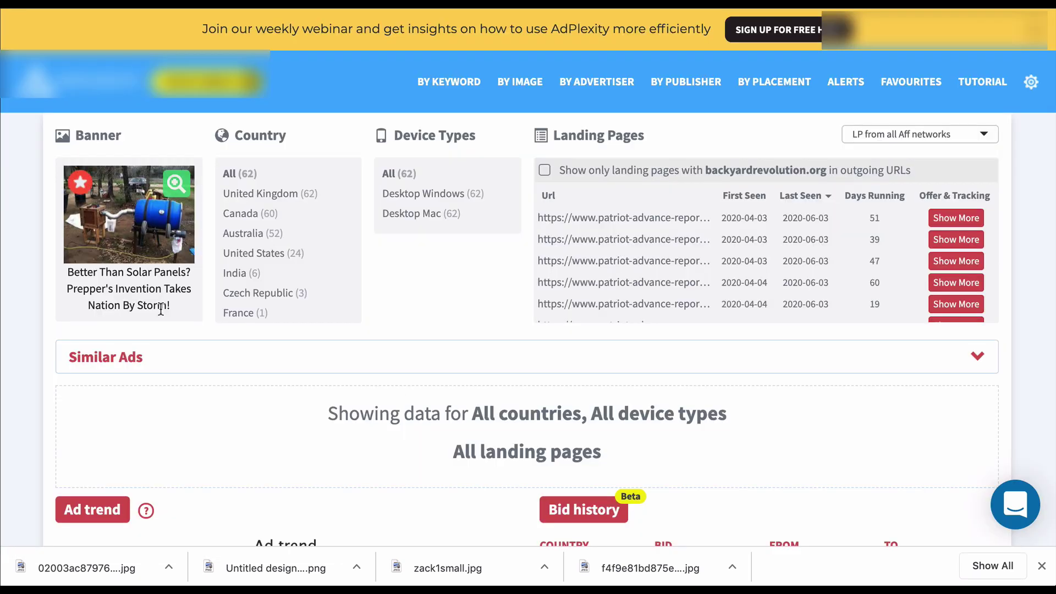
- Copy the Prepper's Invention ad headline and download its blue-barrel banner image
drag(179, 309, 64, 261)
key(super+c)
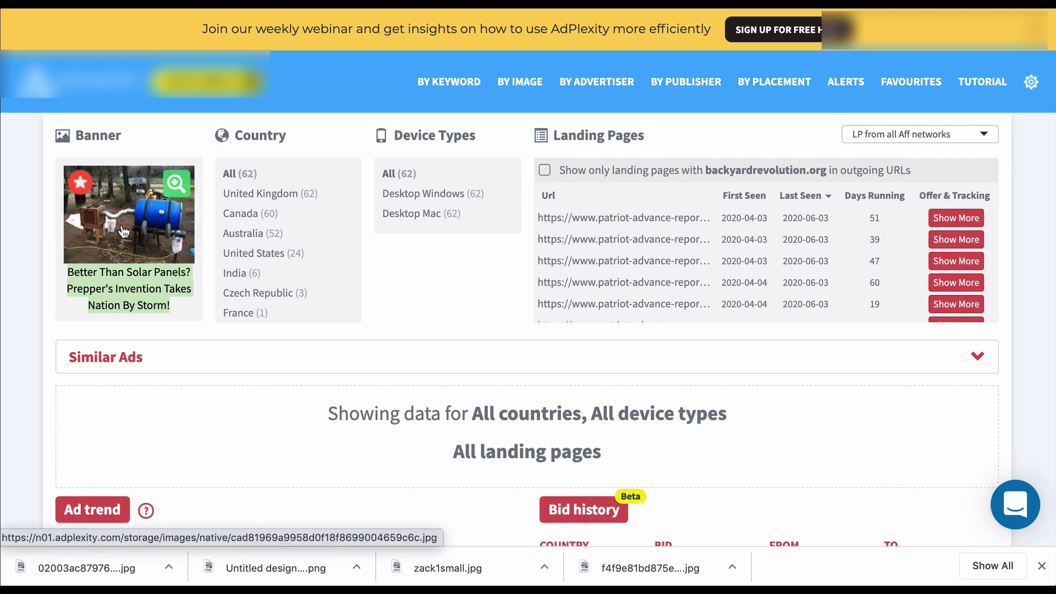
click(125, 232)
right_click(503, 234)
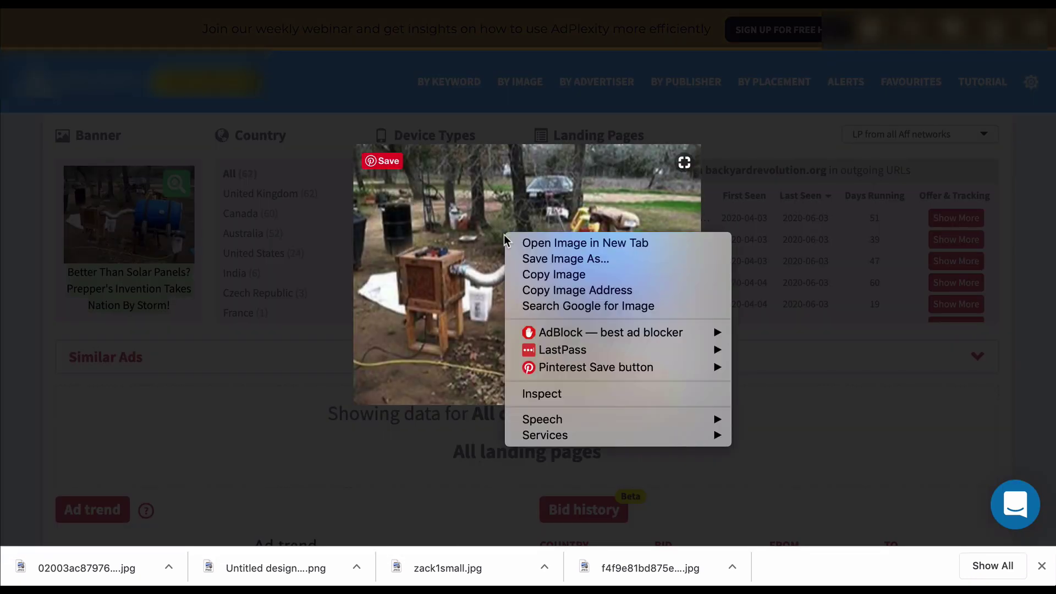
click(542, 259)
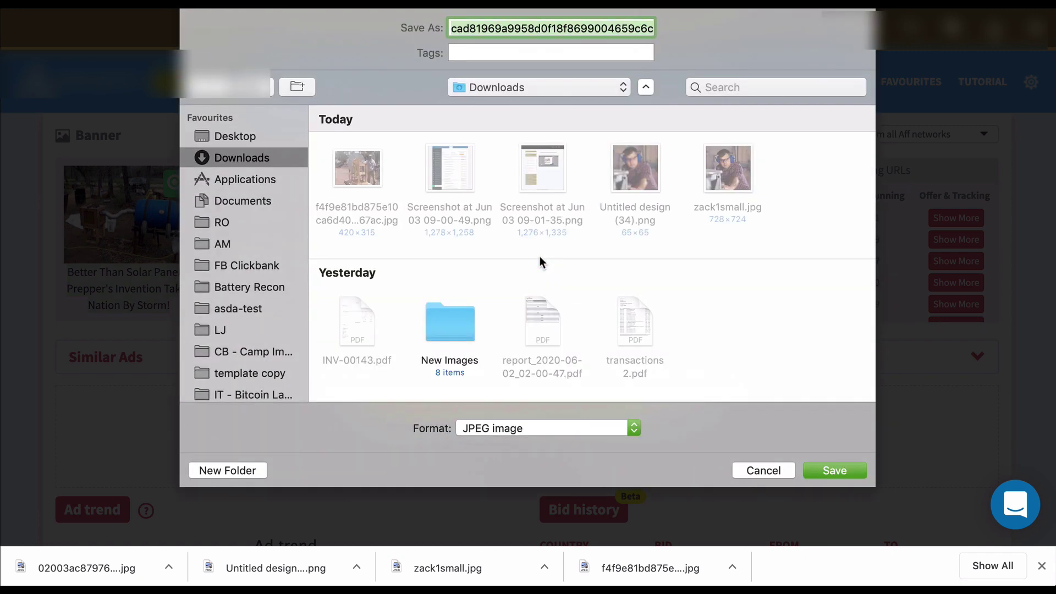
key(Return)
key(ctrl+Tab)
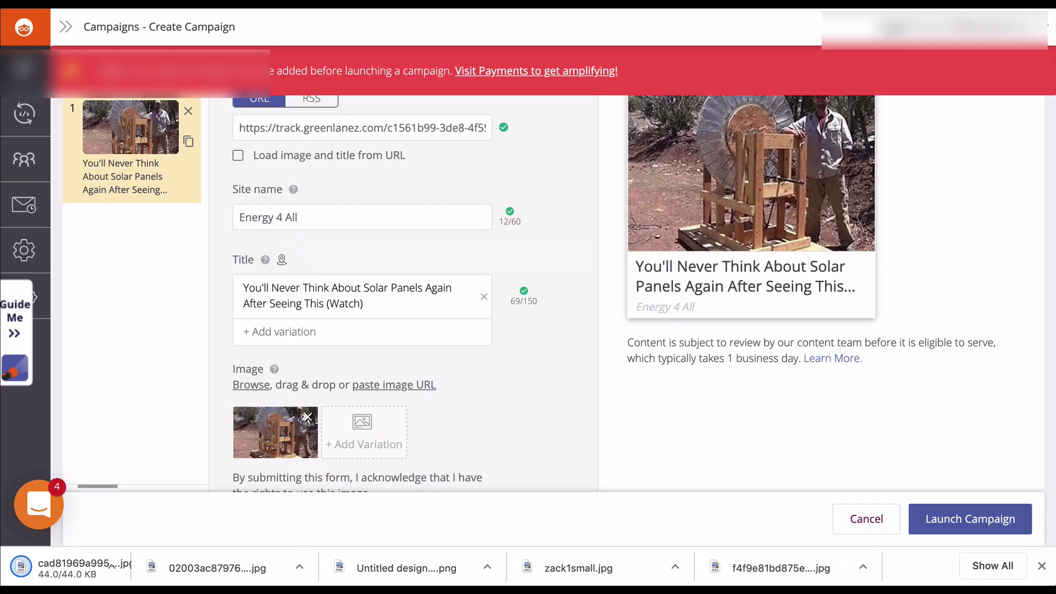
- Add the 'Better Than Solar Panels? Prepper's Invention…' title and blue-barrel image variations, making 4 items
click(312, 329)
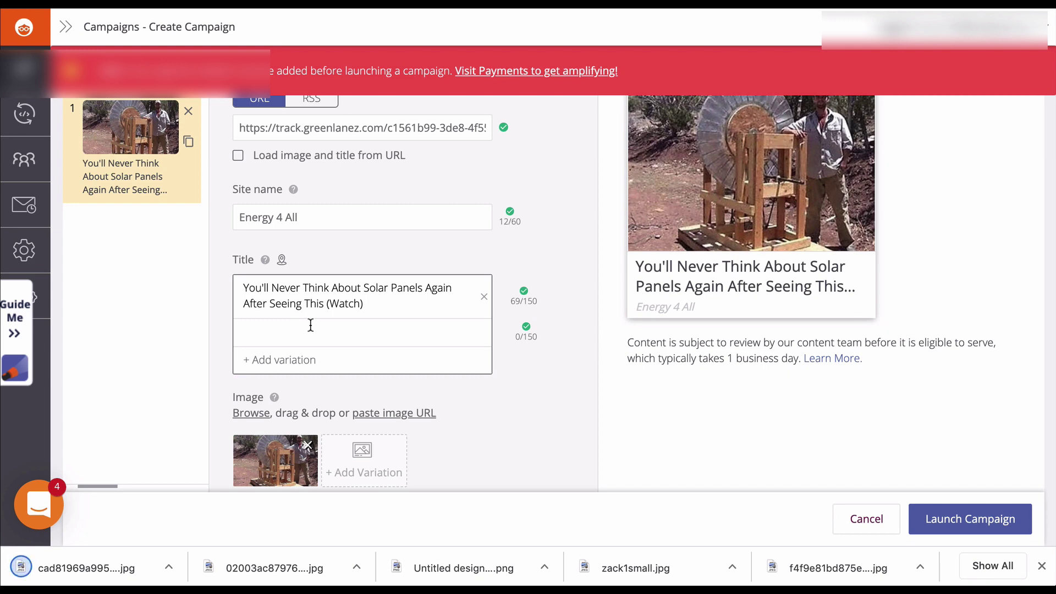
key(super+v)
scroll(309, 300, down, 2)
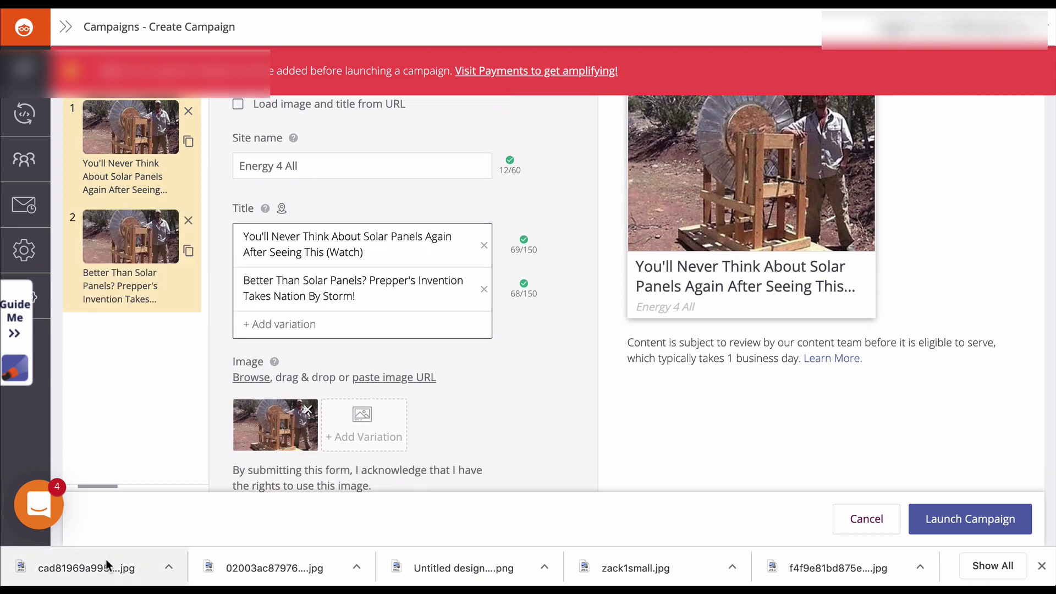
drag(82, 568, 341, 439)
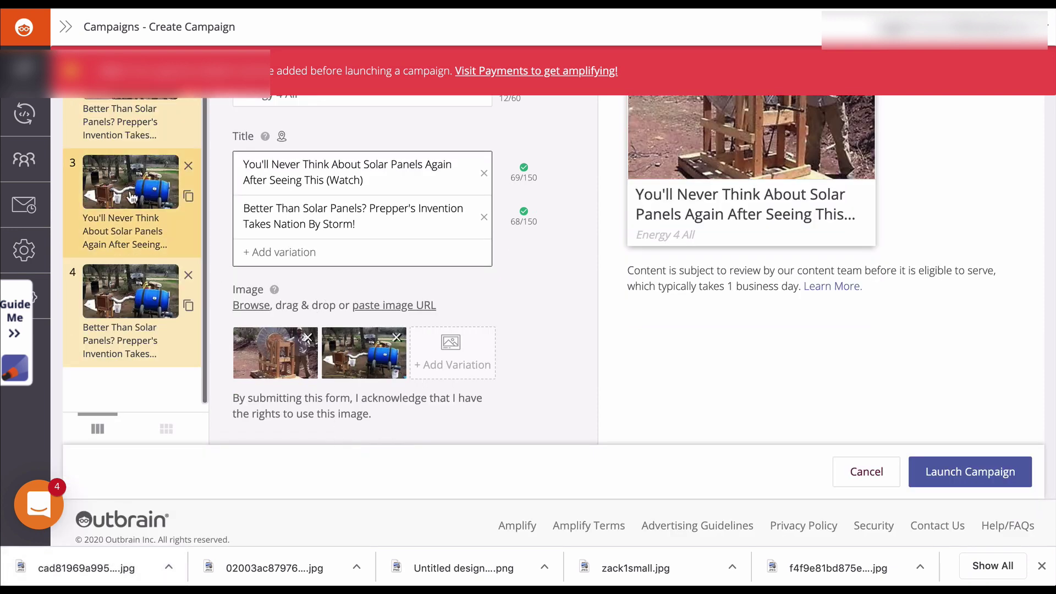
scroll(263, 279, up, 2)
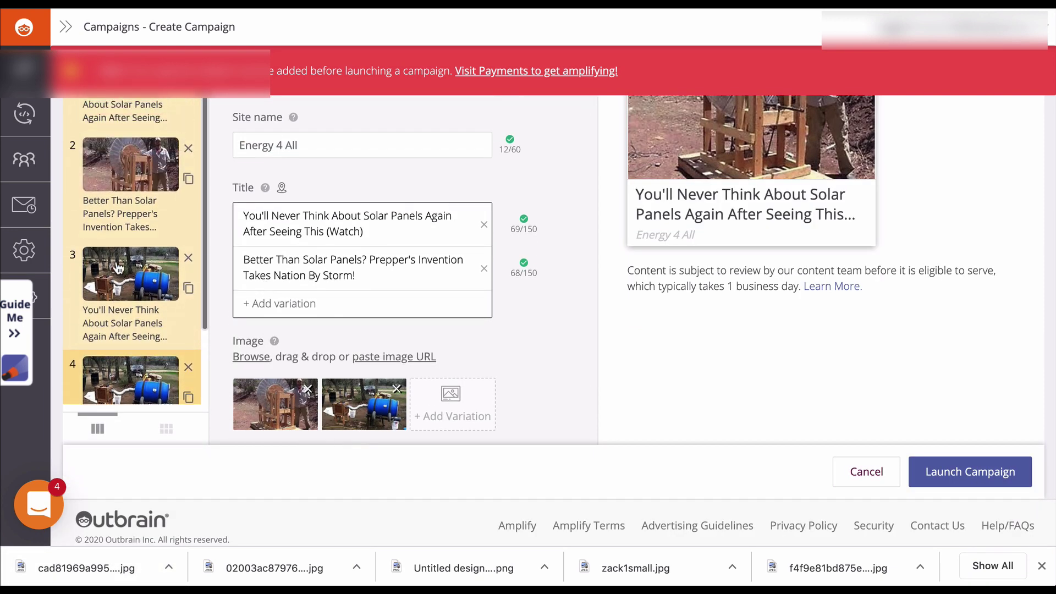
scroll(253, 269, up, 3)
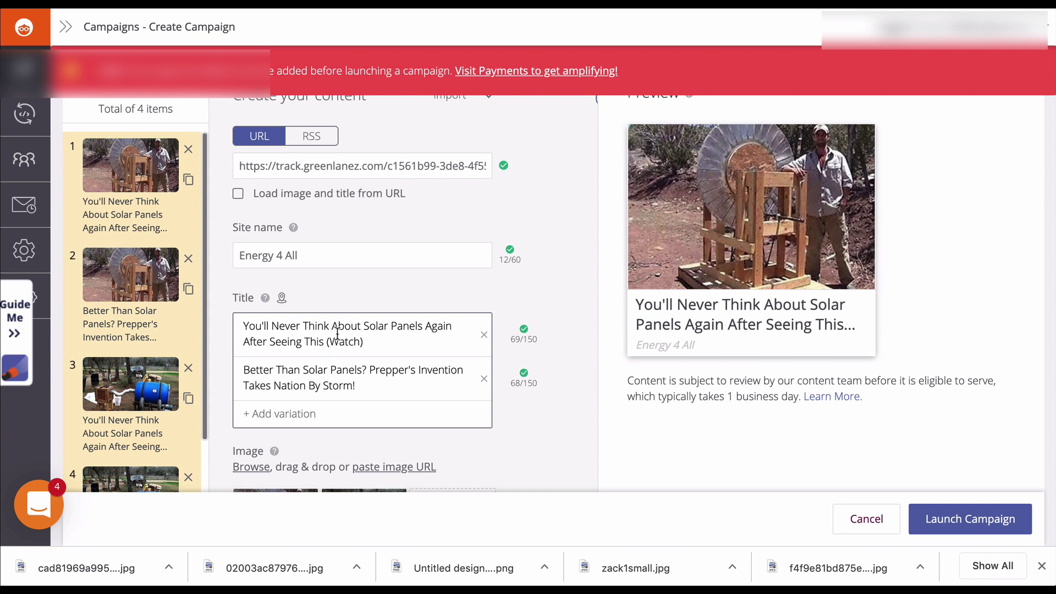
scroll(327, 348, down, 3)
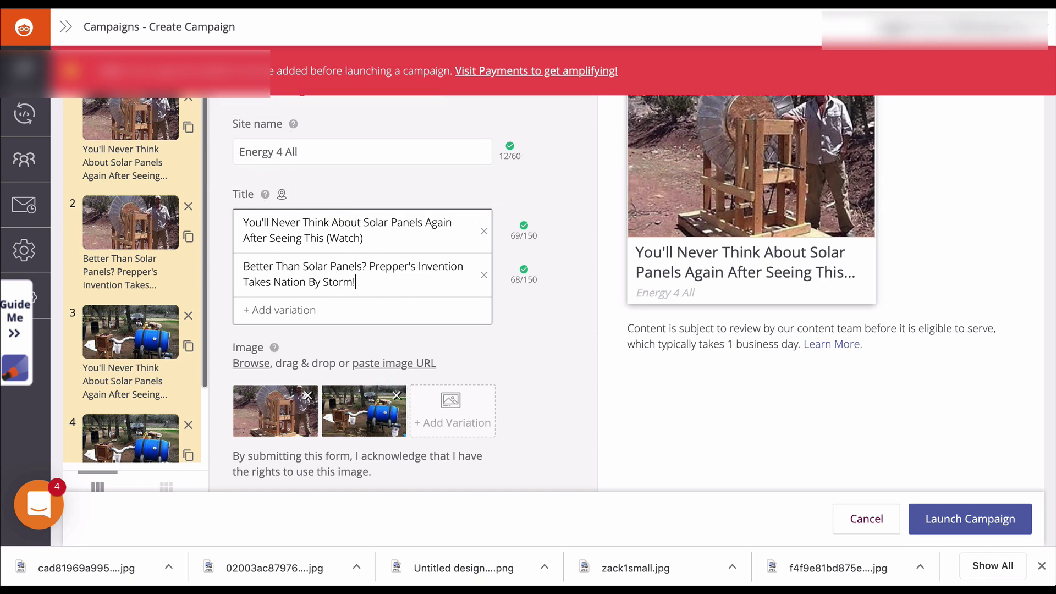
key(ctrl+Tab)
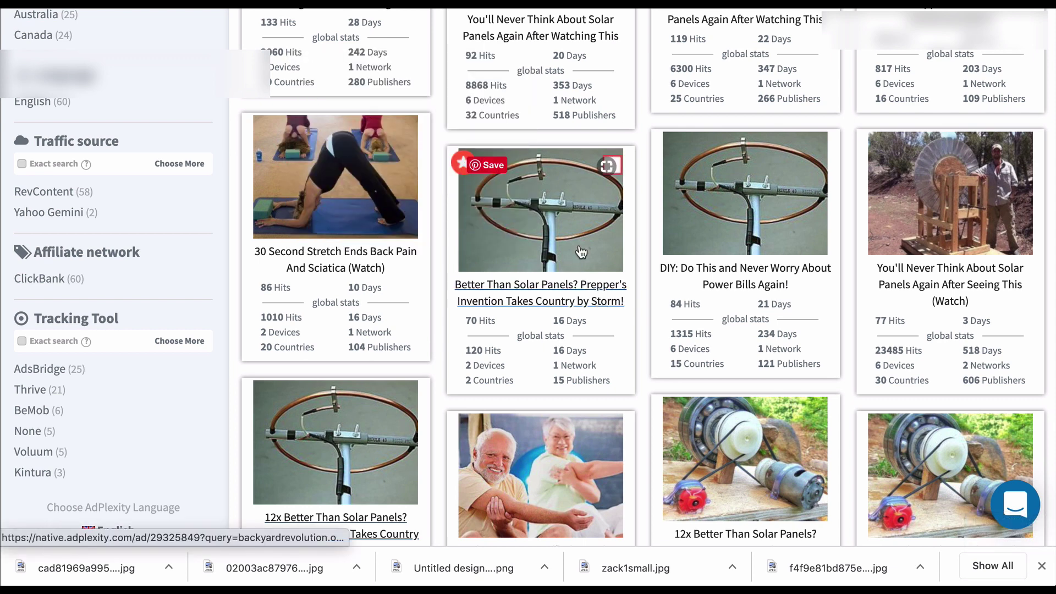
- Download the antenna ad's image to the Downloads folder
mouse_move(595, 235)
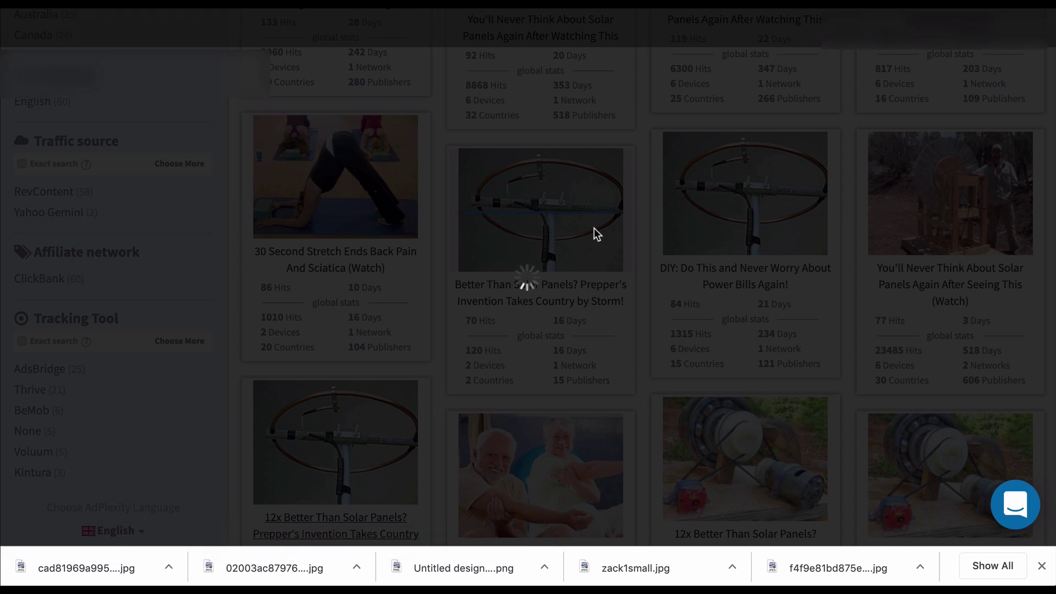
right_click(507, 248)
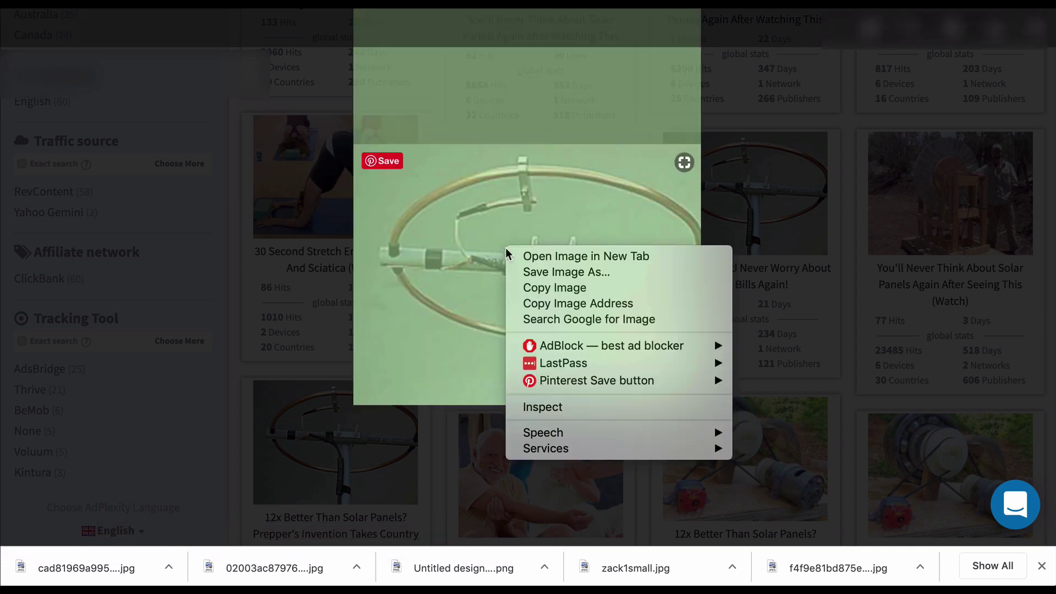
click(536, 270)
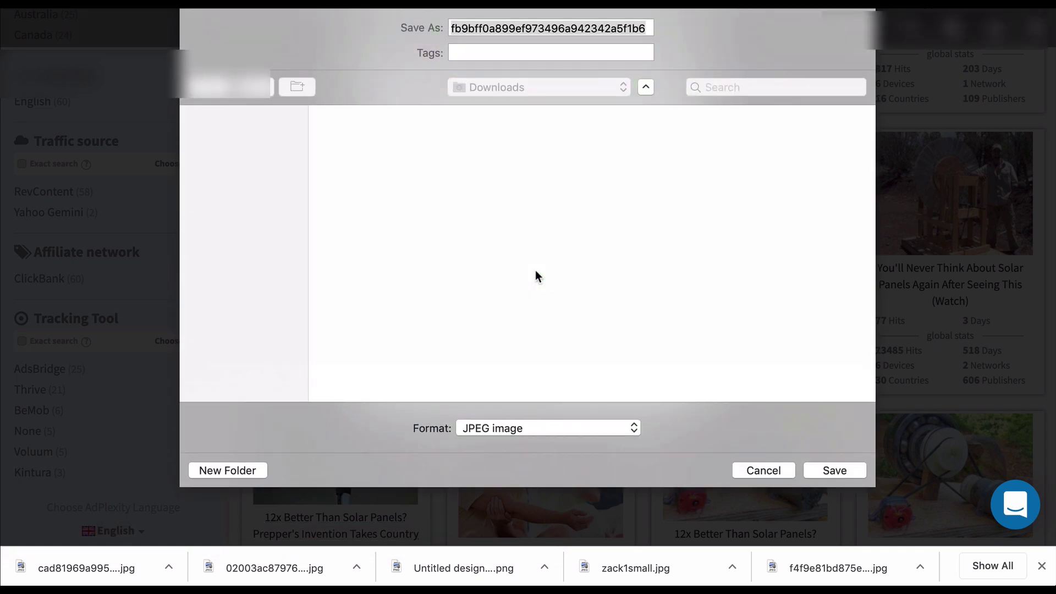
key(Return)
click(778, 392)
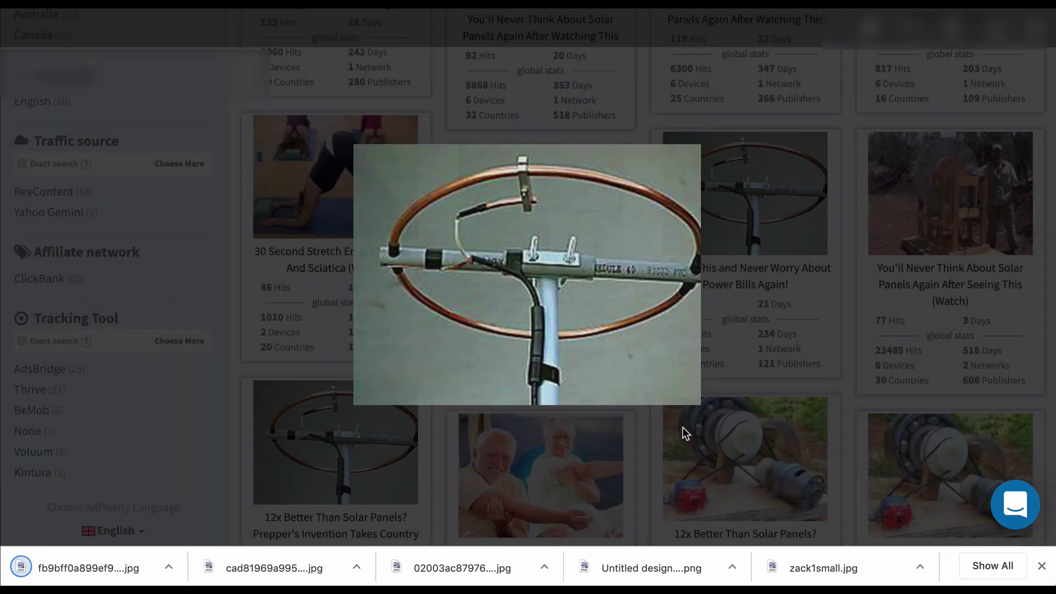
- Download the bearing-generator ad image and copy the 'DIY: Do This and Never Worry About Power Bills Again!' headline
scroll(674, 460, down, 1)
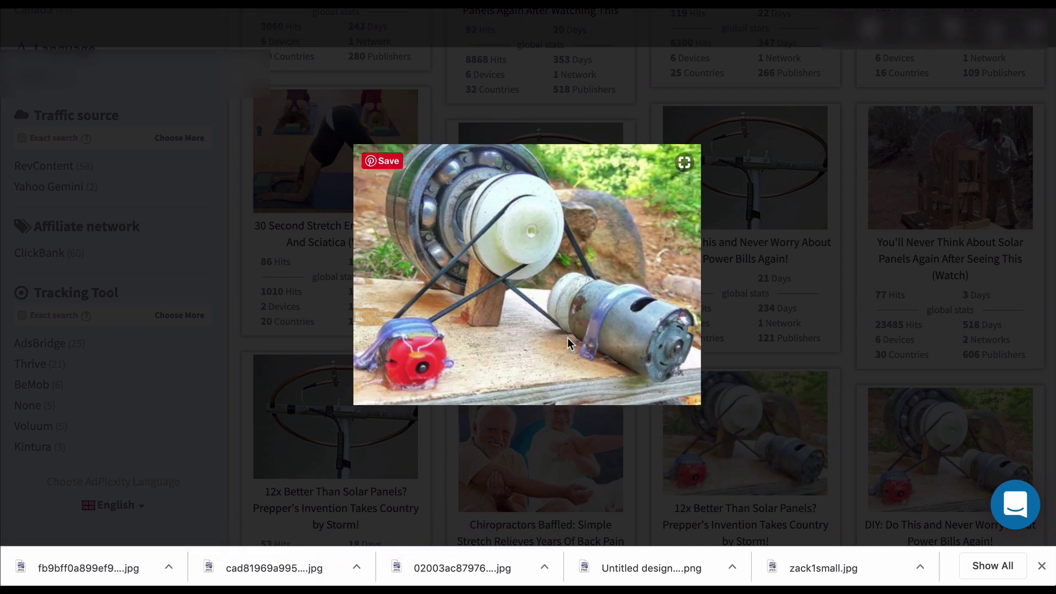
right_click(568, 338)
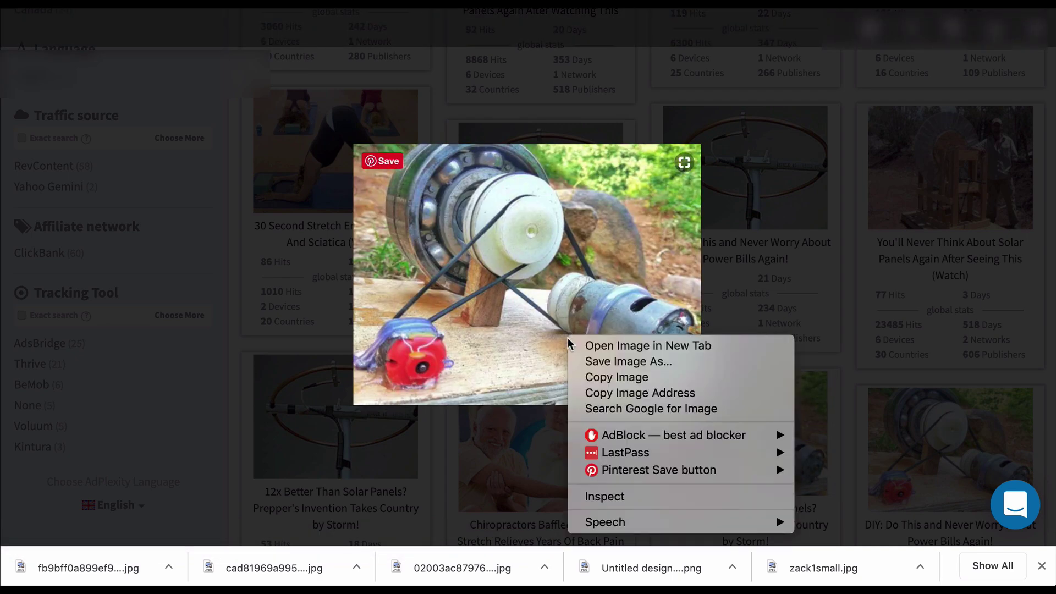
click(582, 359)
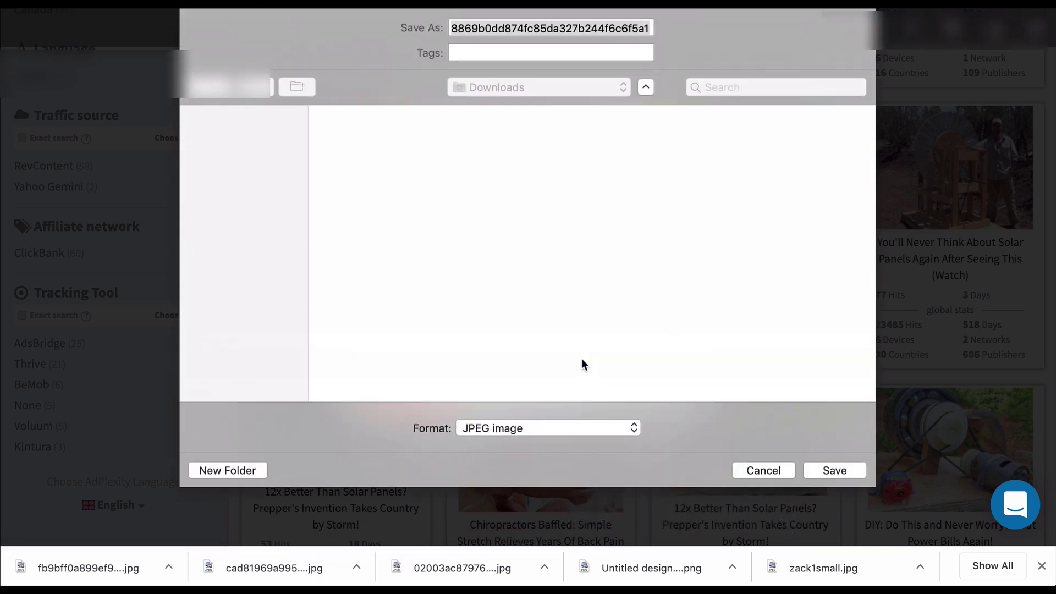
key(Return)
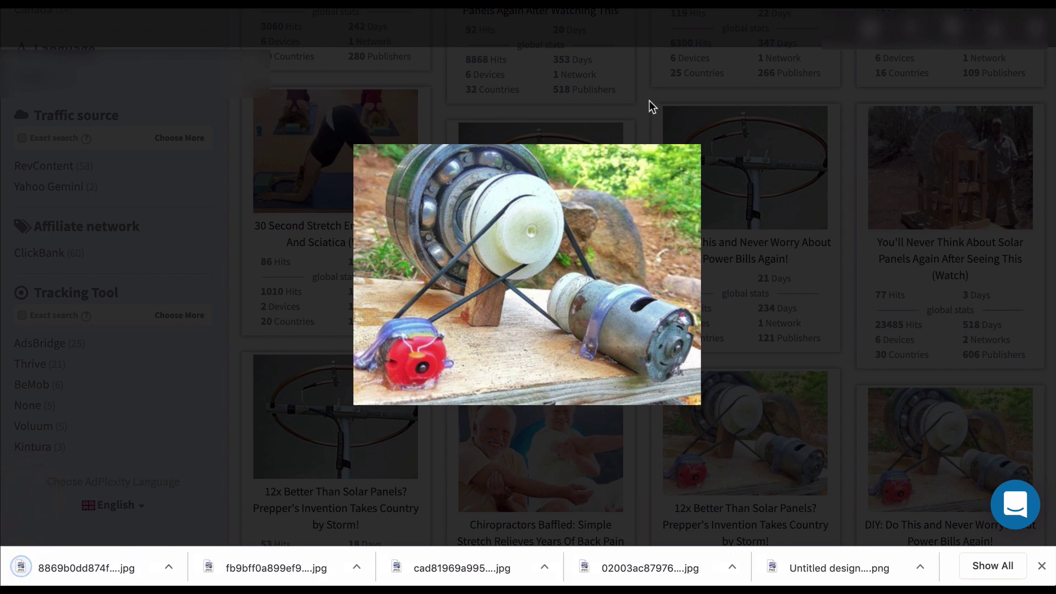
click(651, 104)
drag(648, 246, 799, 261)
key(ctrl+c)
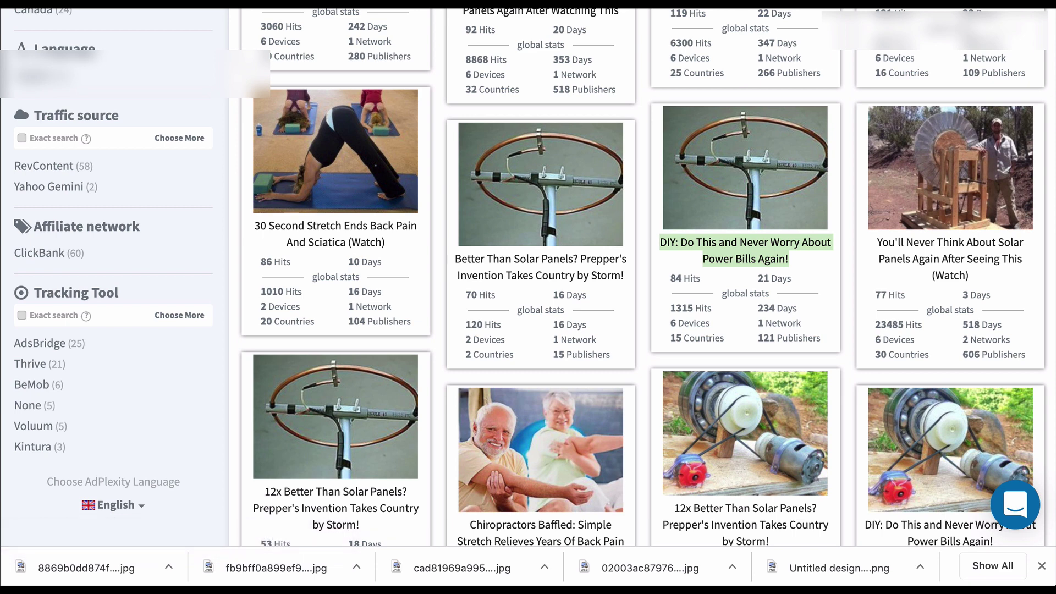
key(ctrl+Tab)
- Add the DIY power-bills headline and the antenna and generator images, then review item 12
click(306, 252)
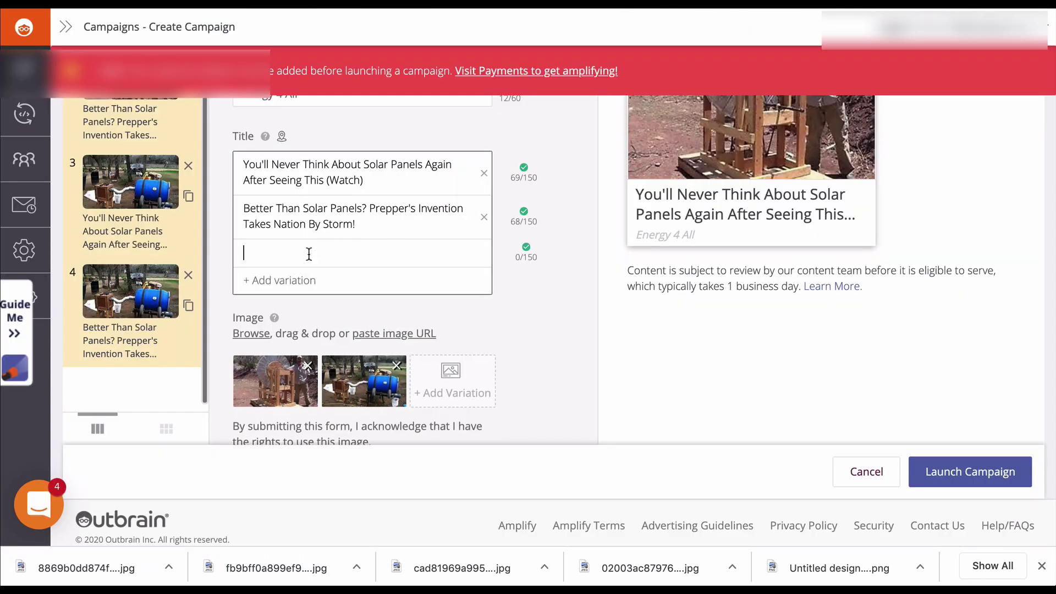
key(ctrl+v)
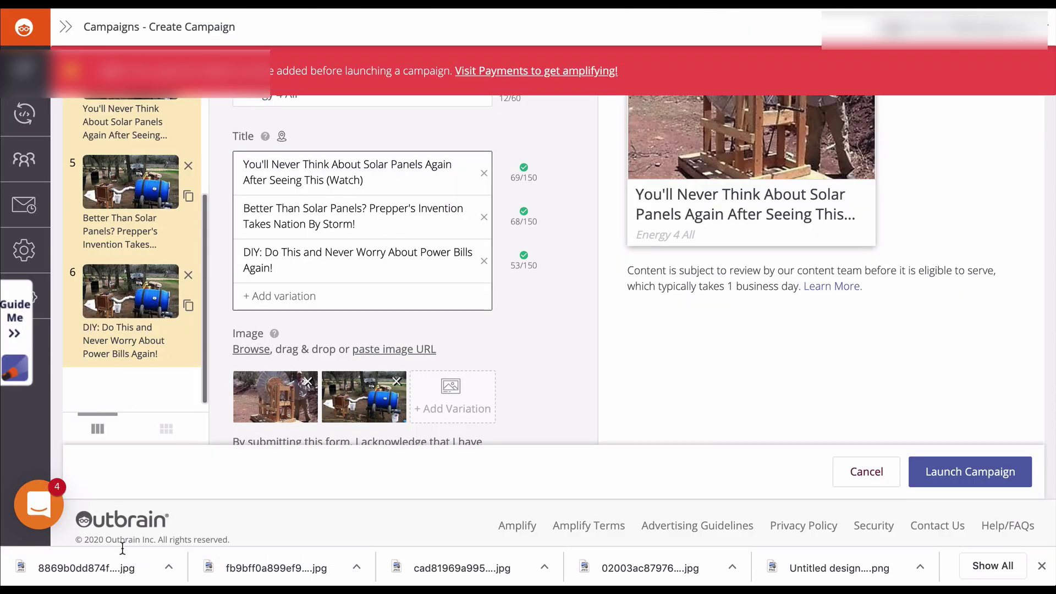
drag(127, 556, 424, 388)
drag(123, 566, 440, 400)
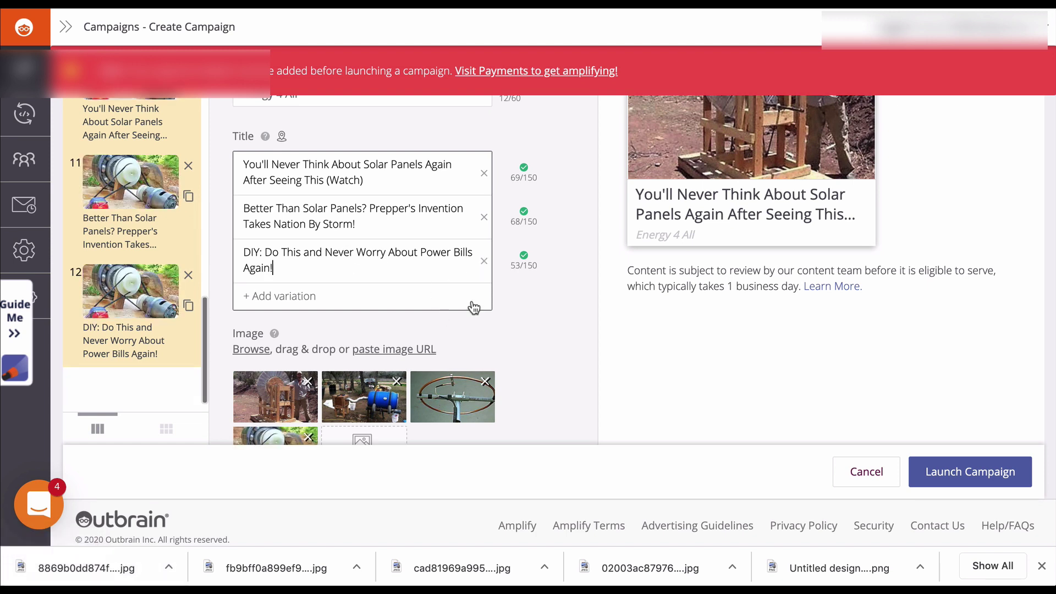
scroll(471, 308, up, 2)
scroll(649, 342, up, 5)
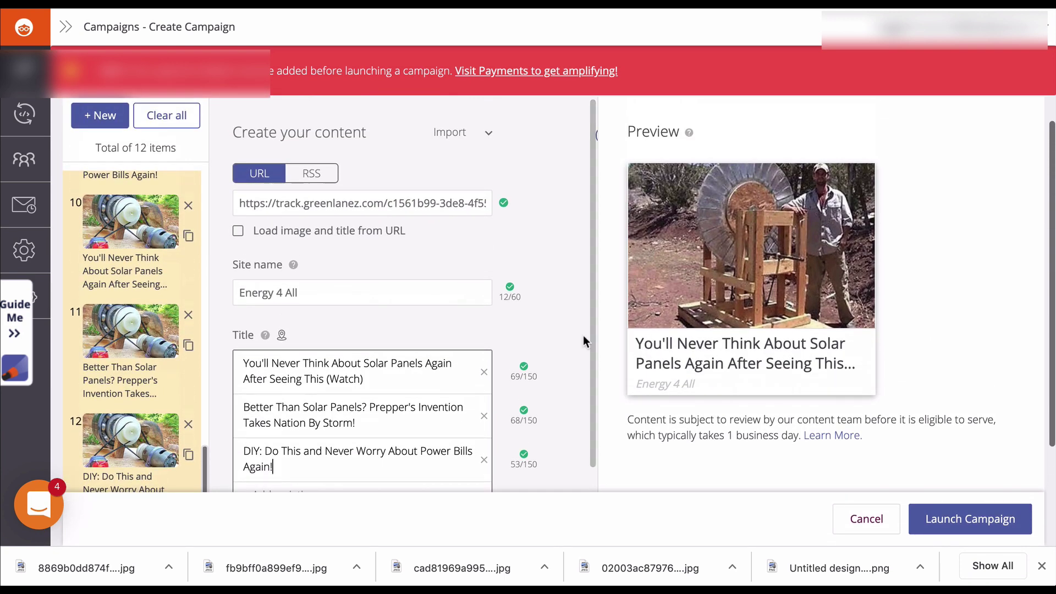
scroll(617, 266, down, 5)
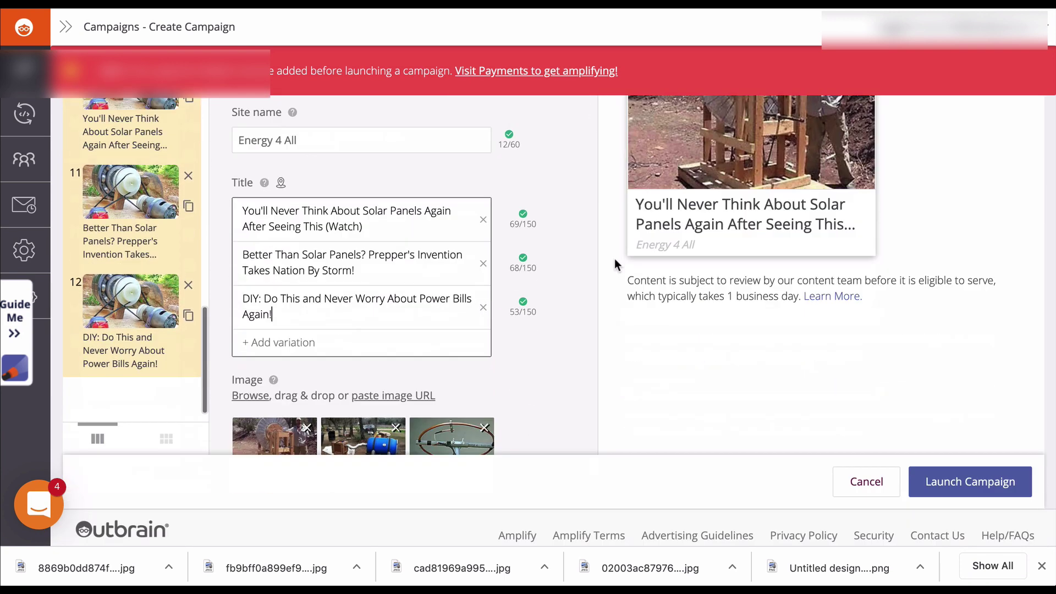
click(147, 271)
scroll(534, 295, up, 4)
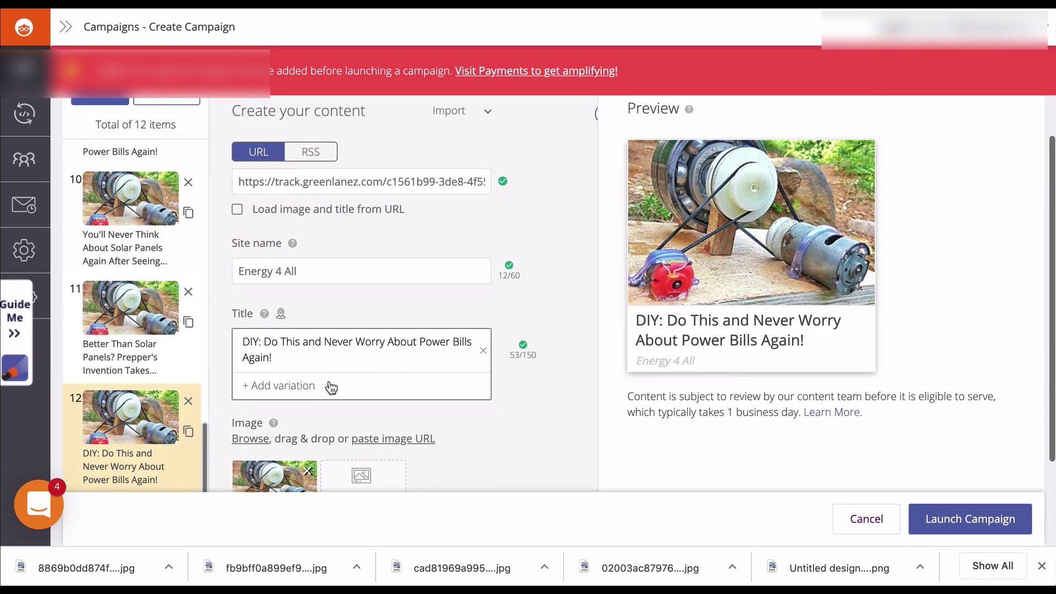
scroll(331, 388, up, 1)
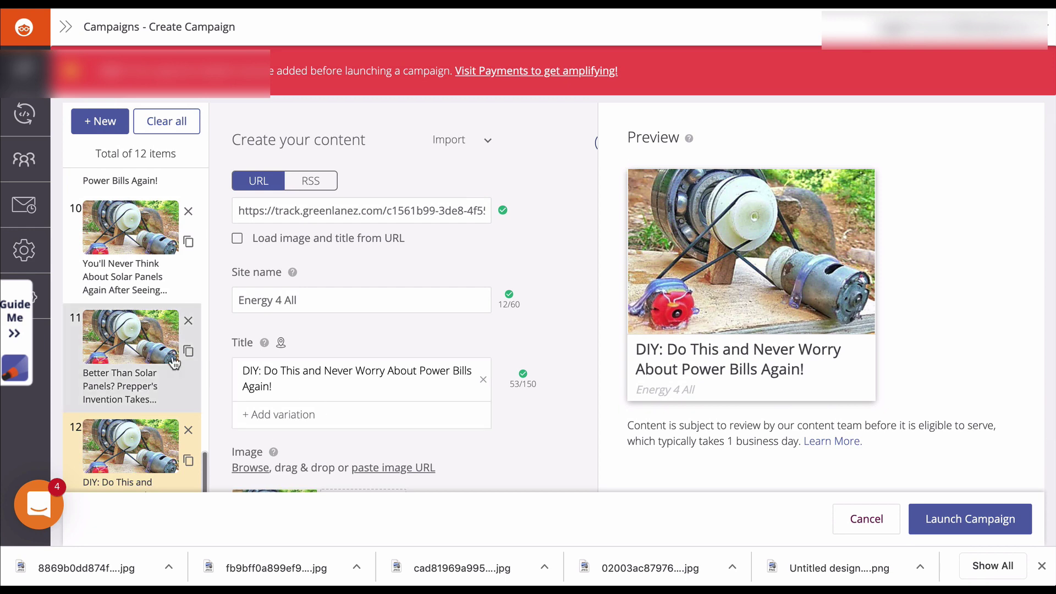
scroll(118, 292, up, 3)
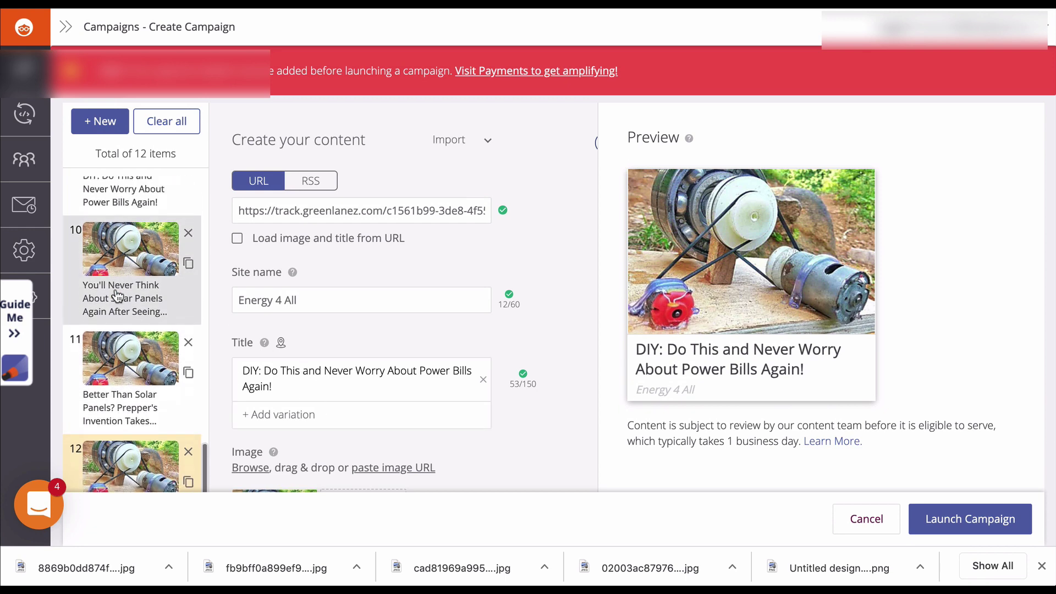
scroll(118, 297, up, 10)
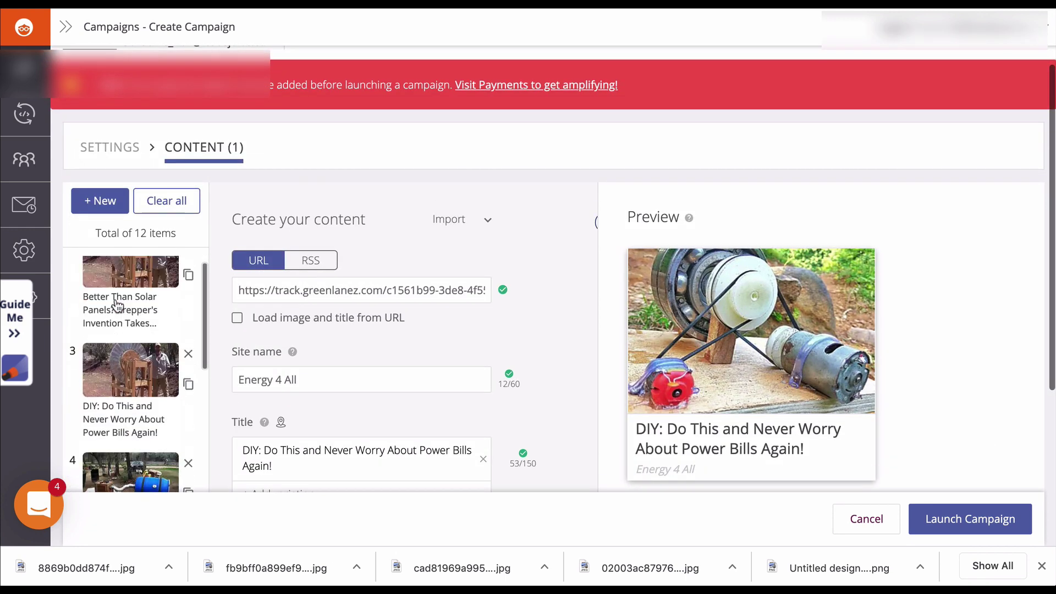
scroll(117, 306, up, 3)
click(117, 308)
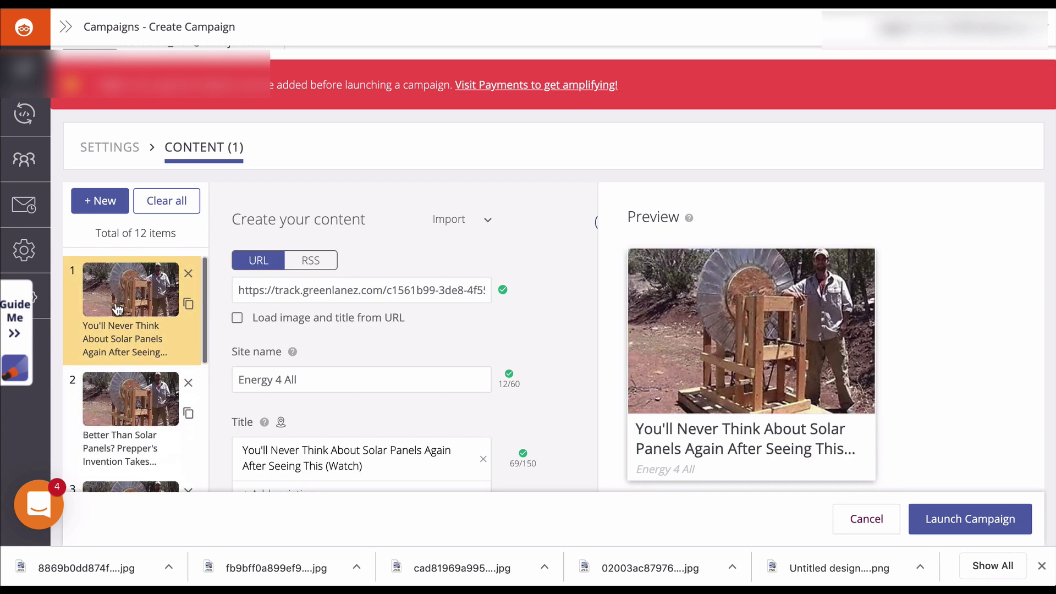
click(118, 410)
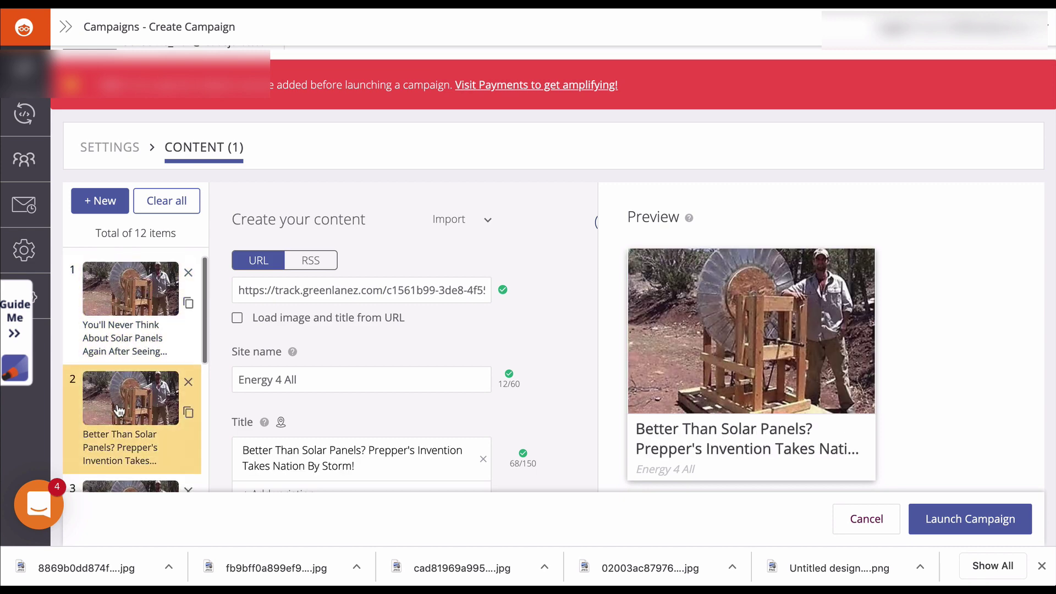
scroll(121, 396, down, 3)
click(124, 369)
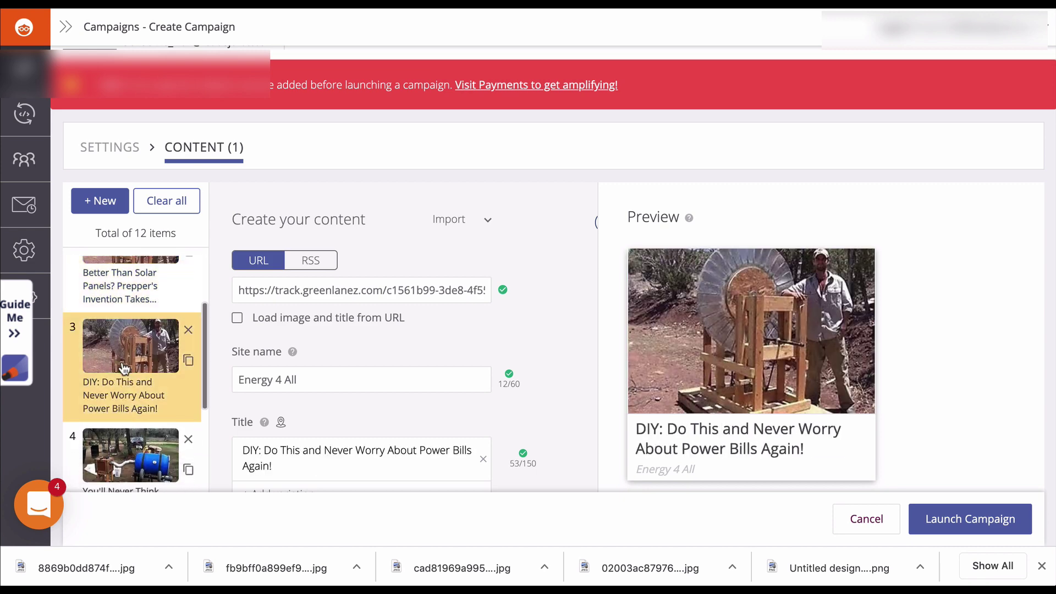
scroll(124, 369, down, 2)
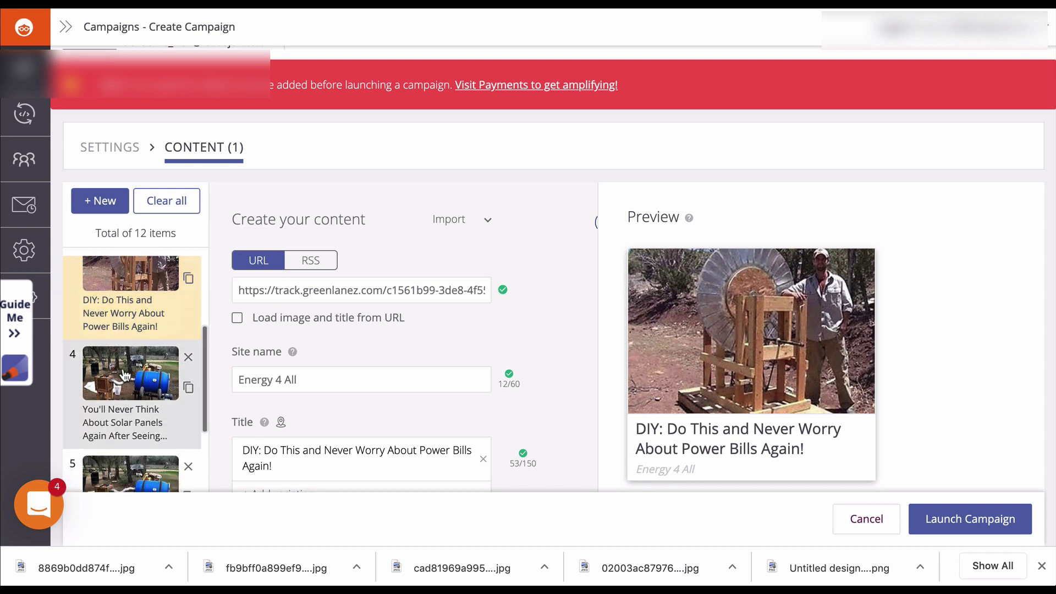
click(126, 376)
scroll(126, 385, down, 3)
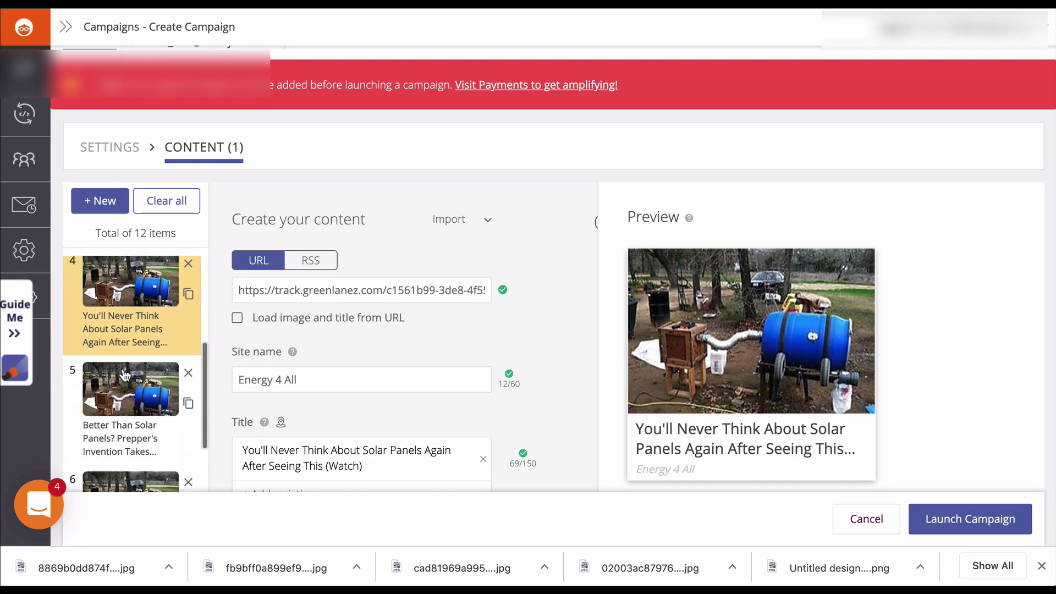
click(131, 396)
scroll(131, 396, down, 2)
click(132, 397)
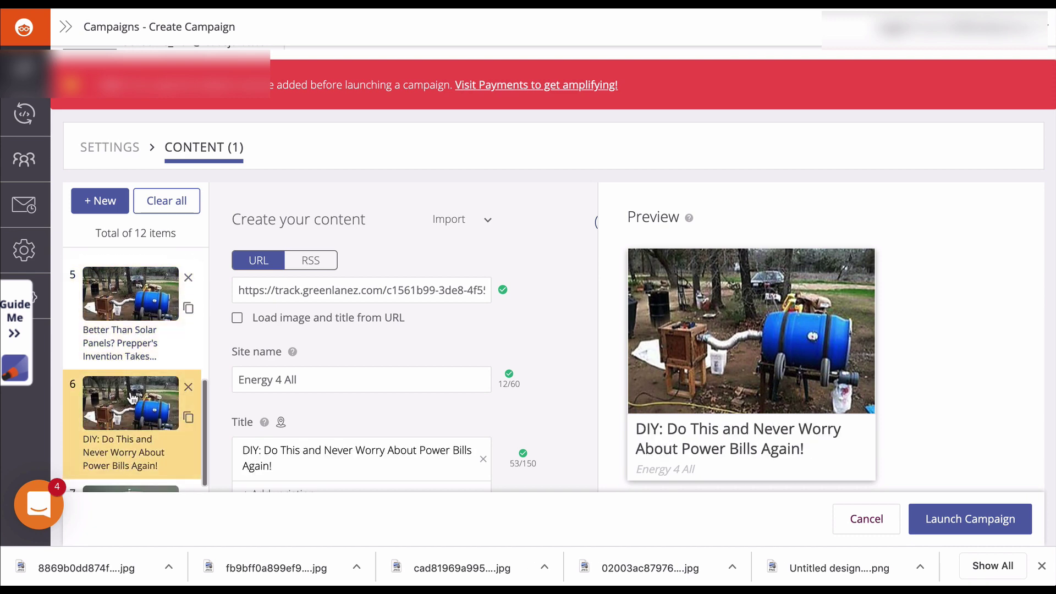
scroll(133, 398, down, 2)
click(138, 415)
scroll(138, 415, down, 3)
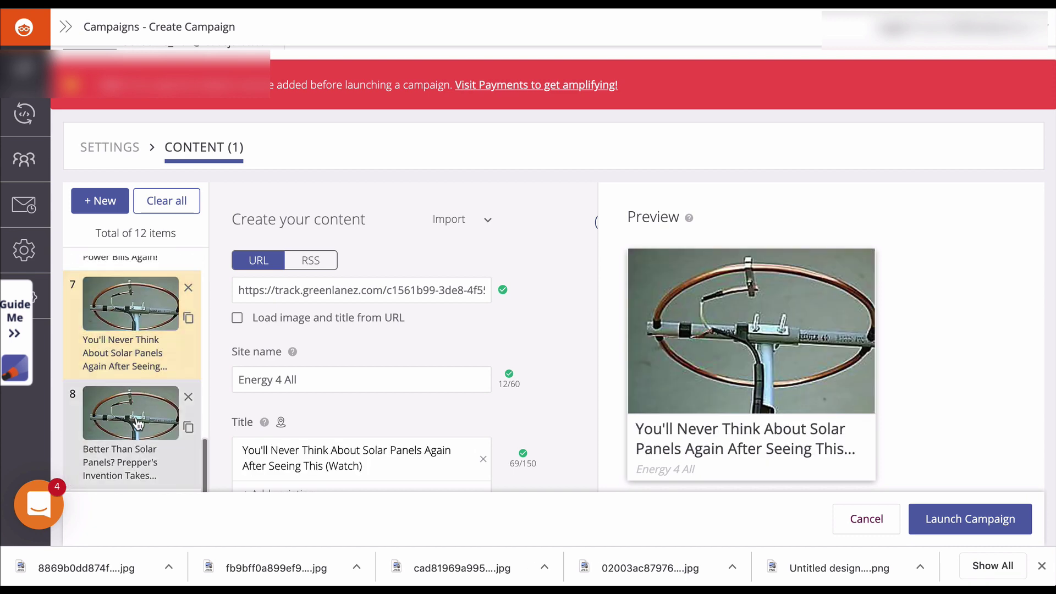
click(137, 420)
scroll(137, 421, down, 3)
click(137, 423)
scroll(137, 422, down, 2)
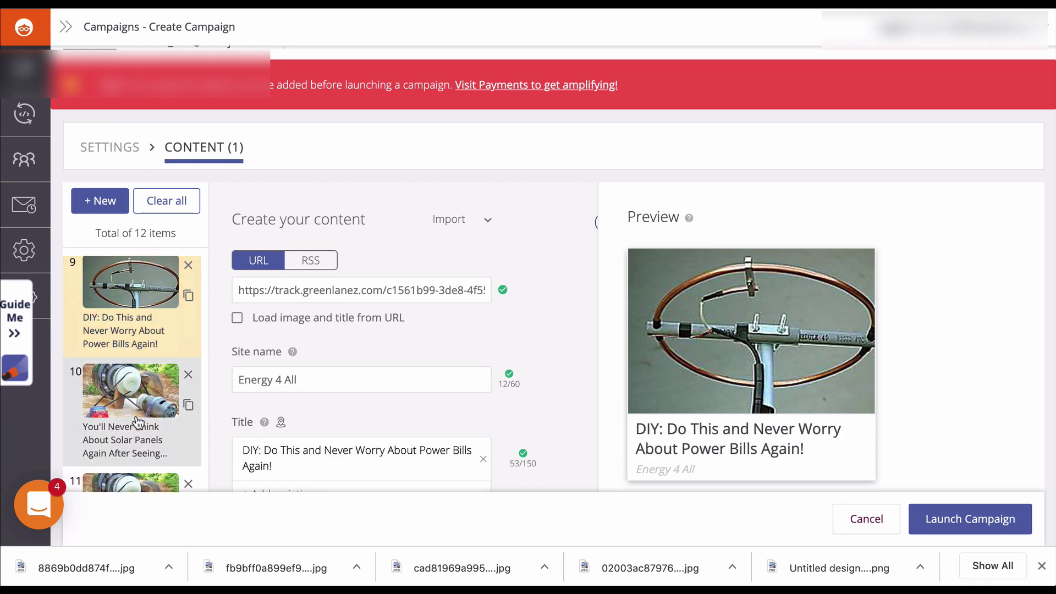
click(134, 399)
scroll(134, 398, down, 2)
click(134, 397)
scroll(135, 401, down, 3)
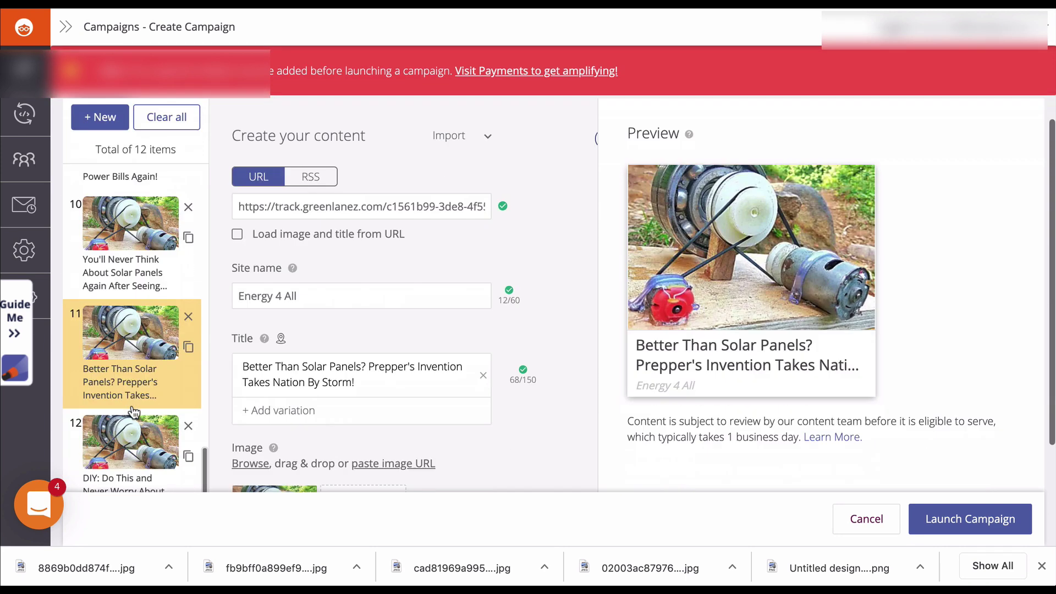
click(135, 410)
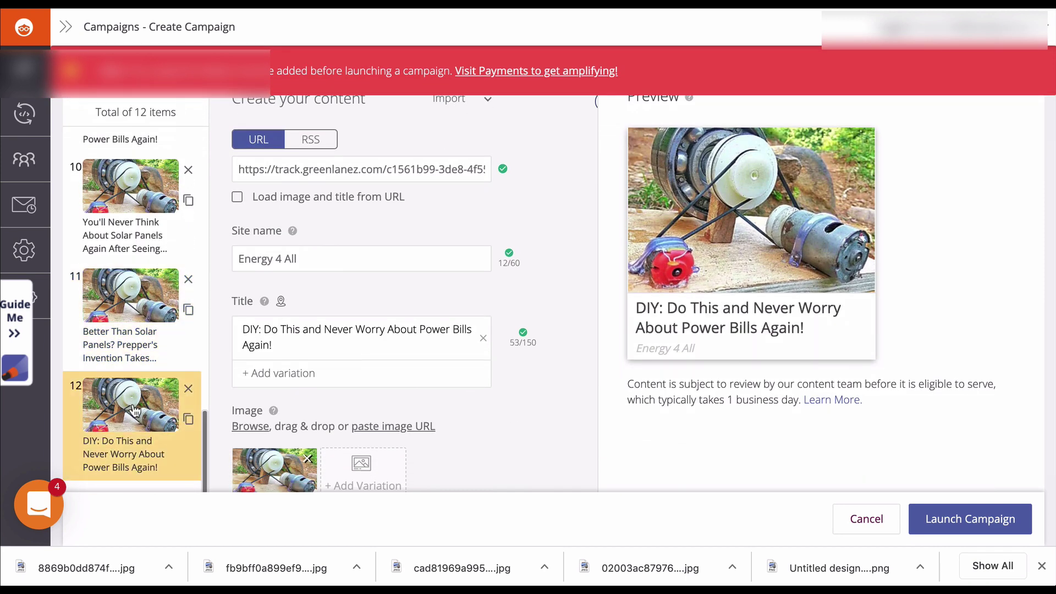